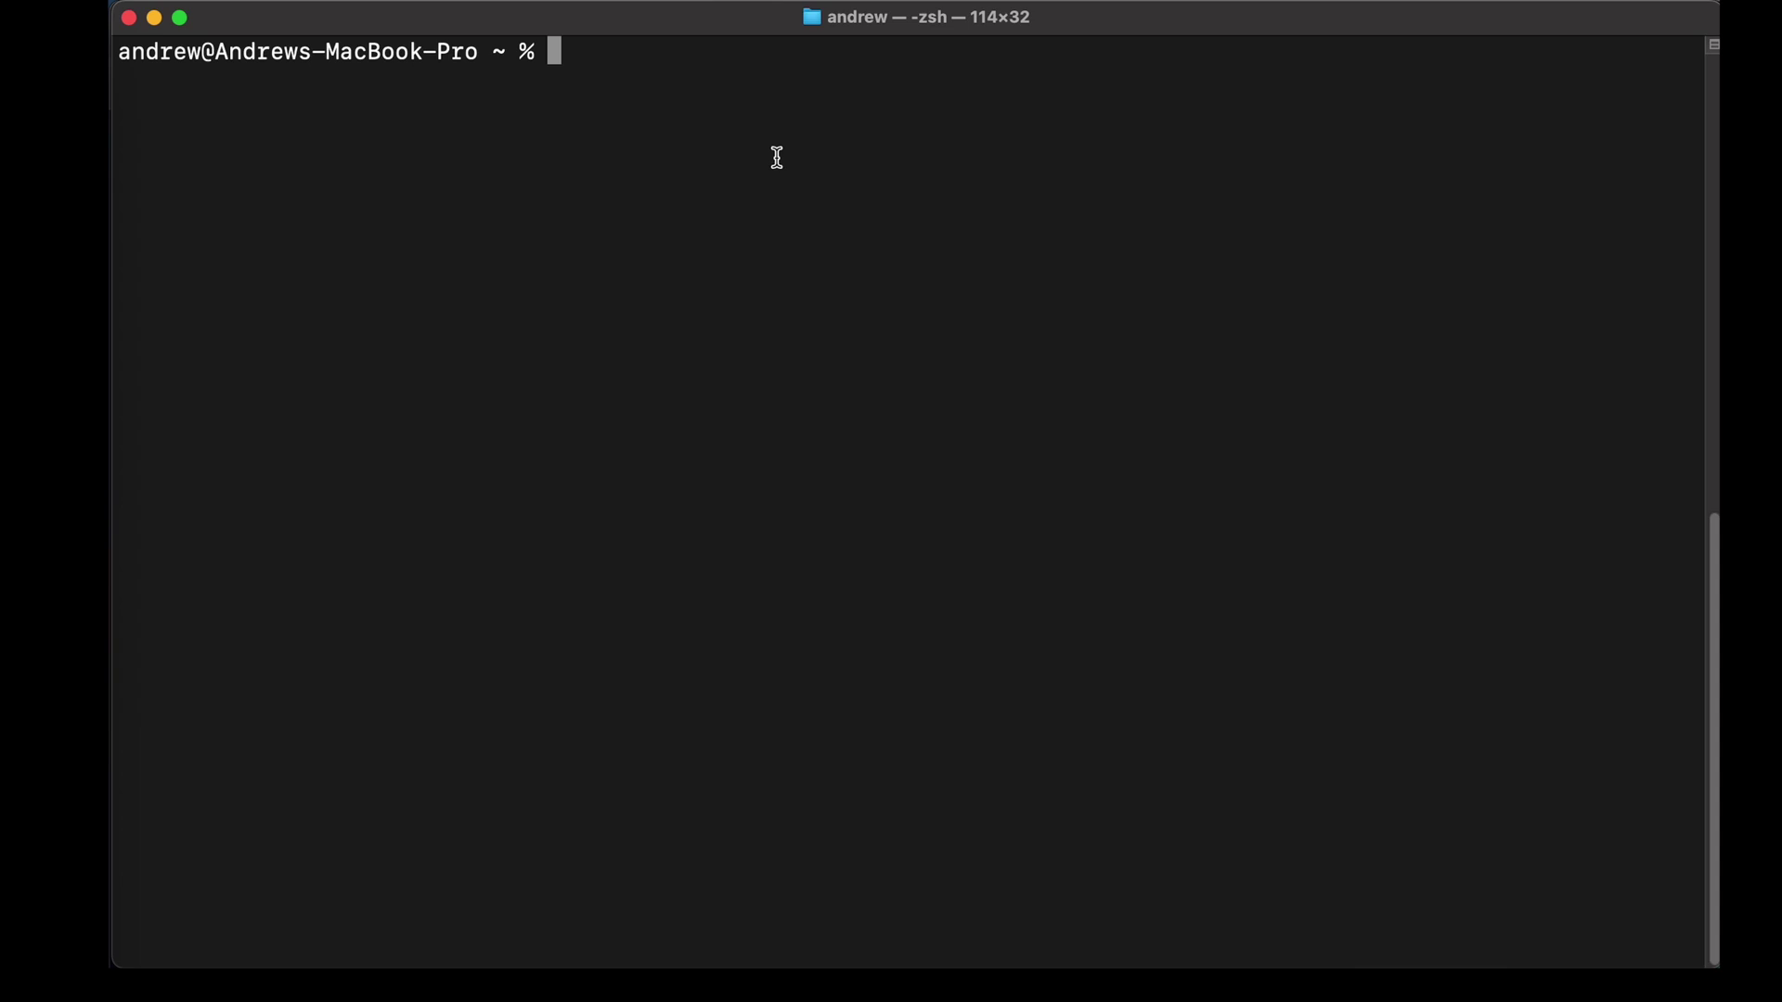
SSH into the Ubuntu server at 192.168.0.144 and clear the login banner.
{"action": "type", "text": "ssh andy@192.168"}
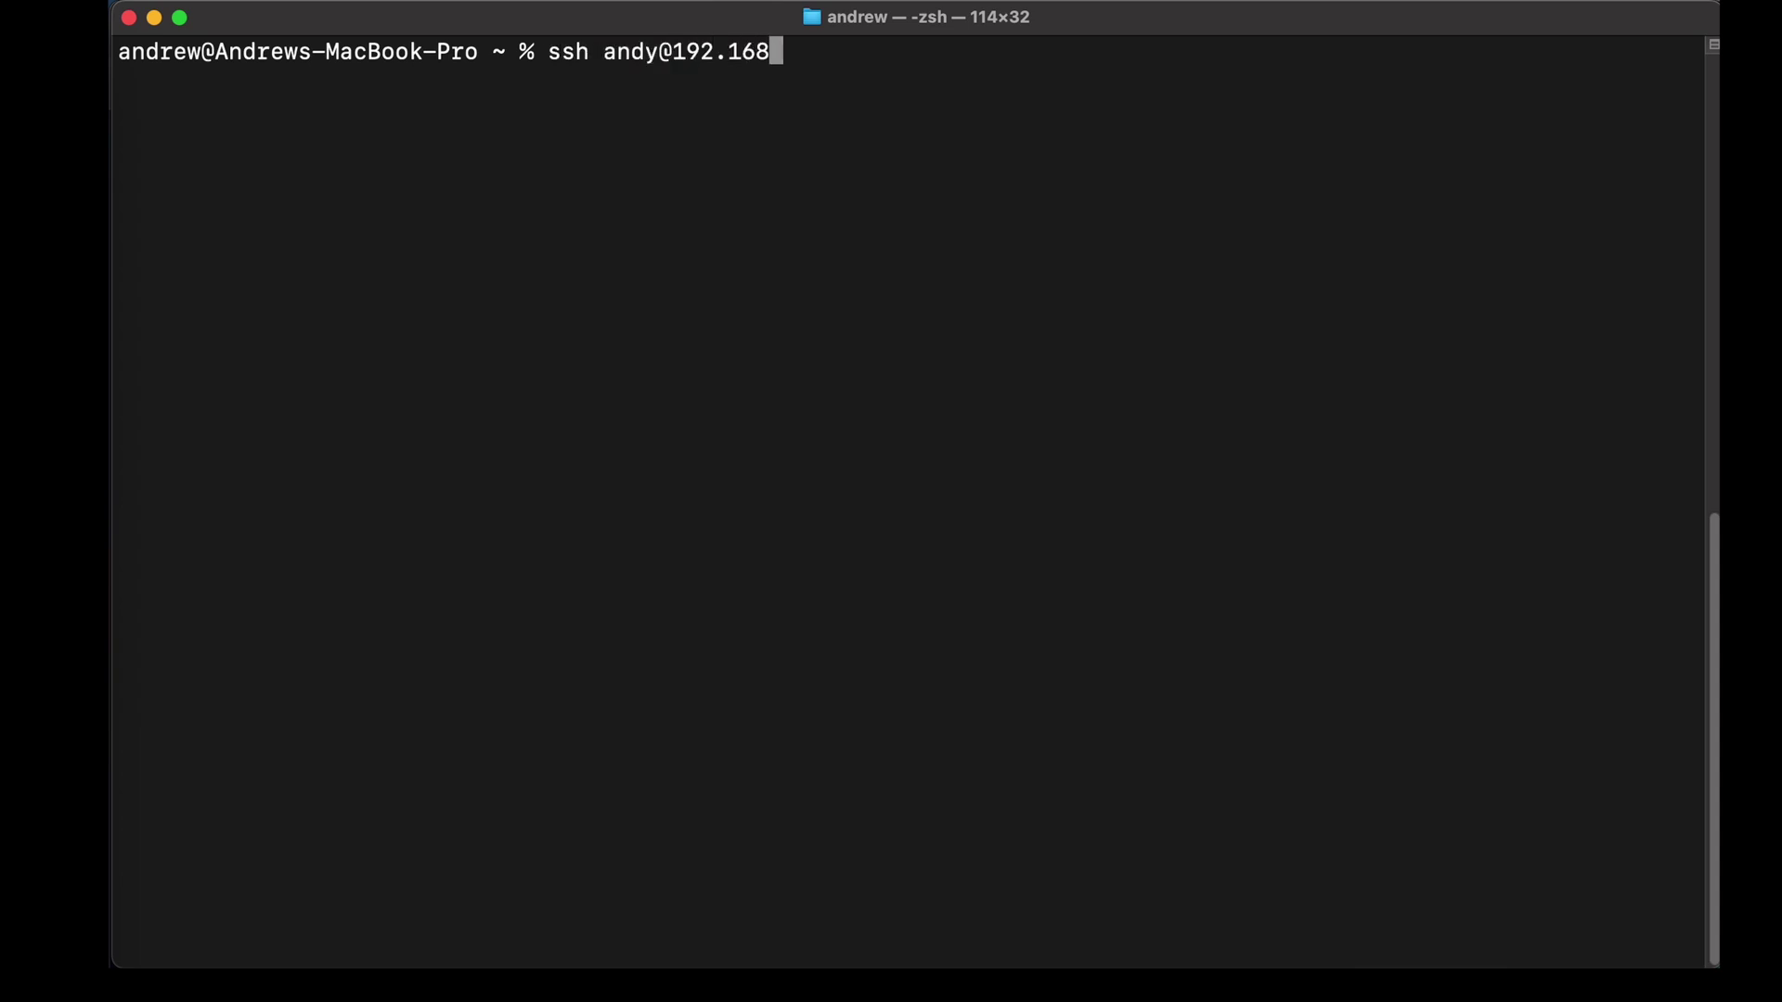
{"action": "type", "text": ".0.144"}
{"action": "key", "text": "Return"}
{"action": "key", "text": "Return"}
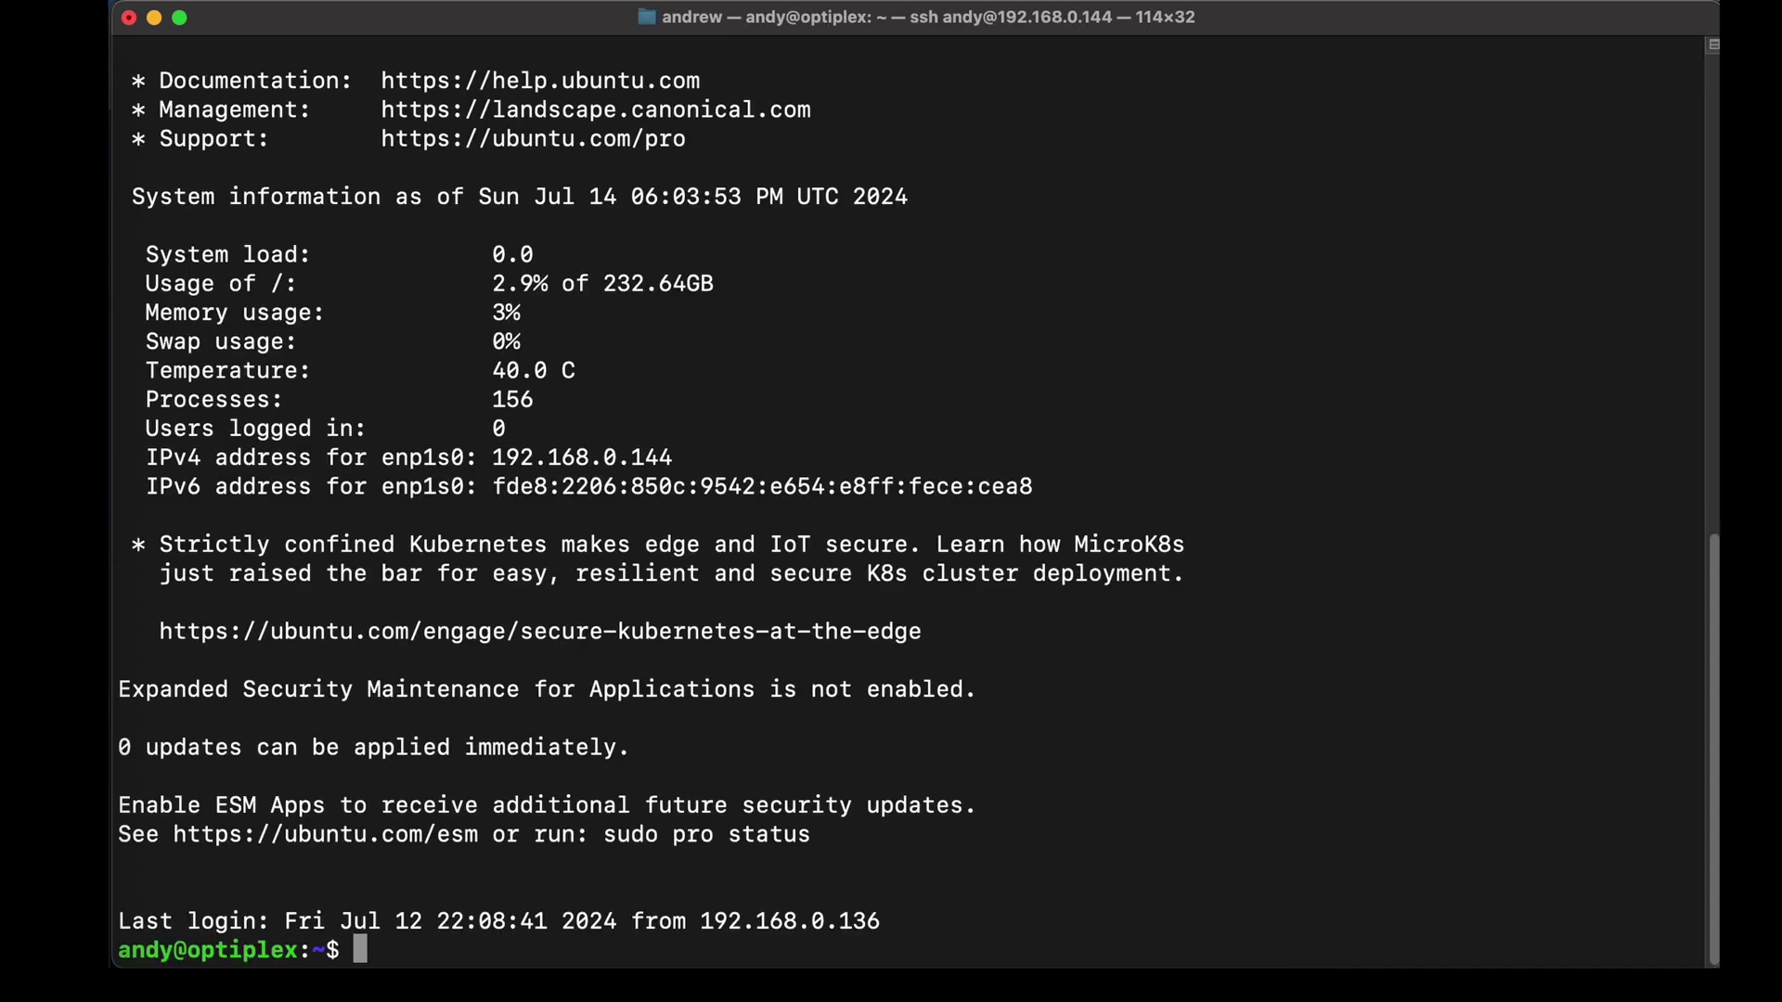
{"action": "key", "text": "super+k"}
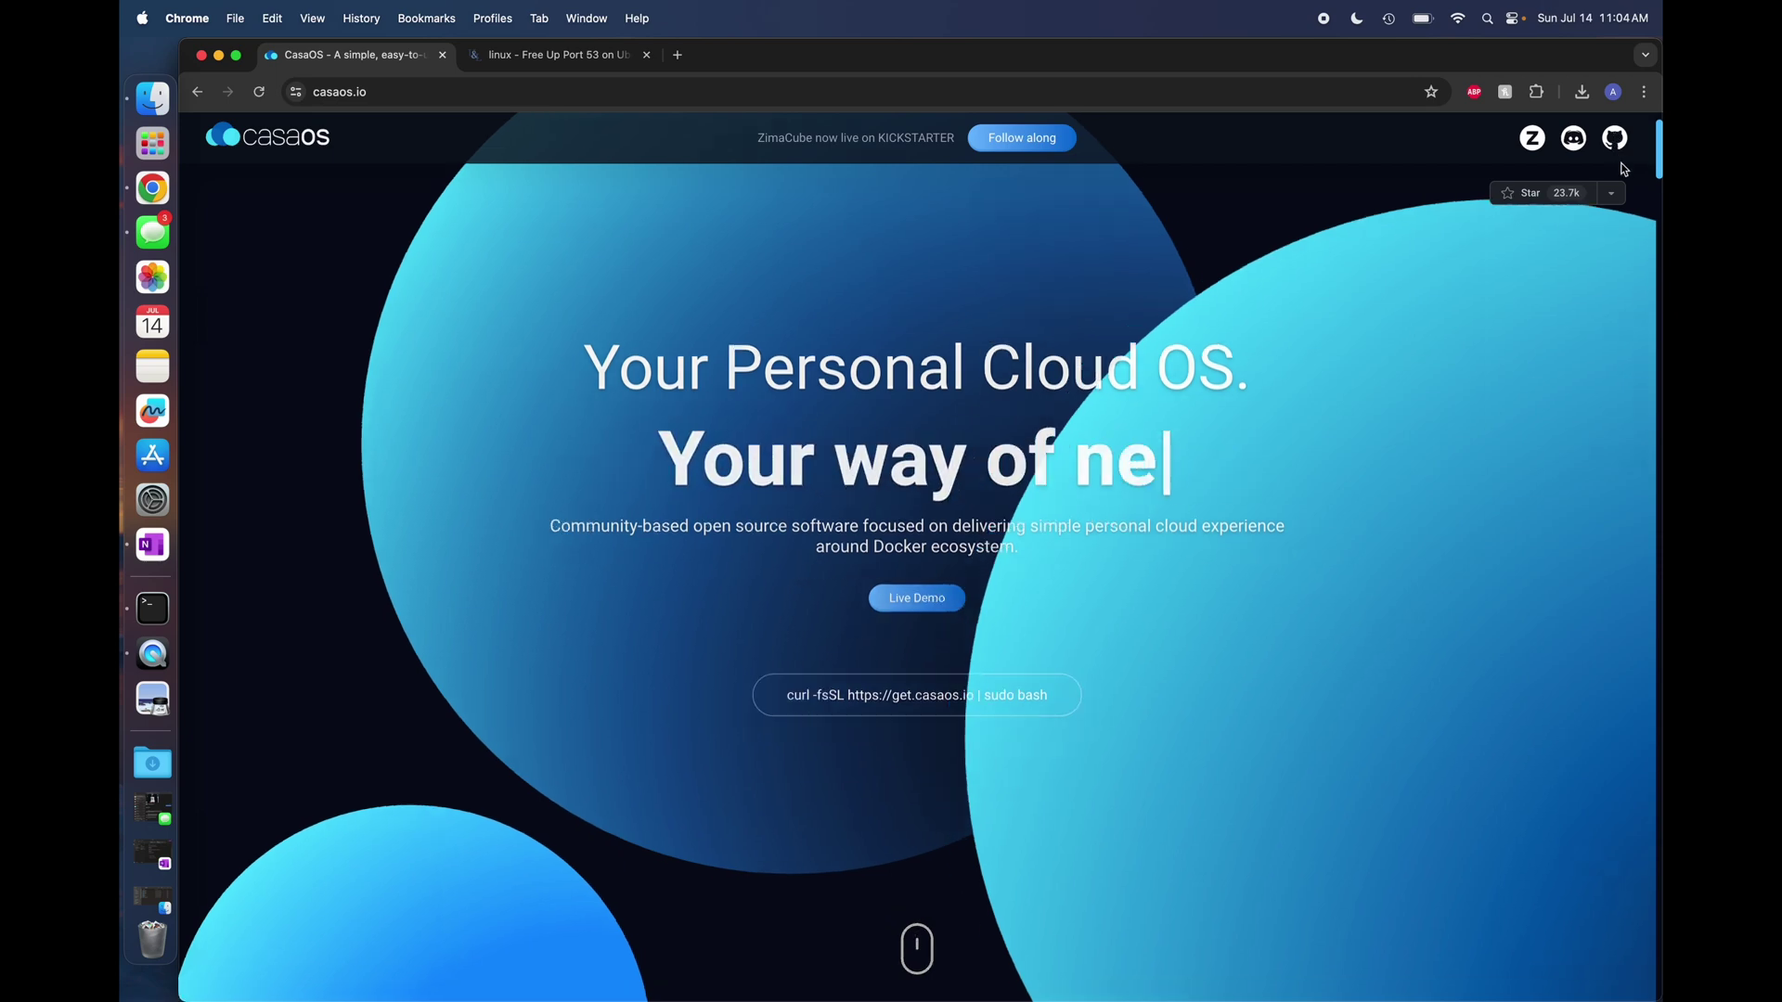
Scroll through the casaos.io homepage and return to the top.
{"action": "scroll", "coordinate": [1638, 278], "scroll_direction": "down", "scroll_amount": 10}
{"action": "scroll", "coordinate": [1642, 342], "scroll_direction": "down", "scroll_amount": 6}
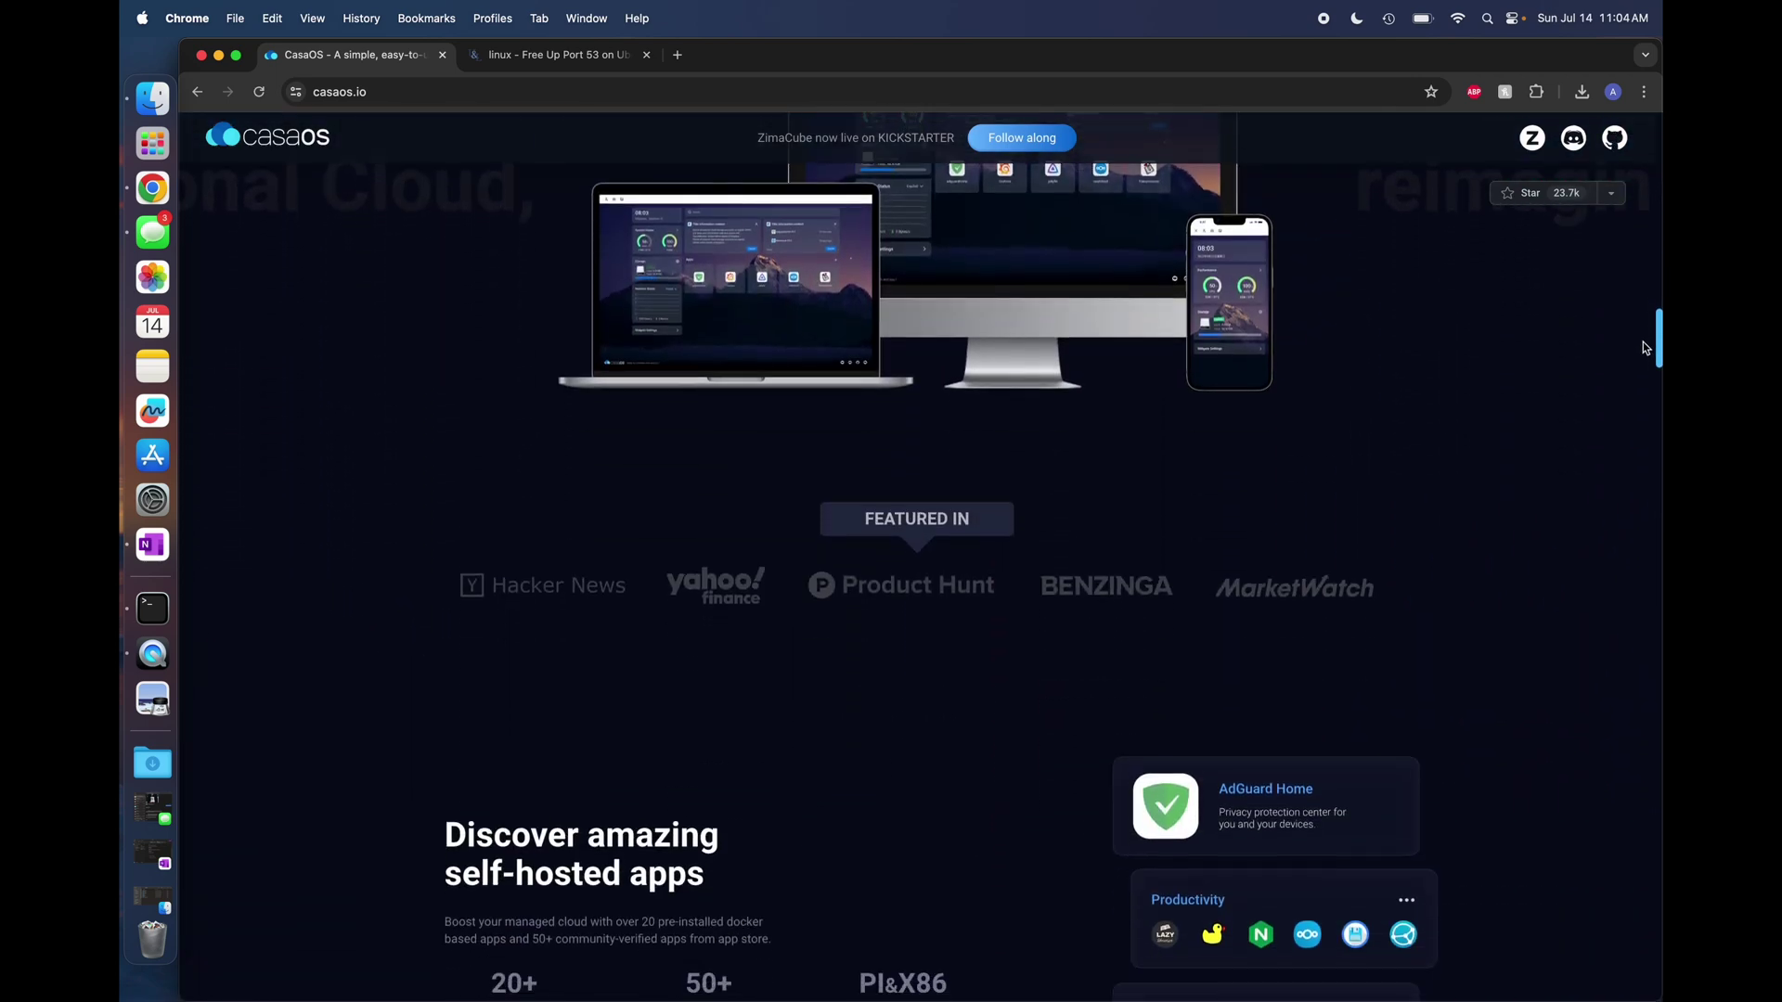
{"action": "scroll", "coordinate": [1620, 390], "scroll_direction": "down", "scroll_amount": 5}
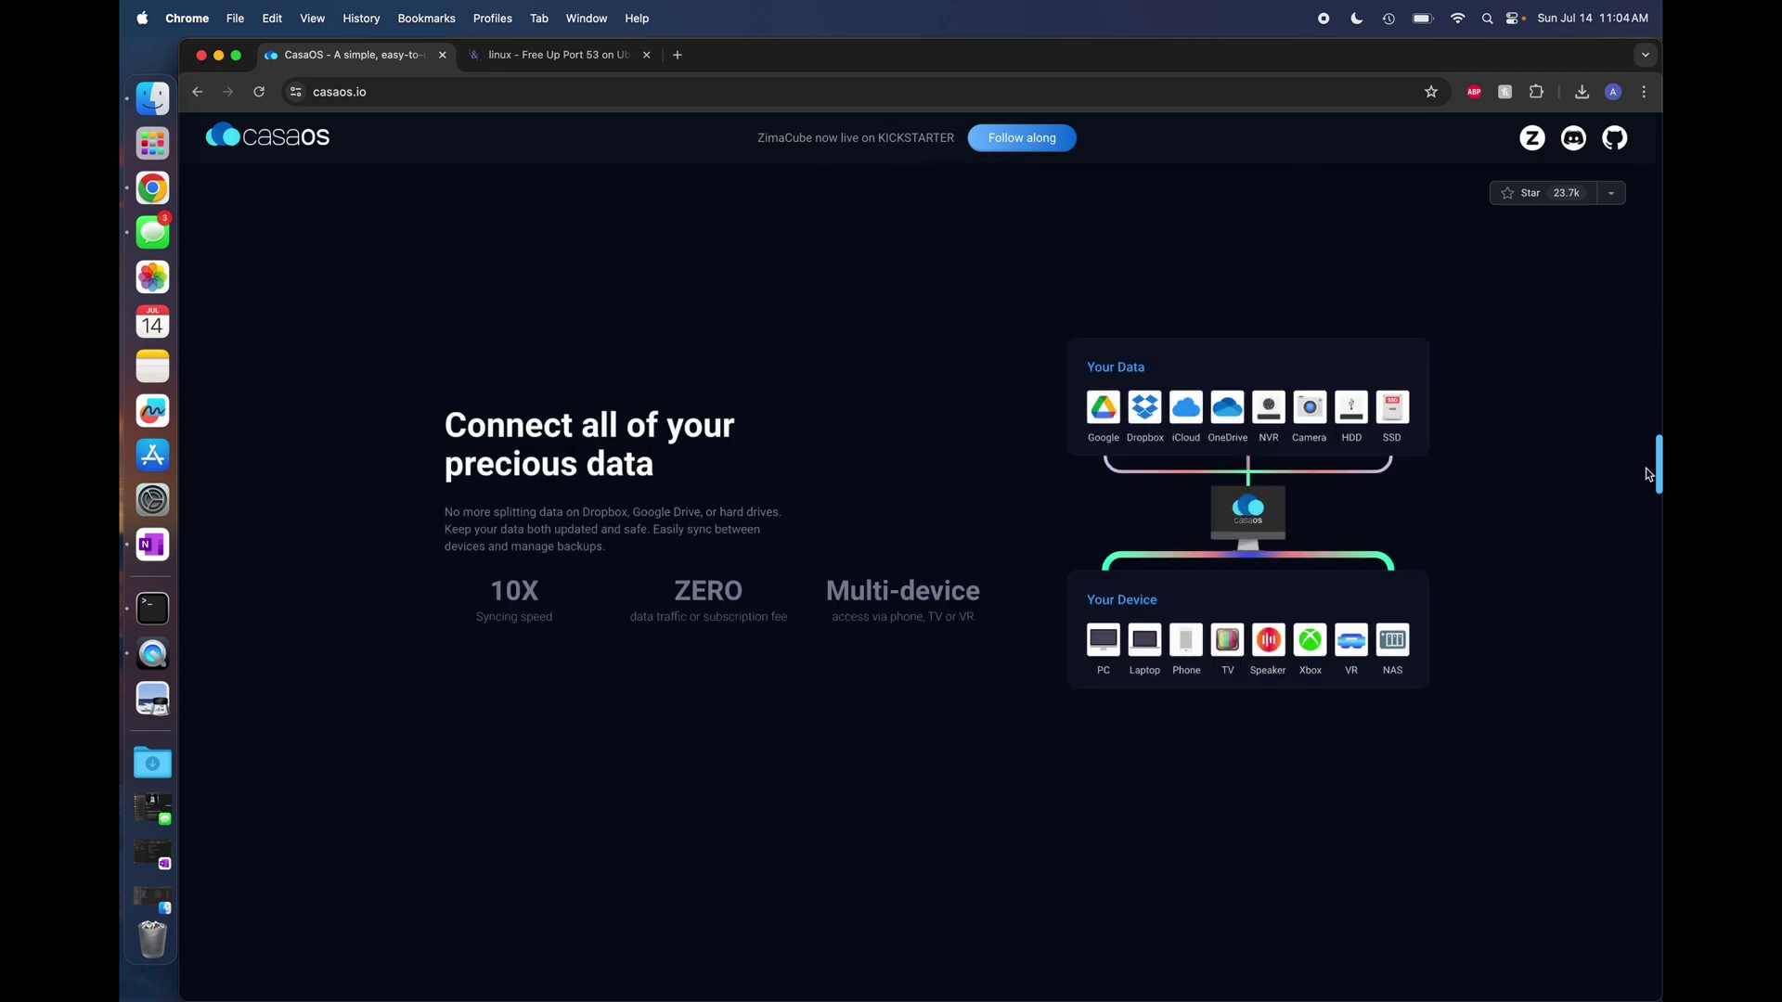
{"action": "left_click_drag", "start_coordinate": [1649, 506], "coordinate": [1529, 170]}
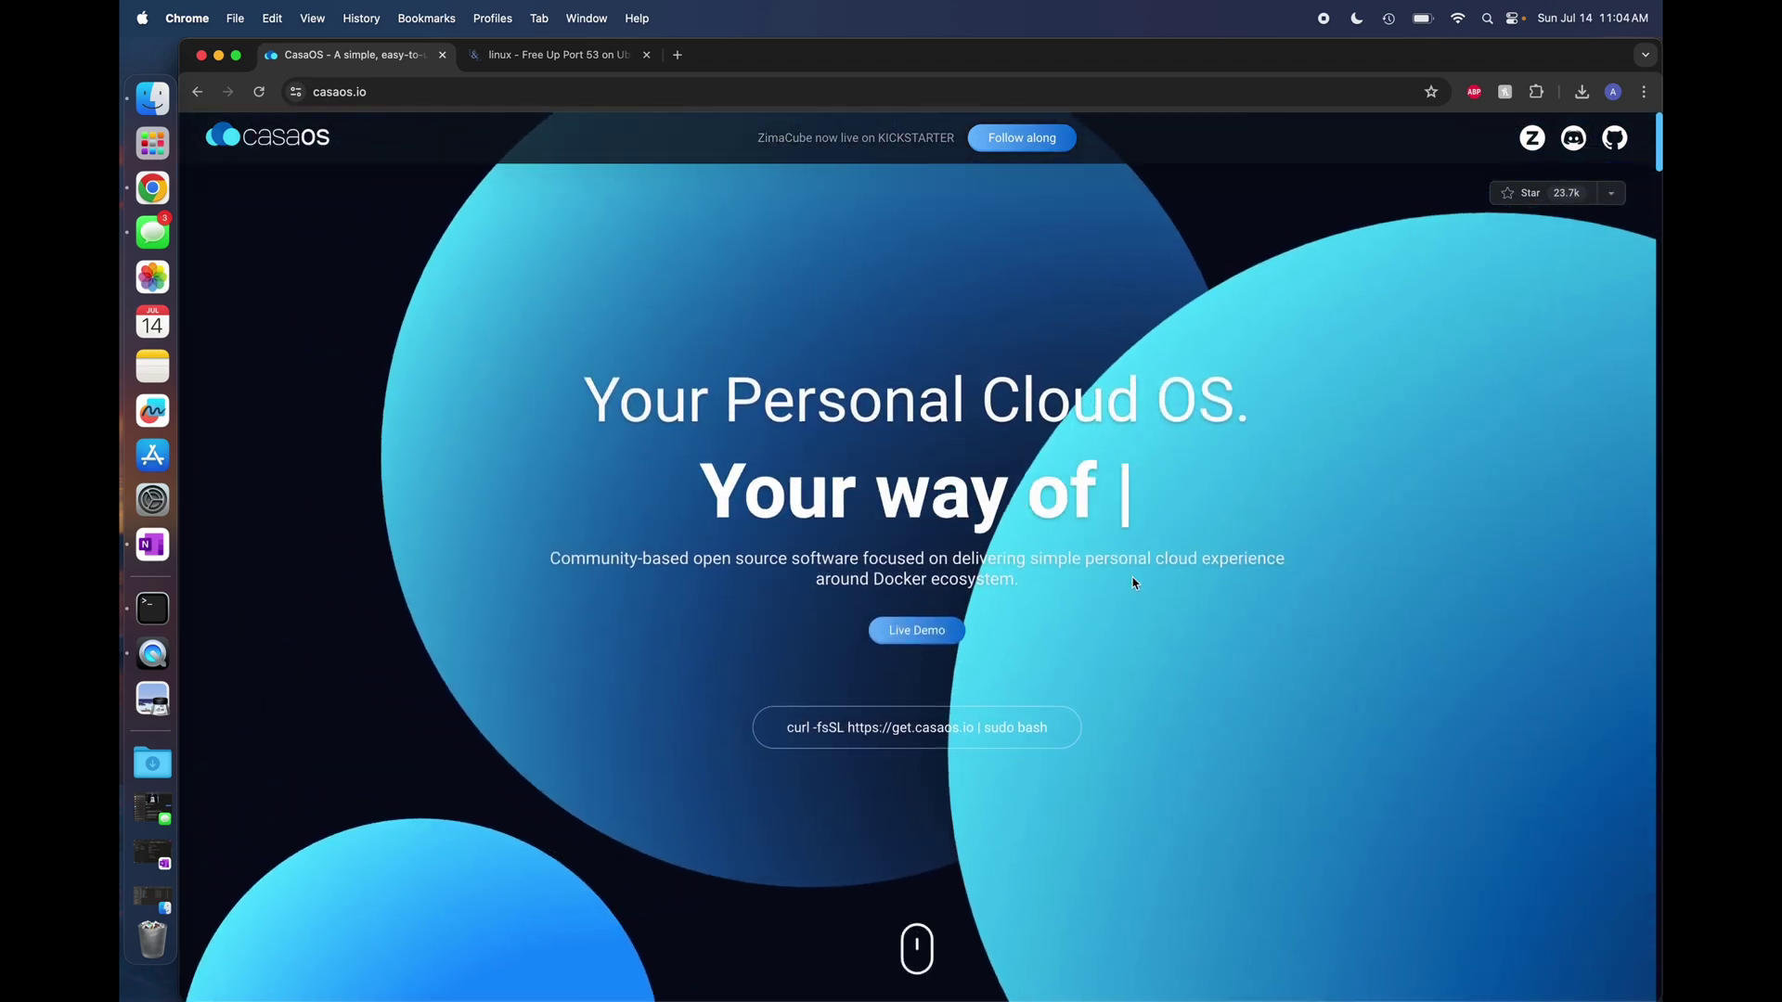
Copy the site's one-line curl install command and return to the server's Terminal.
{"action": "mouse_move", "coordinate": [1059, 730]}
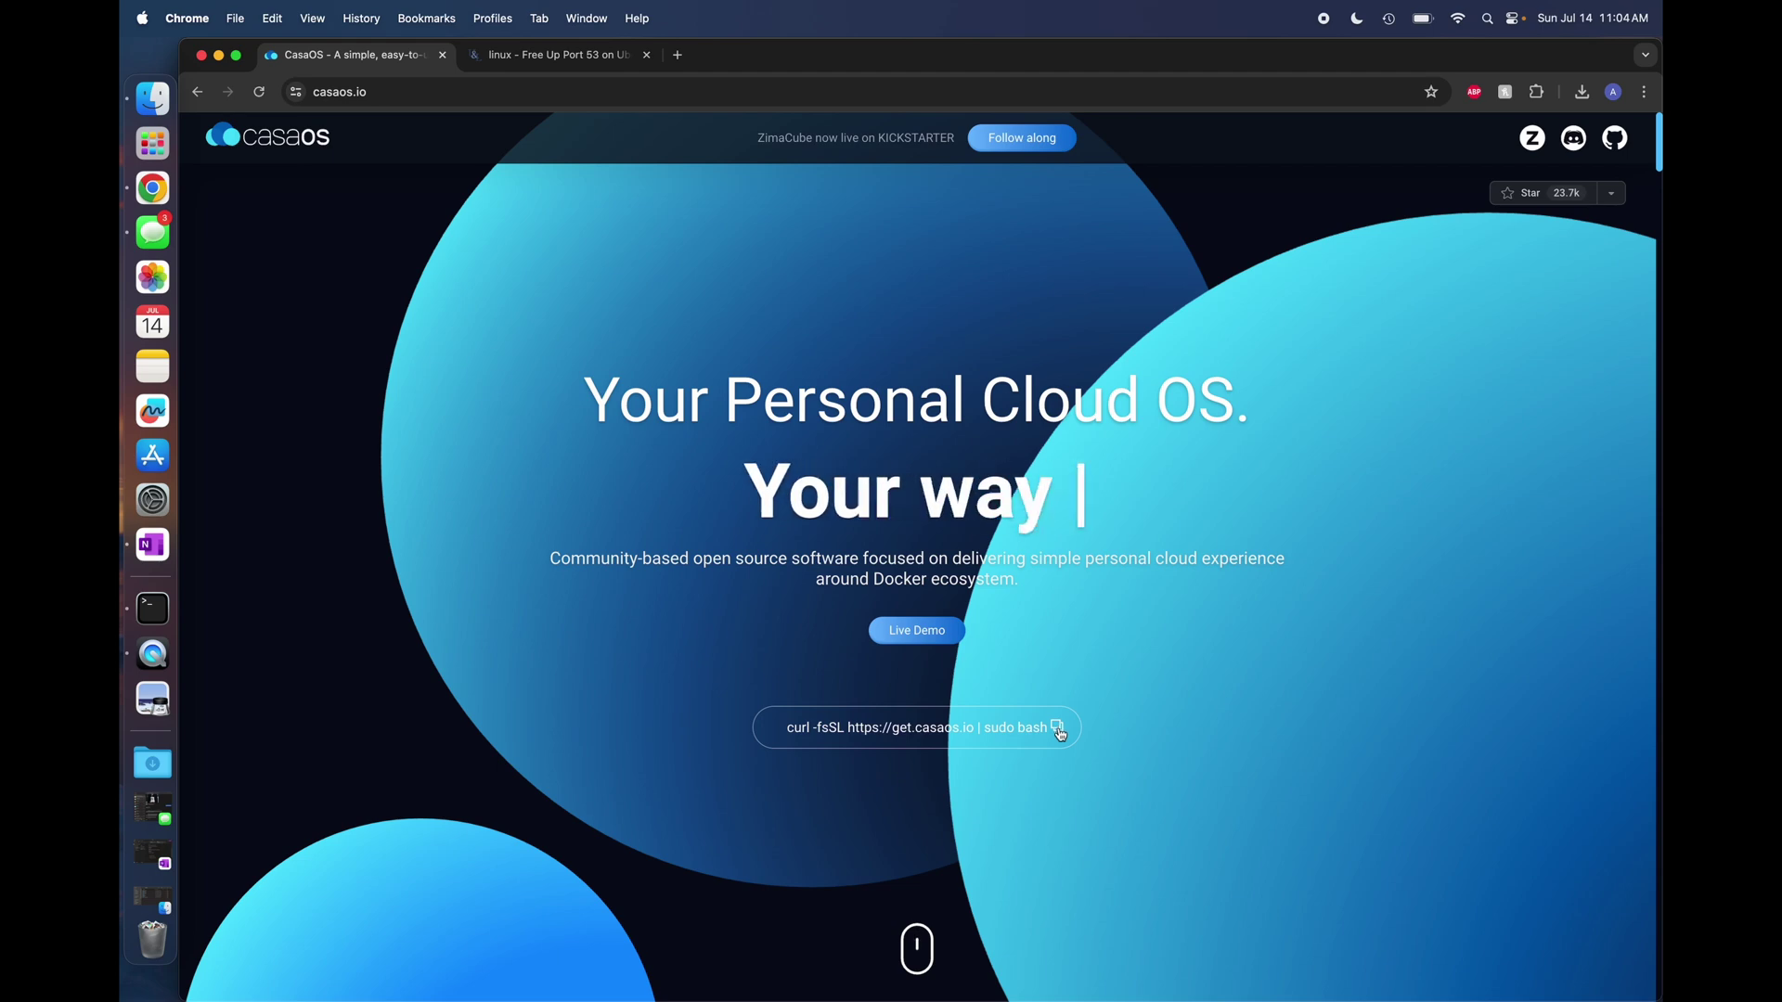
{"action": "left_click", "coordinate": [1059, 730]}
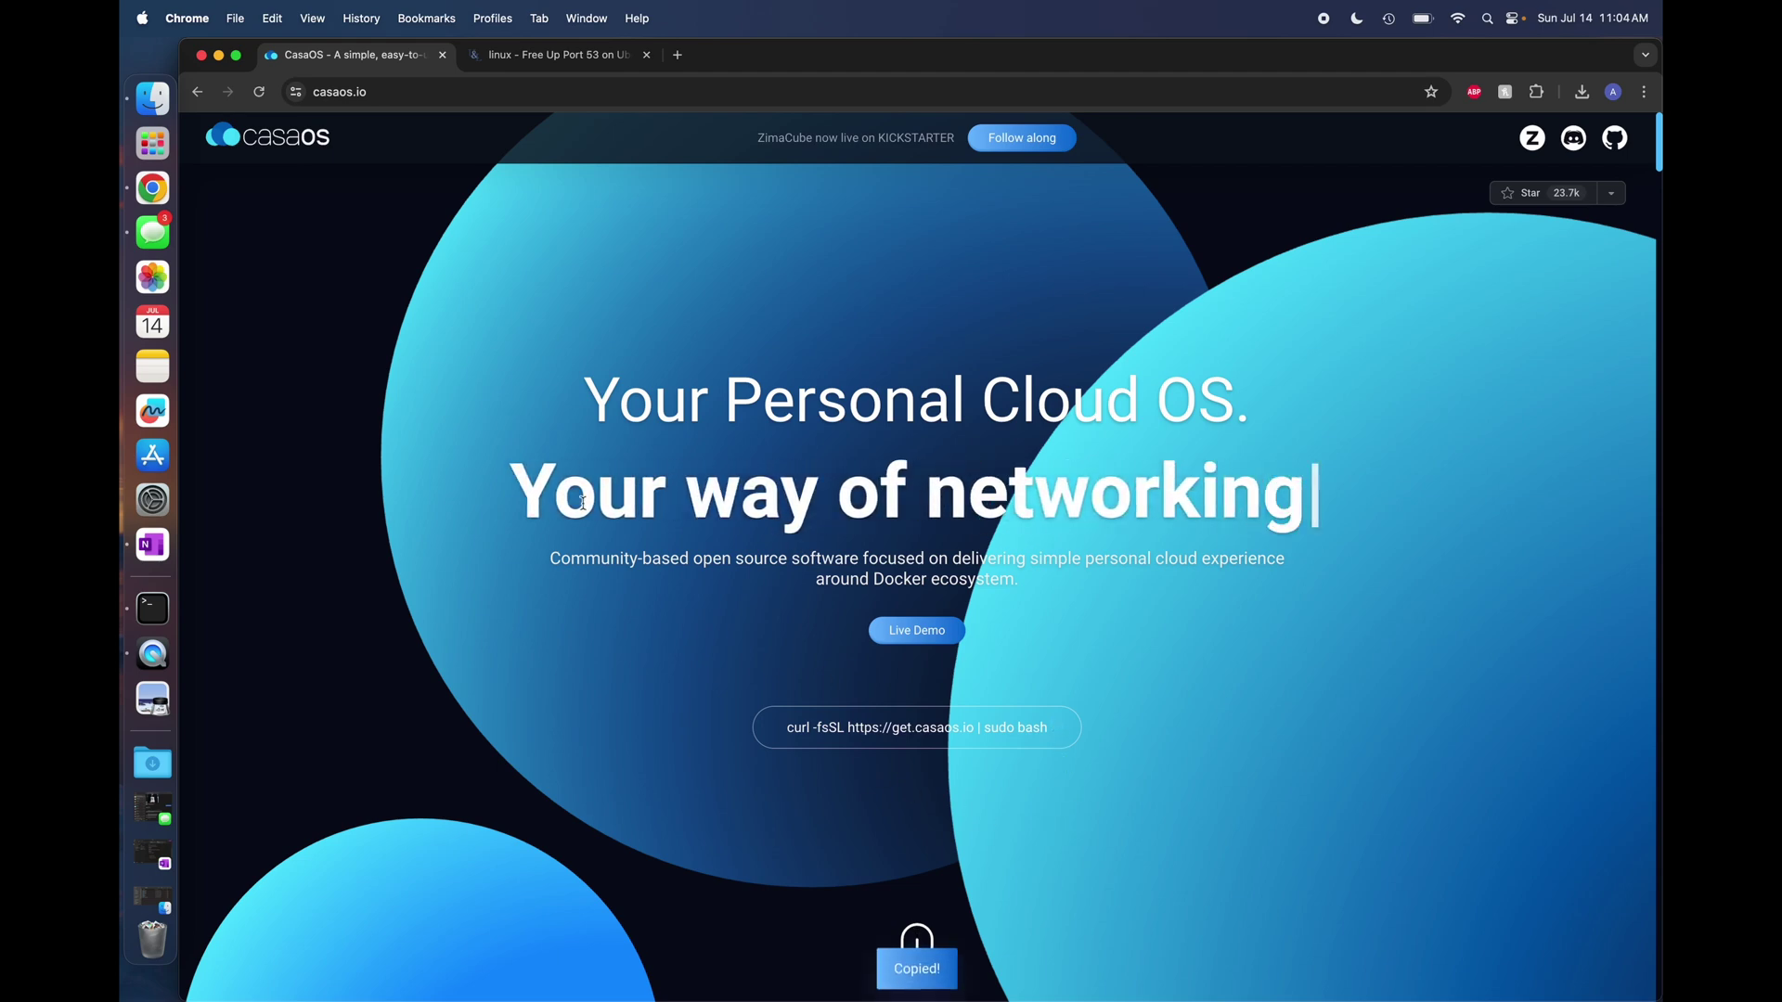
{"action": "left_click", "coordinate": [149, 611]}
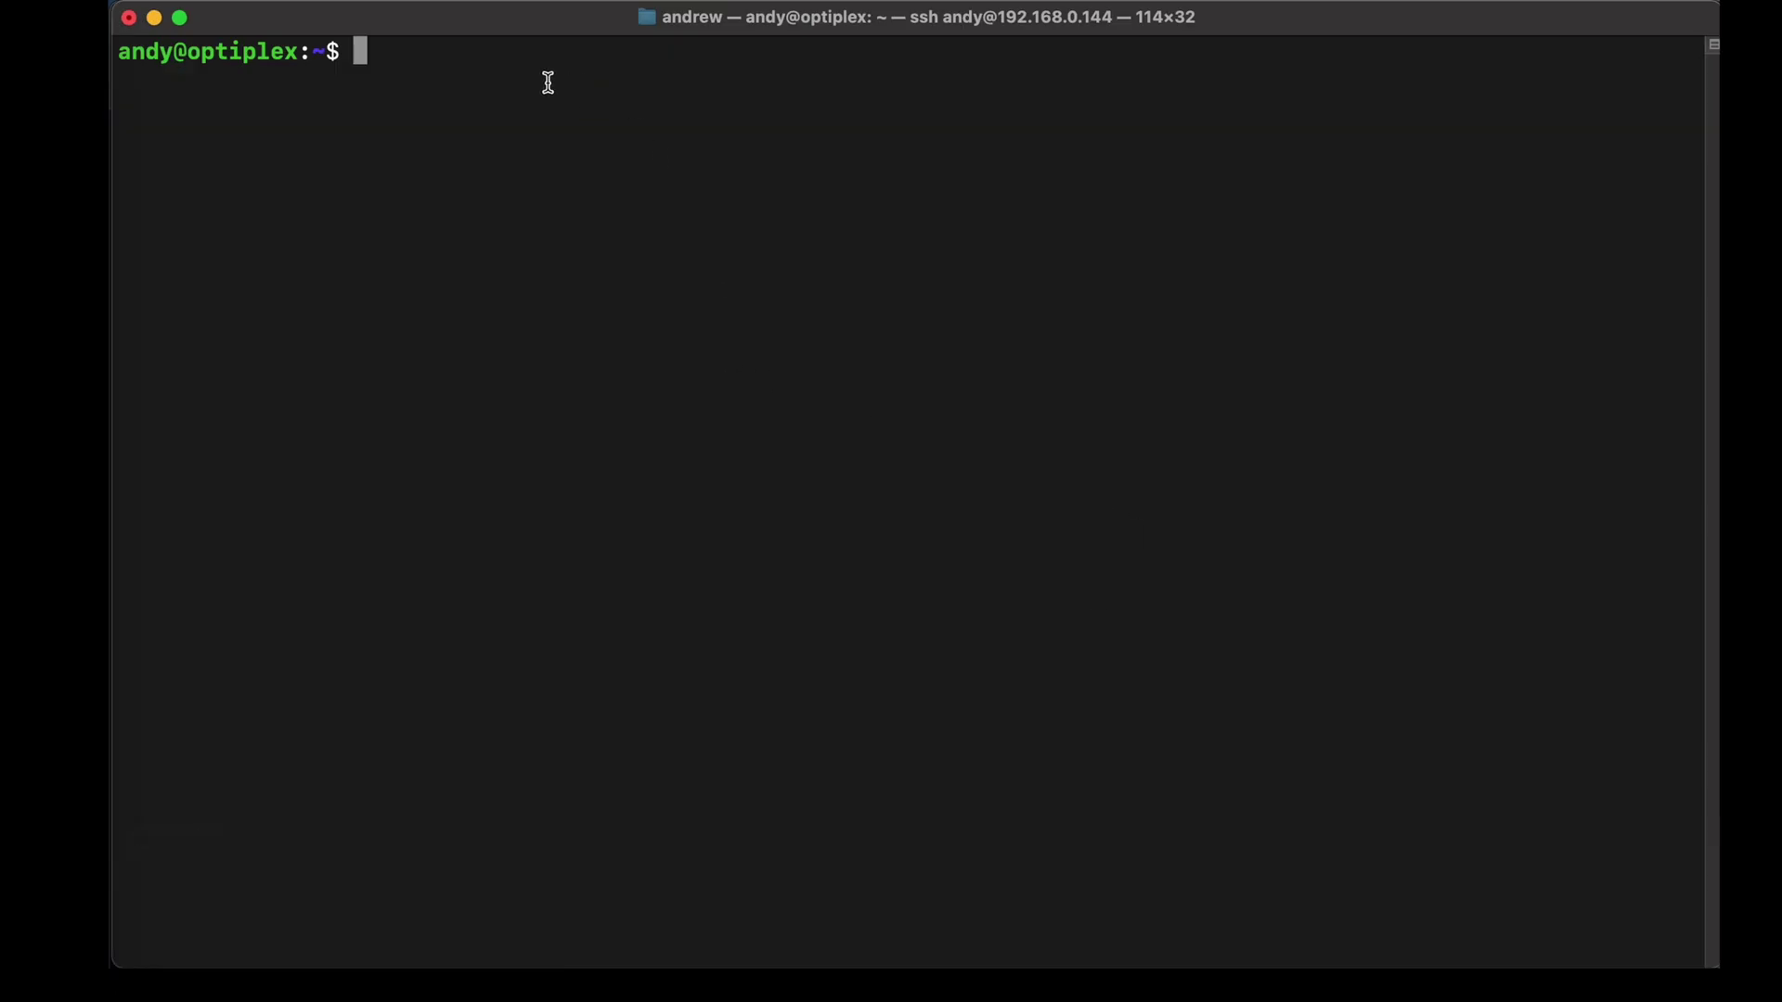
Paste and run the curl install command with sudo, installing CasaOS v0.4.9.
{"action": "key", "text": "super+v"}
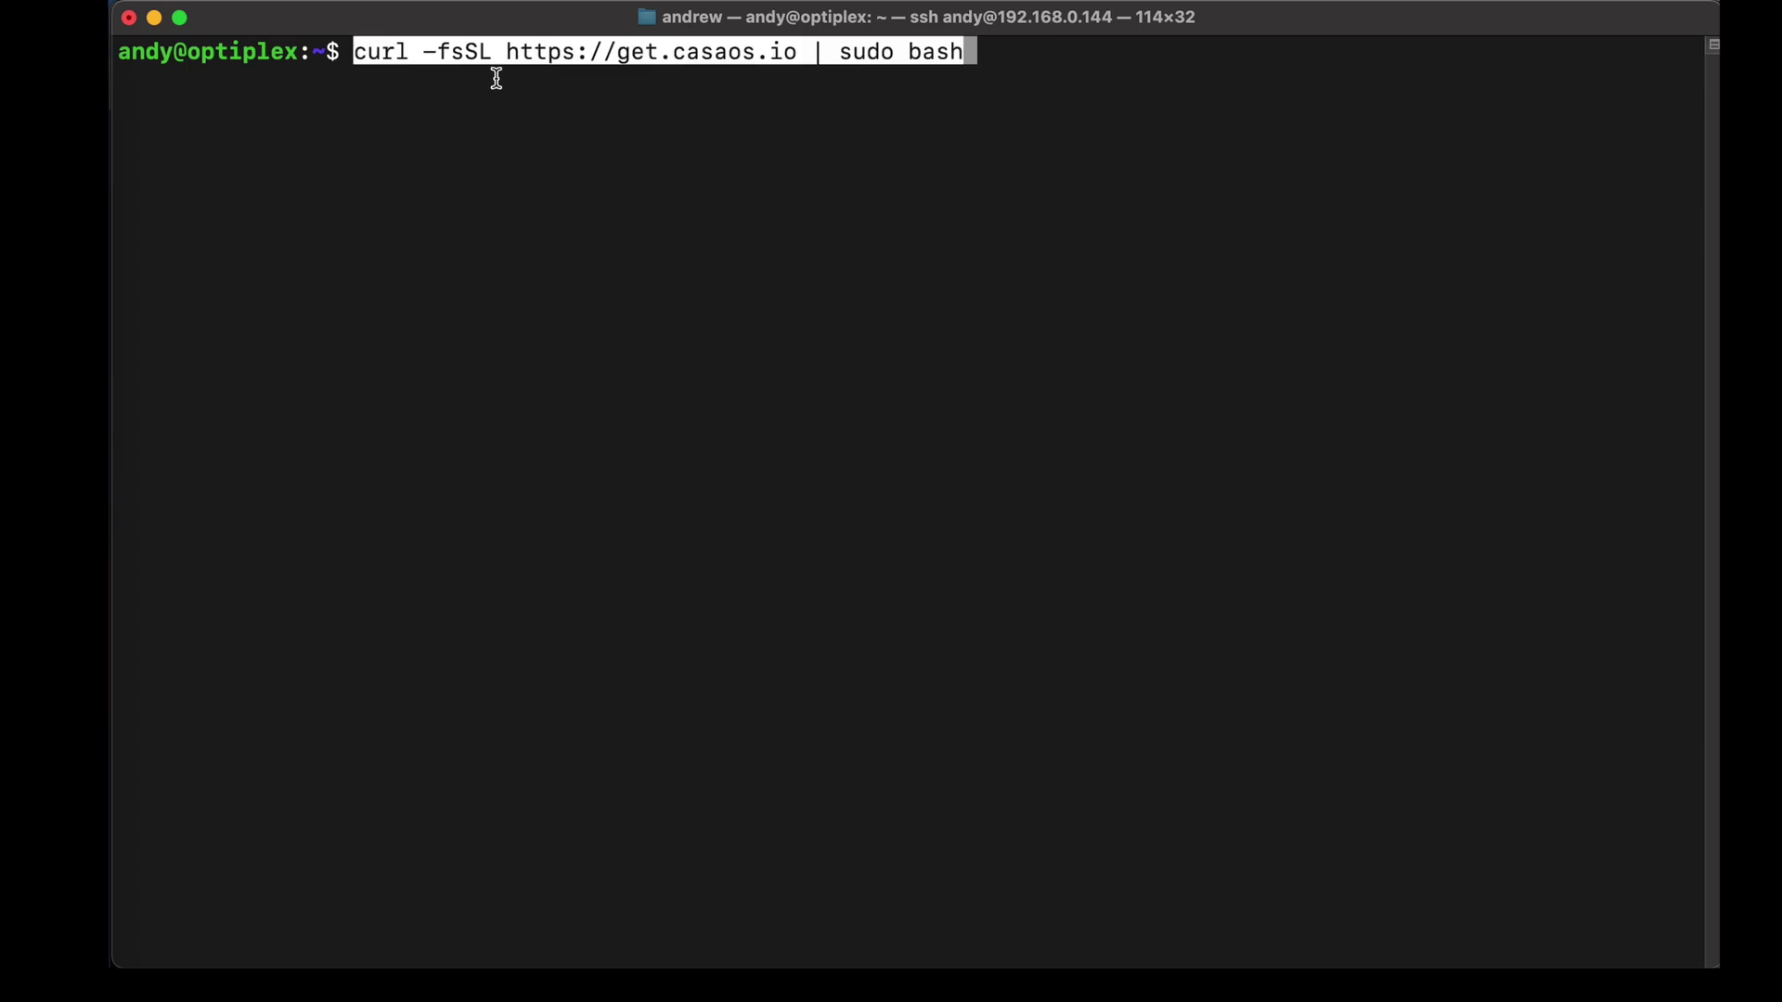
{"action": "key", "text": "Return"}
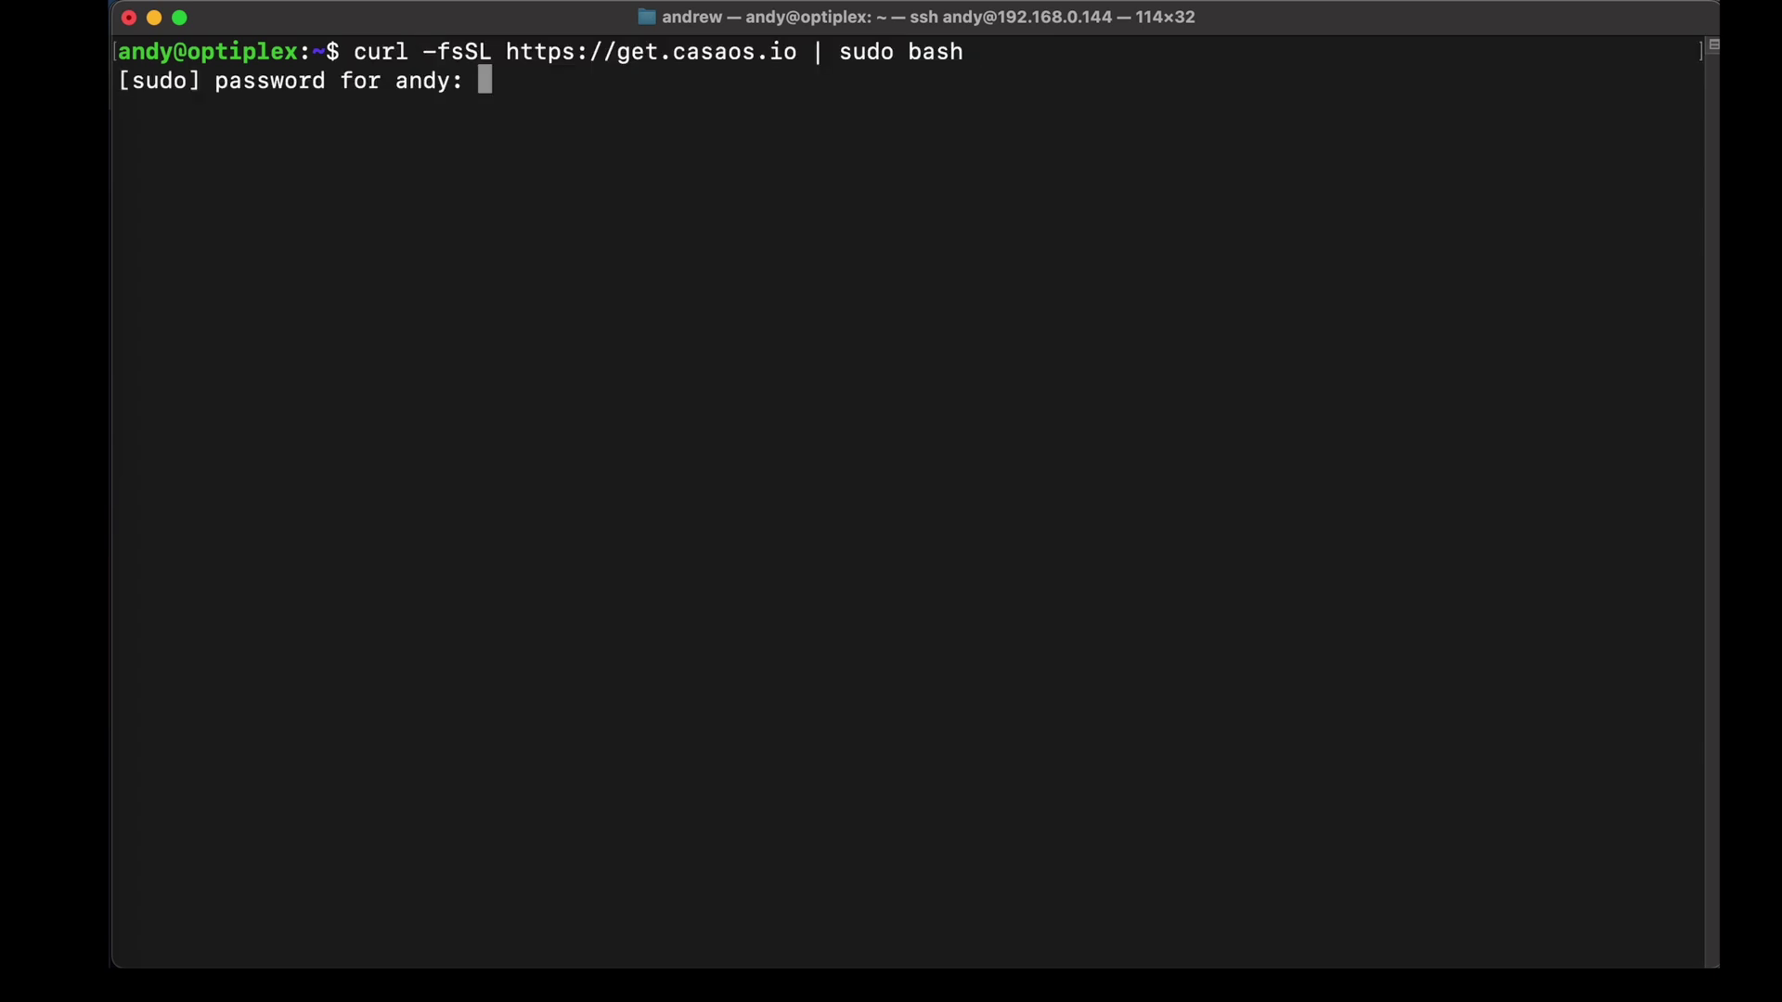
{"action": "key", "text": "Return"}
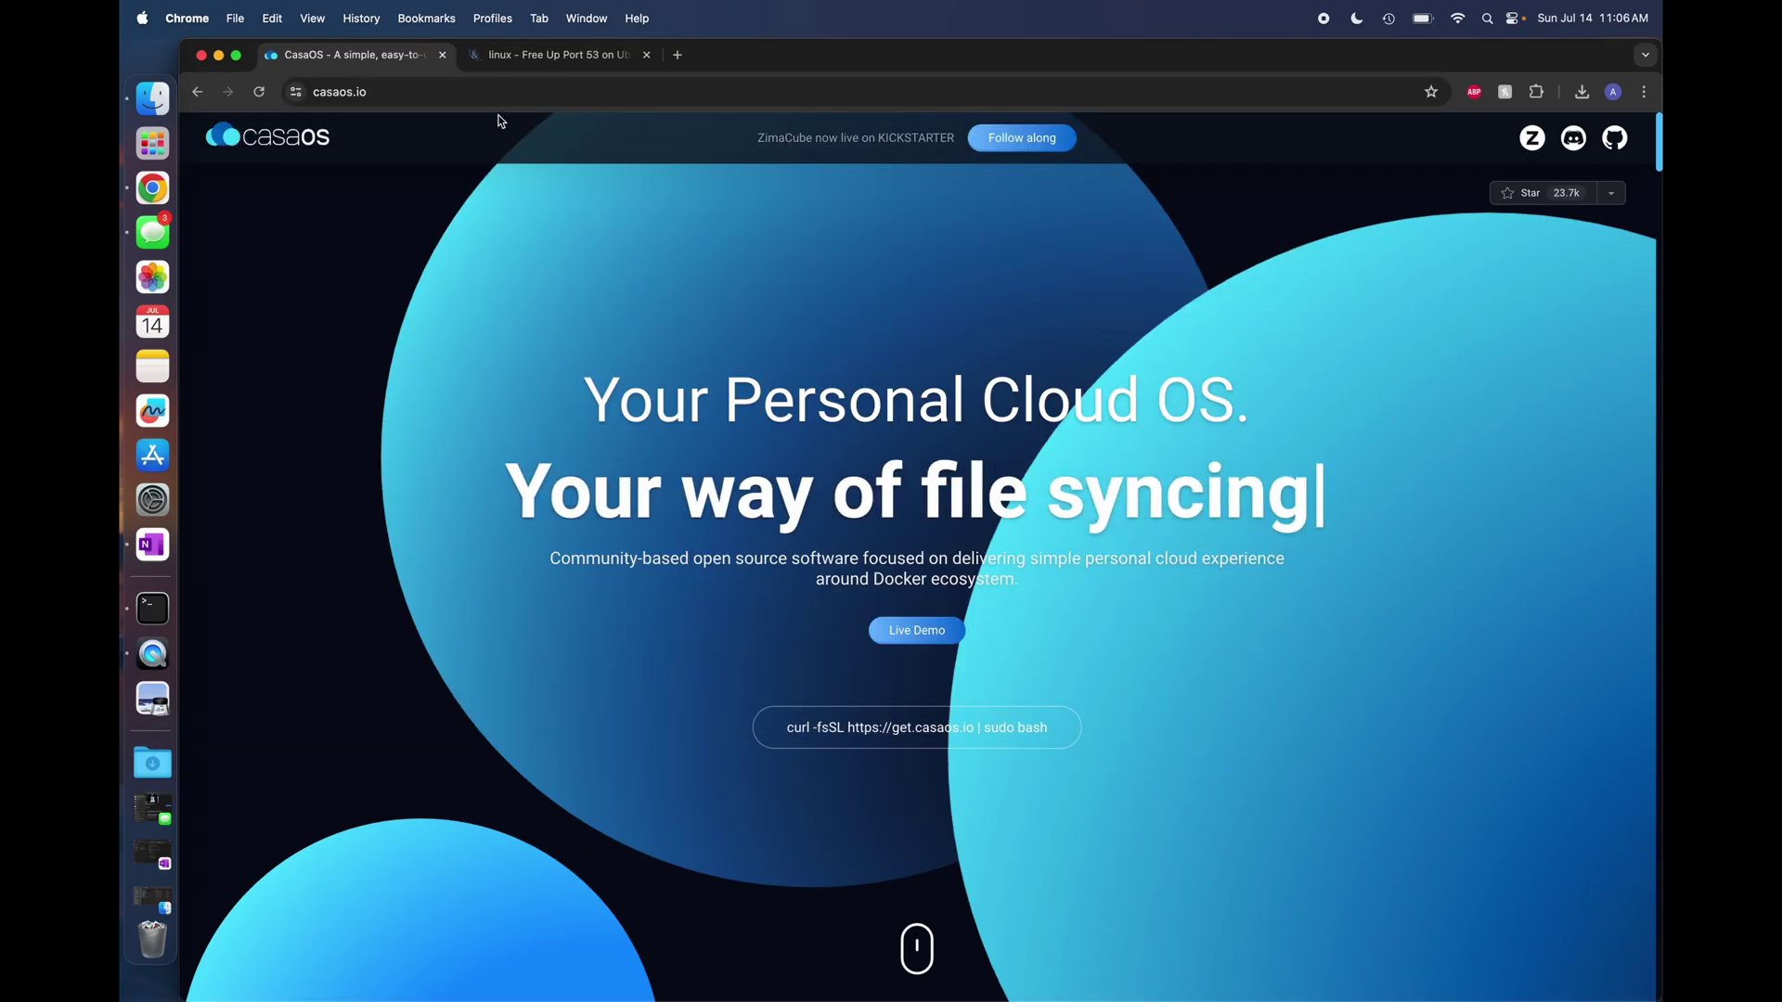
{"action": "left_click", "coordinate": [457, 93]}
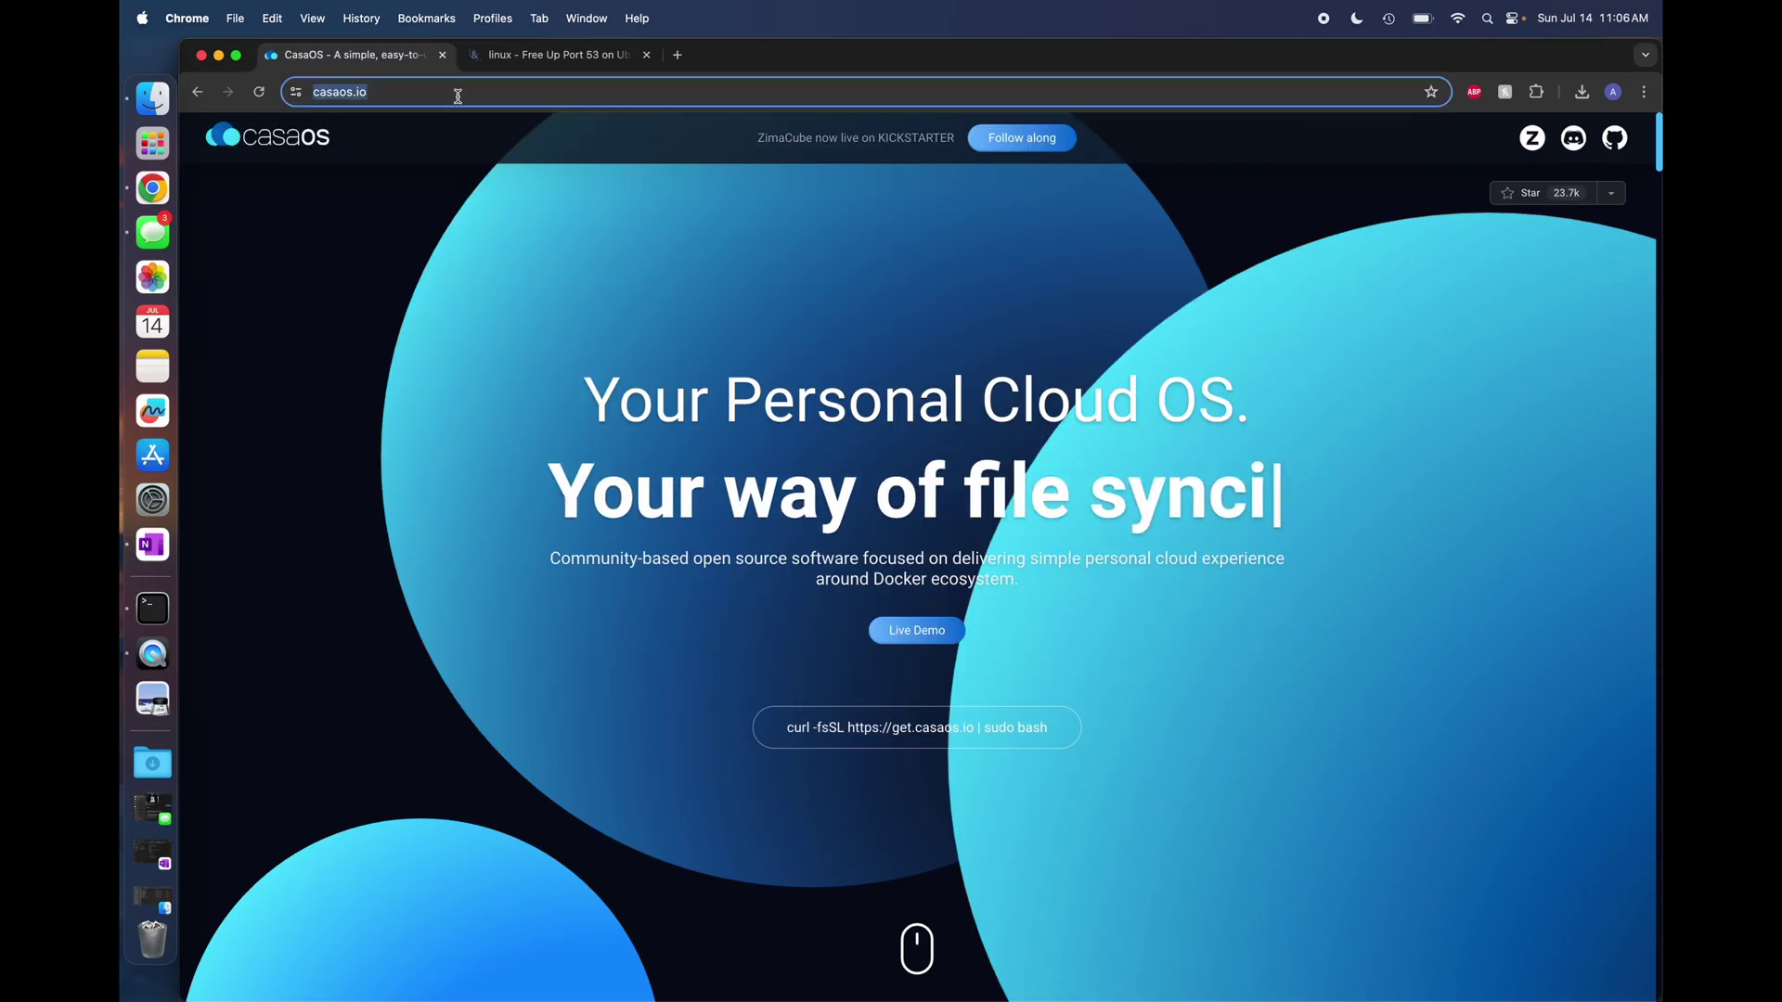
{"action": "key", "text": "BackSpace"}
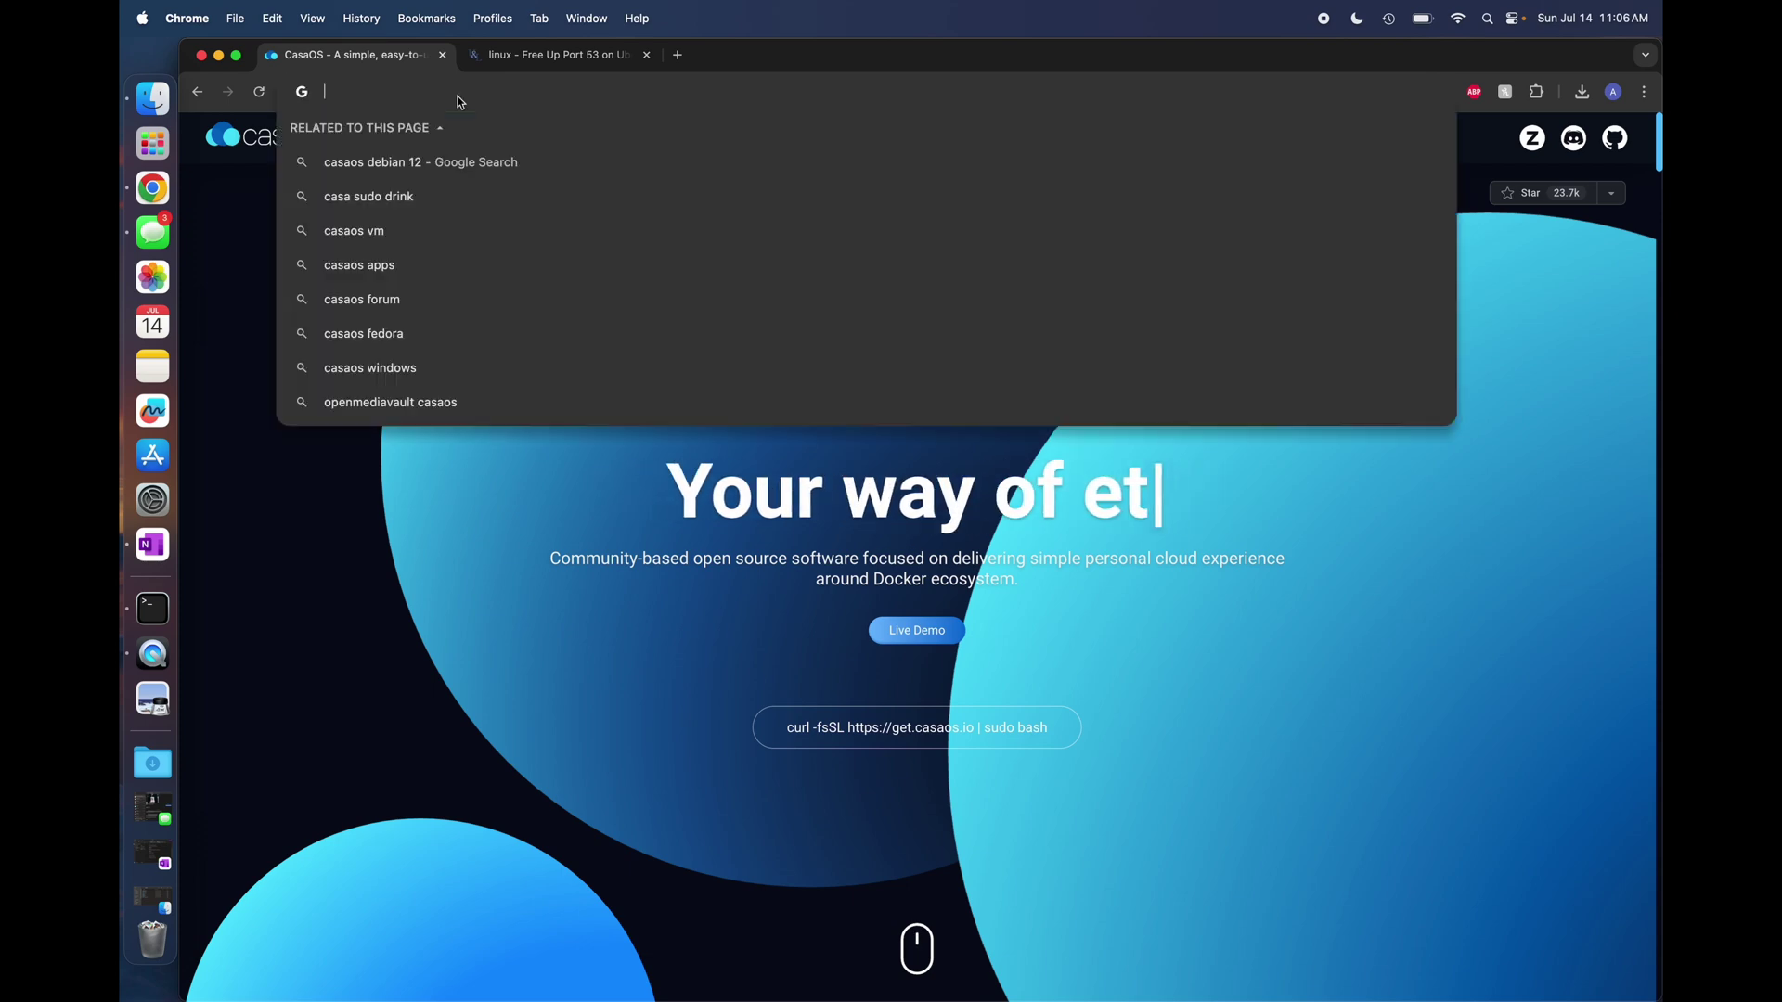
{"action": "type", "text": "http:"}
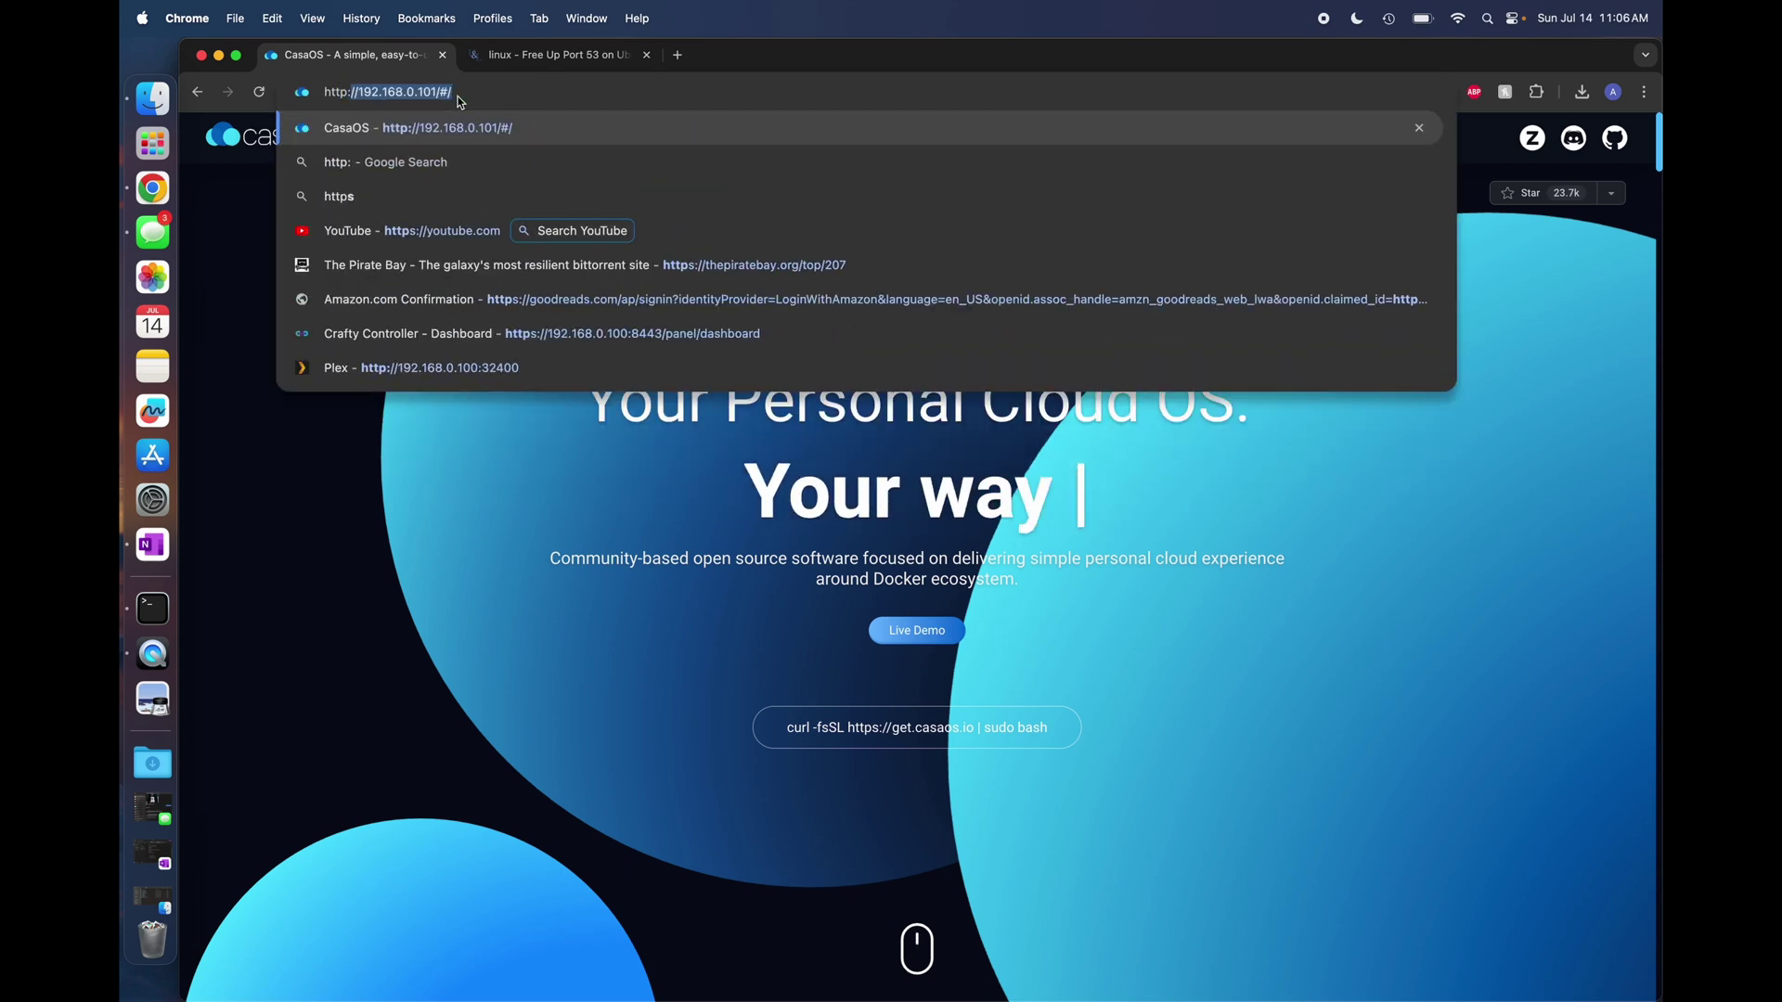
{"action": "type", "text": "//192"}
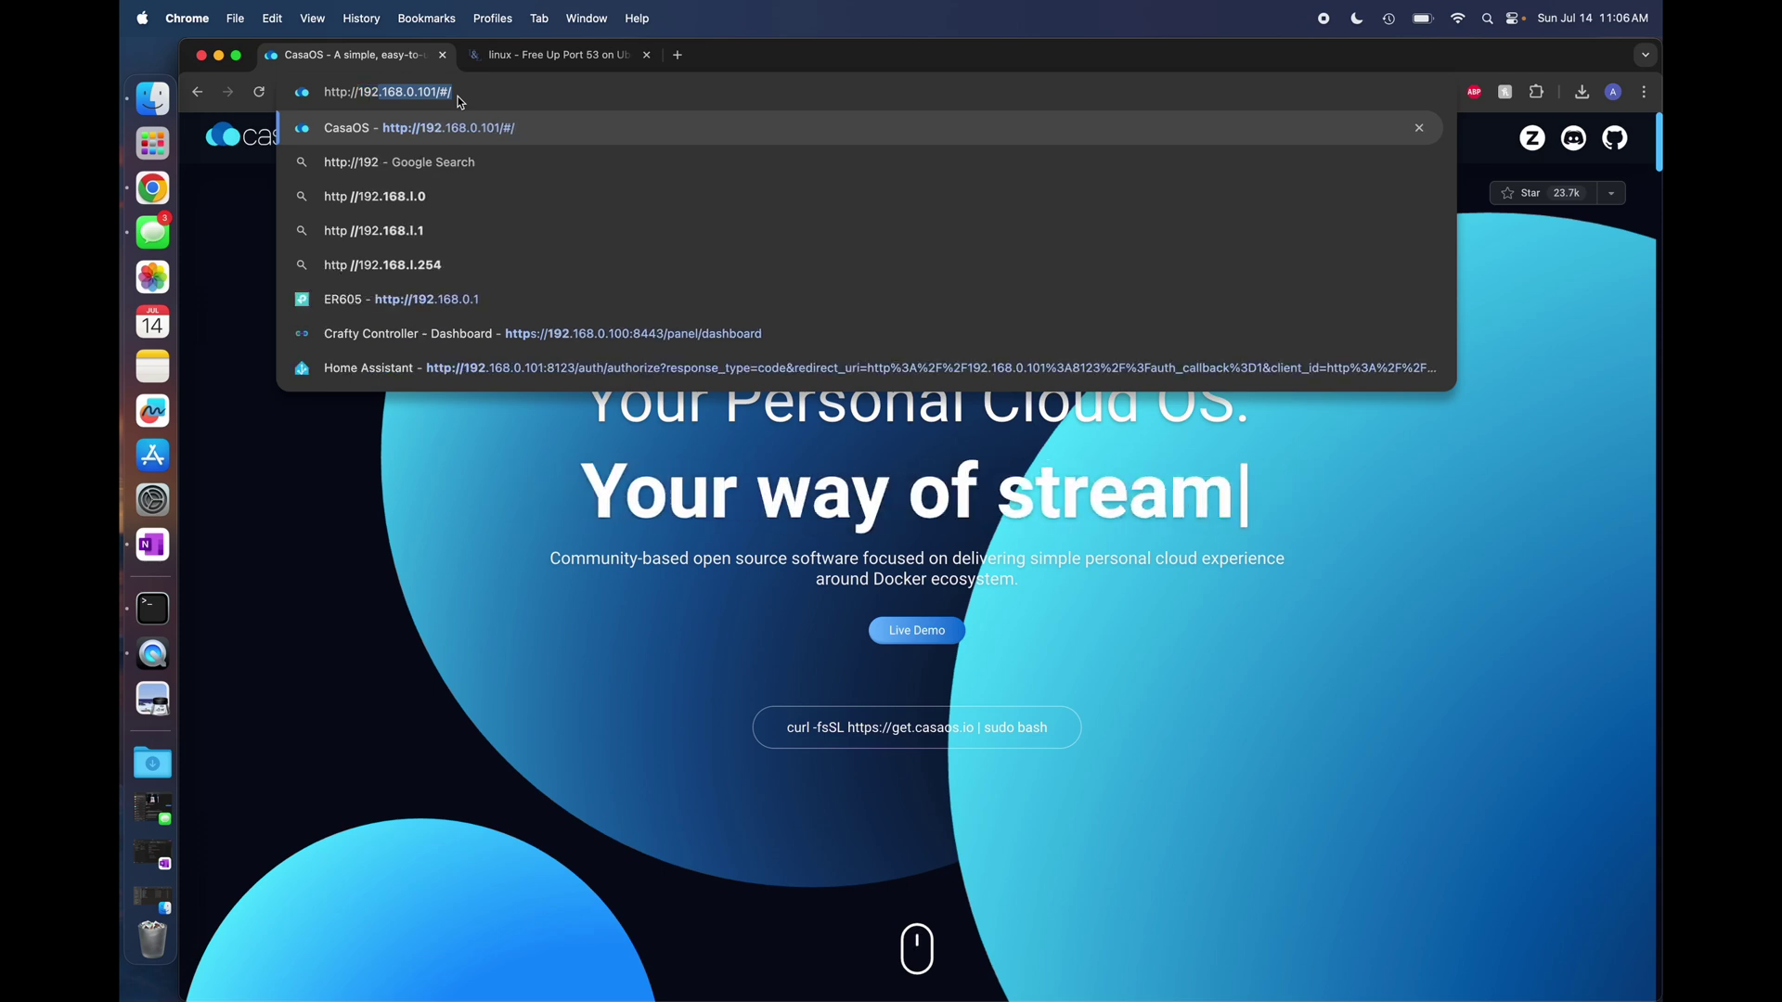
{"action": "key", "text": "Right"}
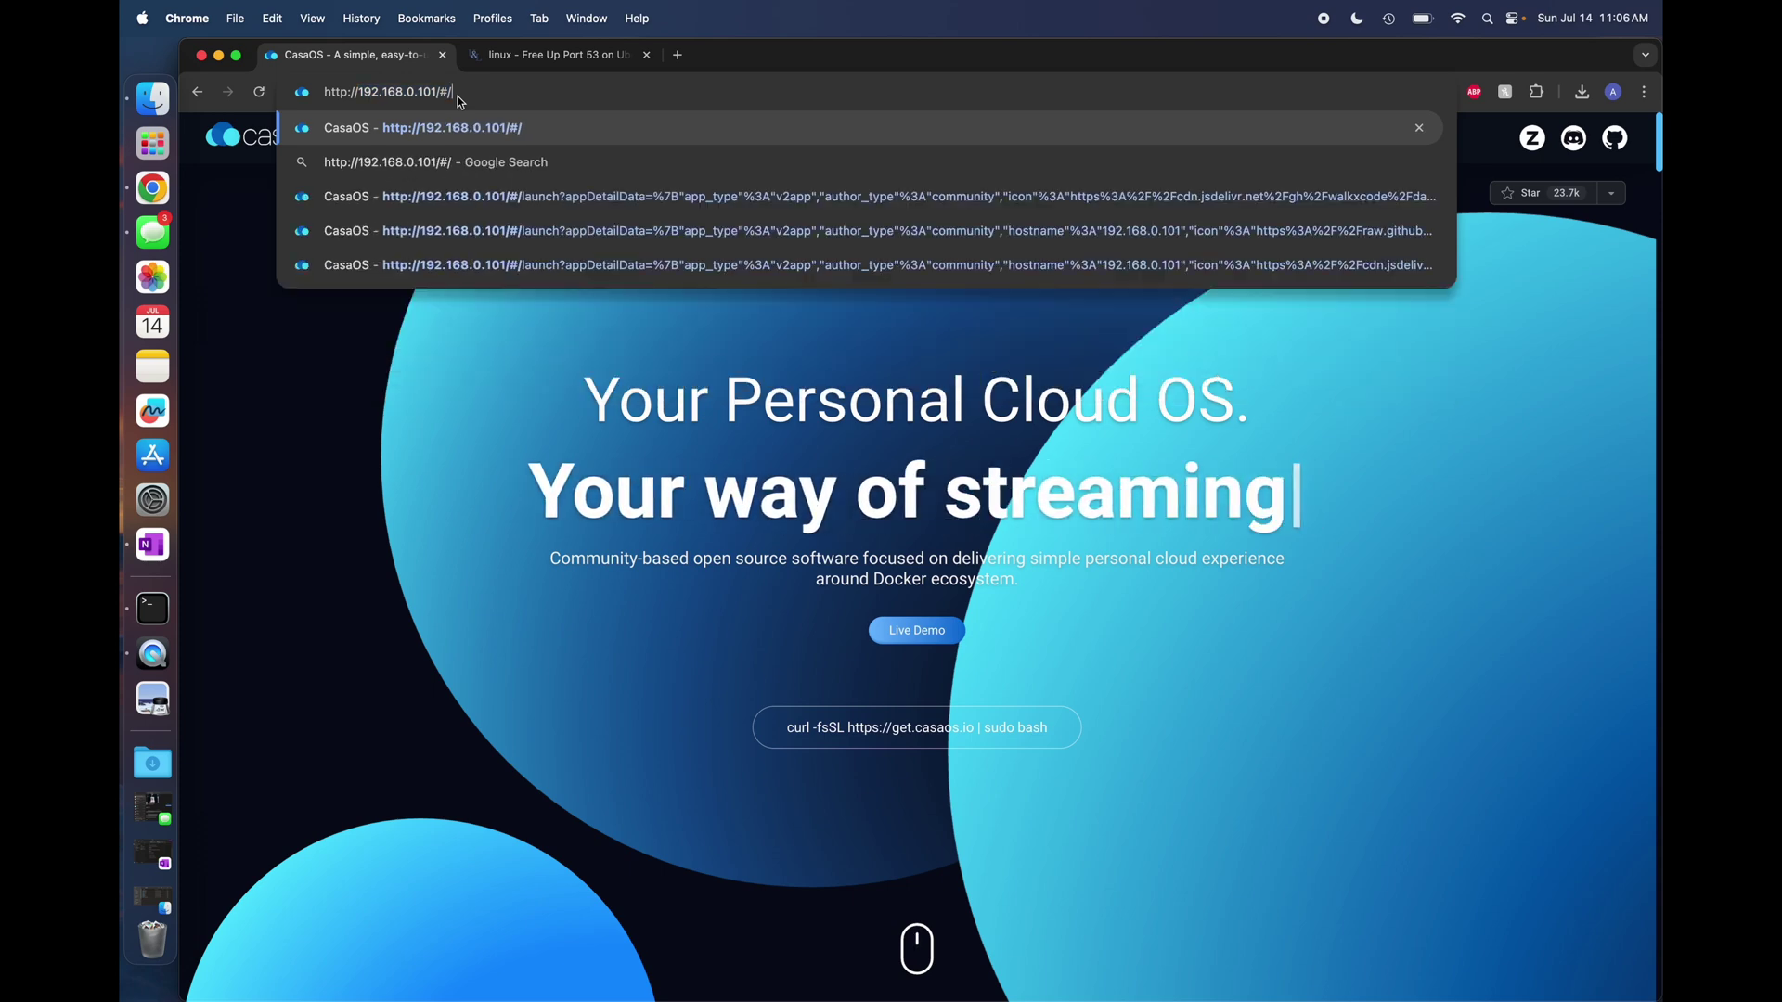
{"action": "key", "text": "BackSpace"}
{"action": "key", "text": "BackSpace"}
{"action": "key", "text": "BackSpace"}
{"action": "key", "text": "BackSpace"}
{"action": "key", "text": "BackSpace"}
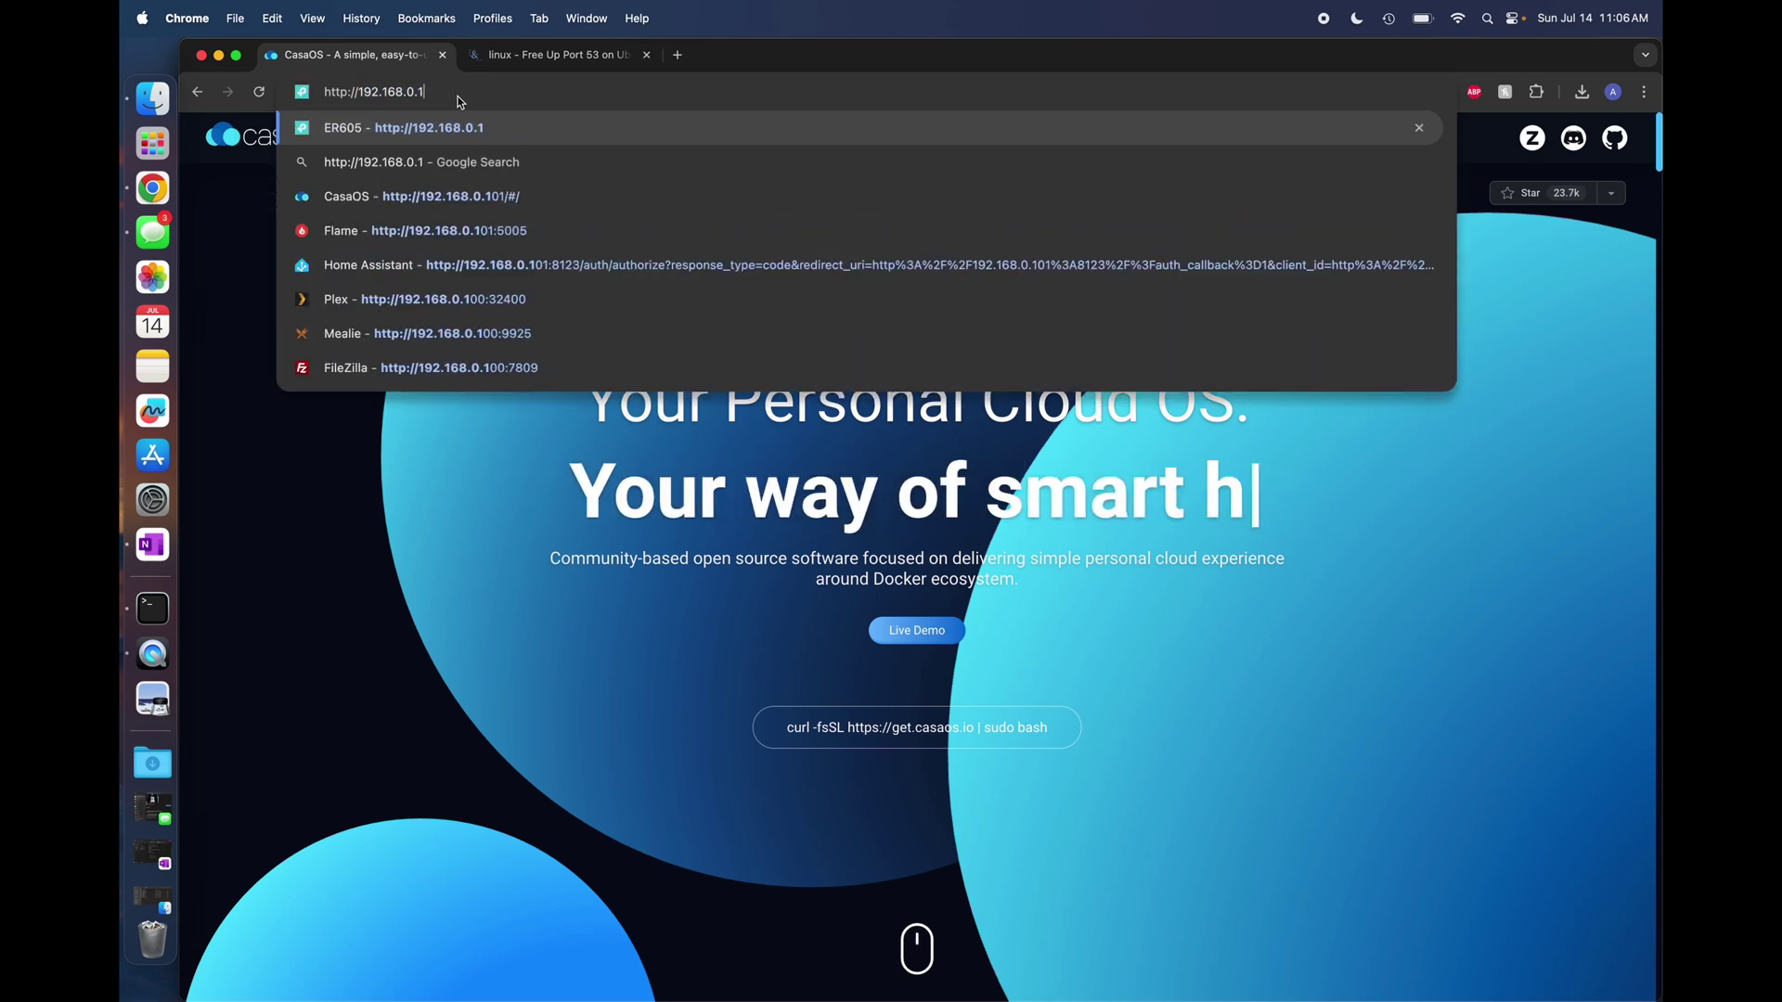
{"action": "type", "text": "44"}
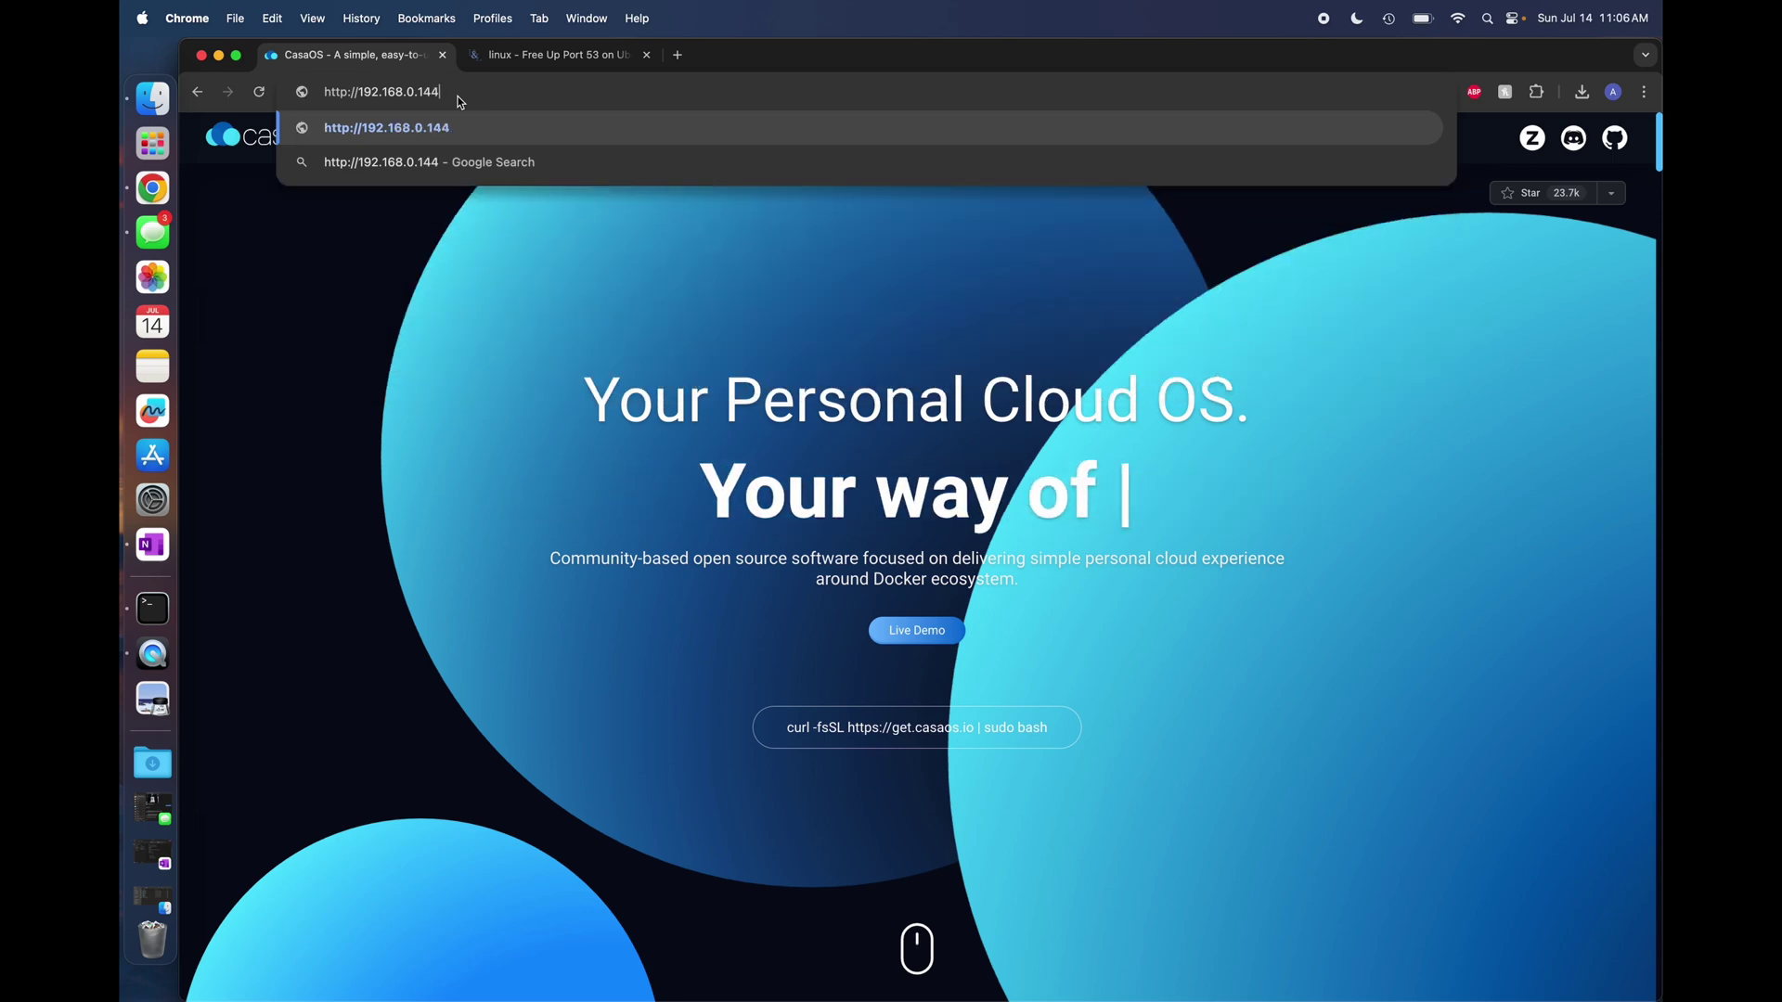
{"action": "key", "text": "Return"}
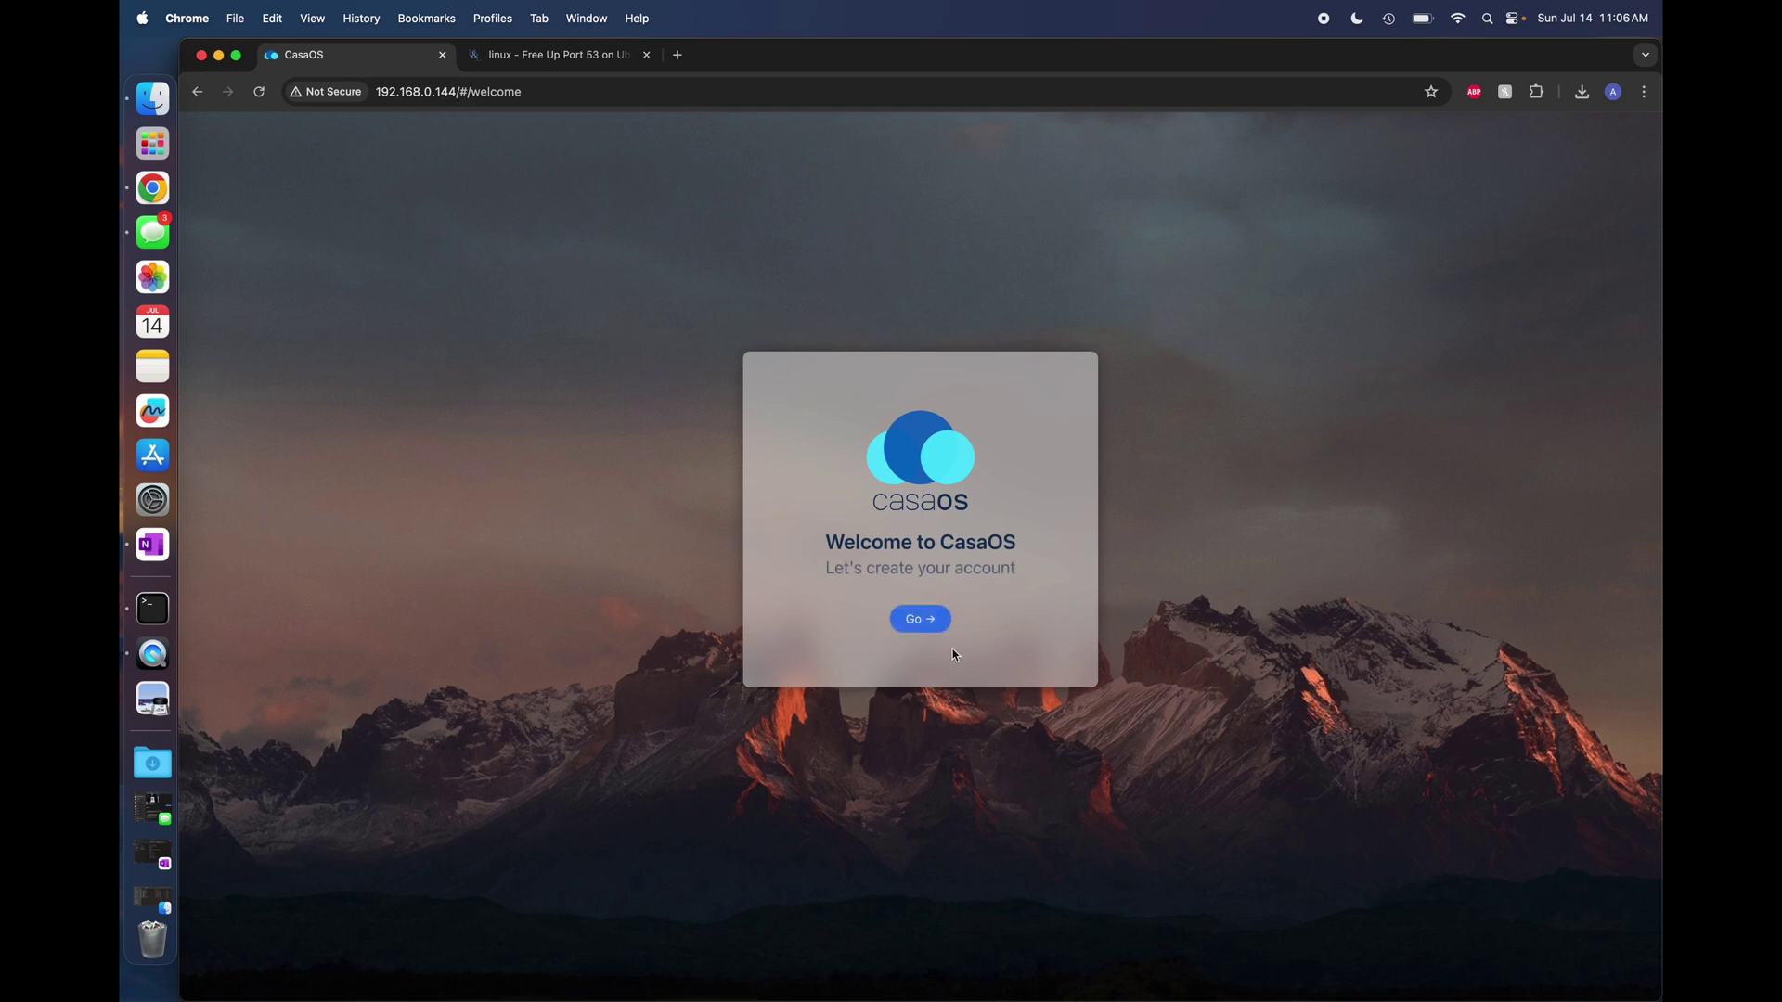
Create the CasaOS account with a username and password, declining to save the password.
{"action": "key", "text": "Return"}
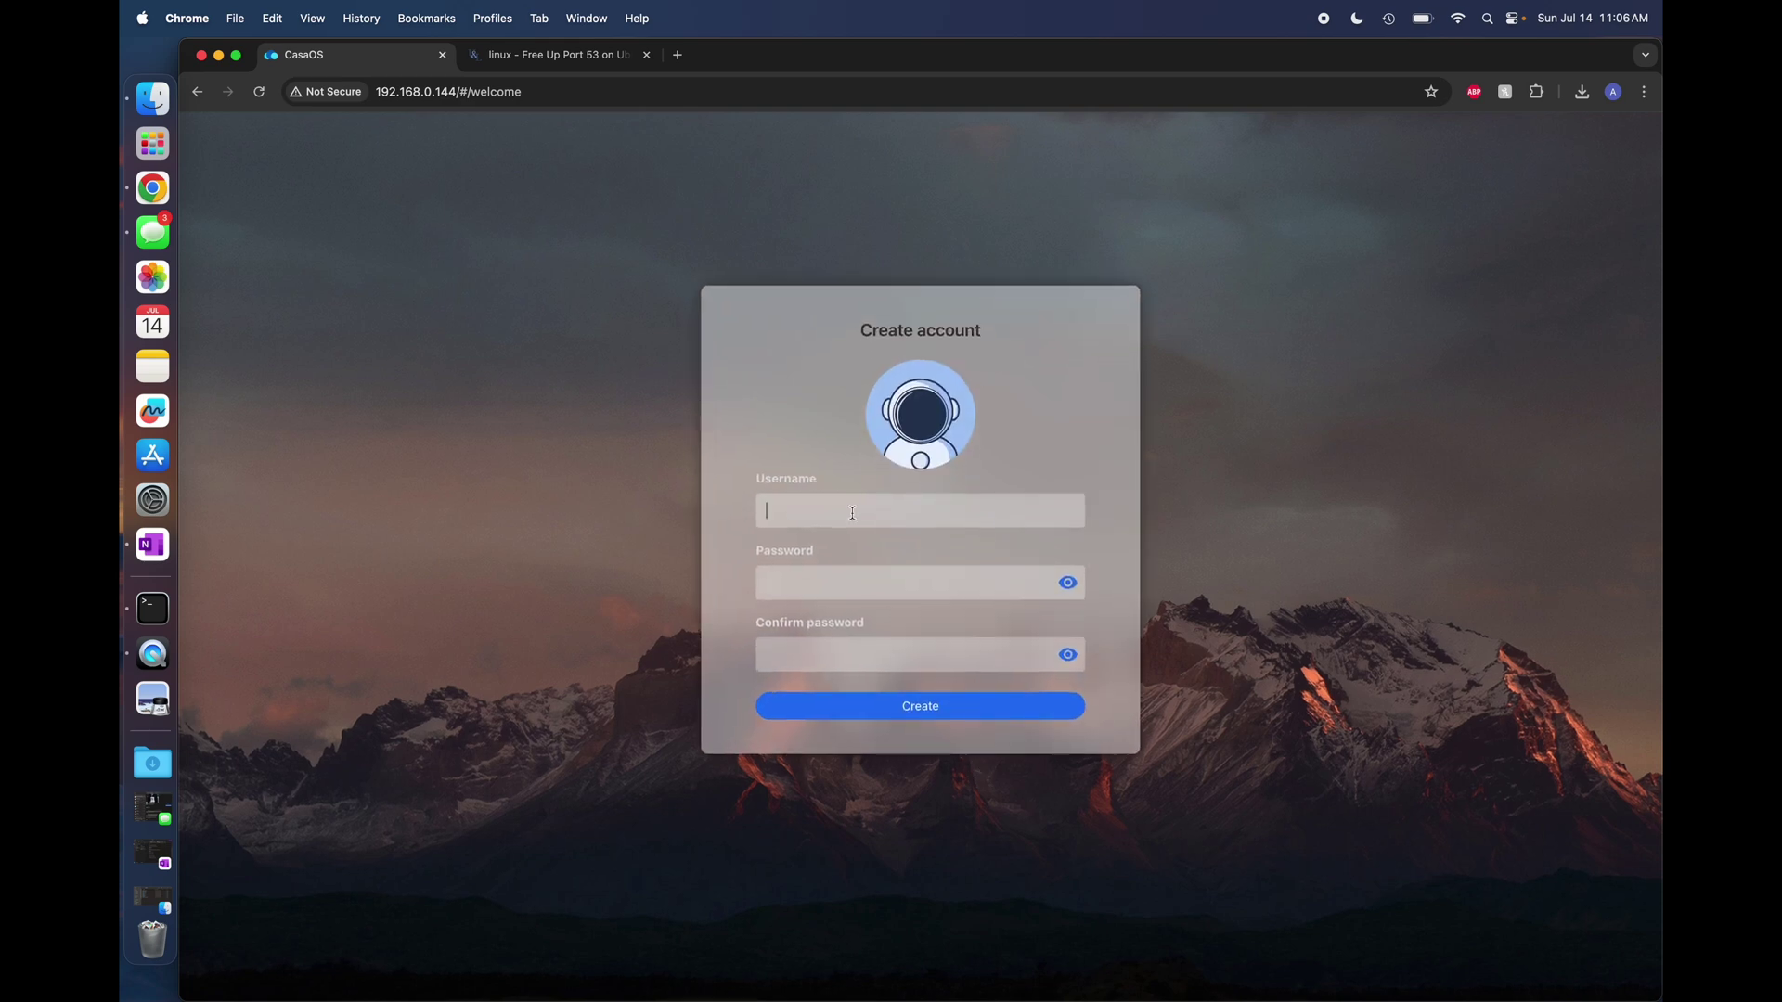
{"action": "type", "text": "•••••••••••••••"}
{"action": "key", "text": "Return"}
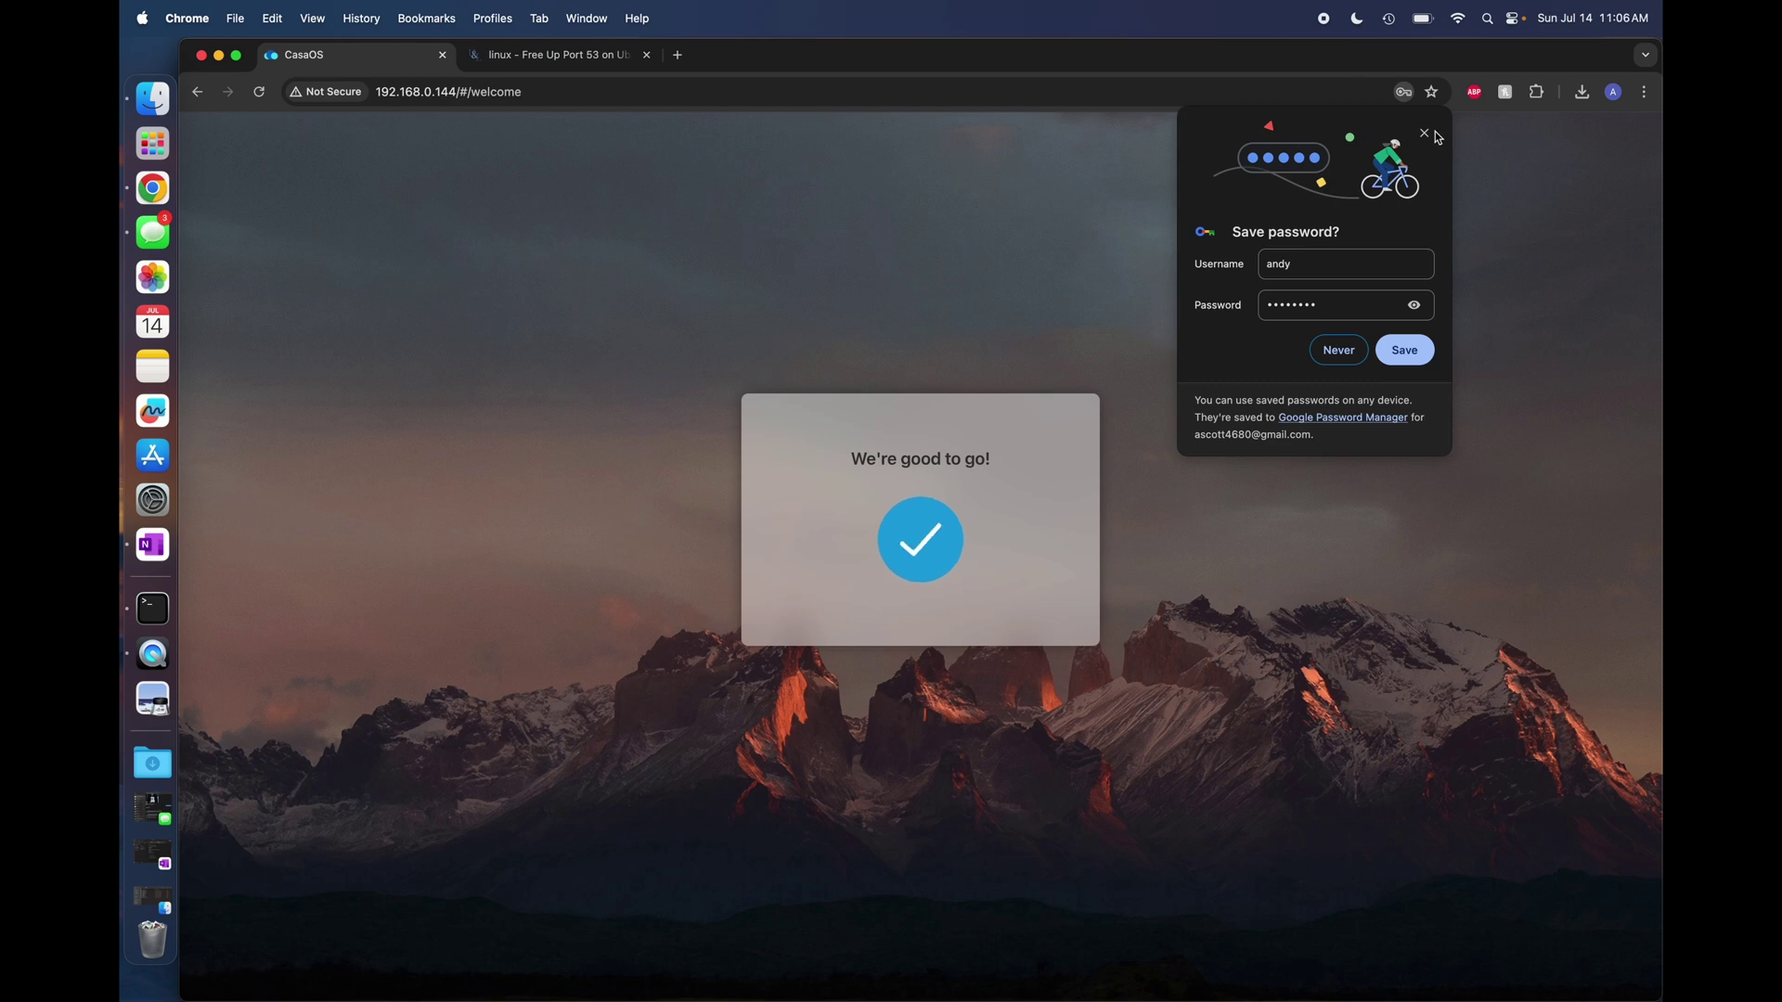
{"action": "left_click", "coordinate": [1424, 133]}
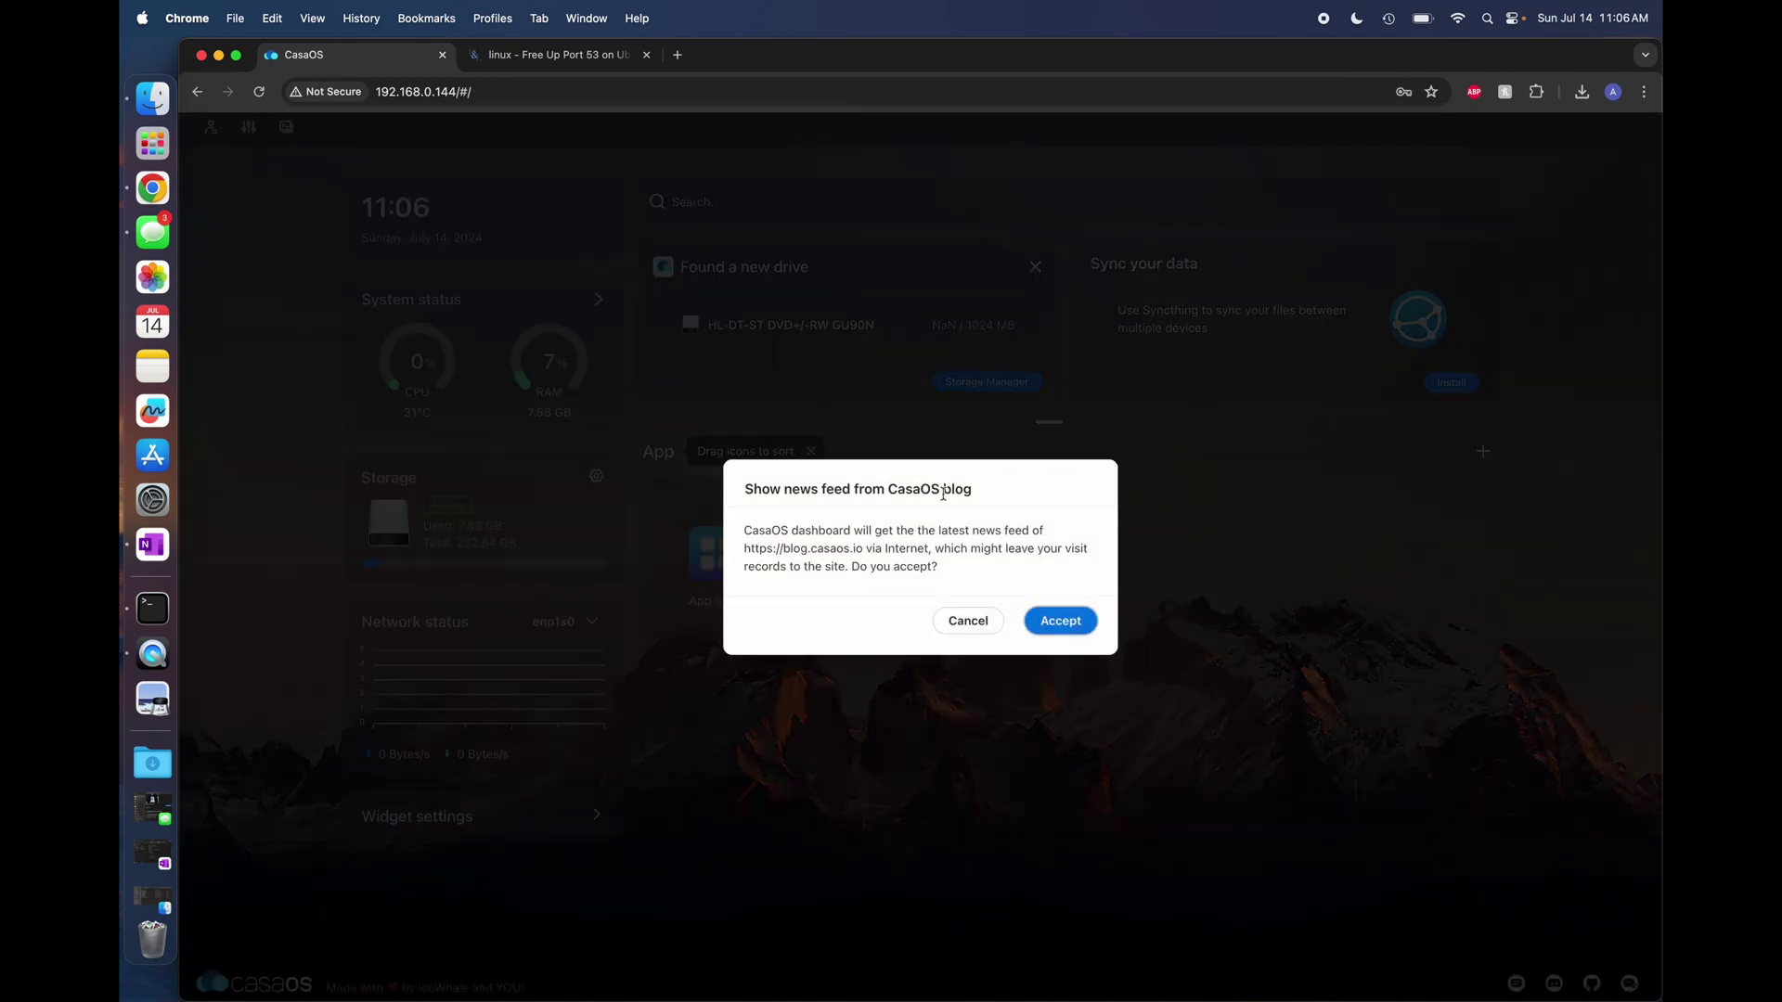
Accept the blog news feed, view the Storage Manager overview, then open dashboard settings.
{"action": "left_click", "coordinate": [1070, 620]}
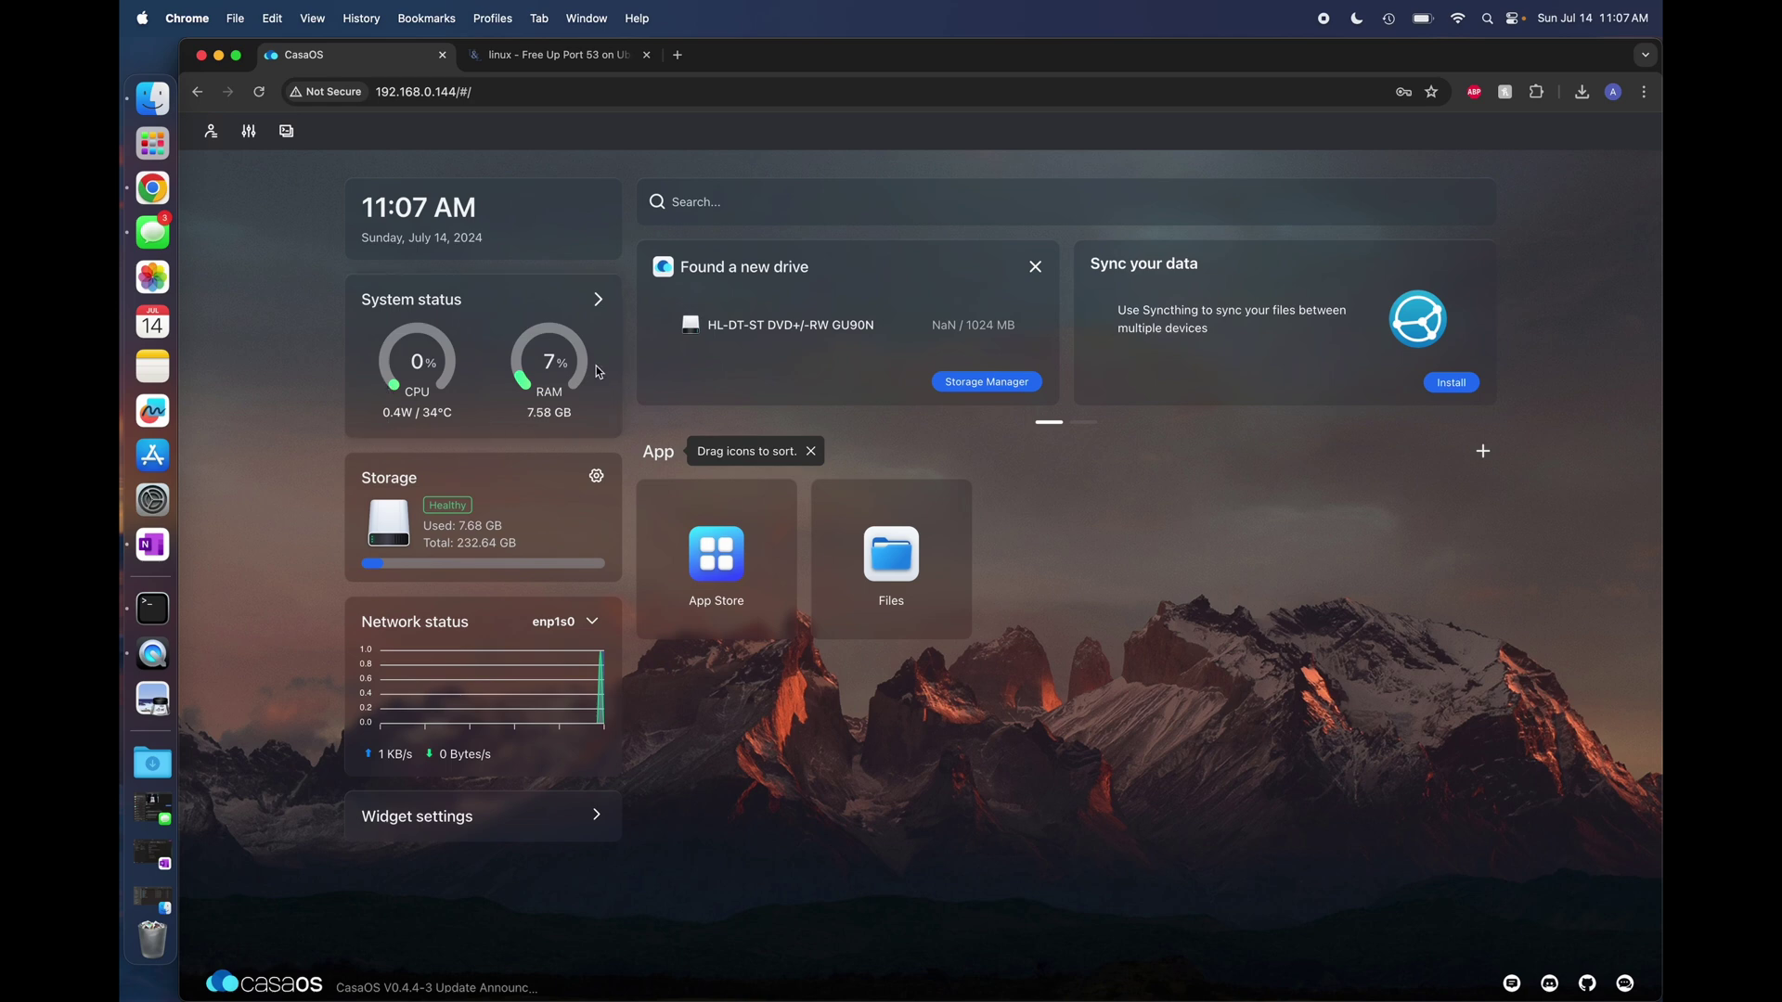
{"action": "left_click", "coordinate": [597, 476]}
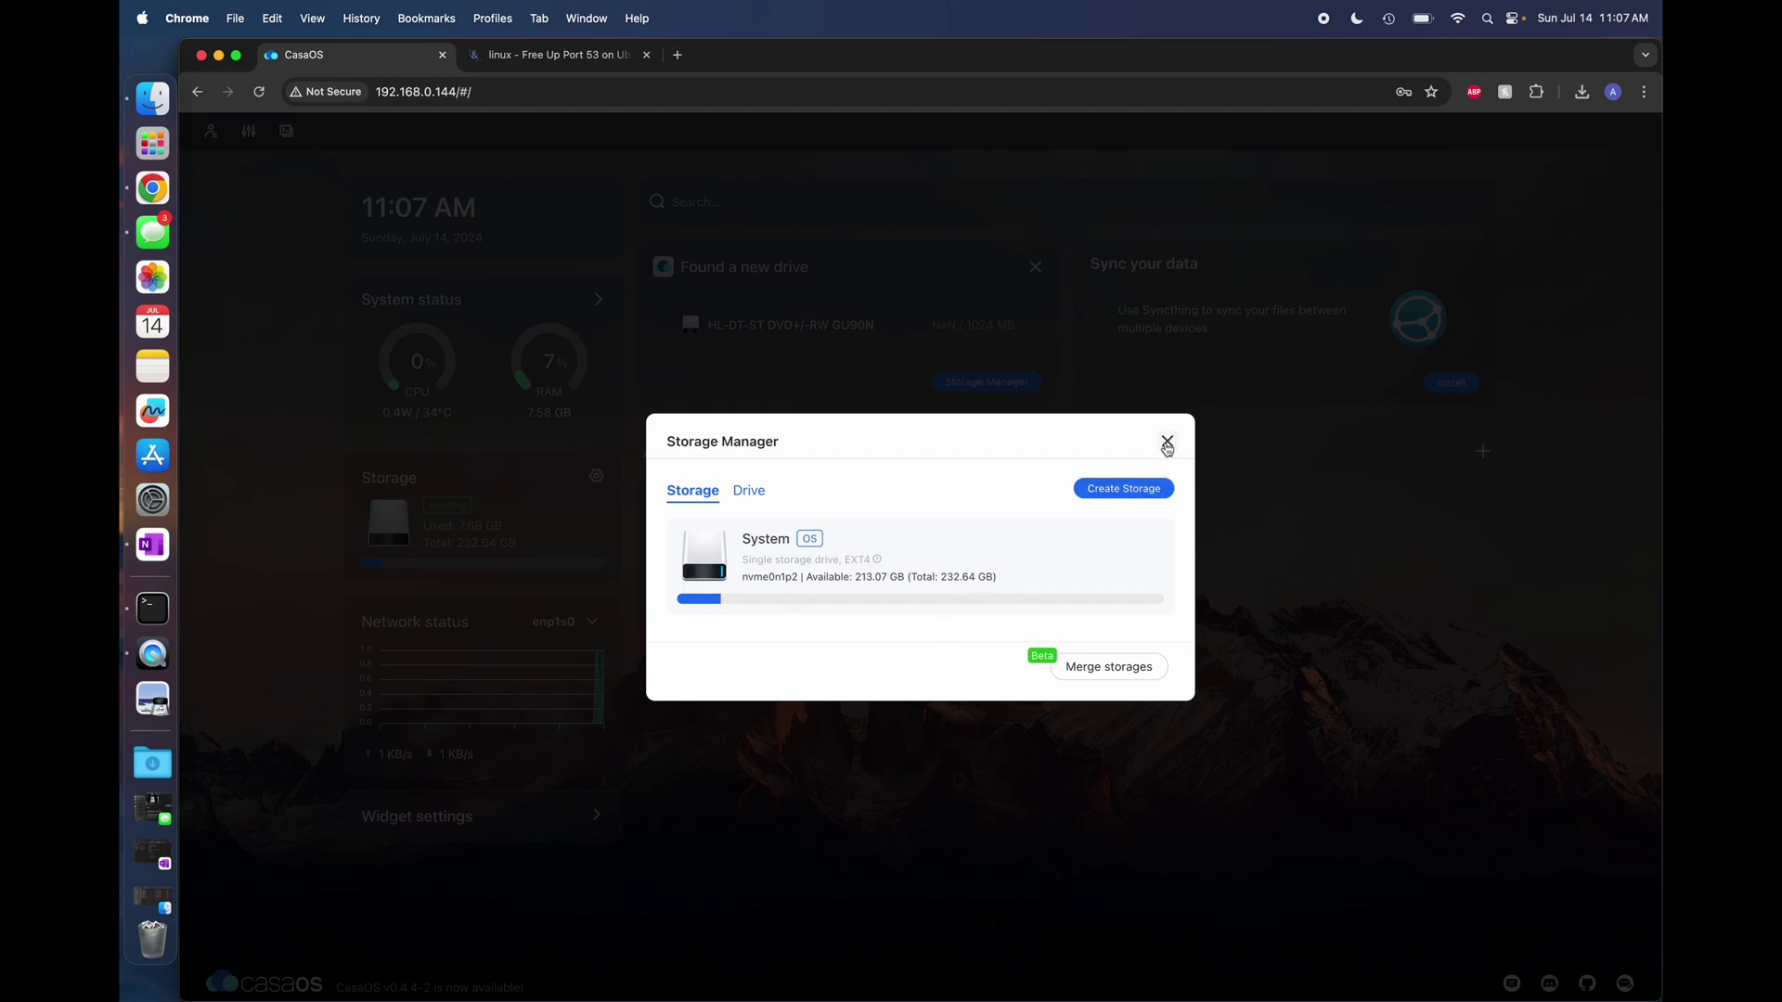
{"action": "left_click", "coordinate": [1166, 443]}
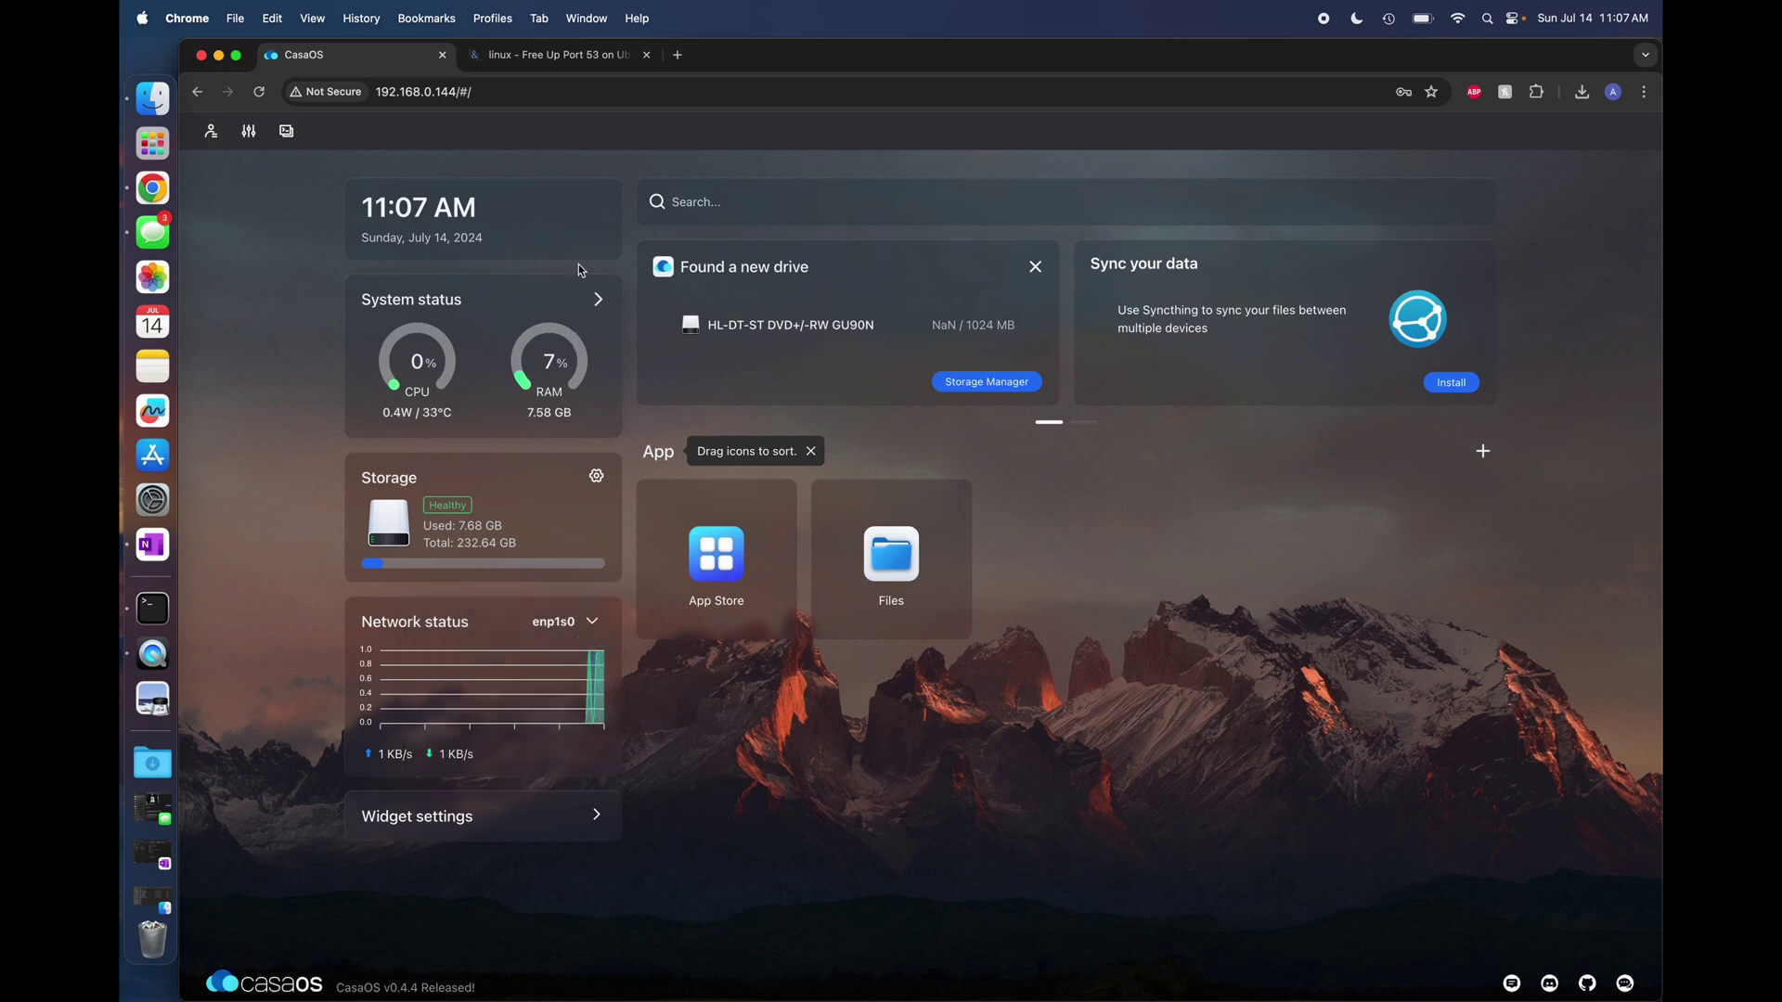
{"action": "left_click", "coordinate": [247, 133]}
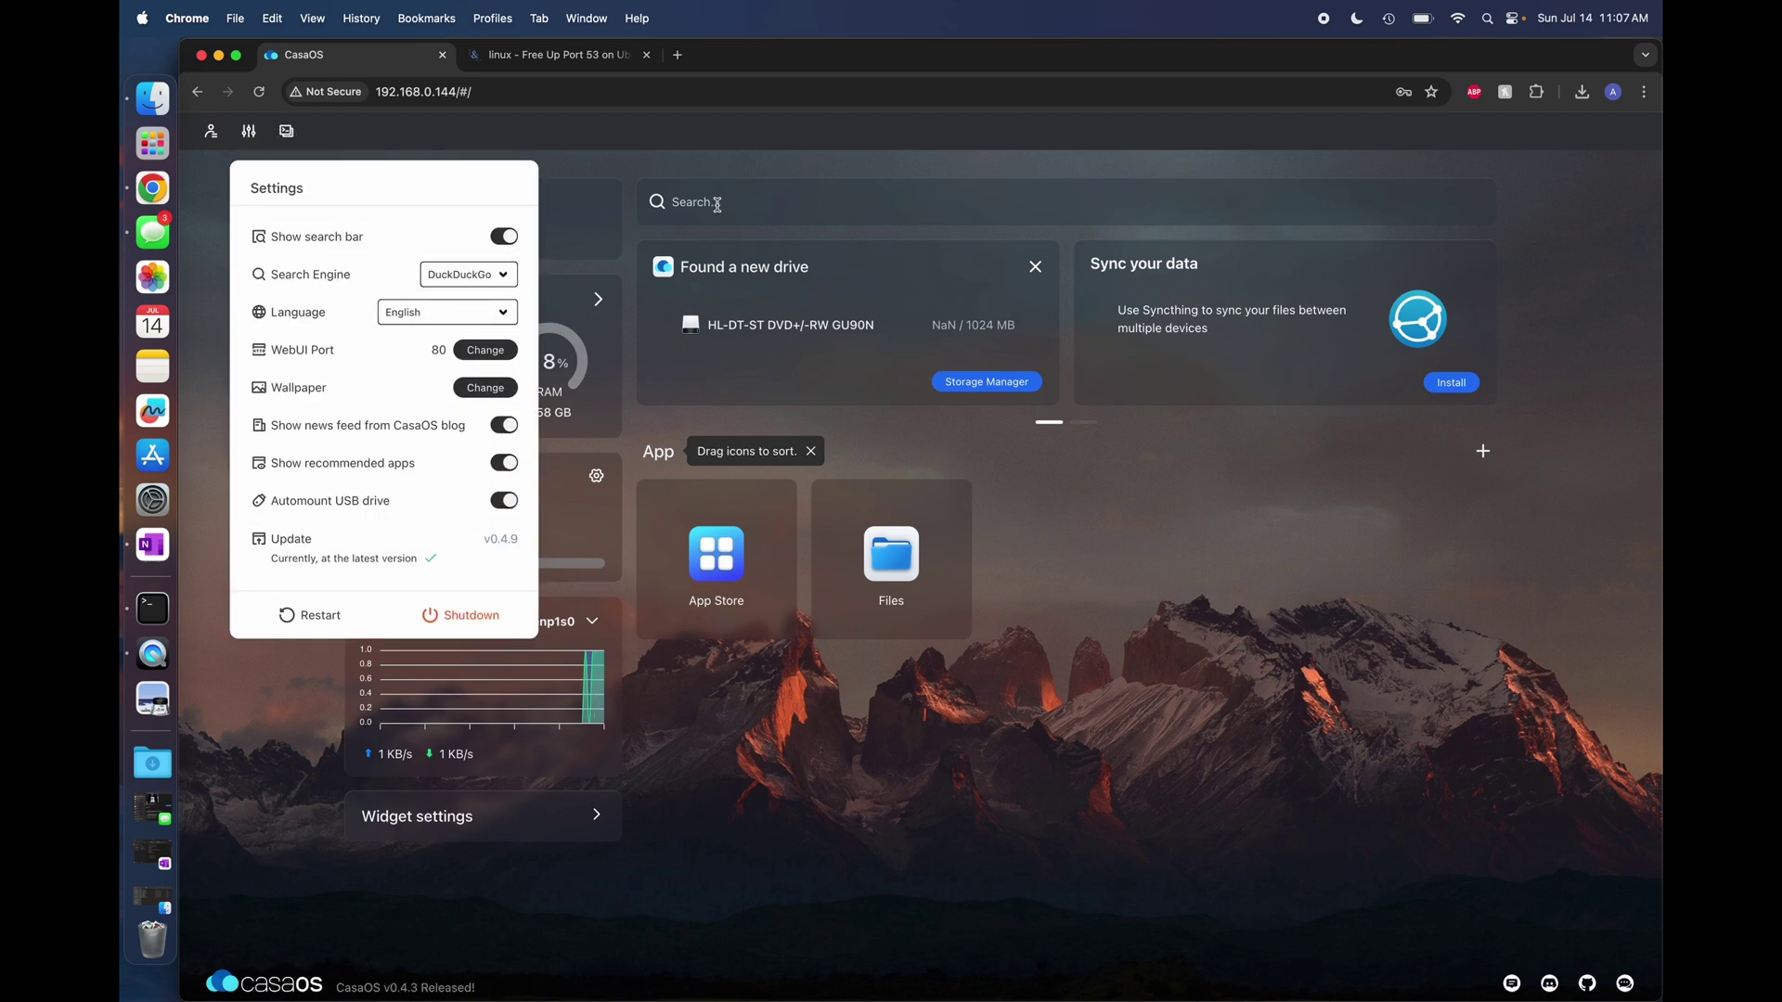
Keep DuckDuckGo as search engine, apply the purple mountain wallpaper, and open the terminal login.
{"action": "left_click", "coordinate": [472, 274]}
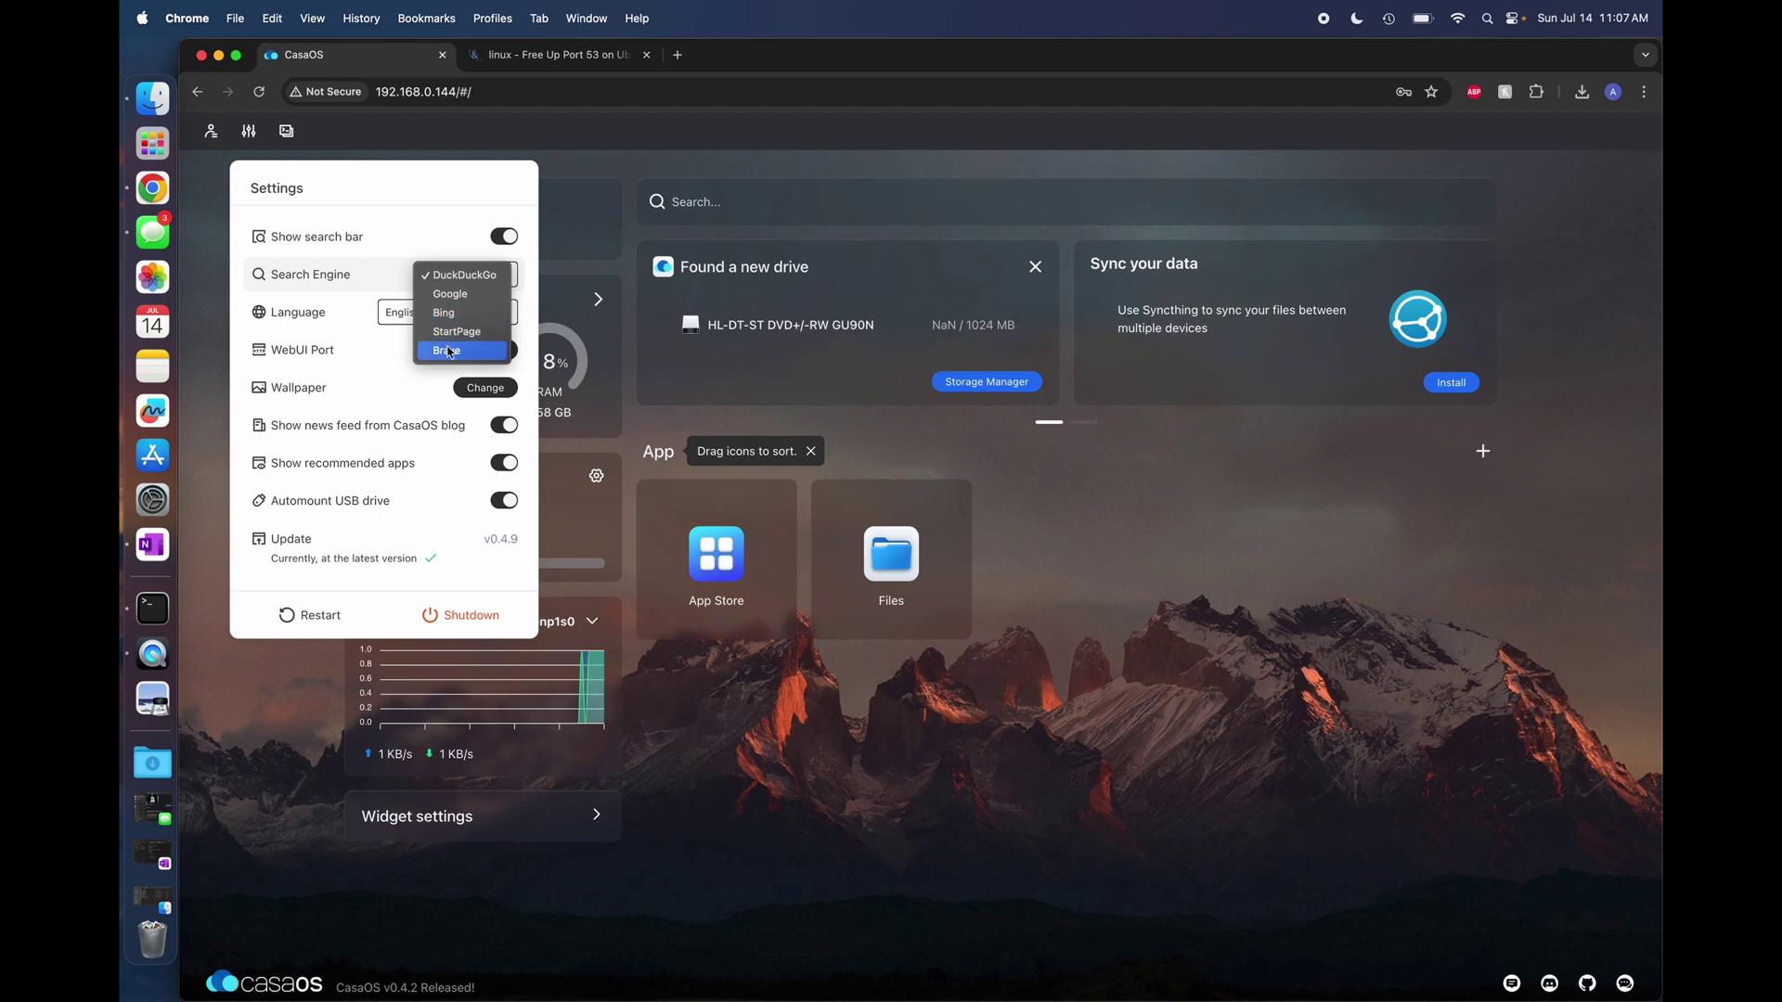
{"action": "left_click", "coordinate": [363, 221]}
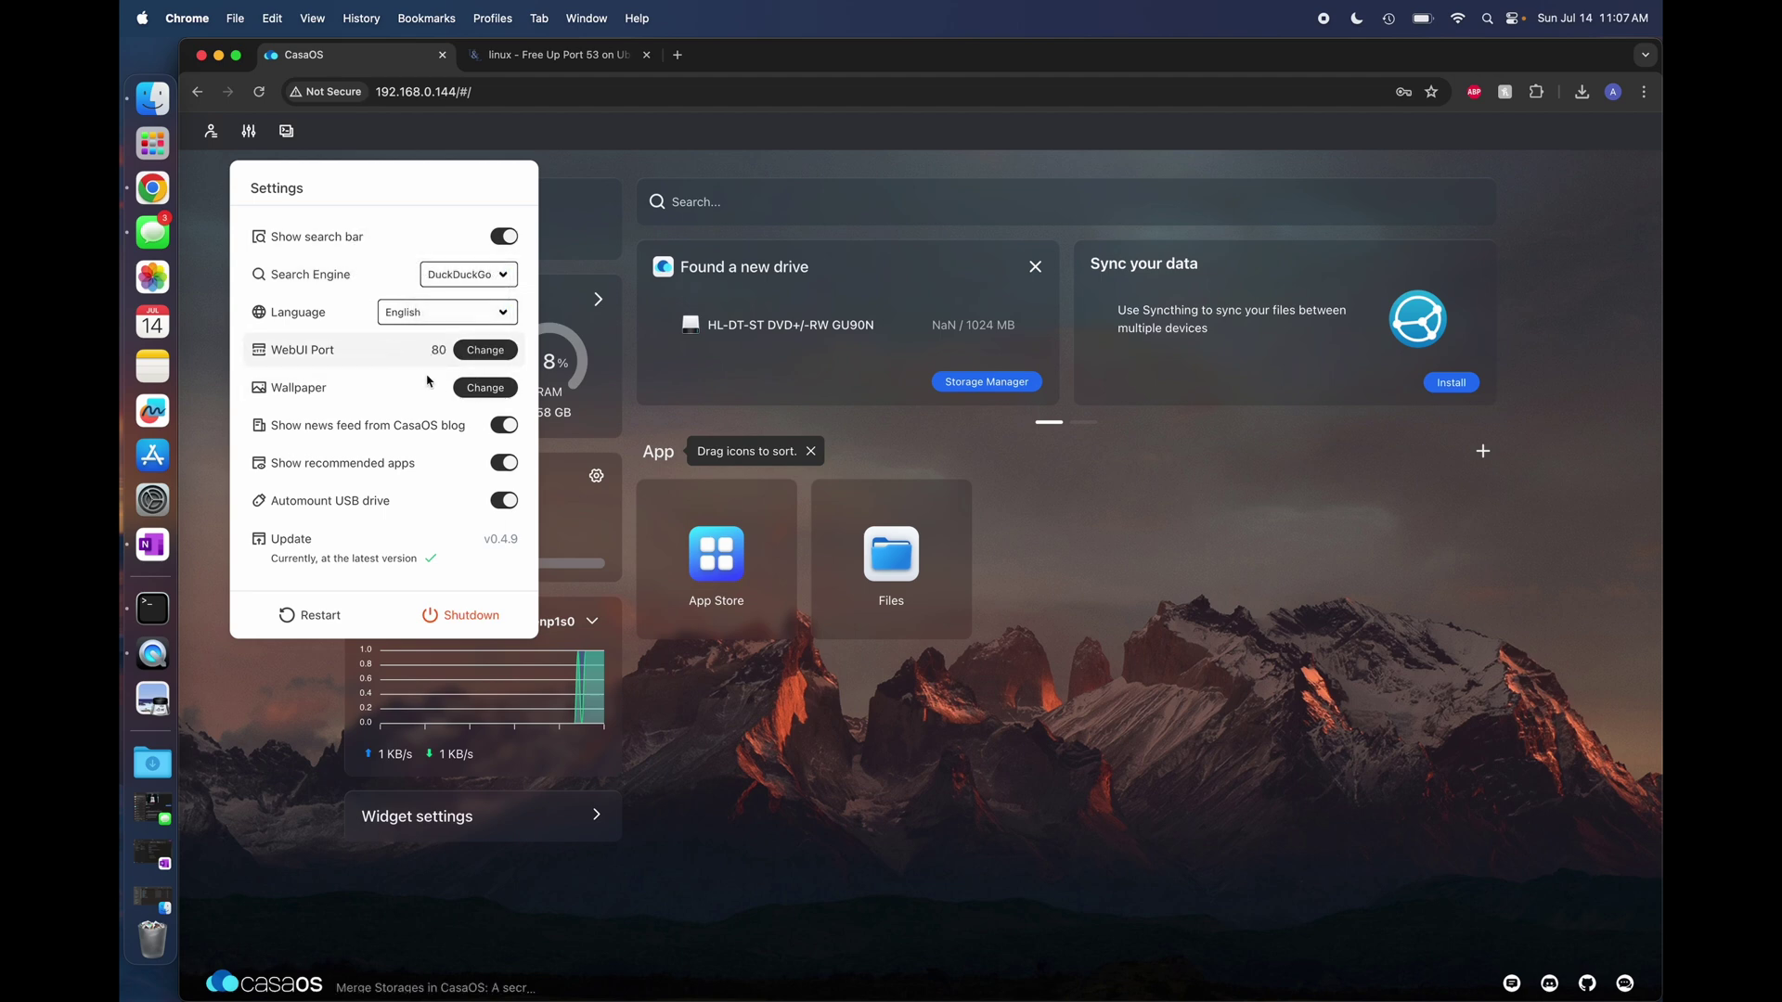
{"action": "left_click", "coordinate": [485, 387]}
{"action": "left_click", "coordinate": [952, 705]}
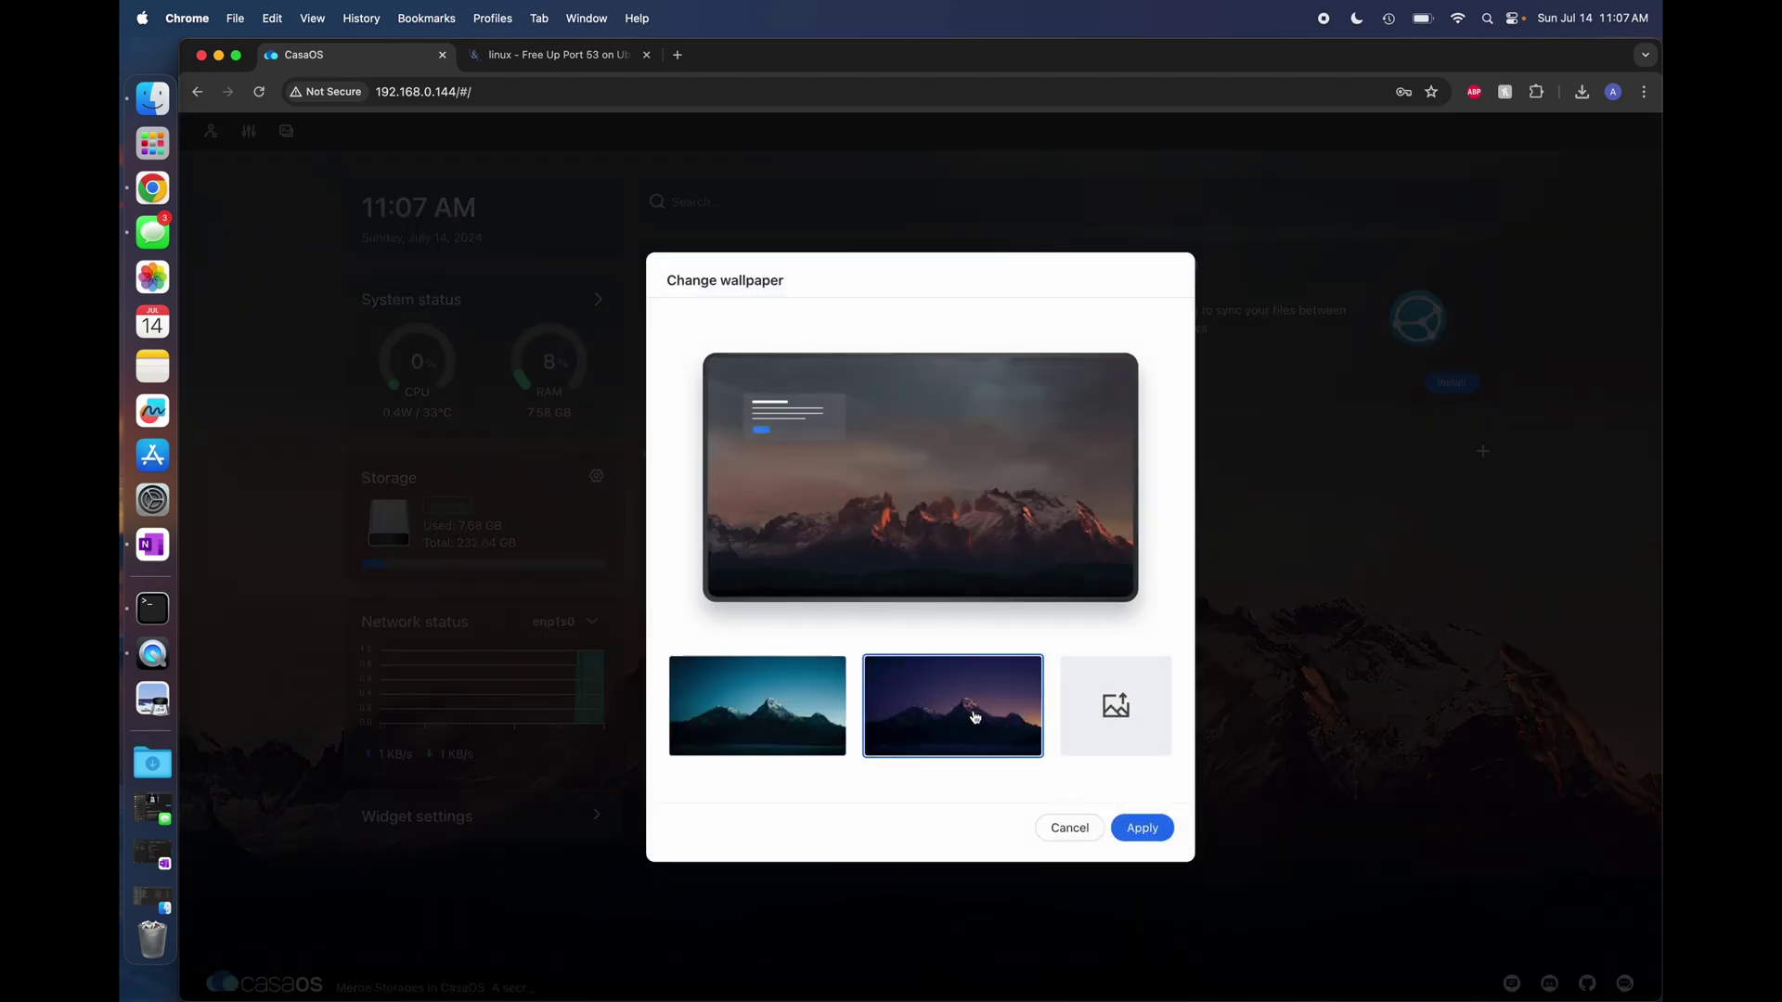
{"action": "left_click", "coordinate": [1138, 834]}
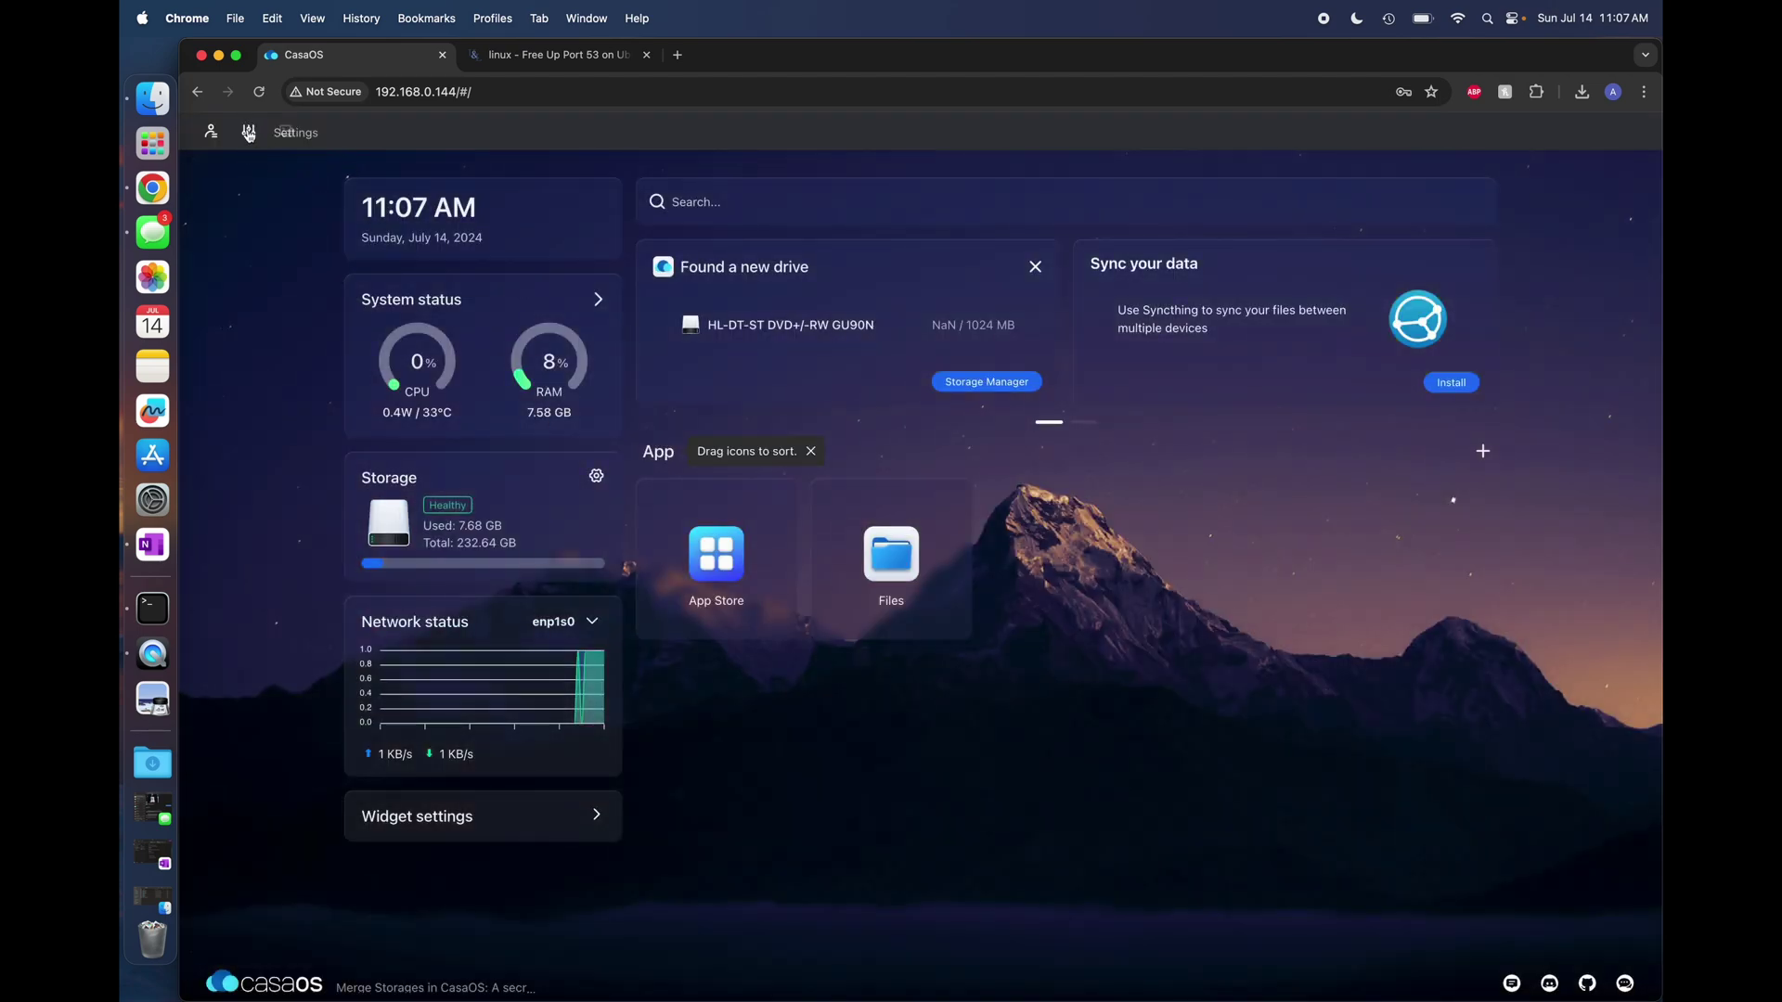
{"action": "left_click", "coordinate": [249, 133]}
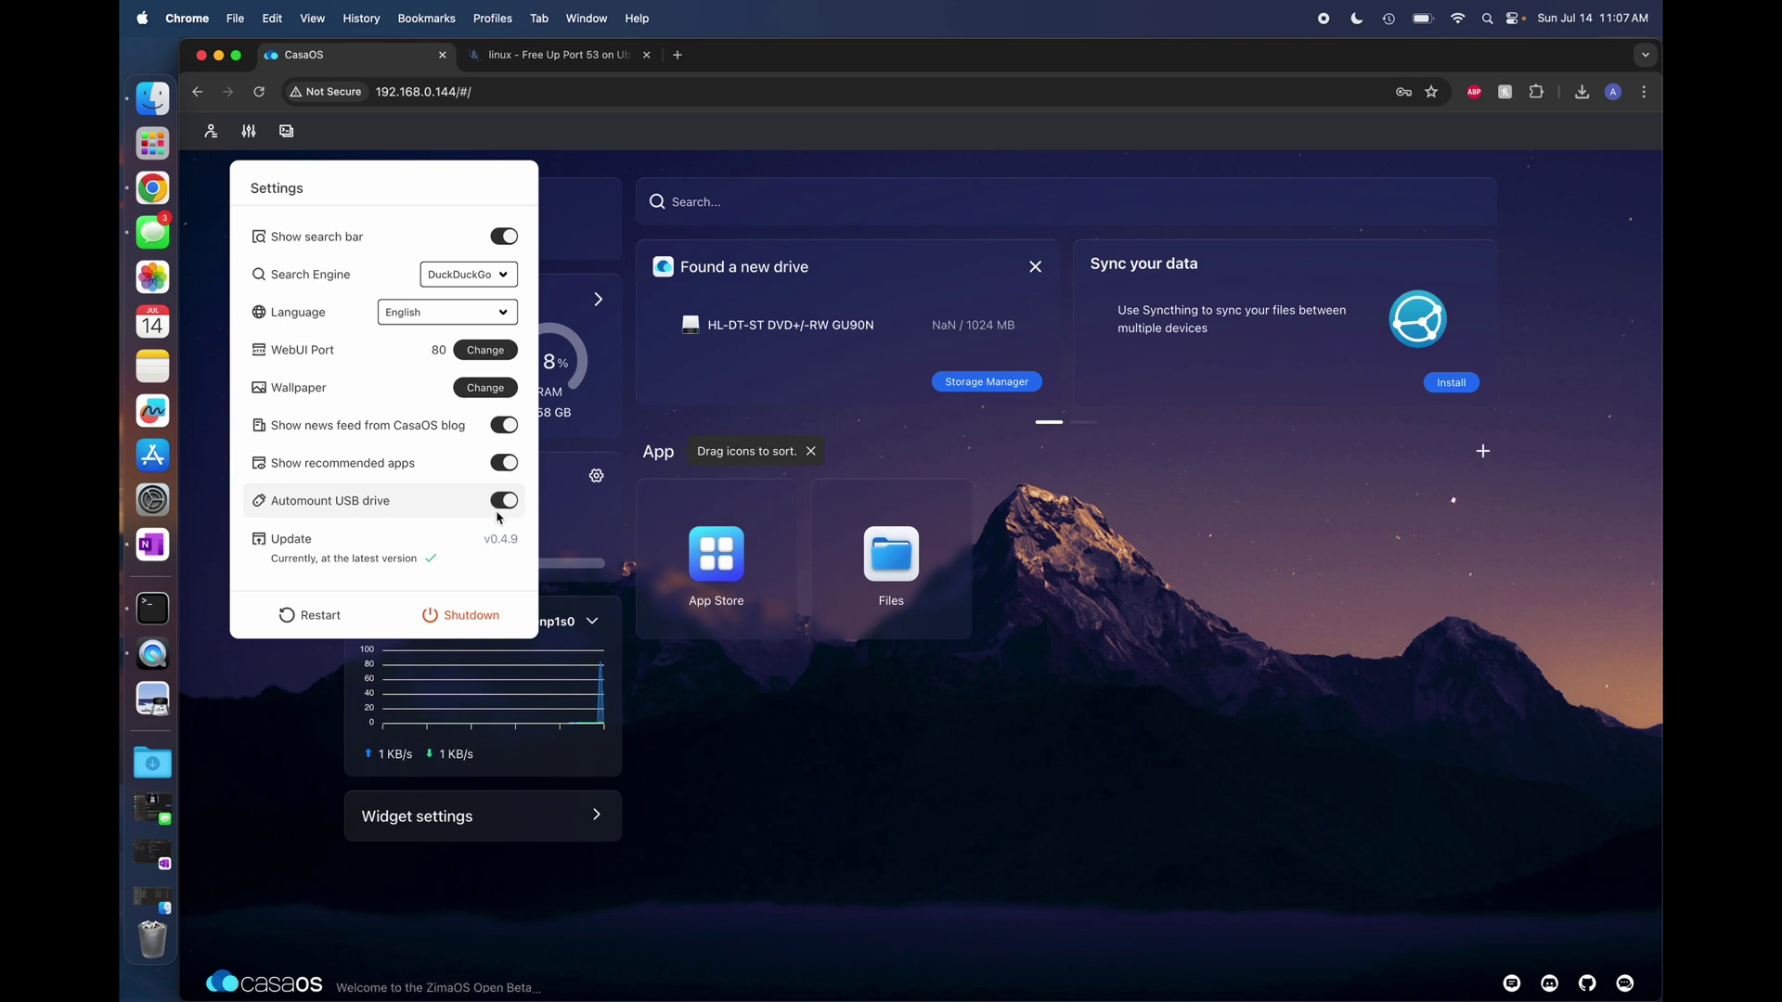
{"action": "left_click", "coordinate": [286, 132]}
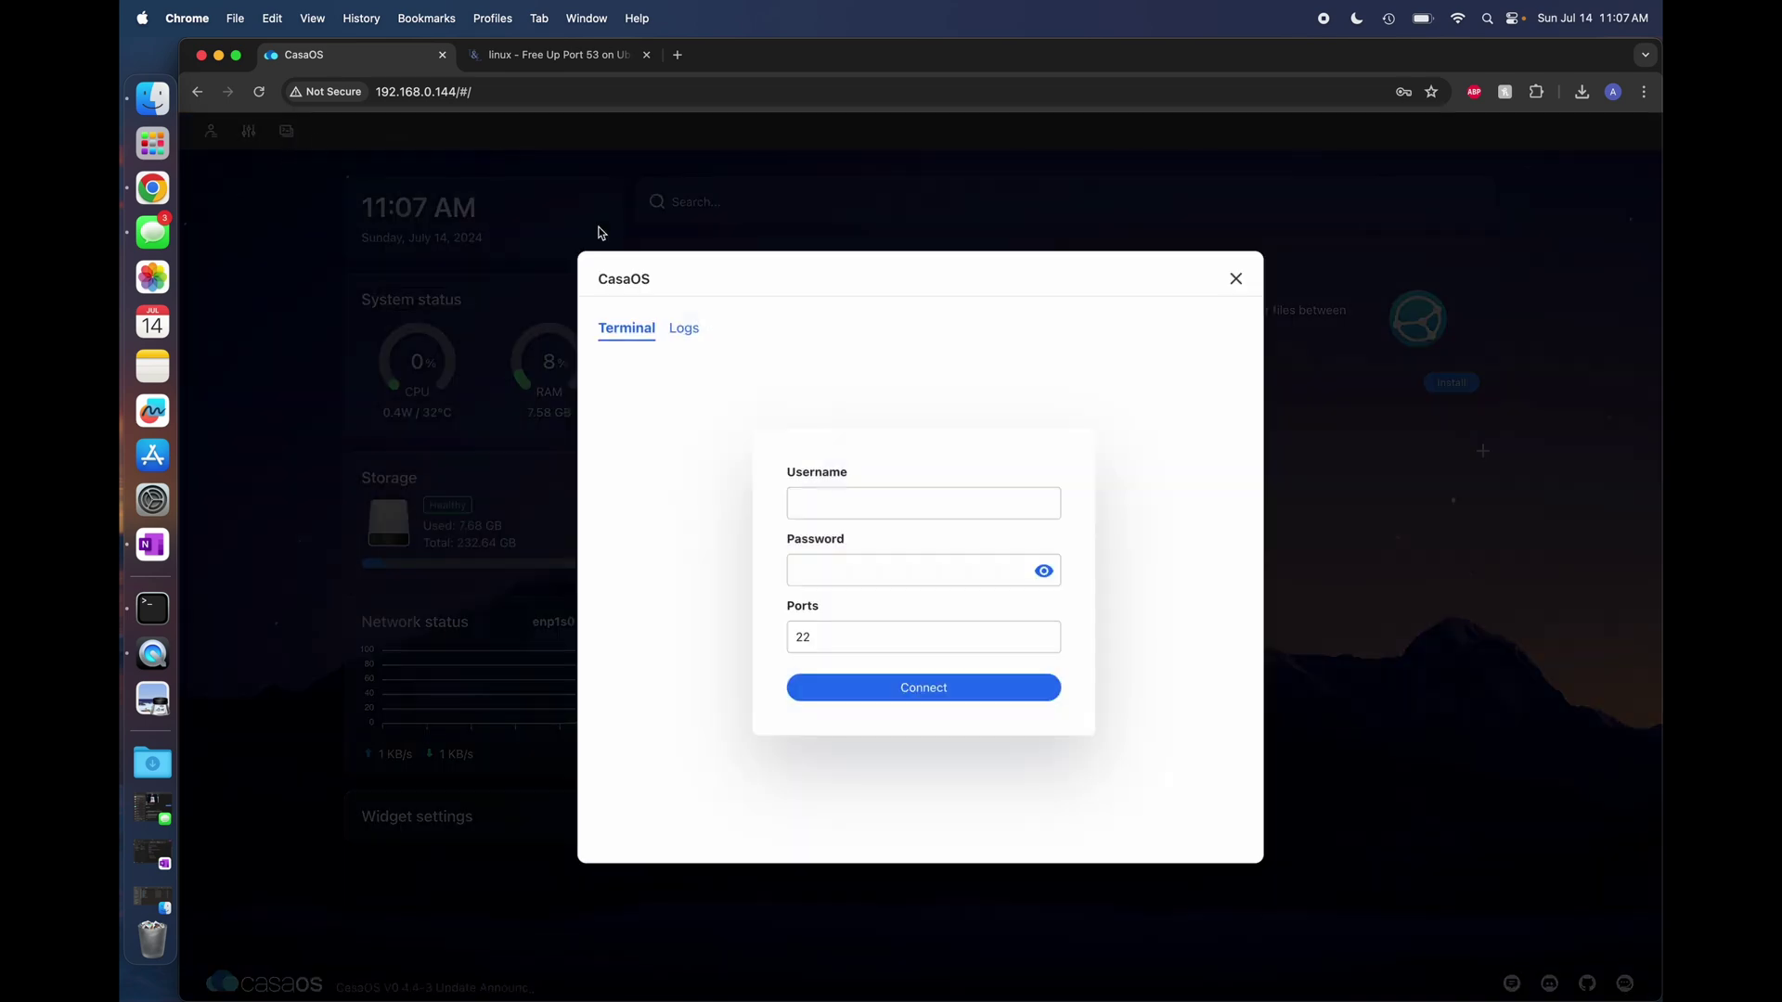
Log in to the CasaOS terminal with the server's username and password.
{"action": "left_click", "coordinate": [859, 506]}
{"action": "type", "text": "andy"}
{"action": "key", "text": "Tab"}
{"action": "key", "text": "Return"}
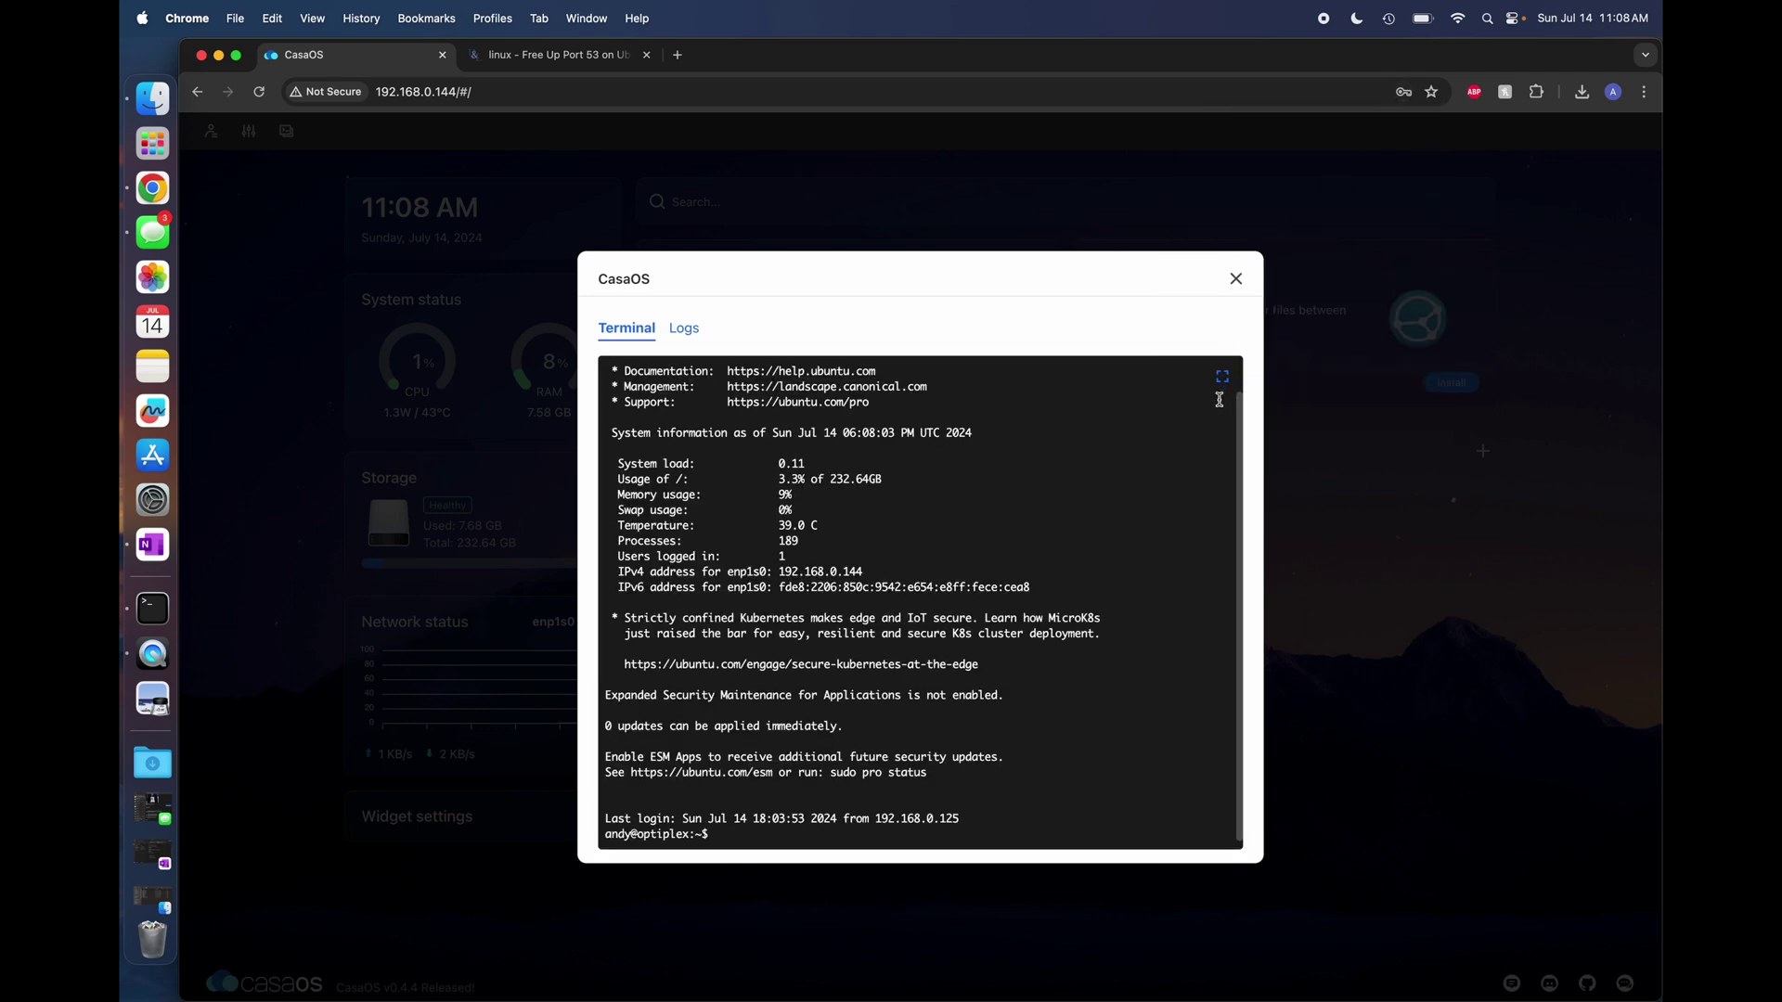
Run neofetch in a fullscreen terminal to show the Ubuntu 24.04 system info.
{"action": "left_click", "coordinate": [1224, 378]}
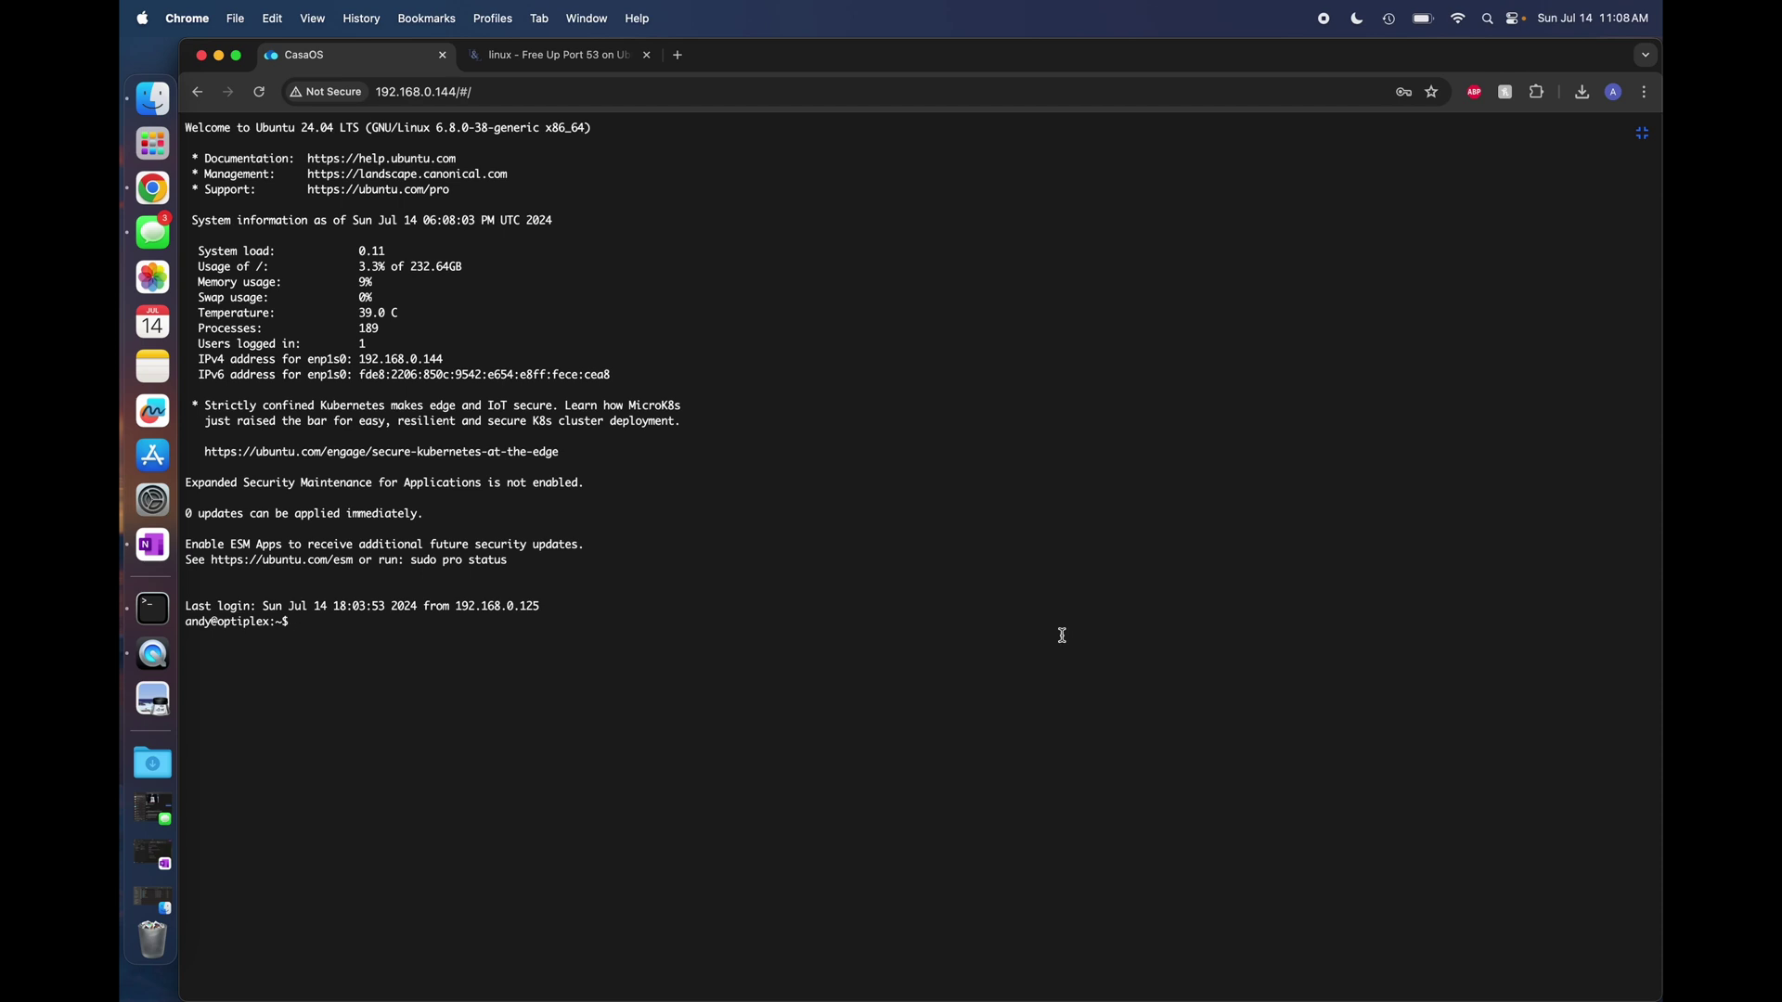
{"action": "type", "text": "nefetch"}
{"action": "key", "text": "Return"}
{"action": "type", "text": "neofet"}
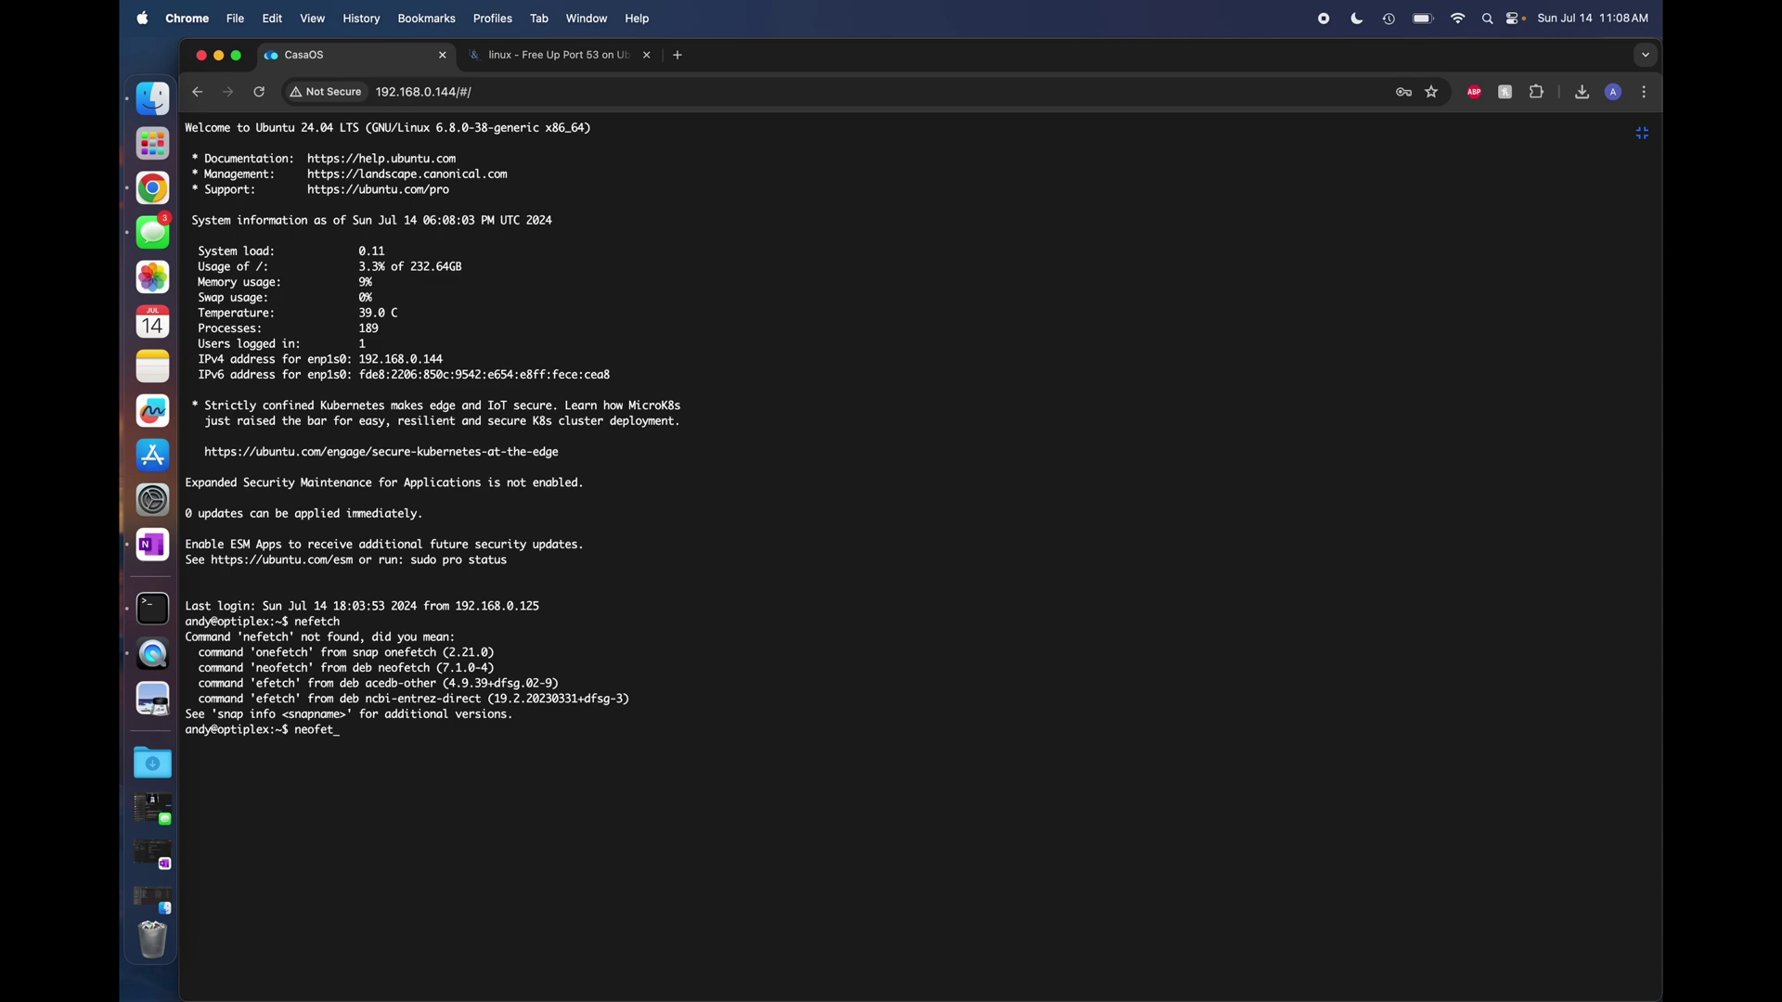
{"action": "type", "text": "ch"}
{"action": "key", "text": "Return"}
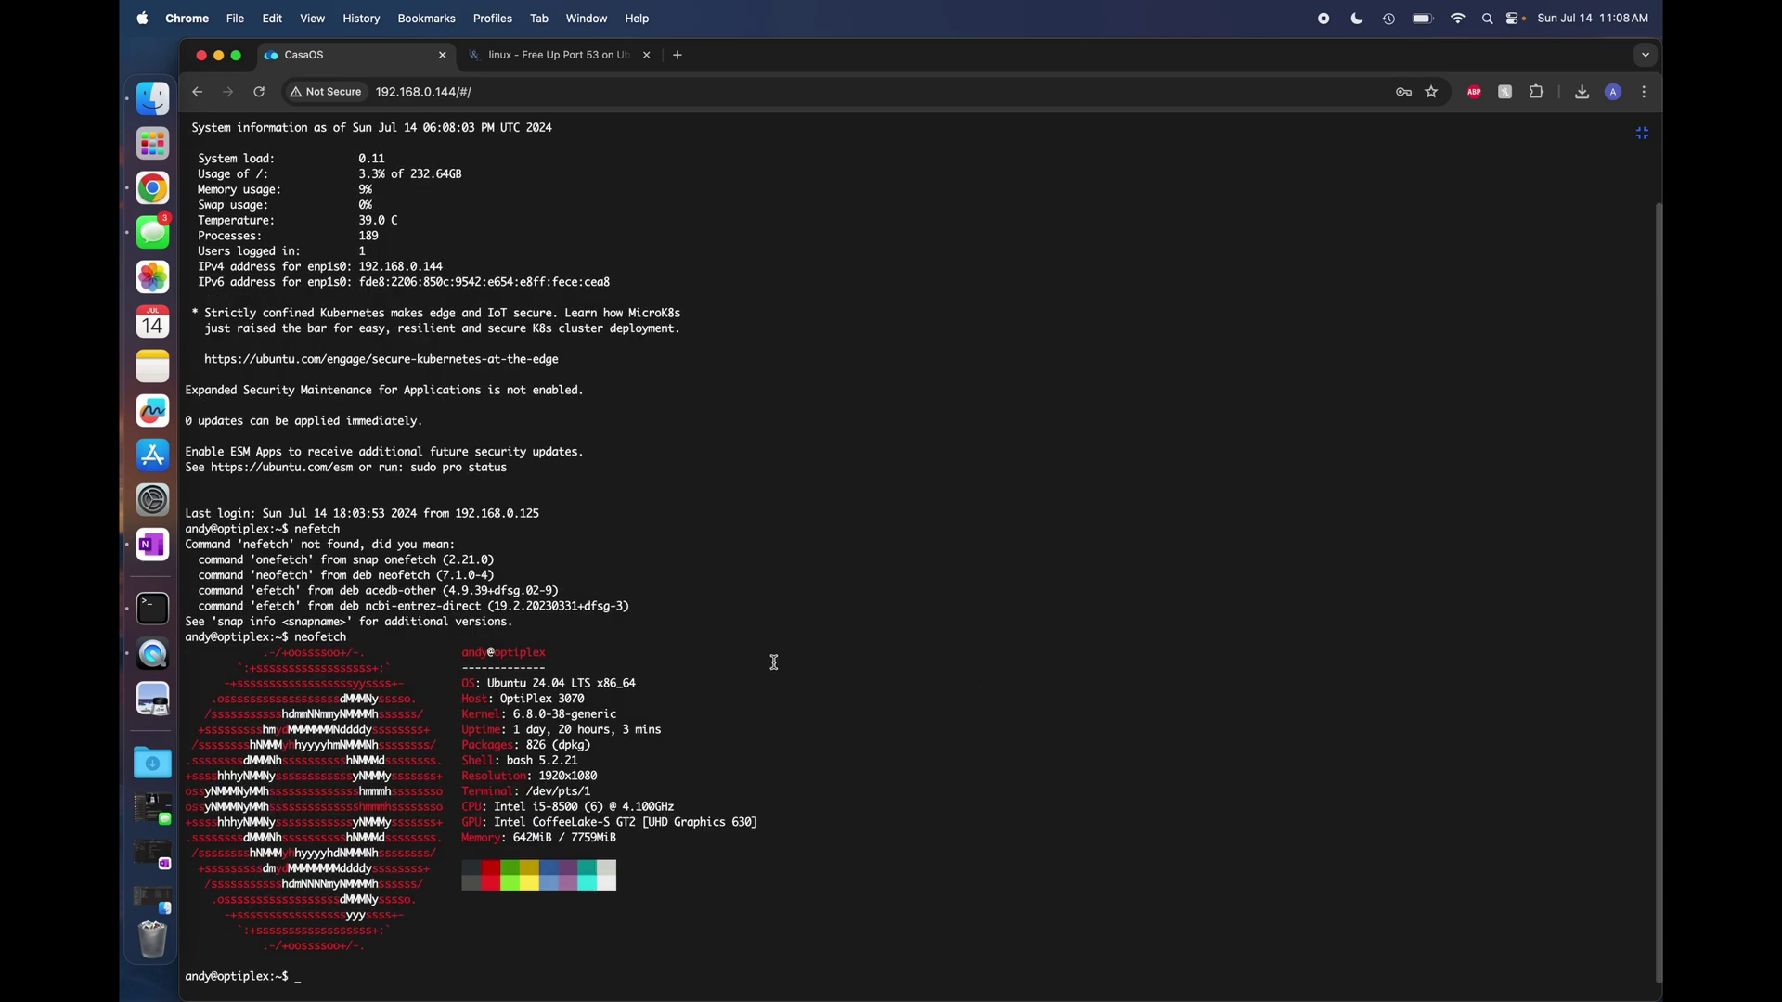
Exit fullscreen, view the Logs tab, and close the terminal dialog.
{"action": "left_click", "coordinate": [1644, 141]}
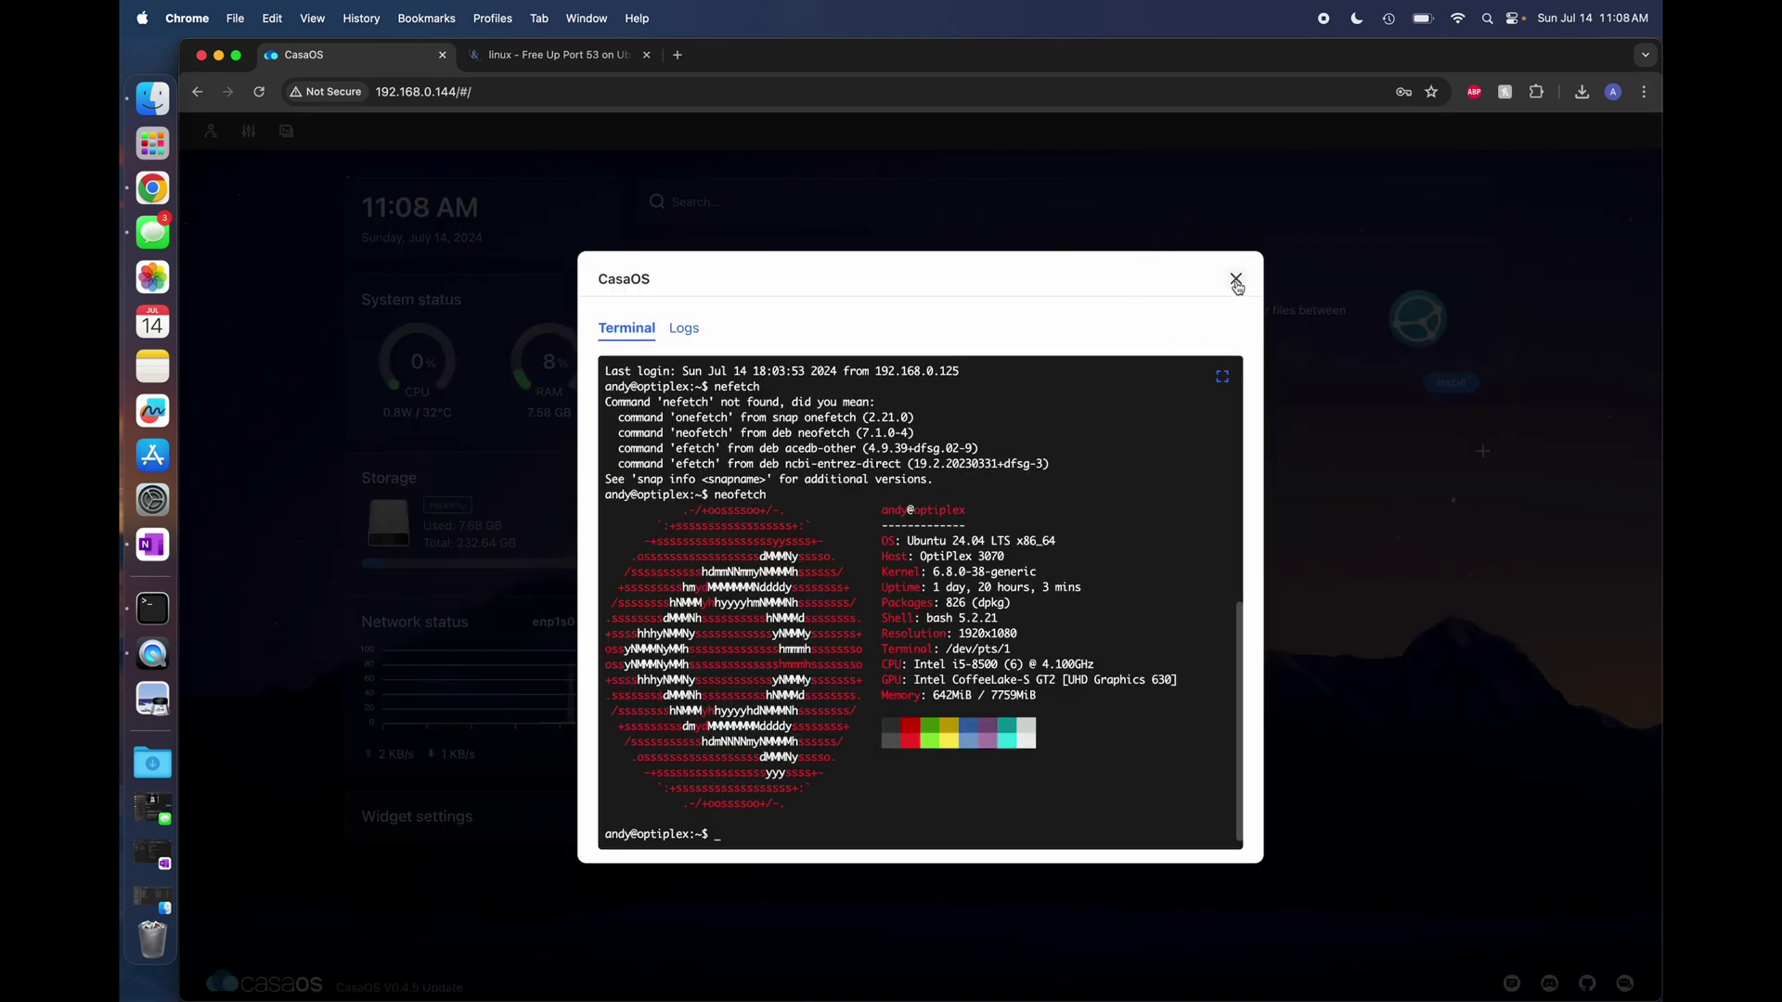
{"action": "left_click", "coordinate": [684, 331]}
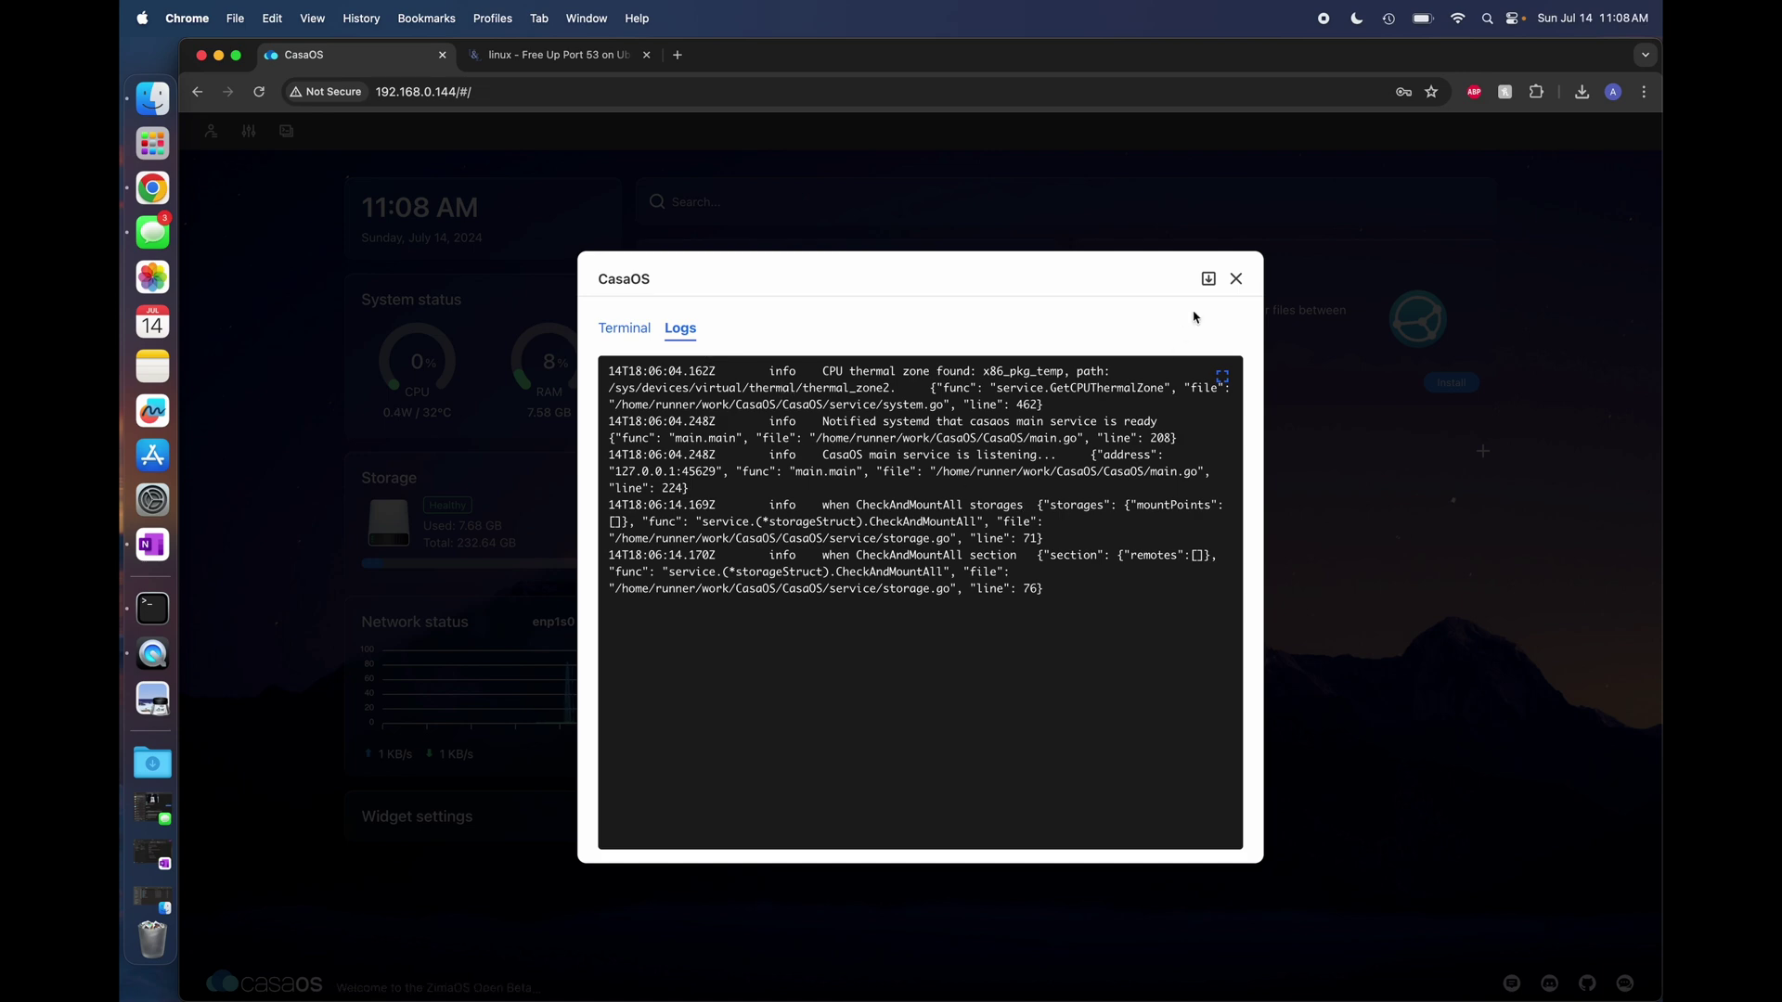
{"action": "left_click", "coordinate": [1237, 278]}
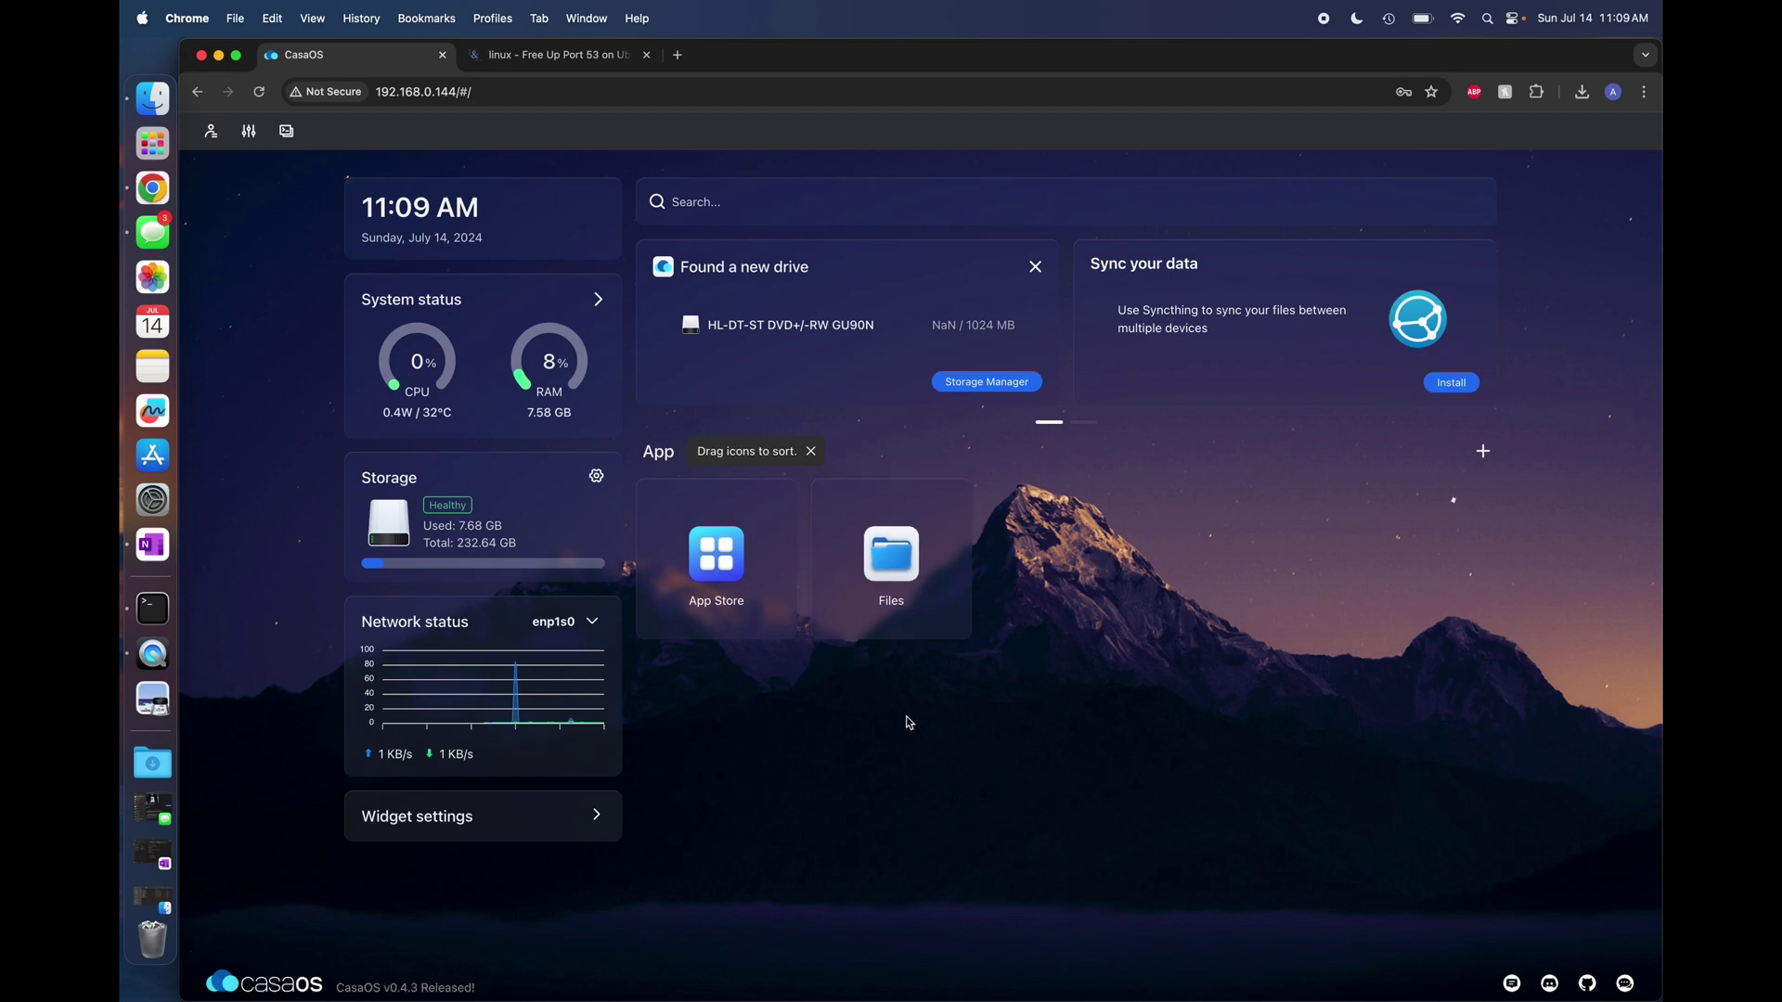
Open the Files app on the DATA folder's five folders, then go up to Root.
{"action": "left_click", "coordinate": [886, 559]}
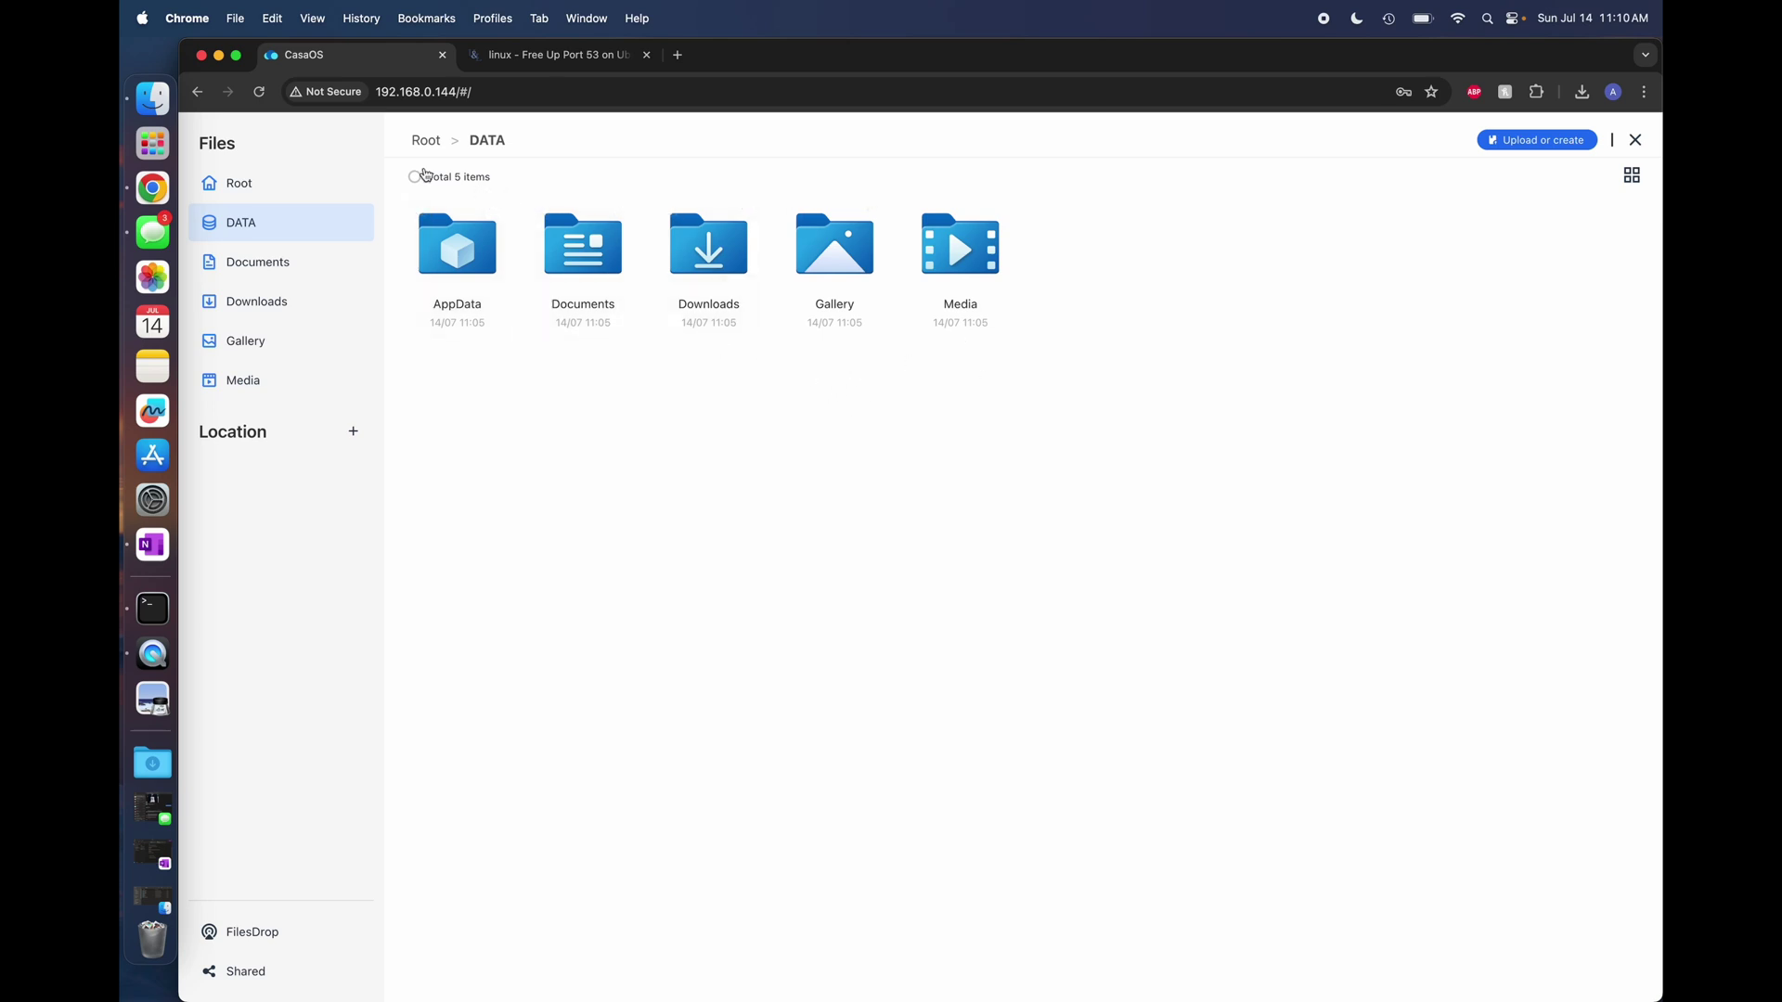
{"action": "left_click", "coordinate": [427, 141]}
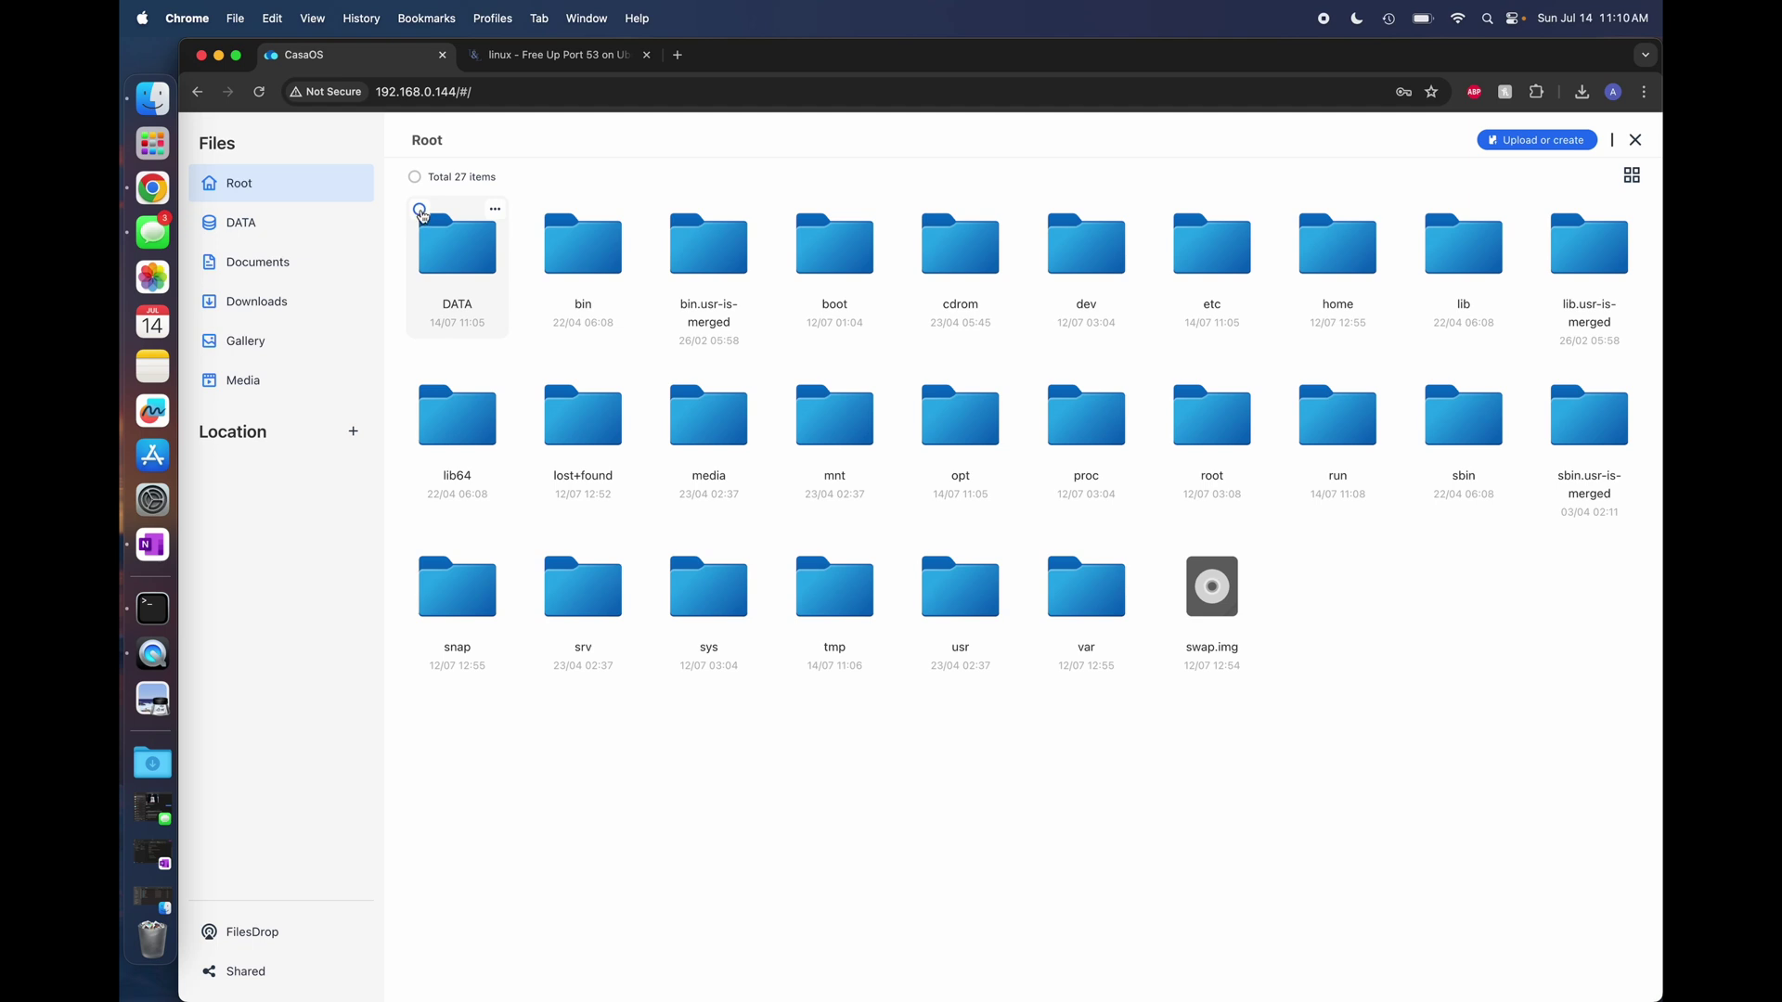
Share the DATA folder on the network from its actions menu.
{"action": "left_click", "coordinate": [420, 211]}
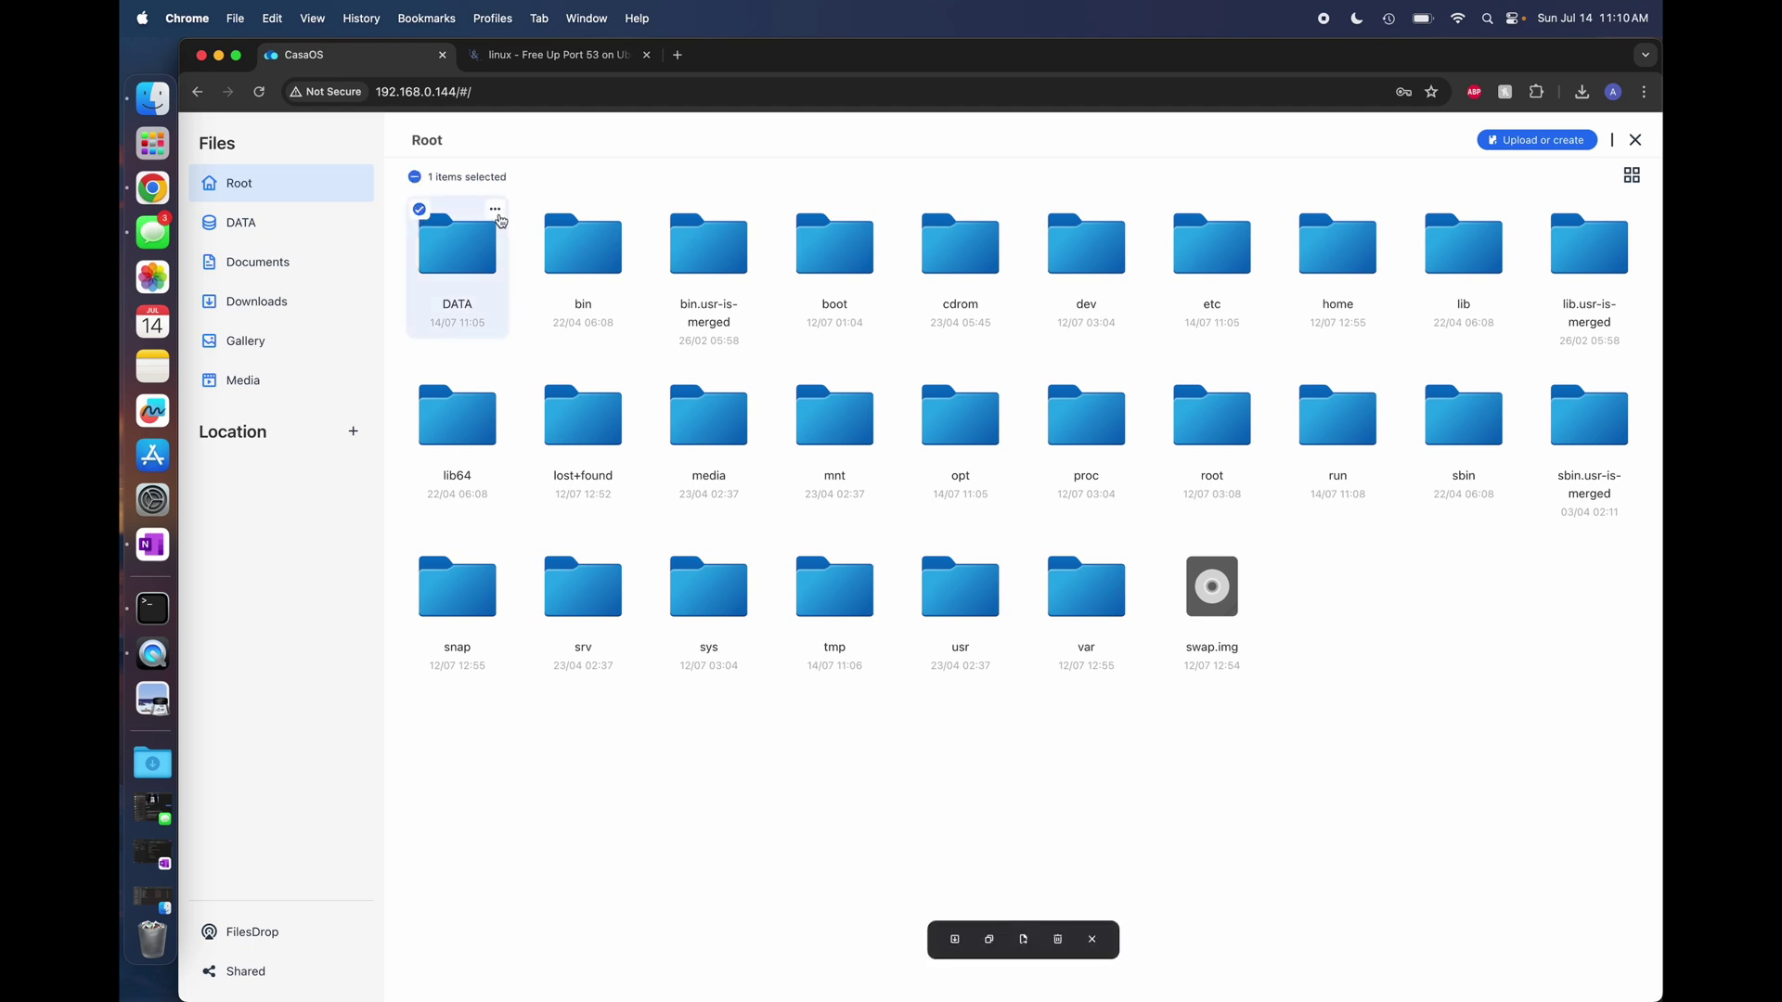
{"action": "left_click", "coordinate": [496, 211]}
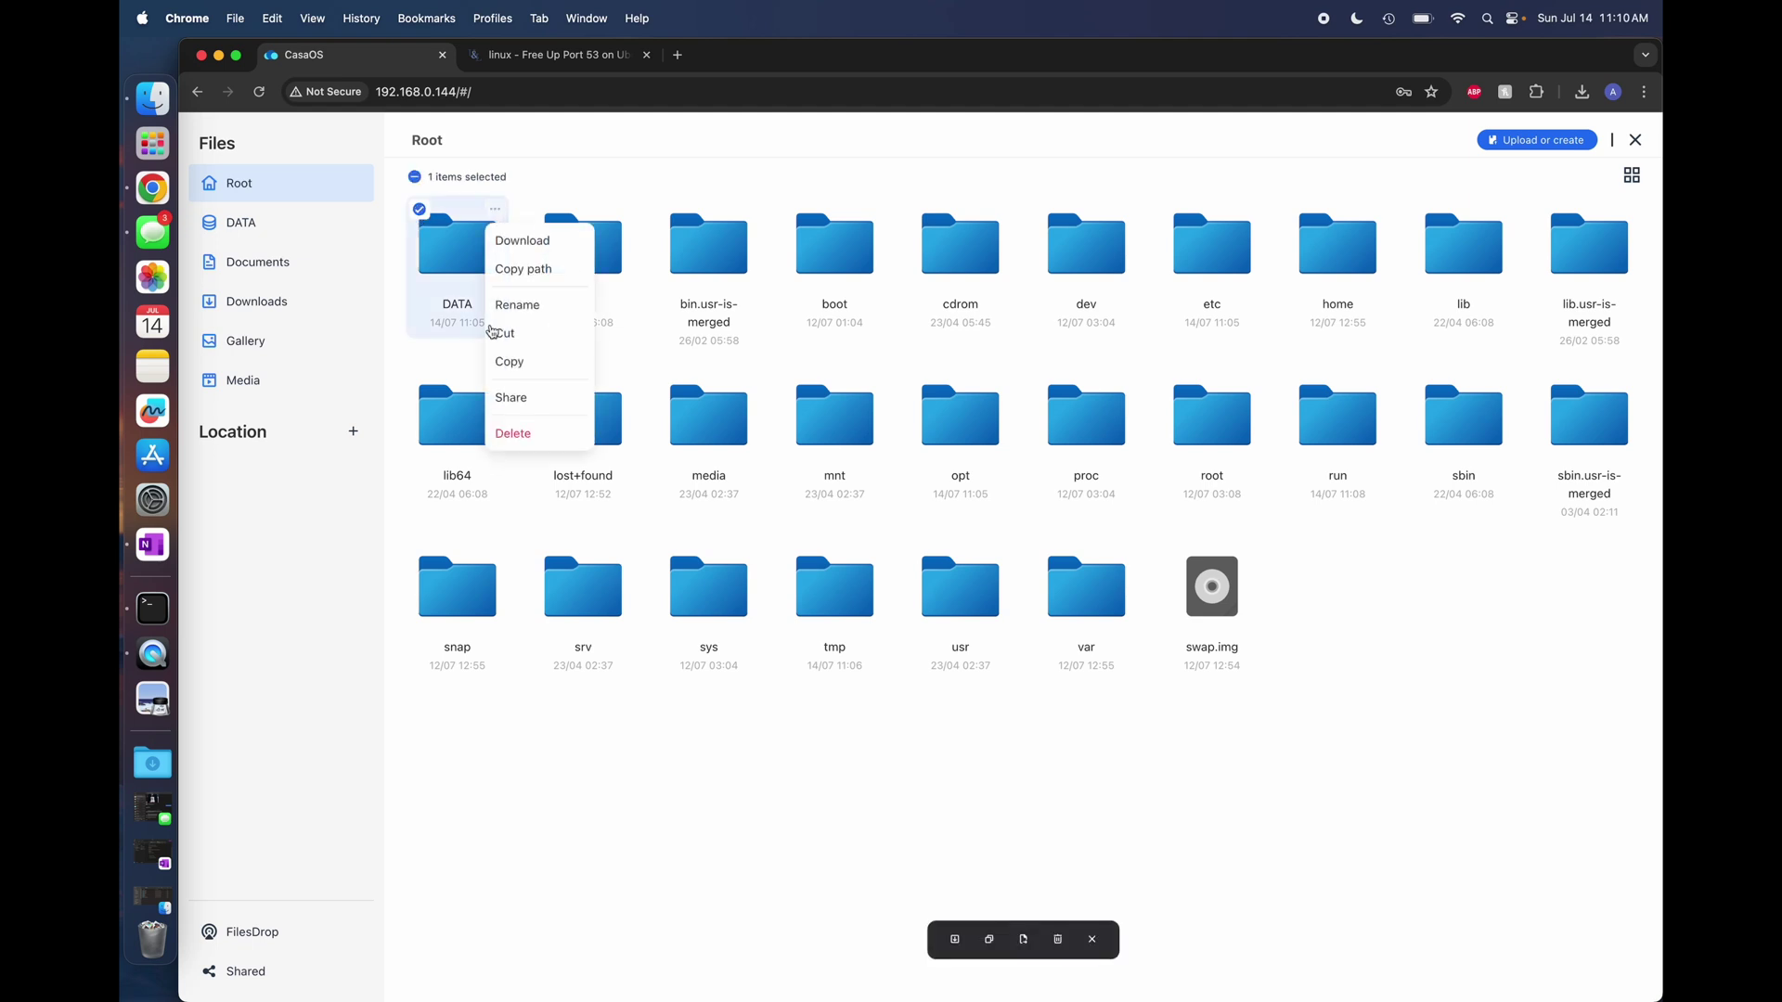
{"action": "left_click", "coordinate": [513, 398]}
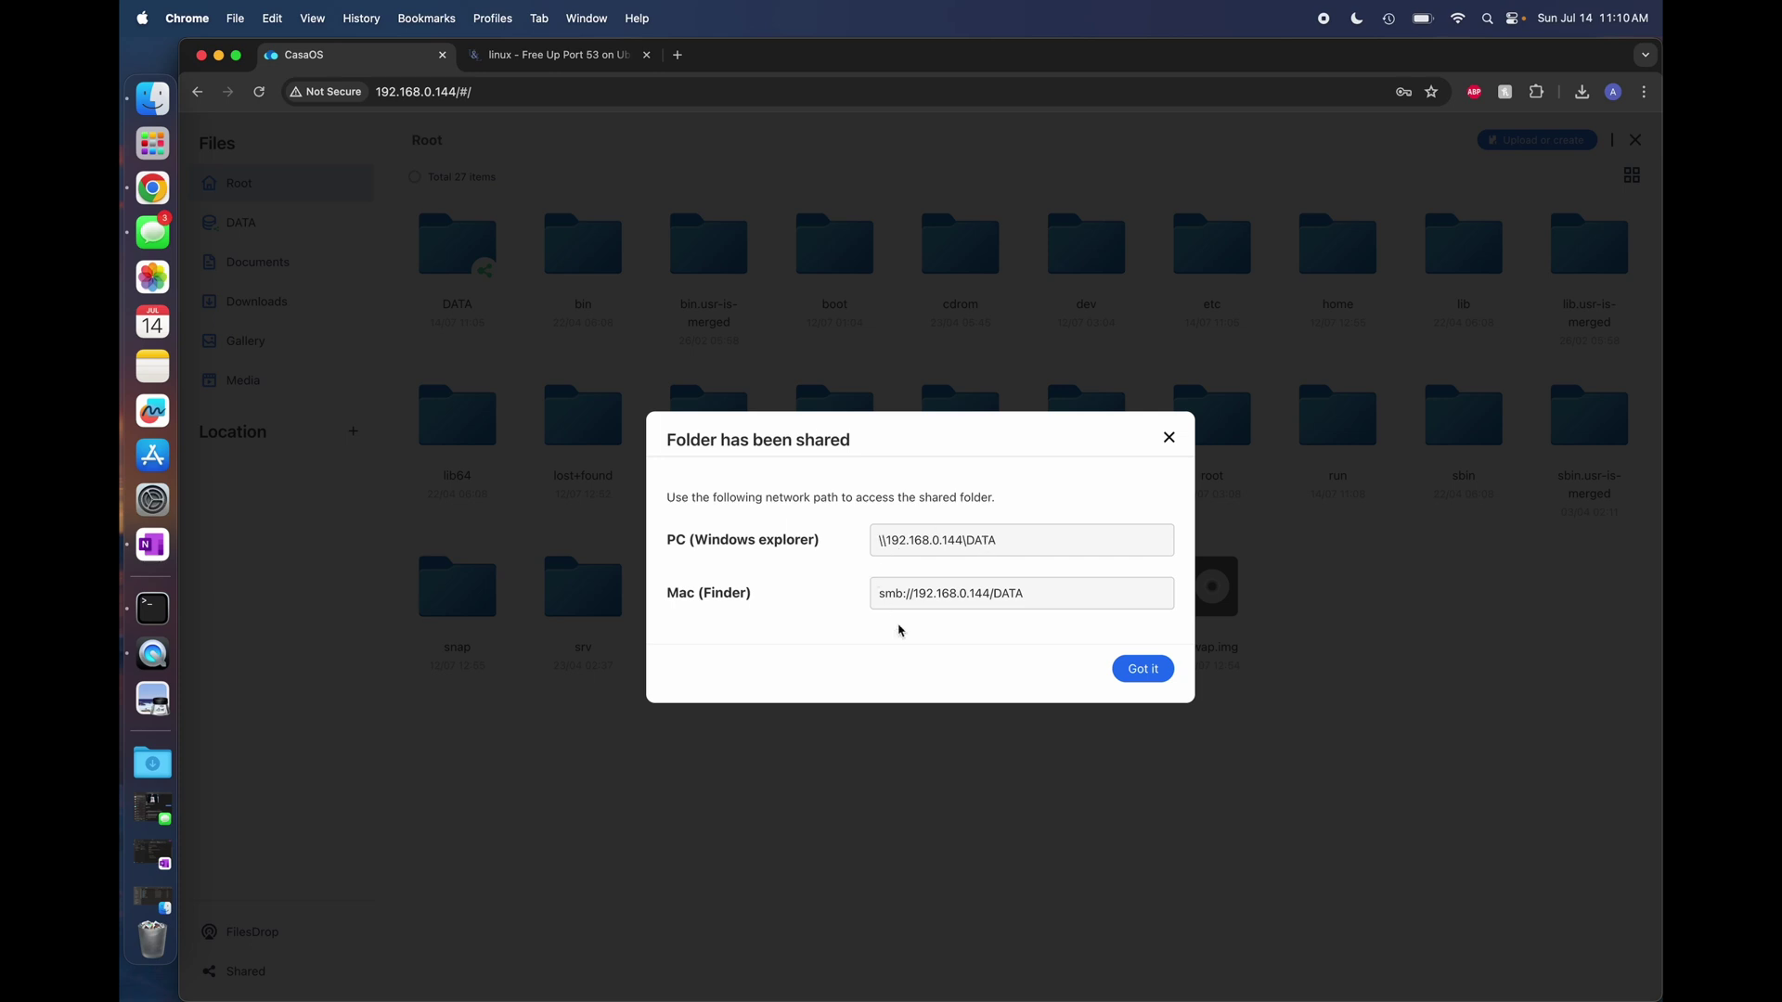
Copy the smb://192.168.0.144/DATA Mac path, dismiss the notice, and minimize the browser.
{"action": "triple_click", "coordinate": [919, 604]}
{"action": "right_click", "coordinate": [940, 596]}
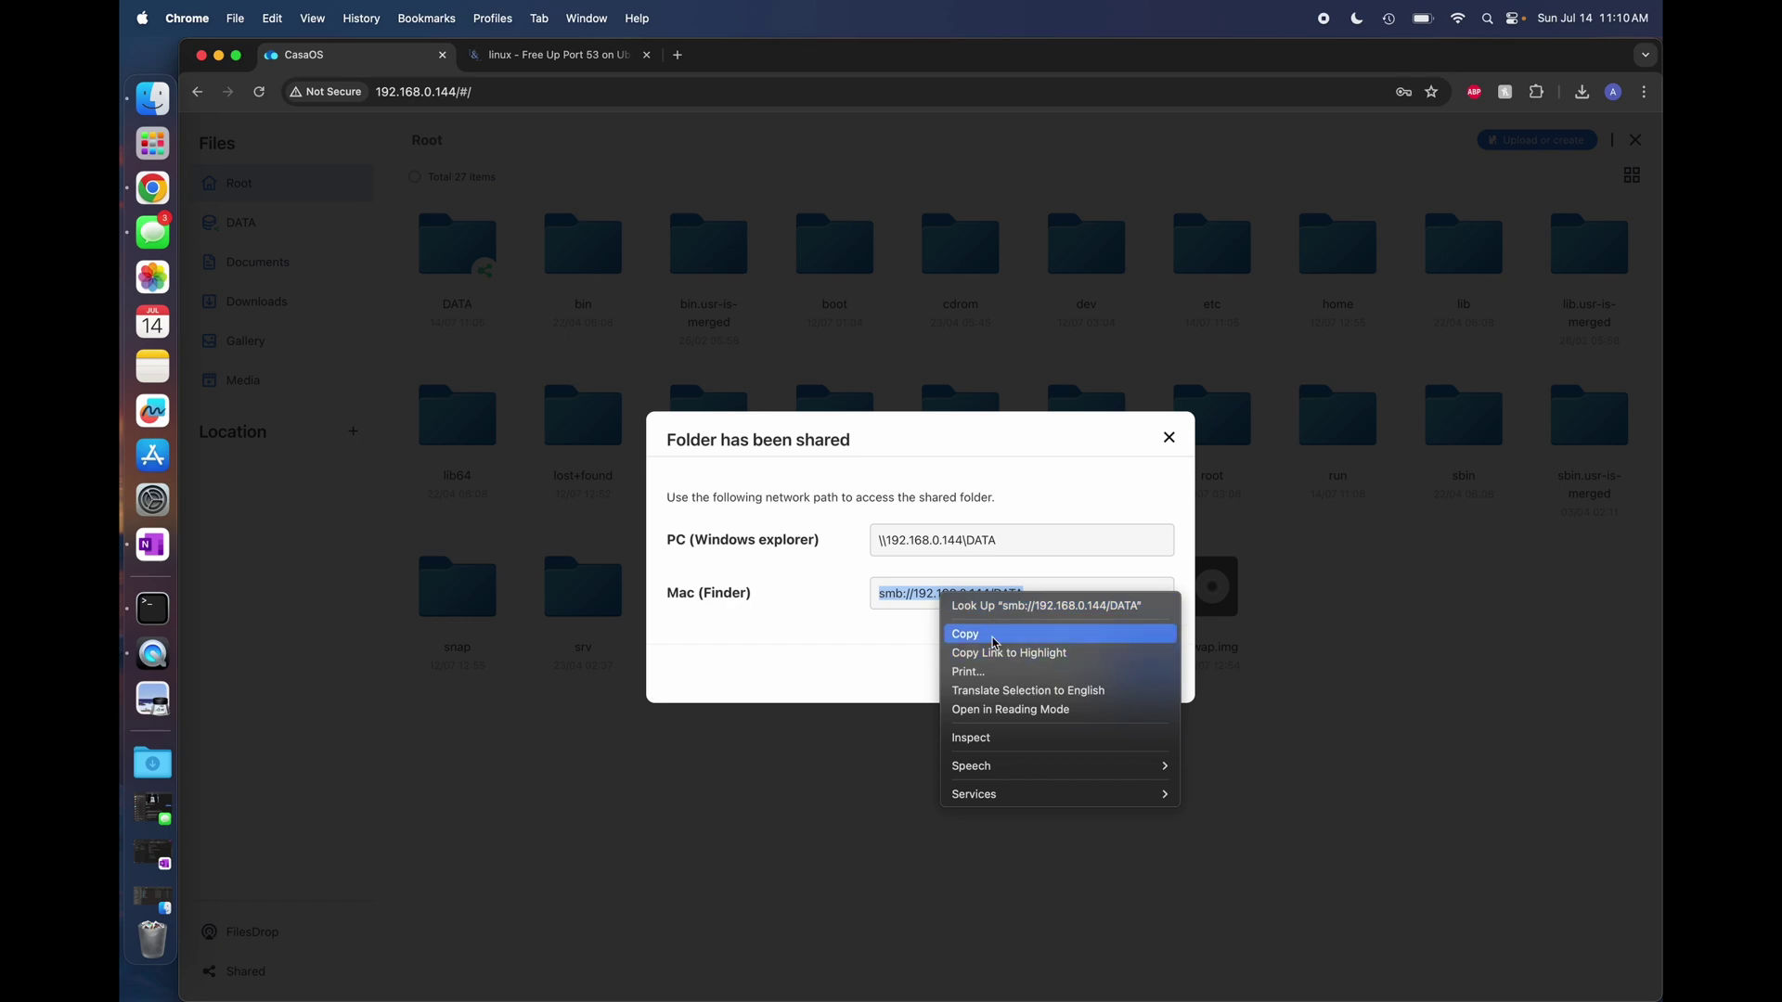
{"action": "left_click", "coordinate": [995, 643]}
{"action": "left_click", "coordinate": [1156, 669]}
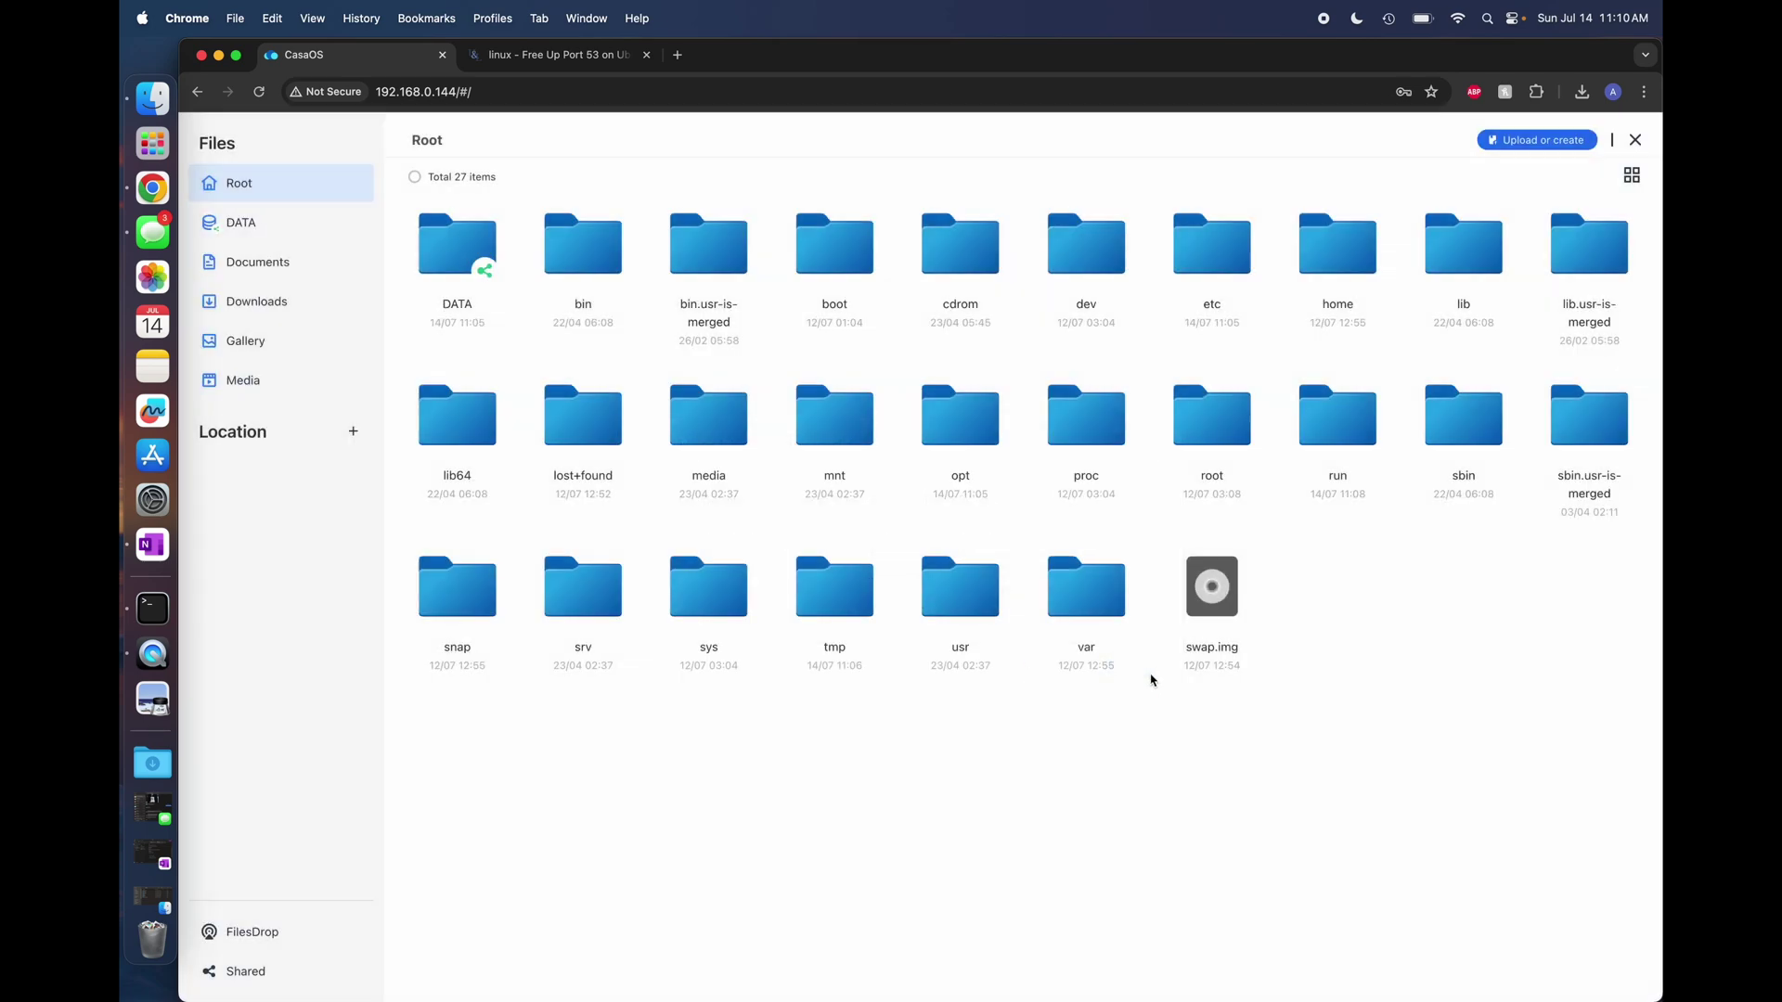
{"action": "left_click", "coordinate": [219, 55]}
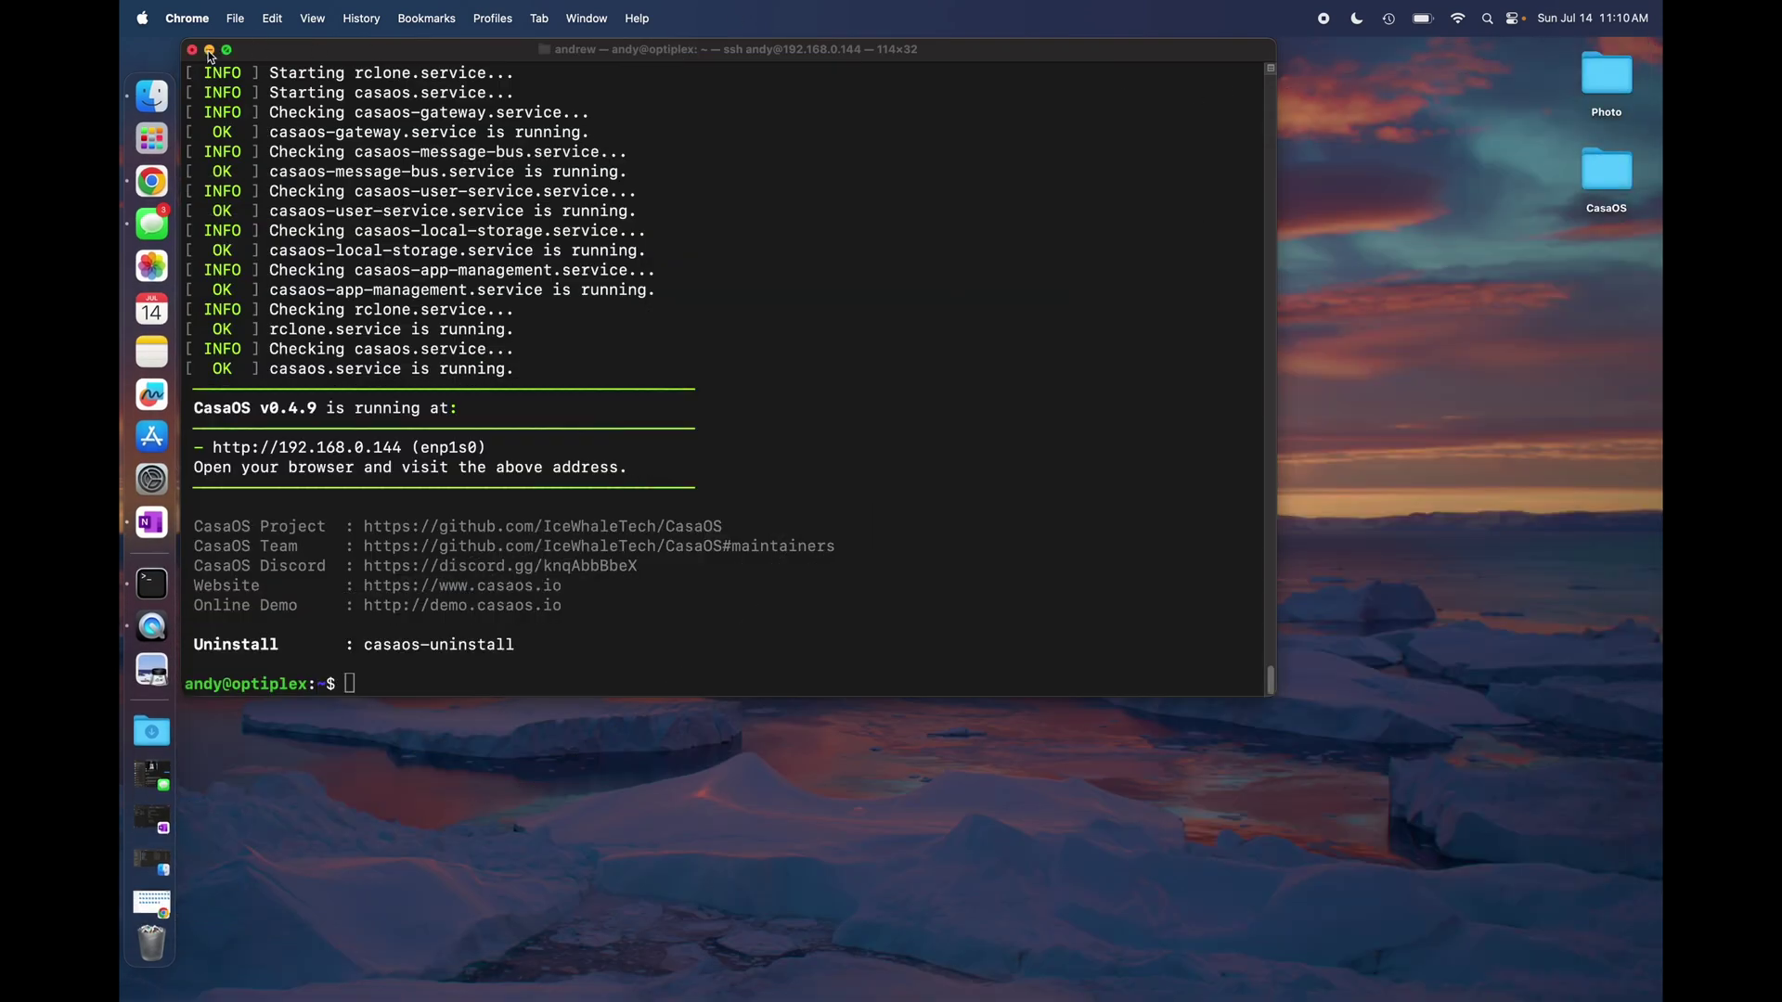
In Finder's Connect to Server, paste smb://192.168.0.144/DATA, save it as favourite, and connect.
{"action": "left_click", "coordinate": [210, 50]}
{"action": "left_click", "coordinate": [152, 95]}
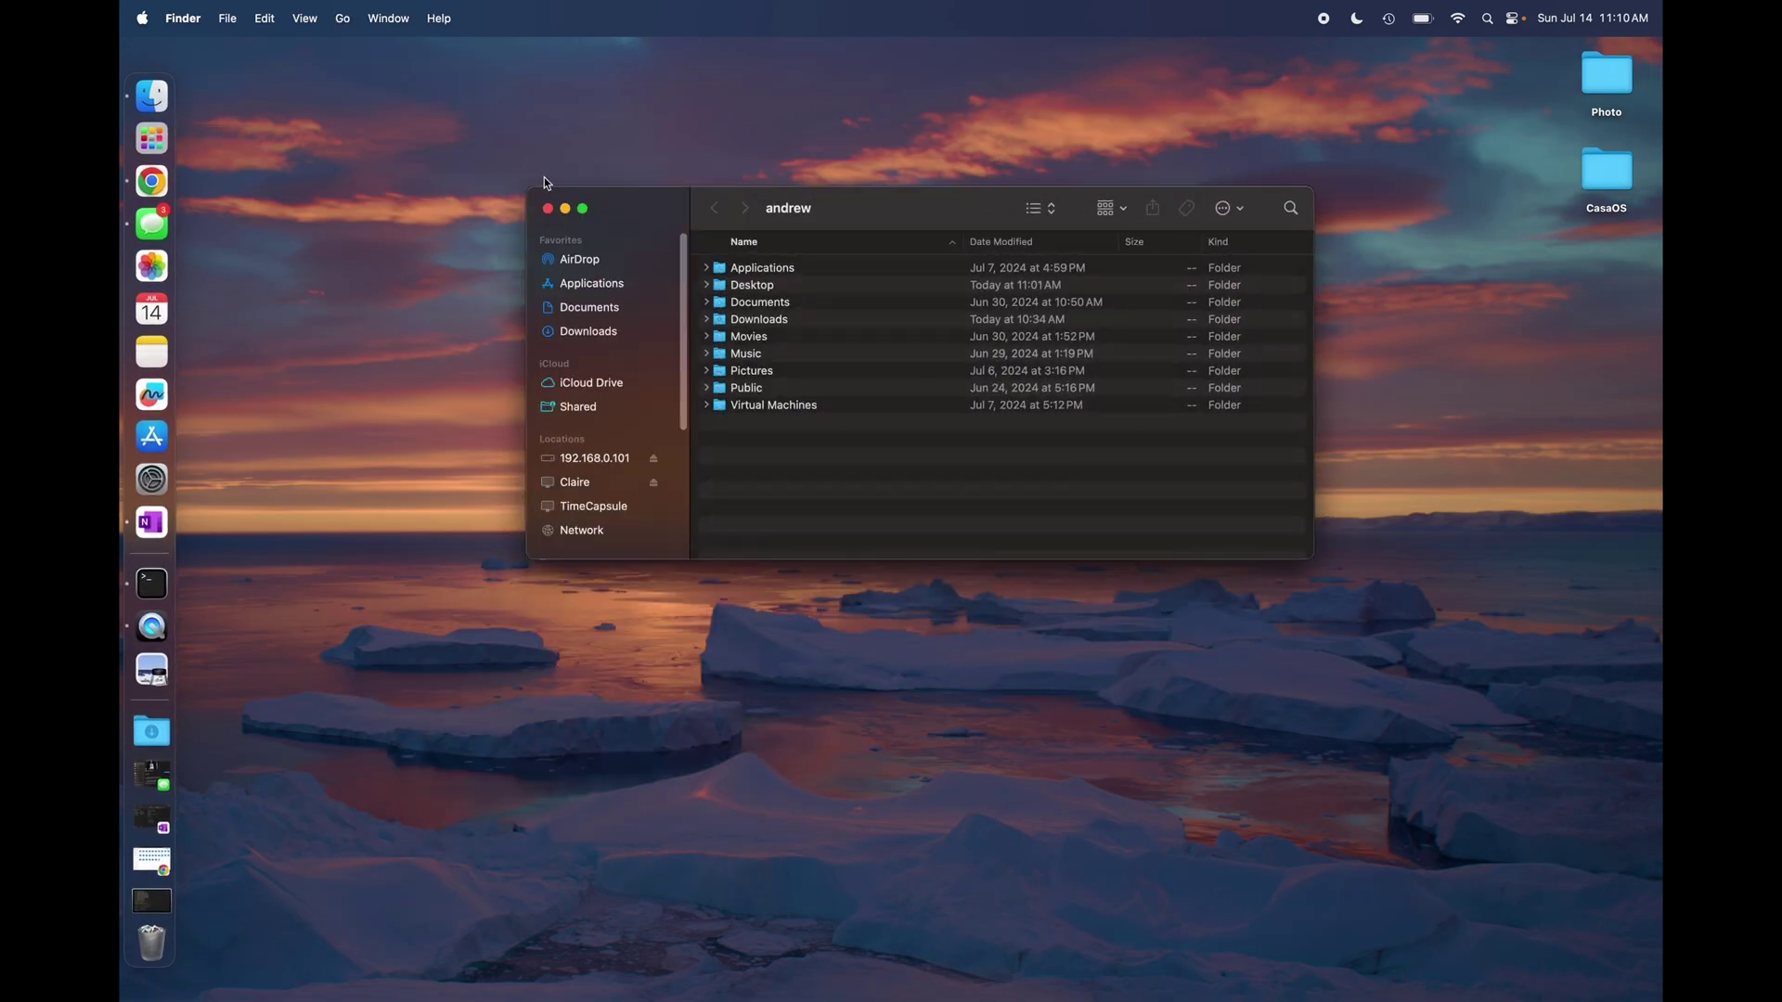
{"action": "left_click", "coordinate": [389, 20]}
{"action": "mouse_move", "coordinate": [342, 19]}
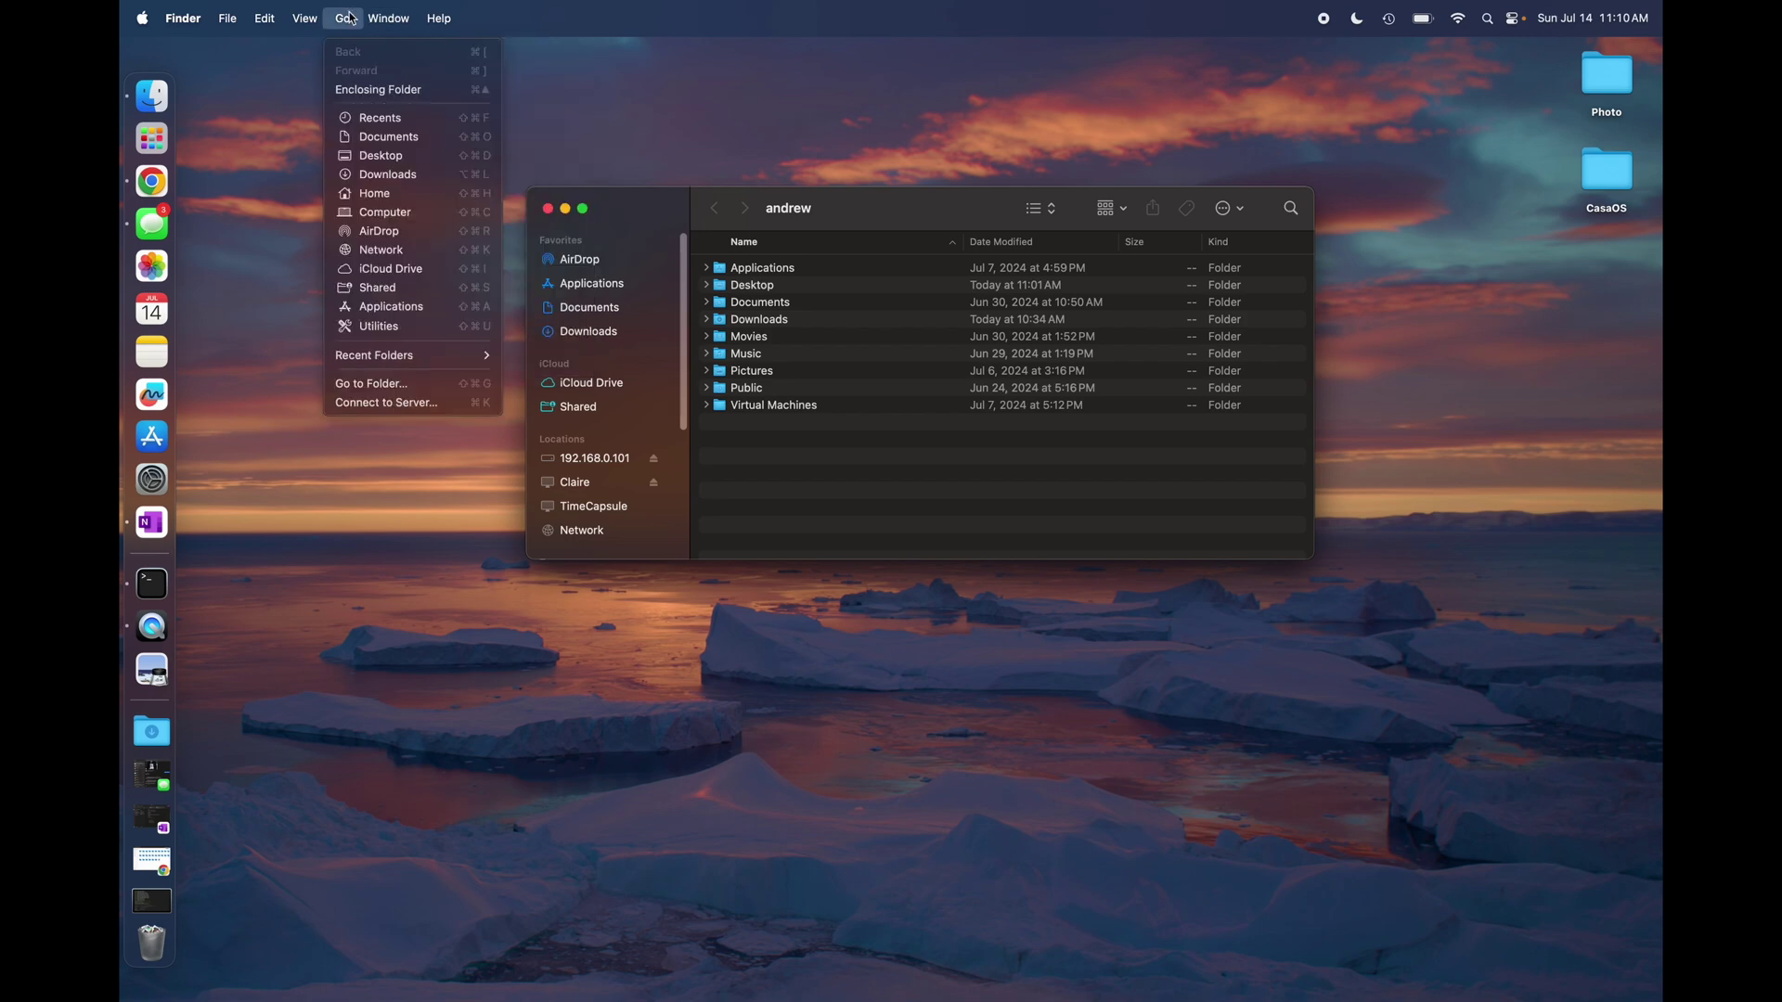
{"action": "left_click", "coordinate": [399, 406]}
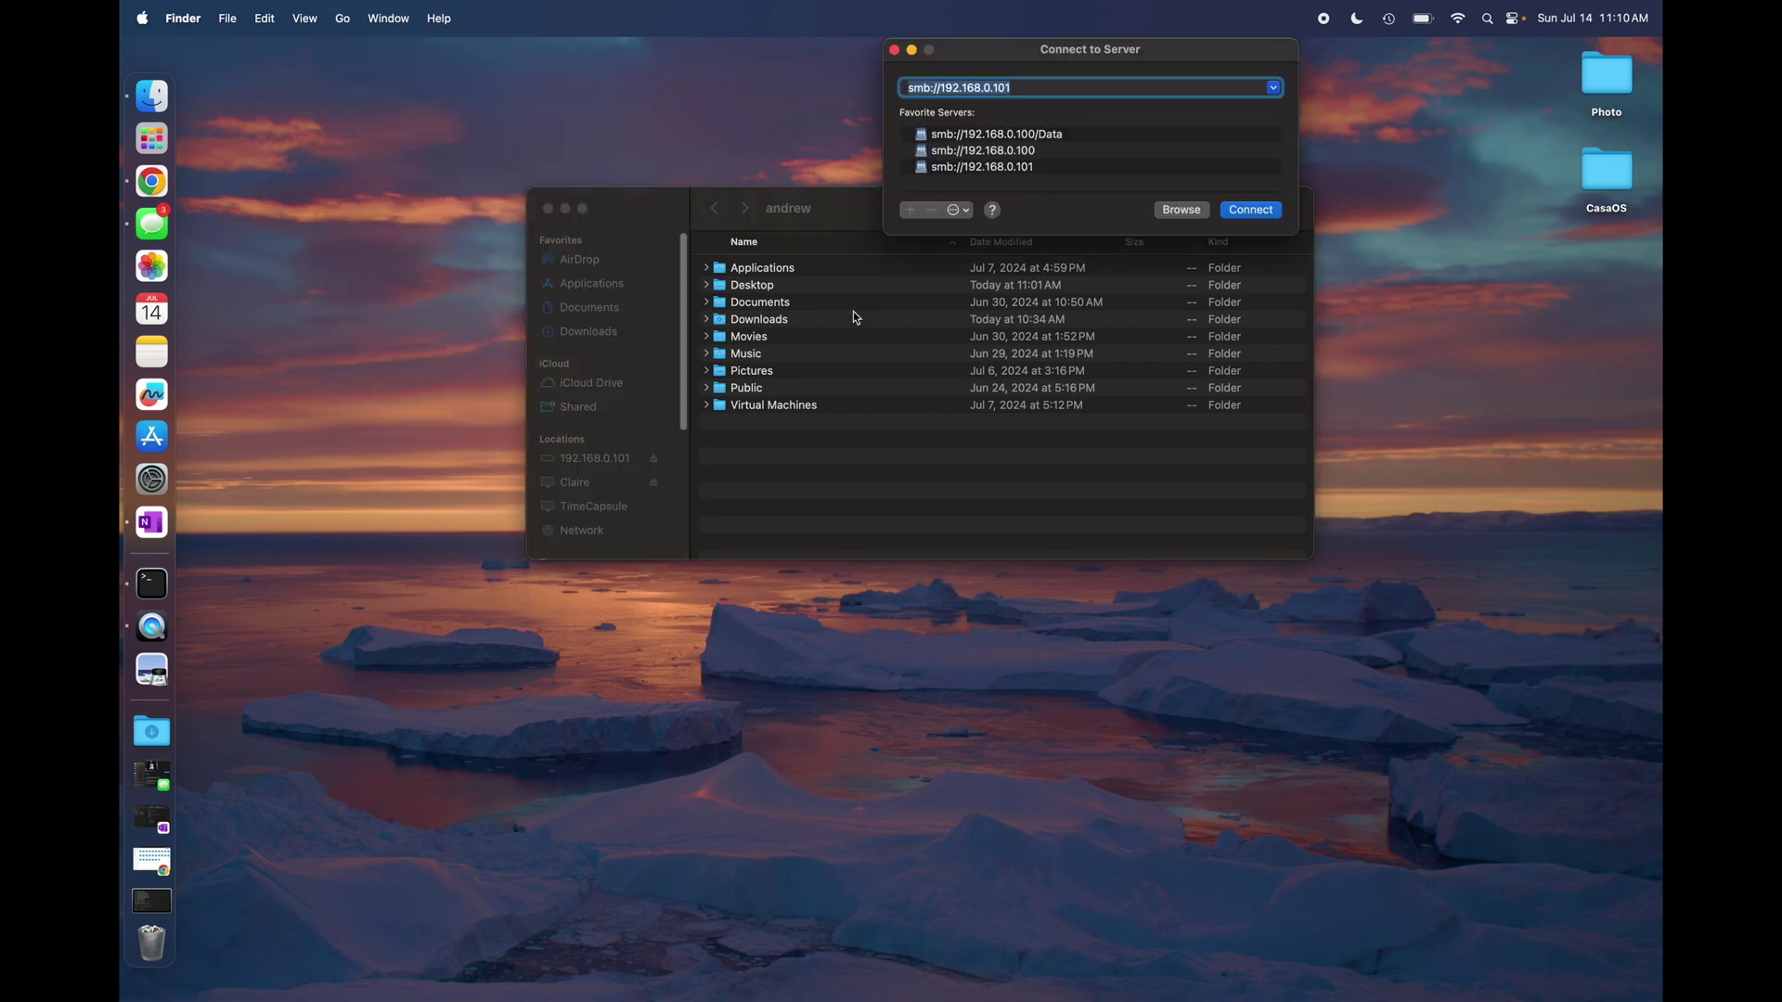
{"action": "key", "text": "super+v"}
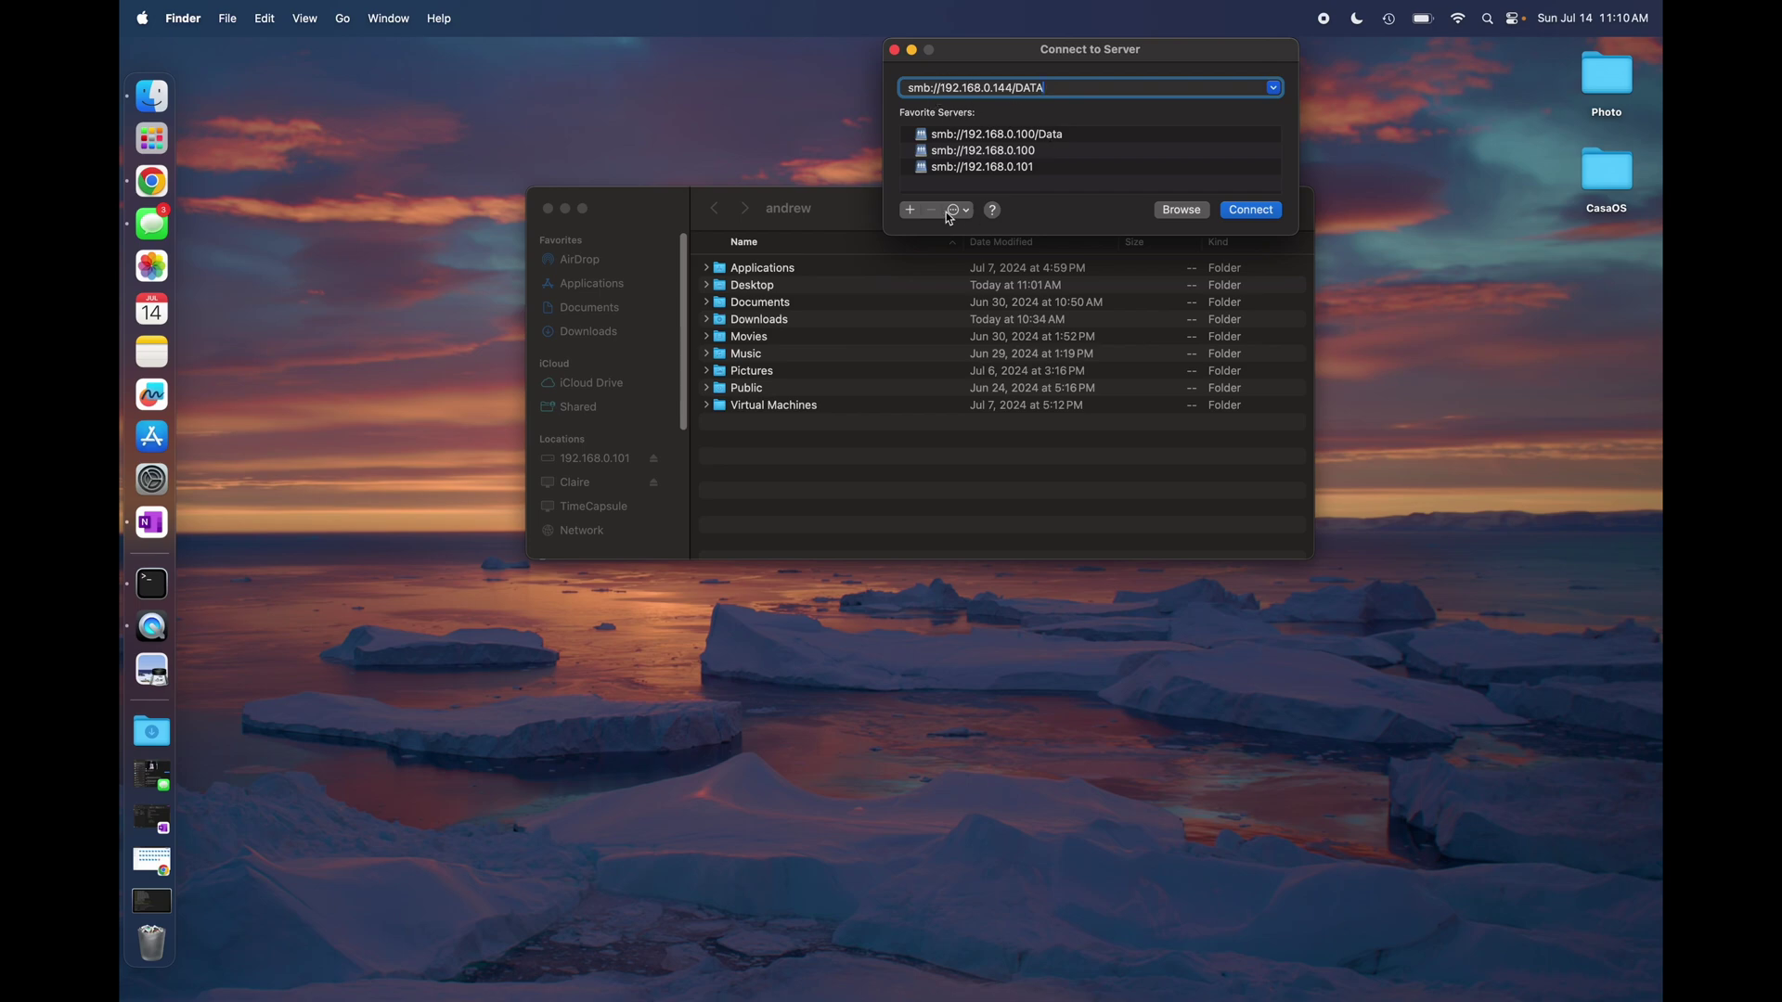
{"action": "left_click", "coordinate": [910, 210]}
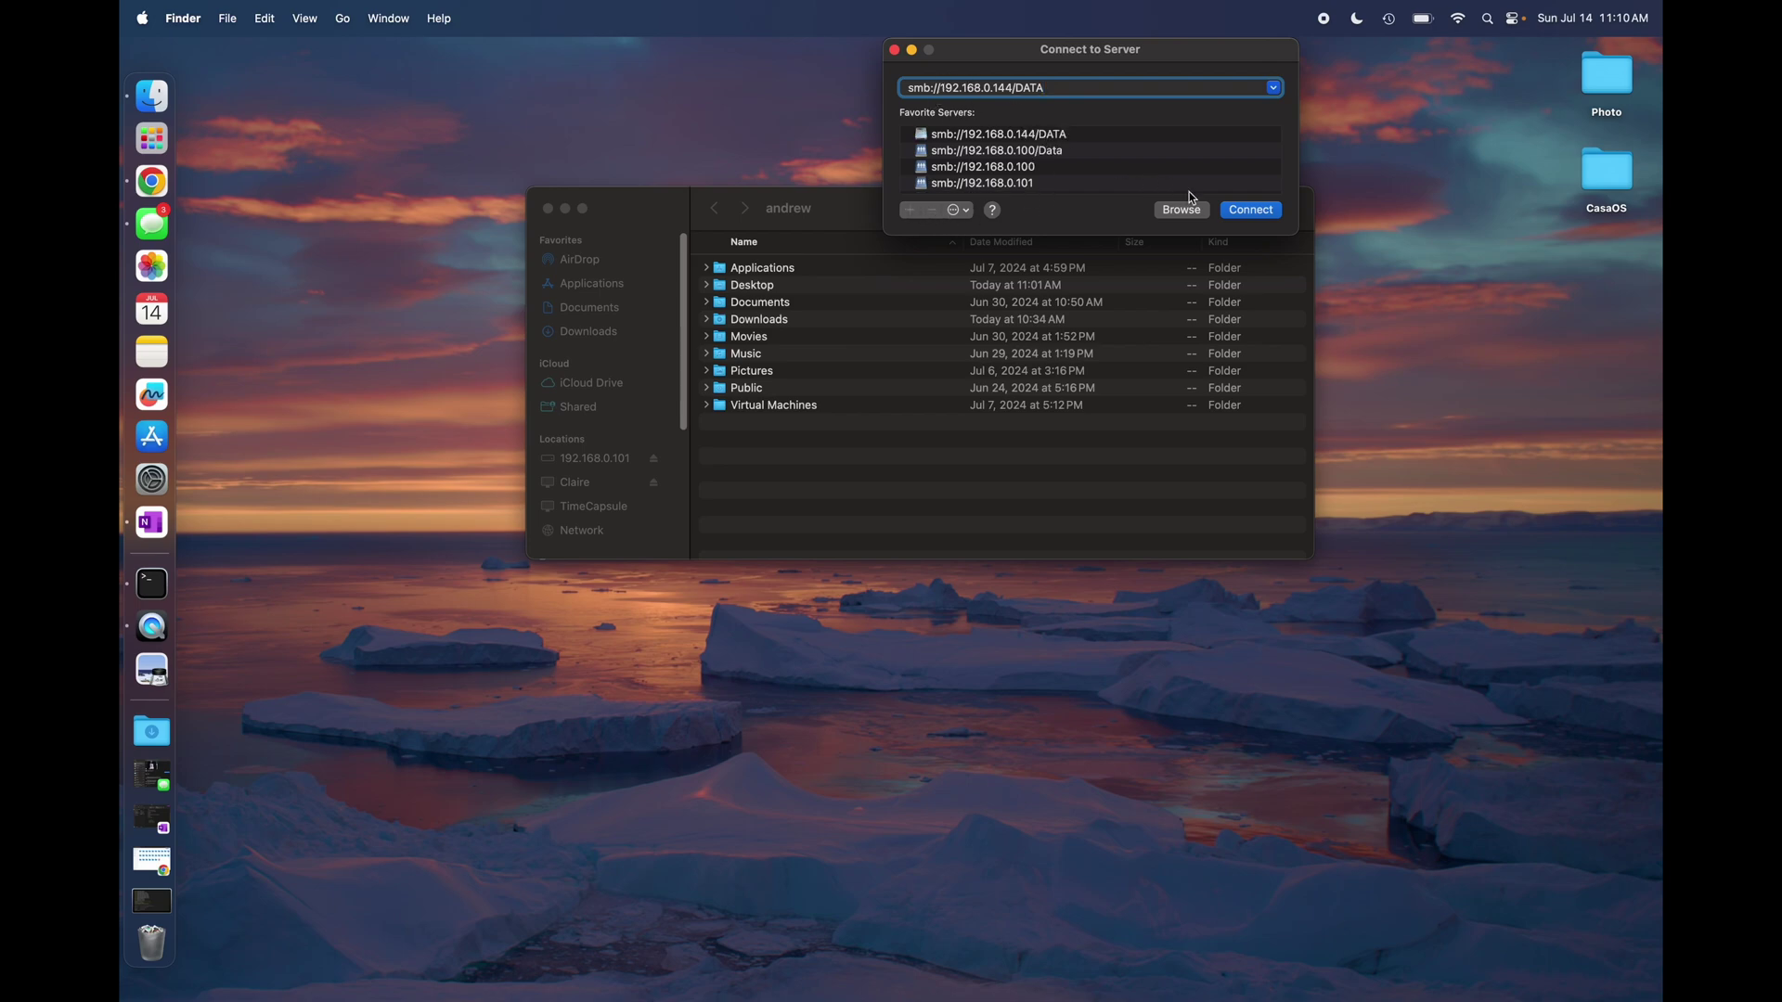
{"action": "left_click", "coordinate": [1028, 139]}
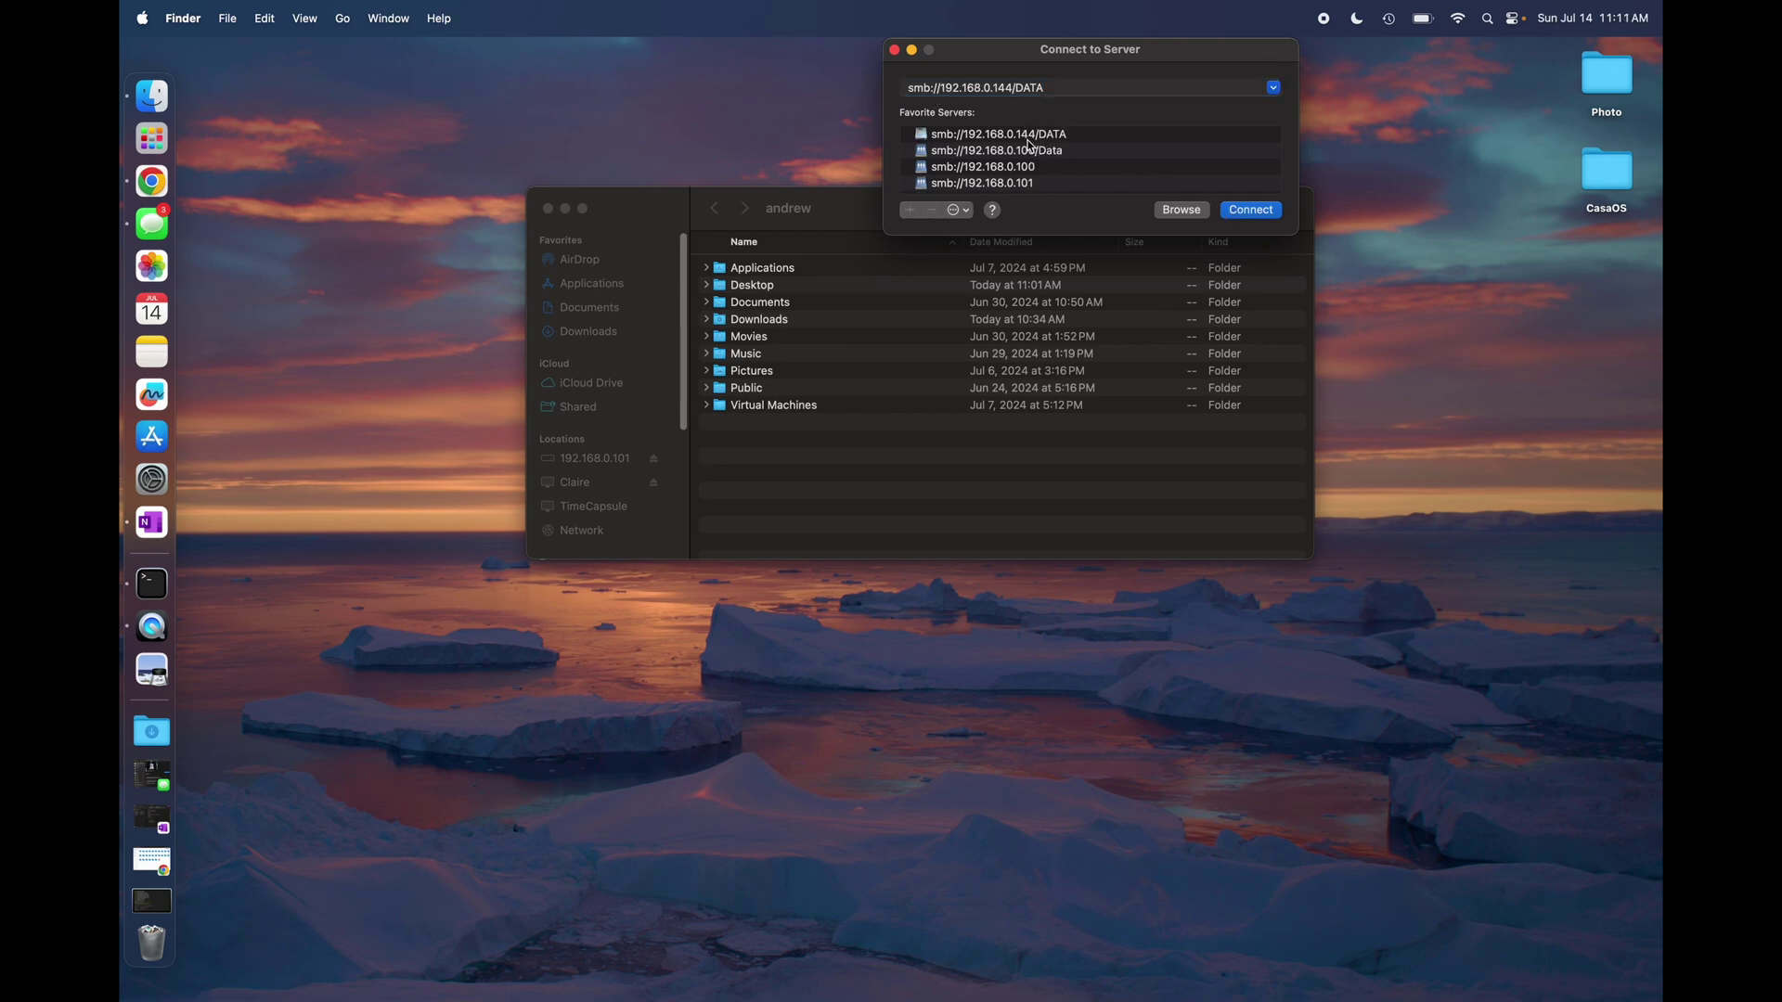
{"action": "left_click", "coordinate": [1248, 212]}
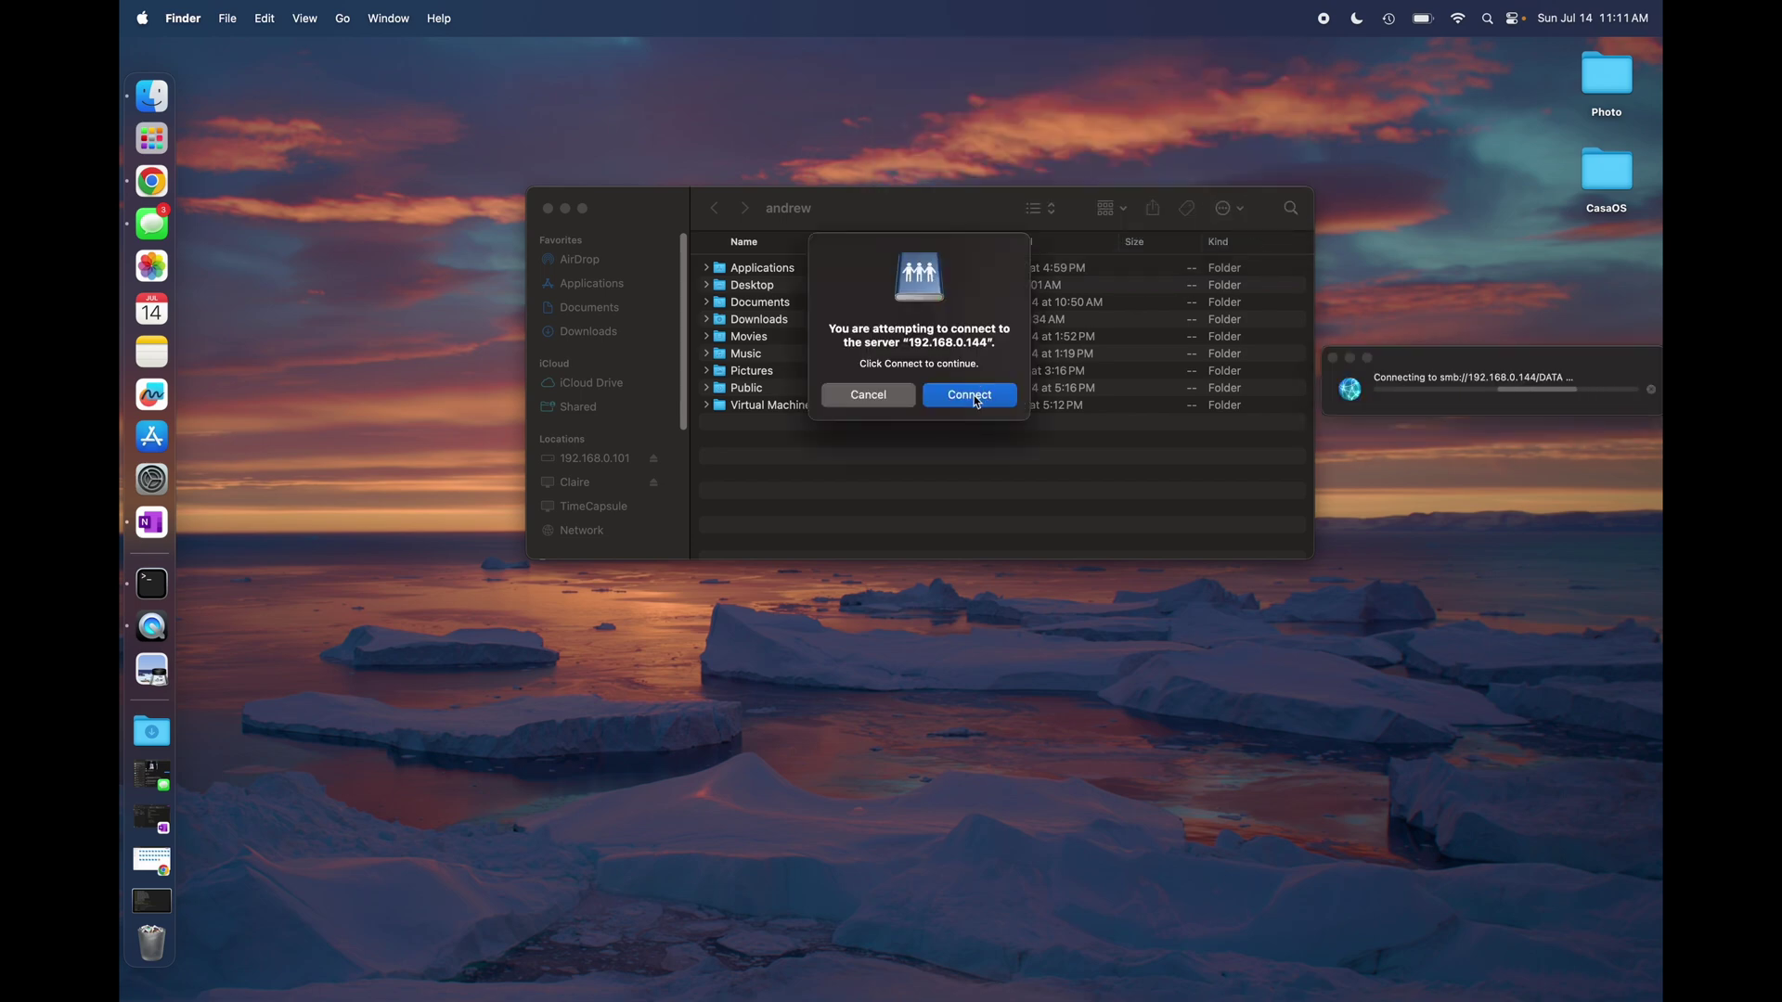
Connect to the DATA share as Guest and close the leftover user-folder tab.
{"action": "left_click", "coordinate": [977, 403]}
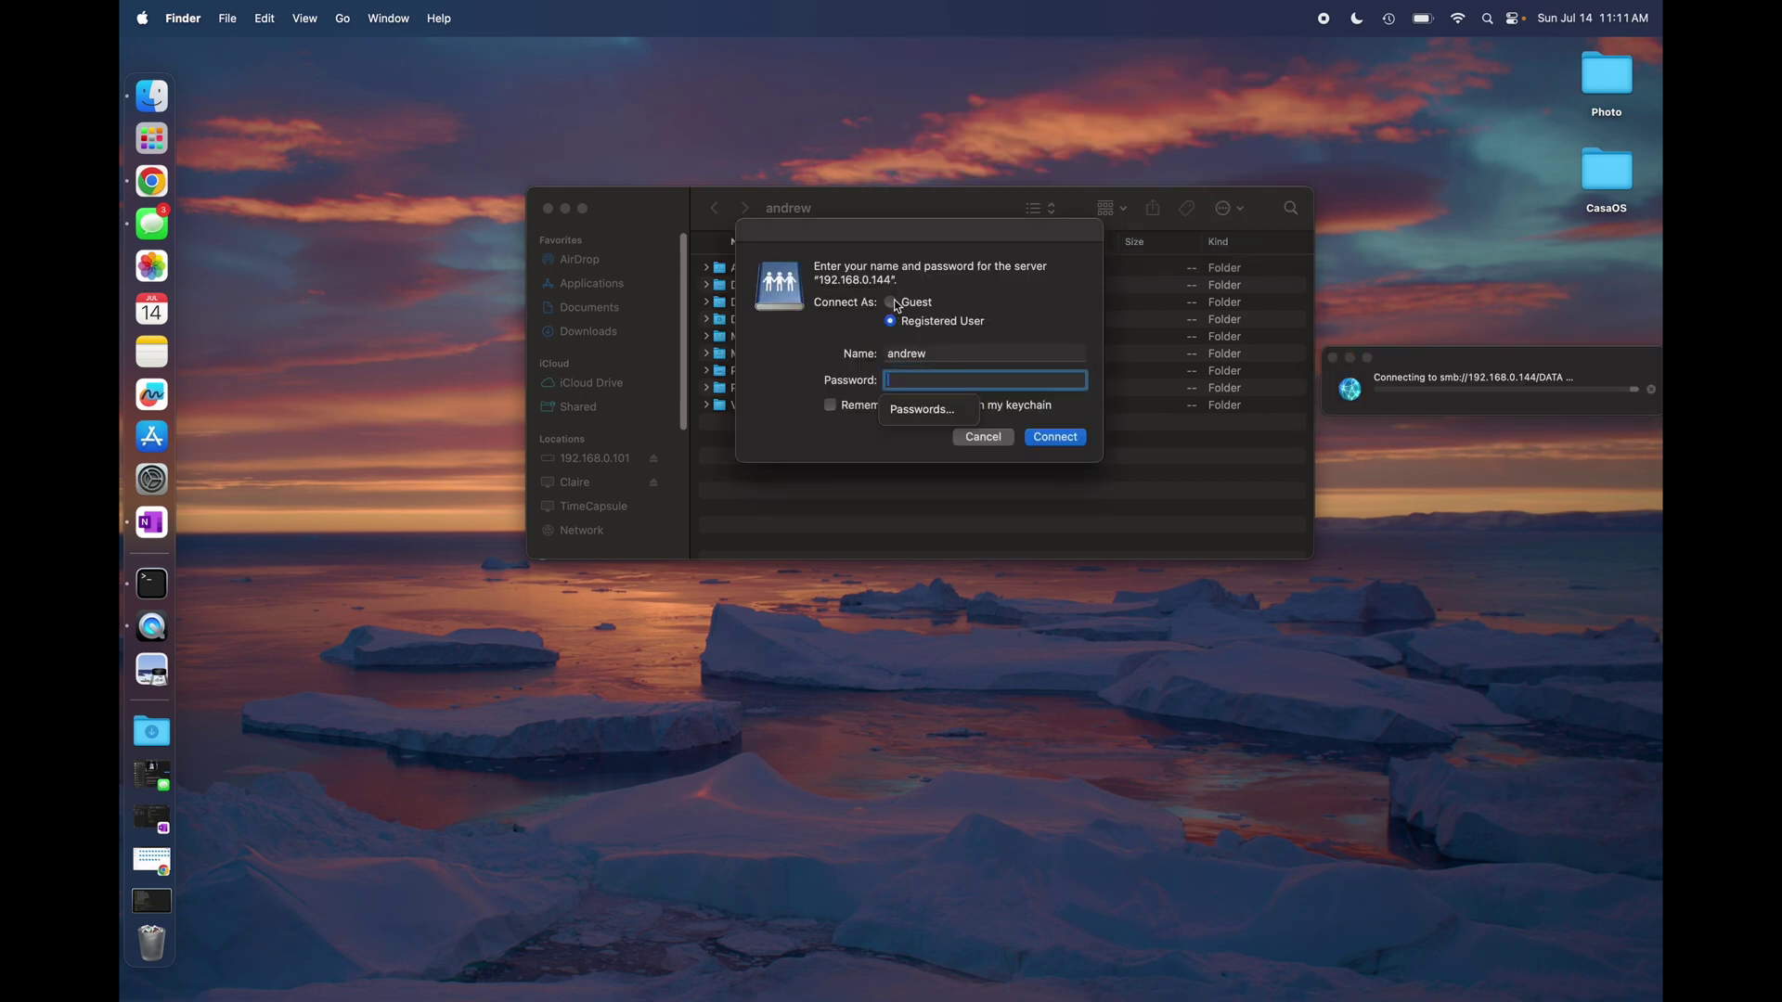
{"action": "left_click", "coordinate": [891, 302]}
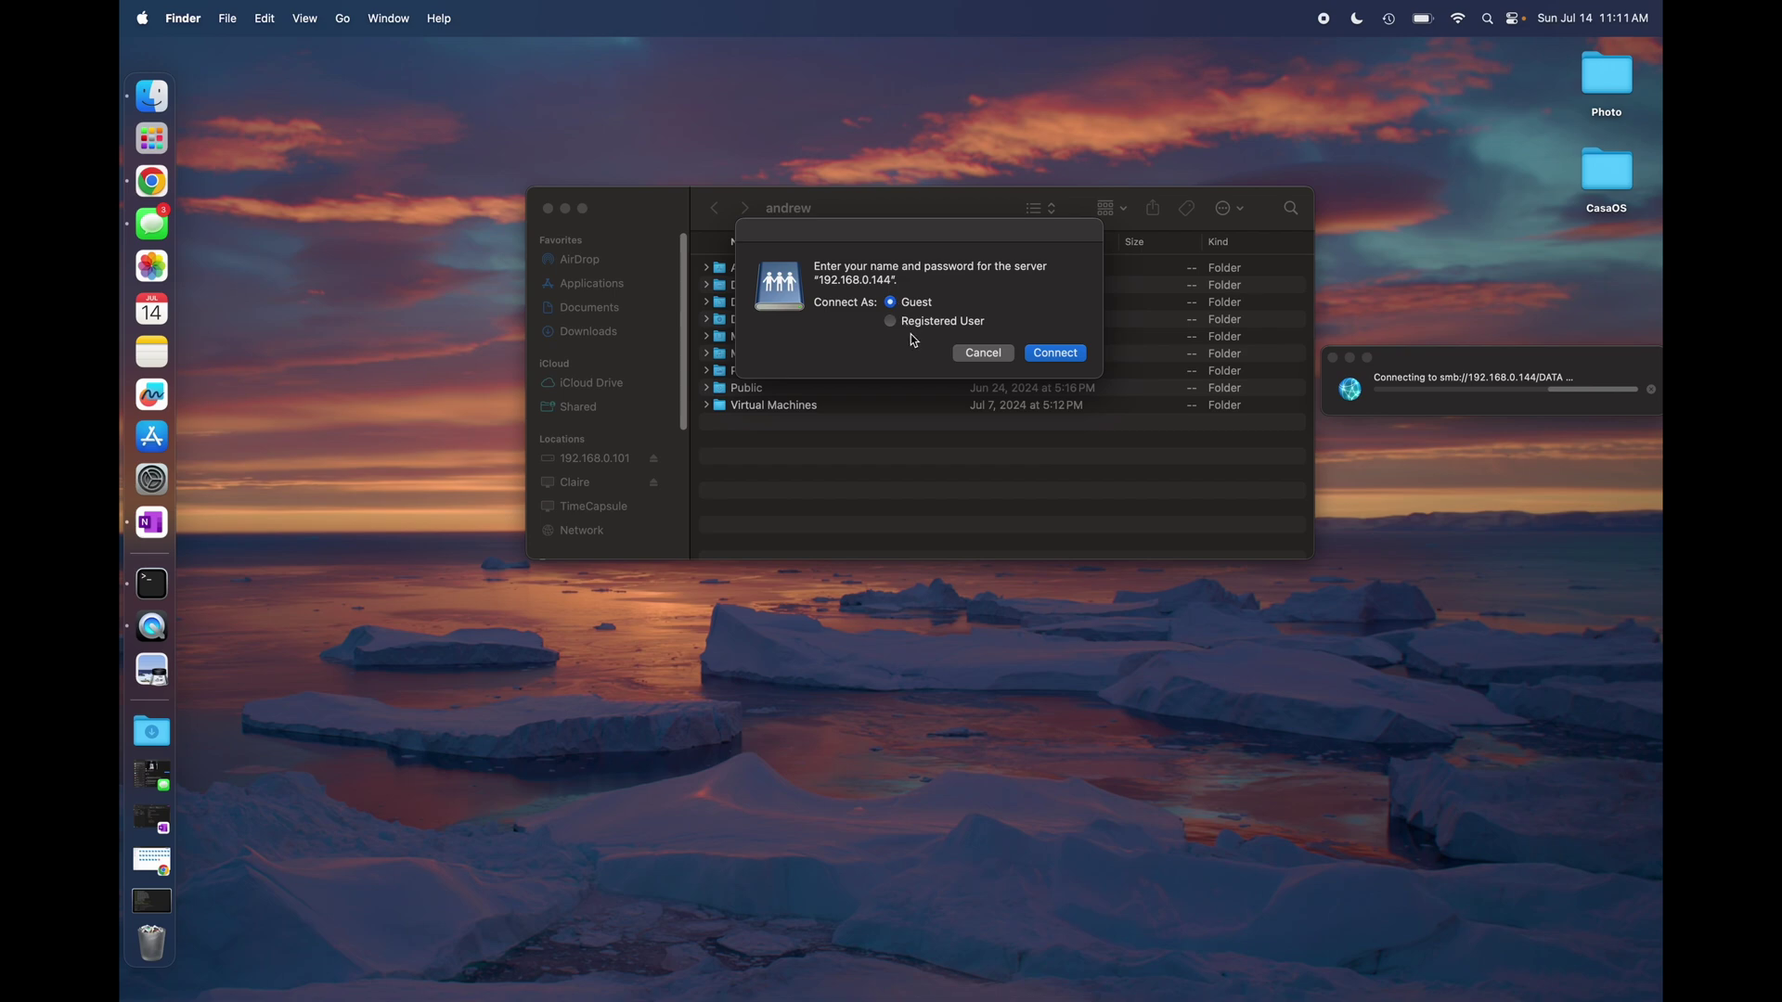
{"action": "left_click", "coordinate": [1072, 355]}
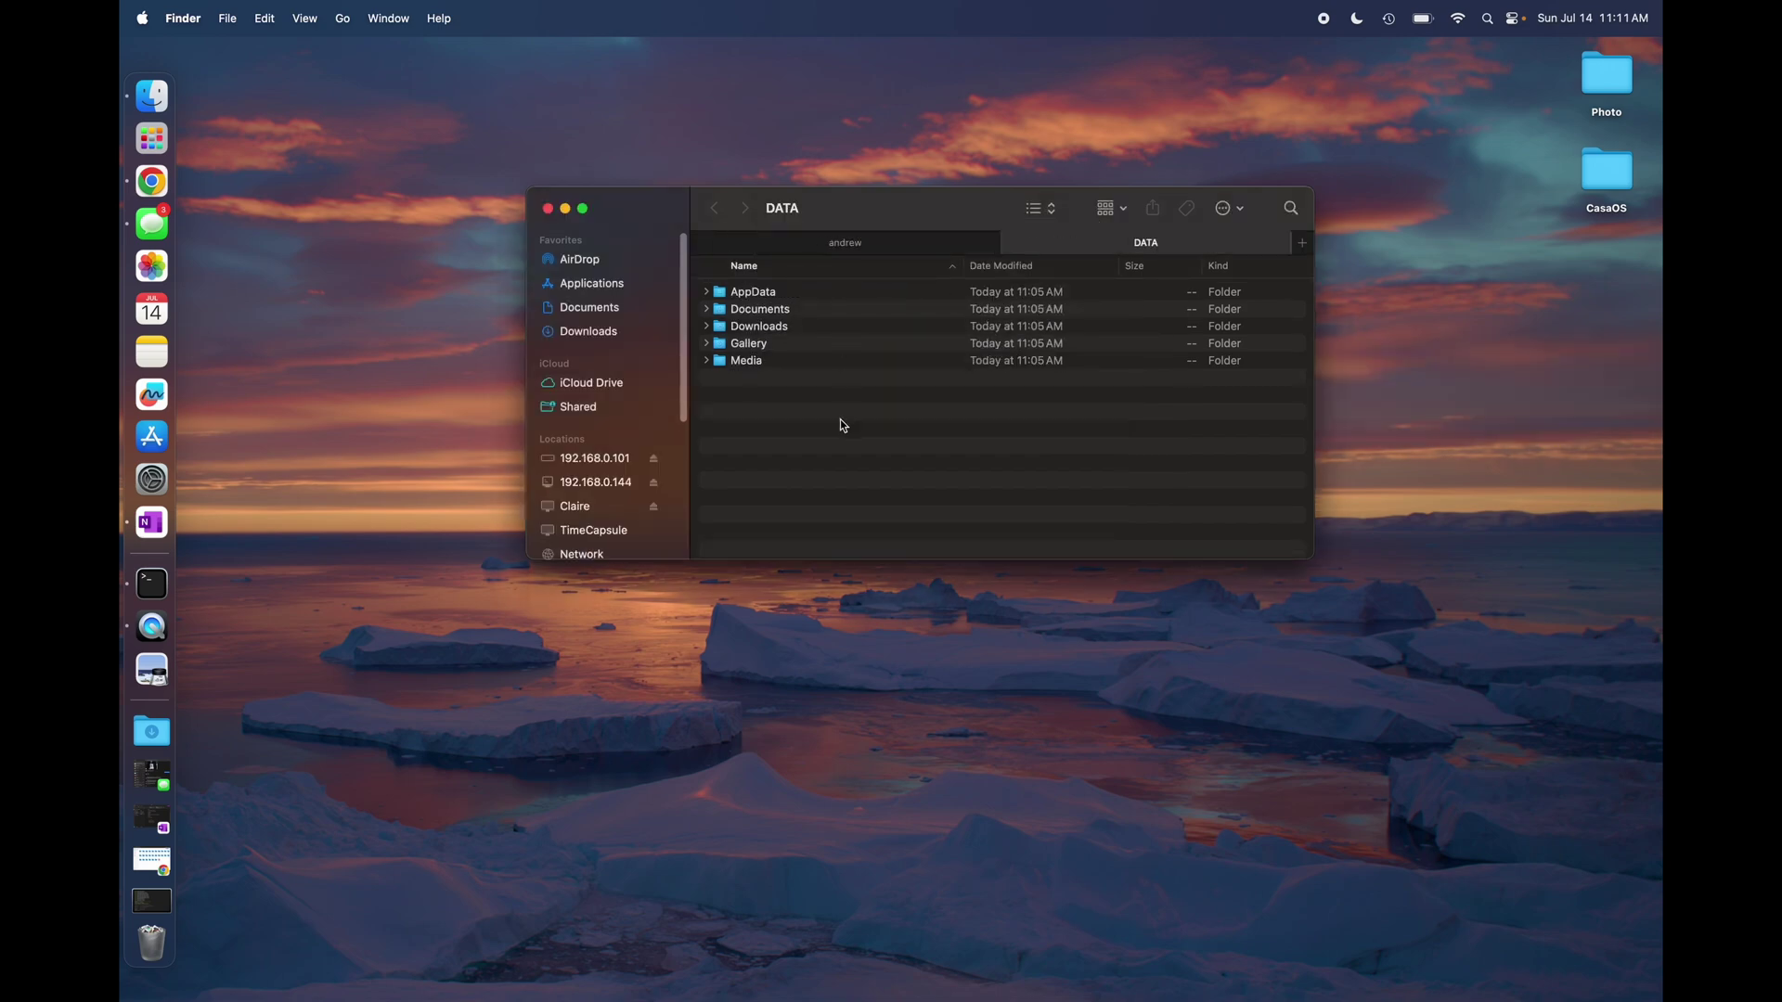
{"action": "mouse_move", "coordinate": [703, 247]}
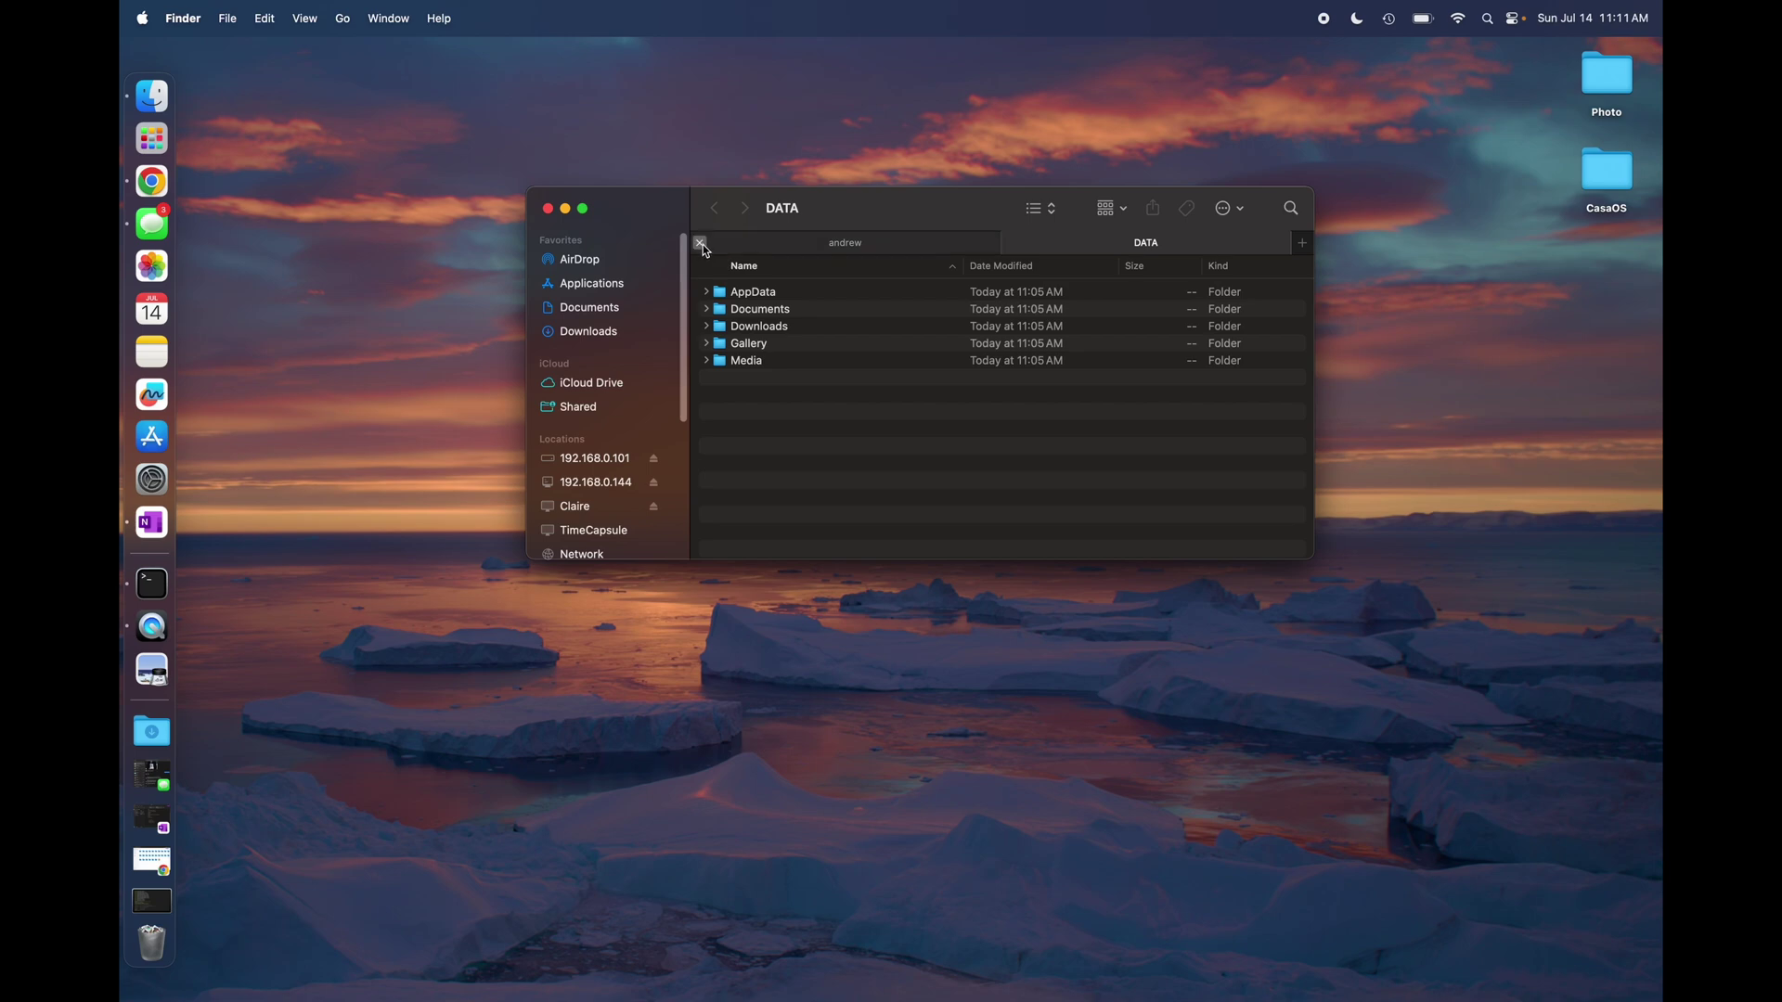
{"action": "left_click", "coordinate": [701, 243]}
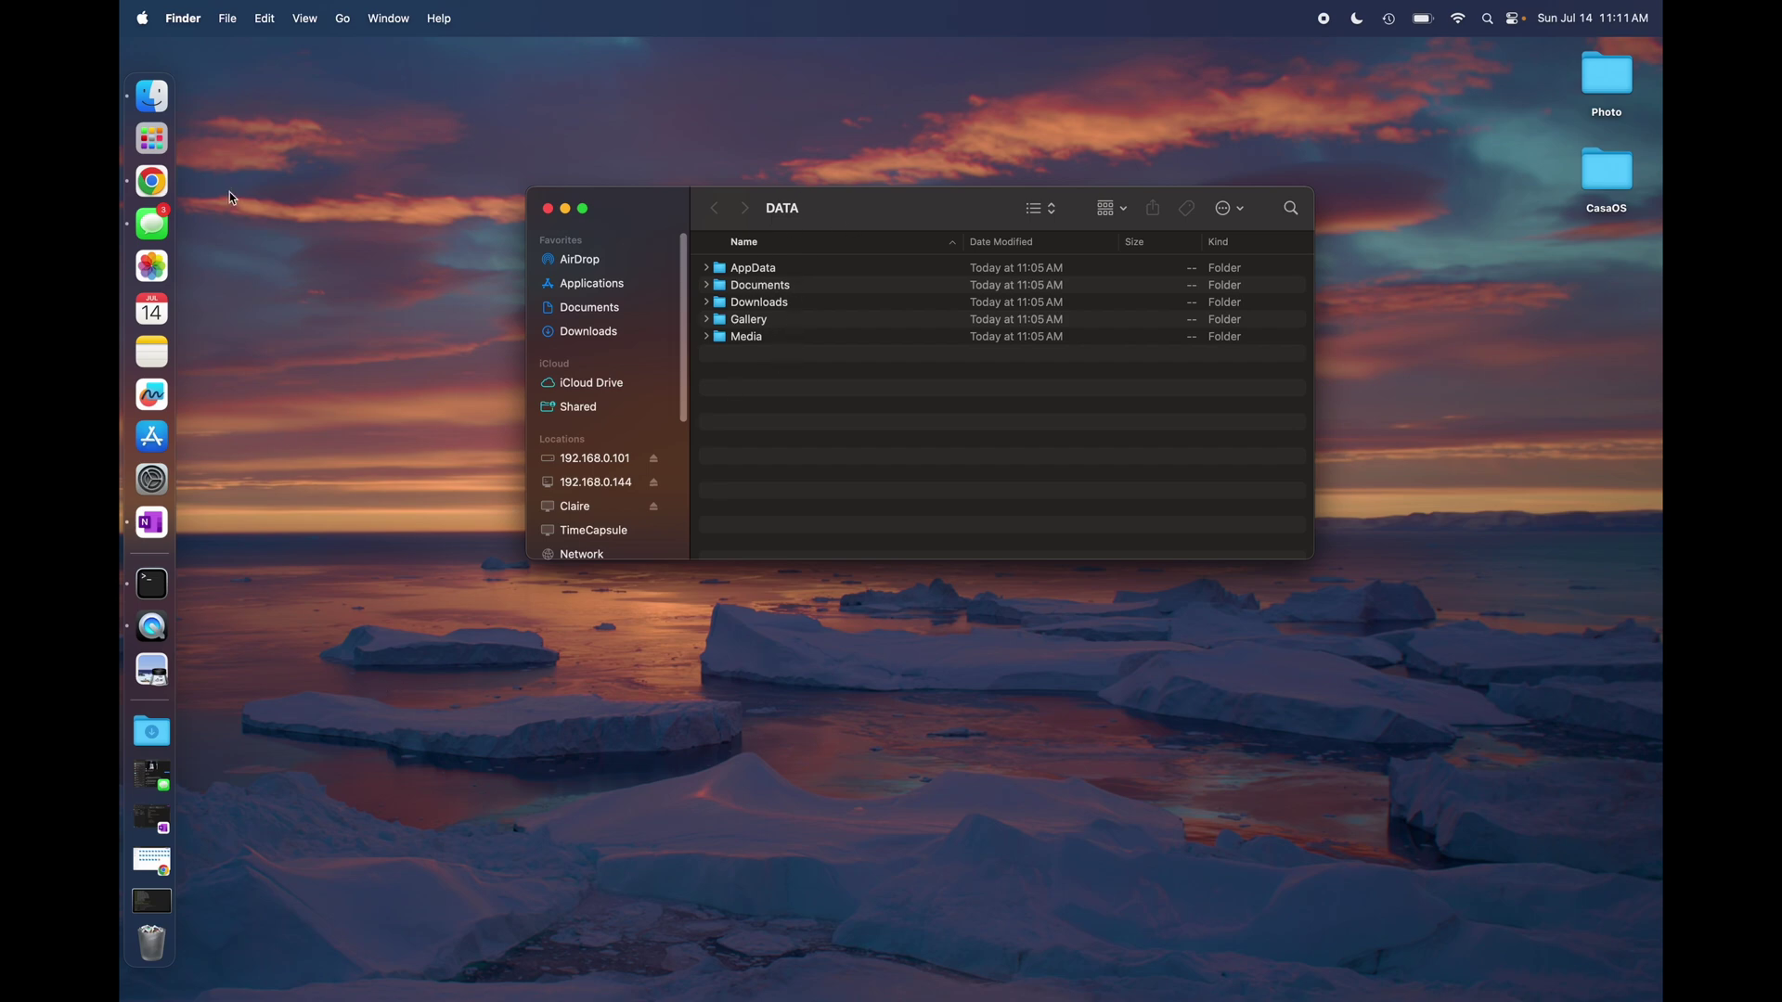
Arrange the browser and Finder windows and open the server's DATA > Downloads folder in Finder.
{"action": "left_click", "coordinate": [148, 182]}
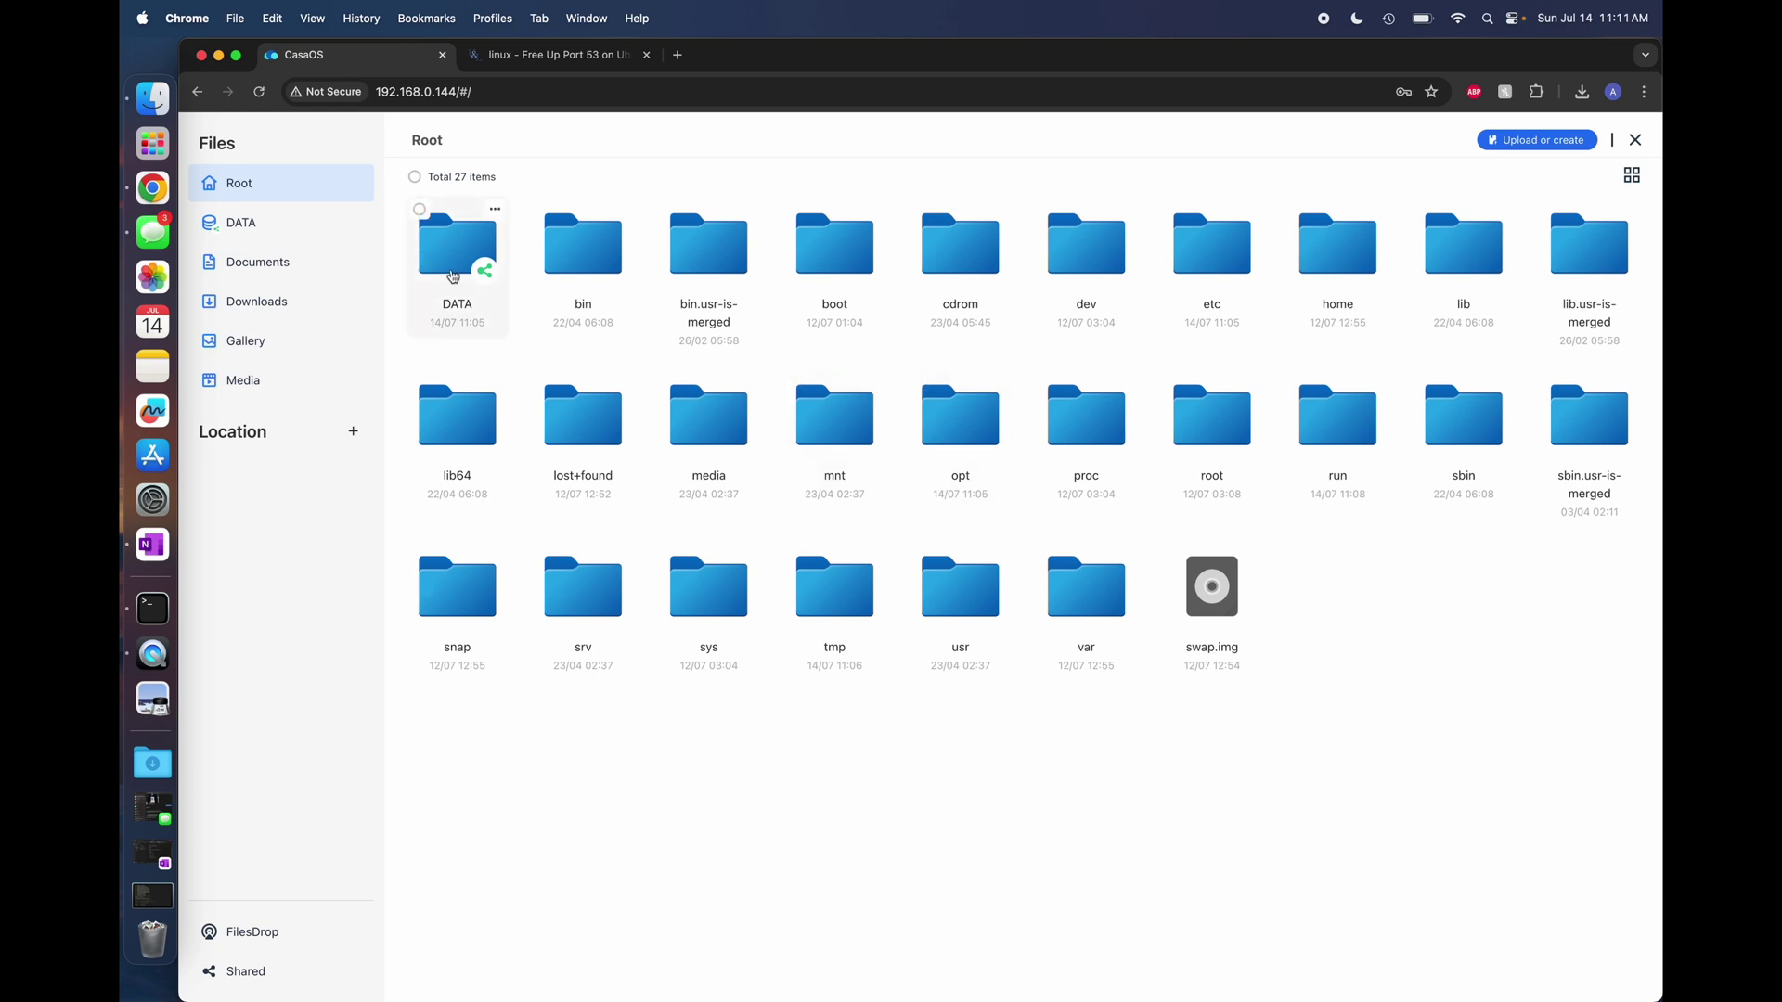
{"action": "double_click", "coordinate": [457, 276]}
{"action": "left_click", "coordinate": [489, 143]}
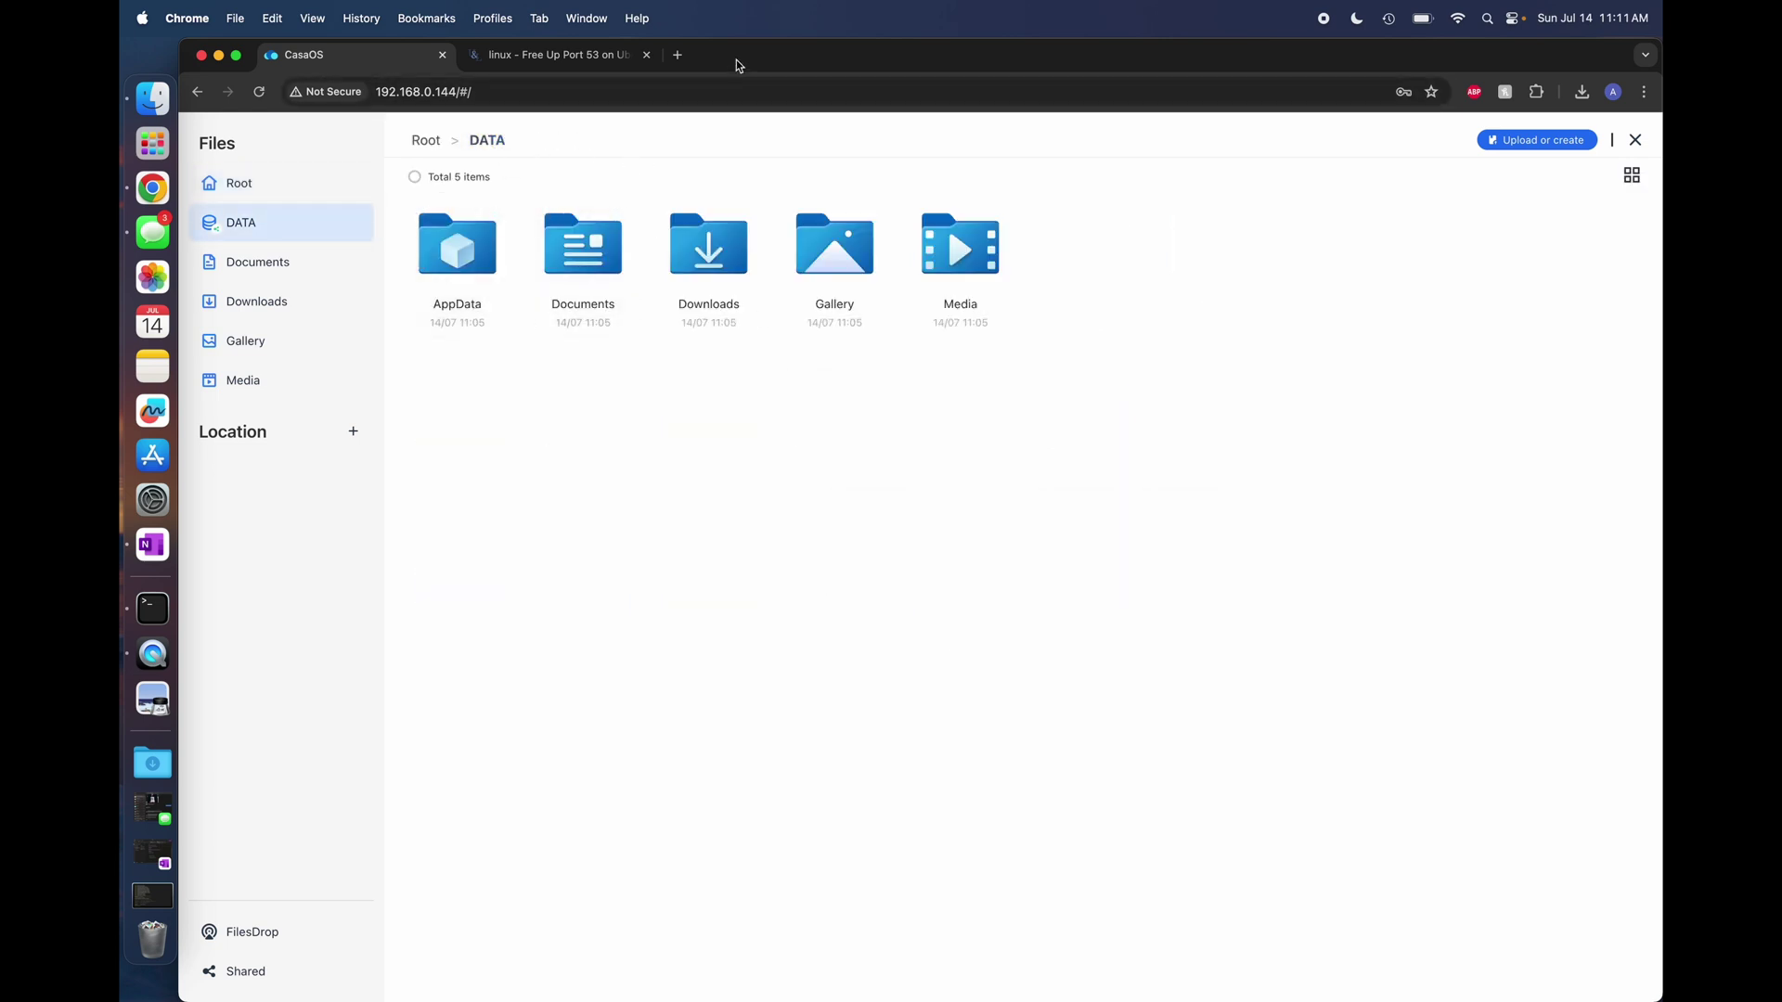
{"action": "left_click_drag", "start_coordinate": [737, 60], "coordinate": [776, 353]}
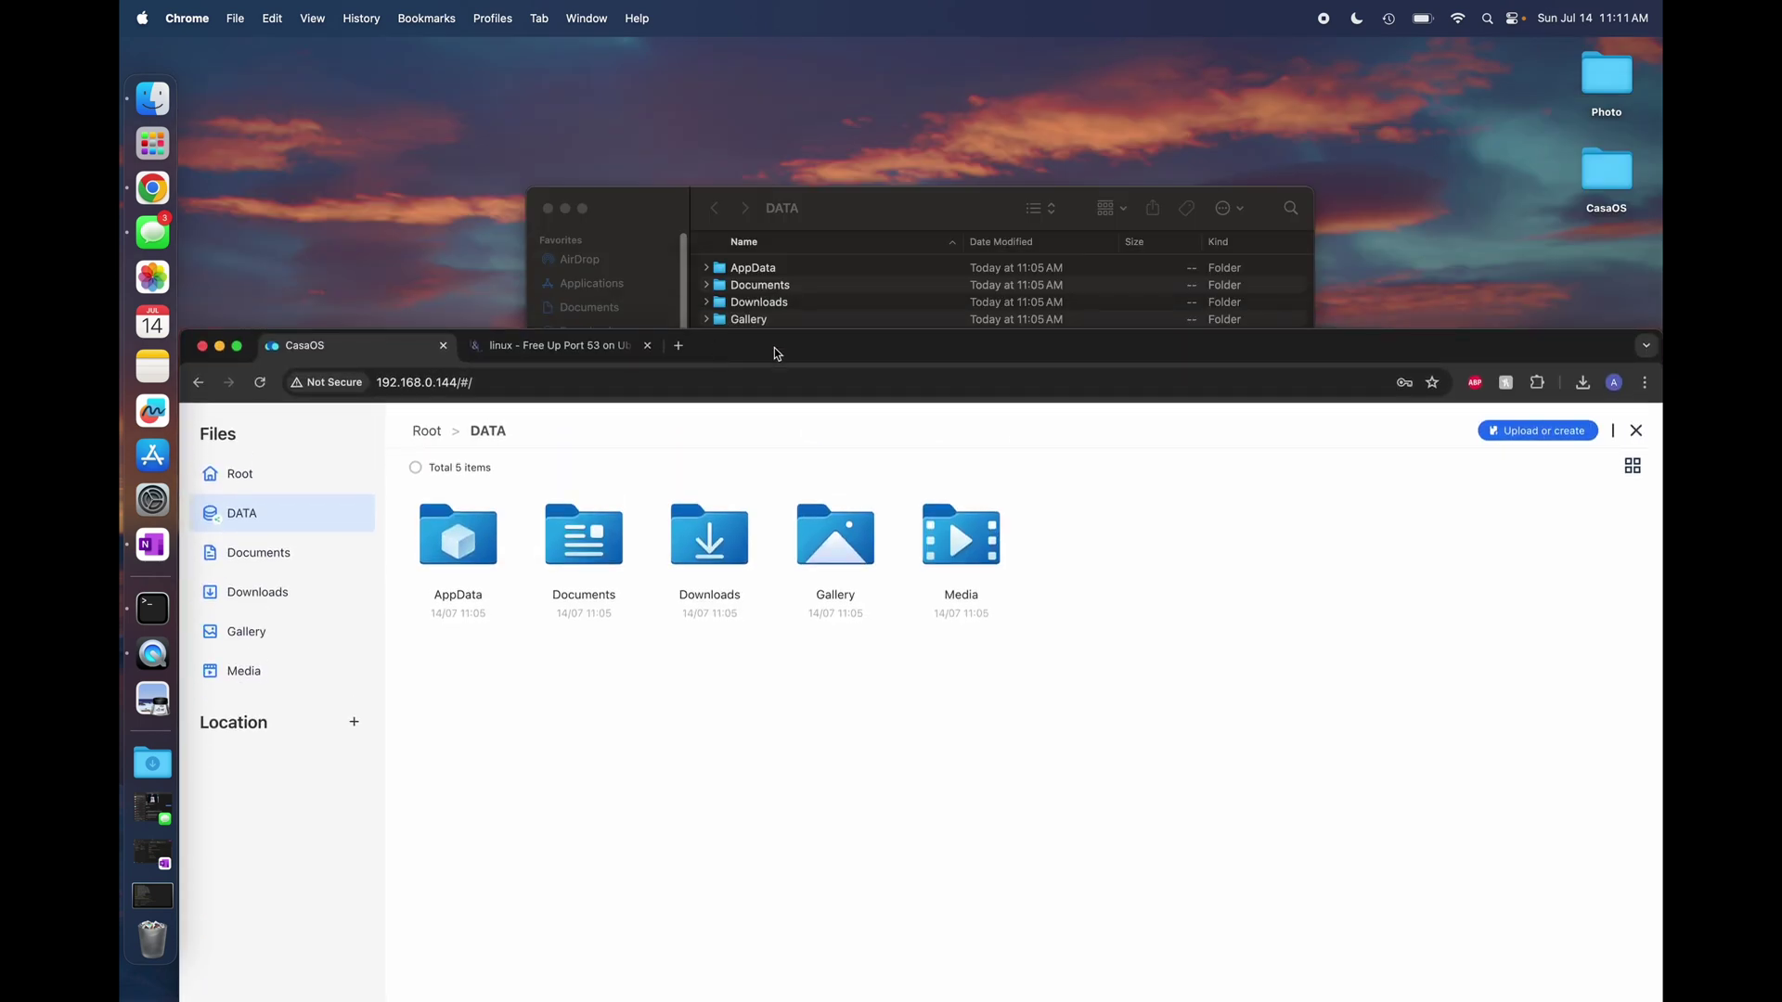
{"action": "left_click_drag", "start_coordinate": [835, 220], "coordinate": [778, 136]}
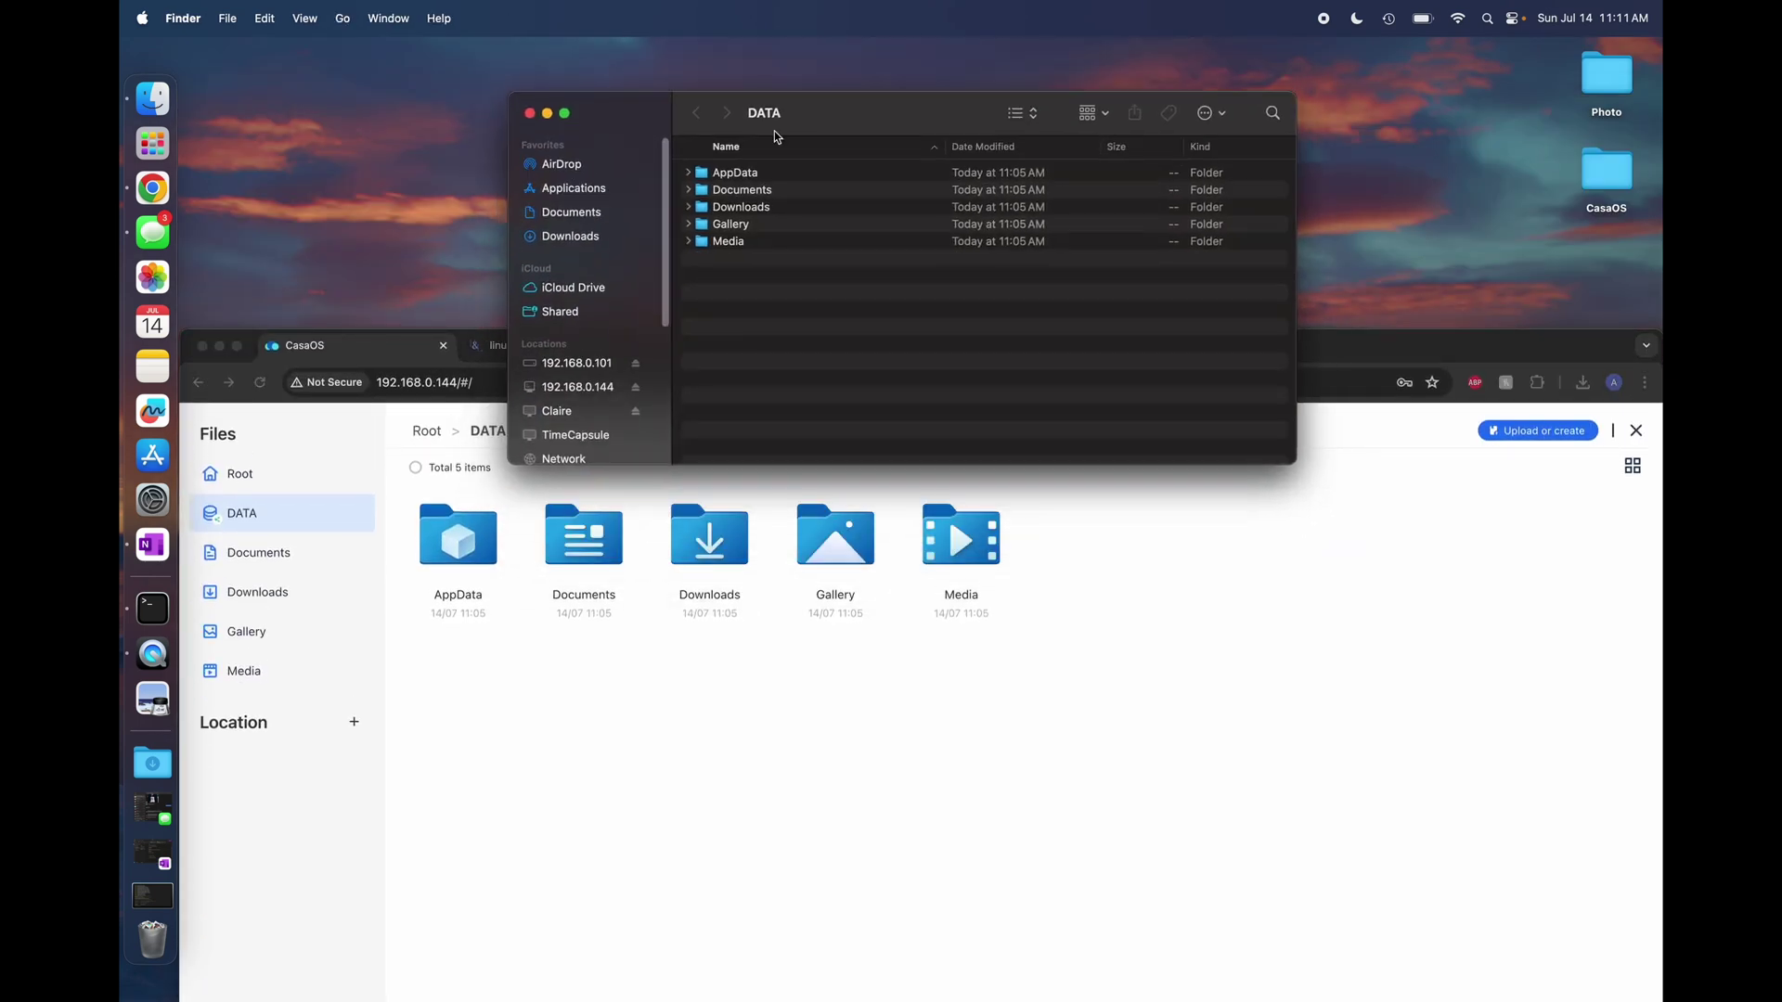
{"action": "double_click", "coordinate": [757, 208]}
Copy ebay listing from the local CasaOS folder into the server's Downloads folder.
{"action": "left_click", "coordinate": [1615, 182]}
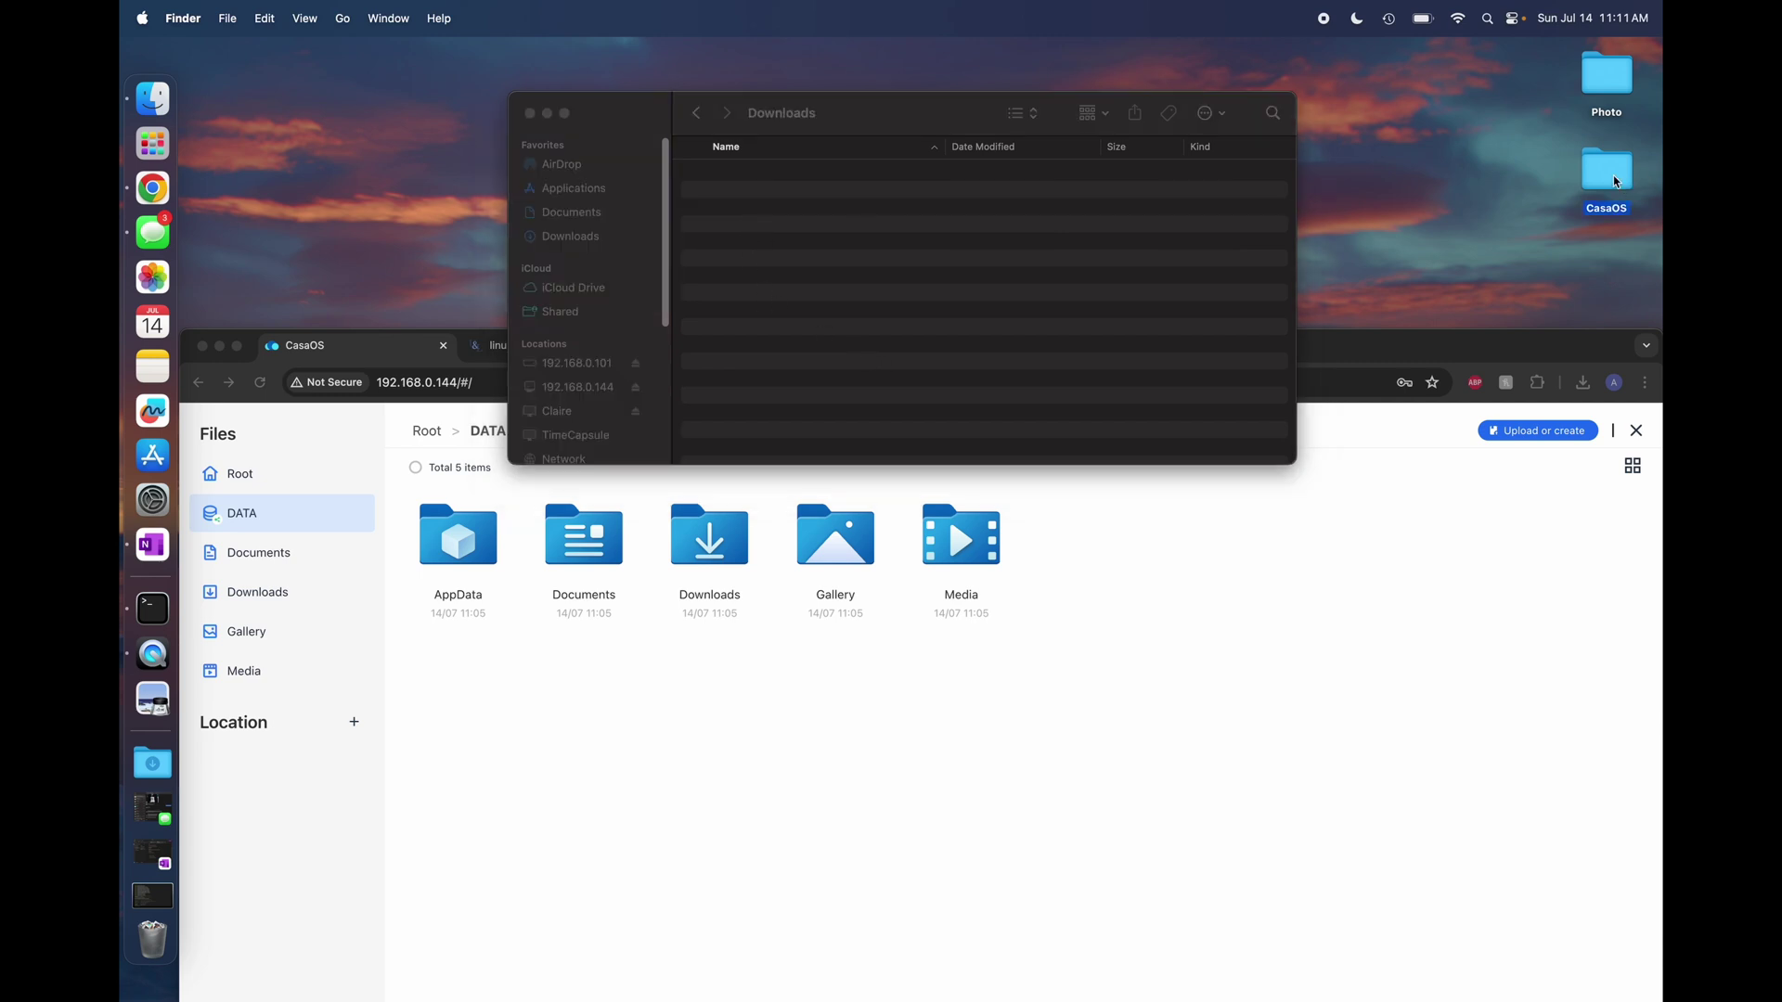
{"action": "double_click", "coordinate": [1615, 182]}
{"action": "key", "text": "super+a"}
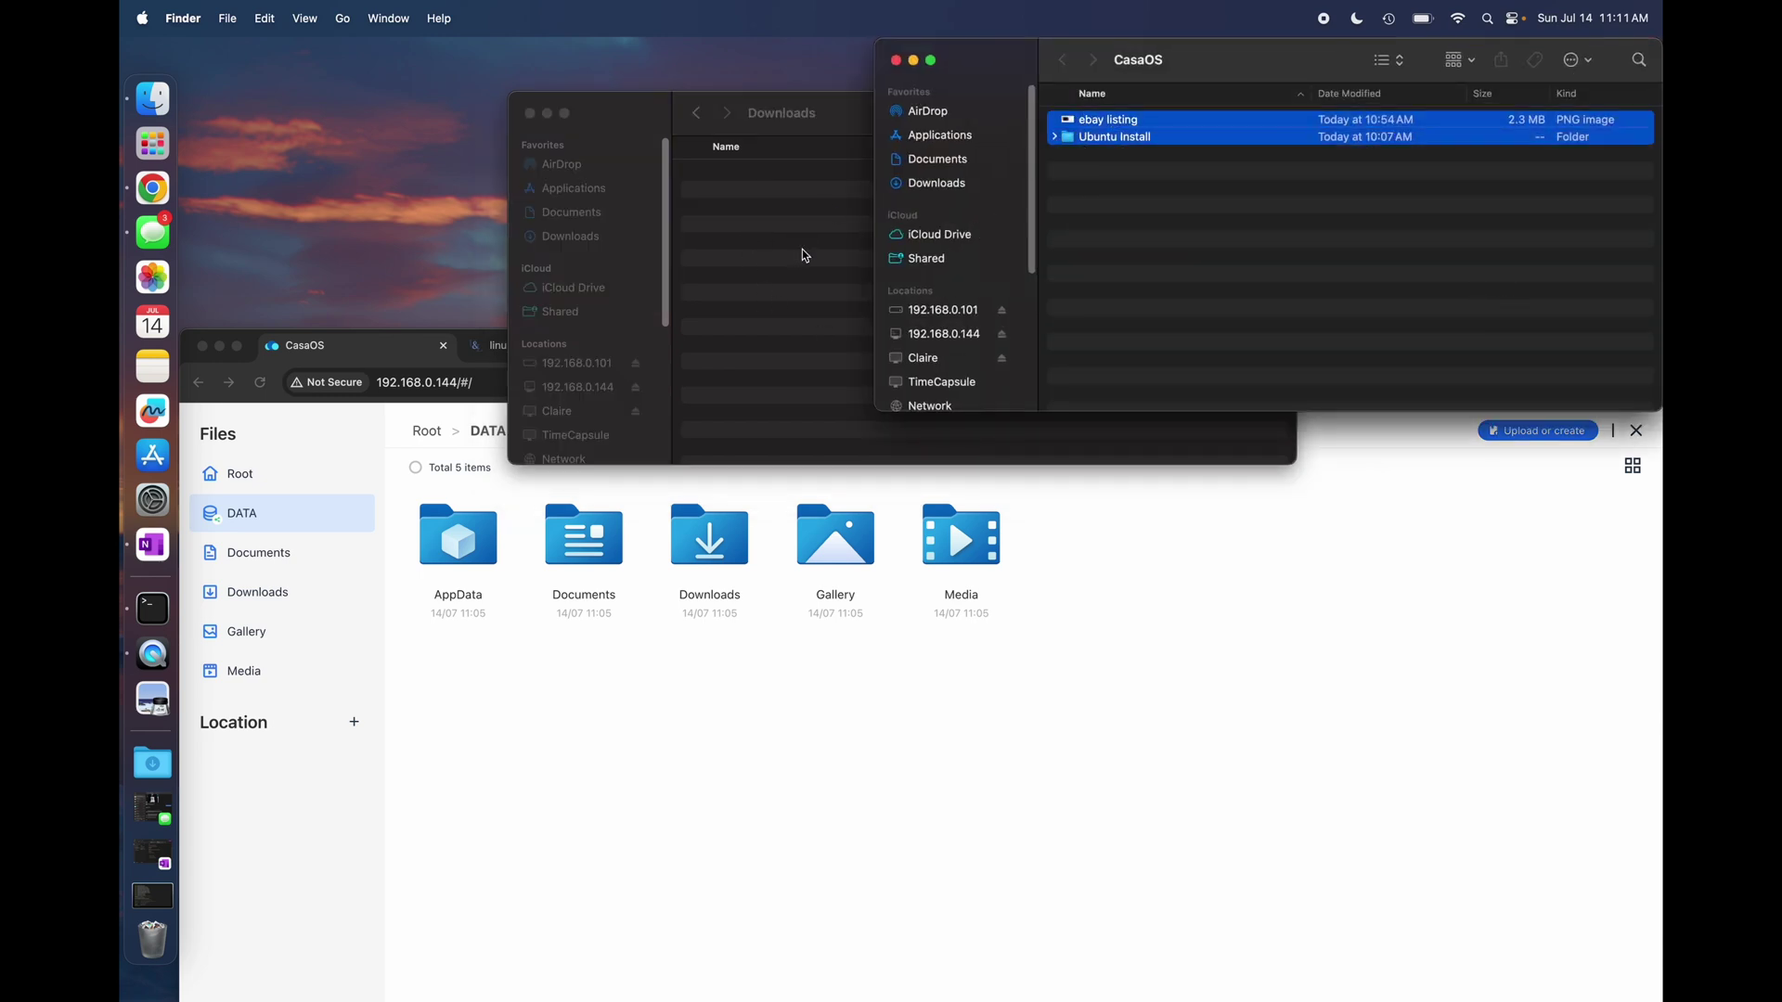
{"action": "left_click", "coordinate": [1197, 209]}
{"action": "left_click_drag", "start_coordinate": [1117, 121], "coordinate": [828, 240]}
Confirm ebay listing.png appears in CasaOS Files Downloads by previewing it, then close Files.
{"action": "left_click", "coordinate": [793, 417]}
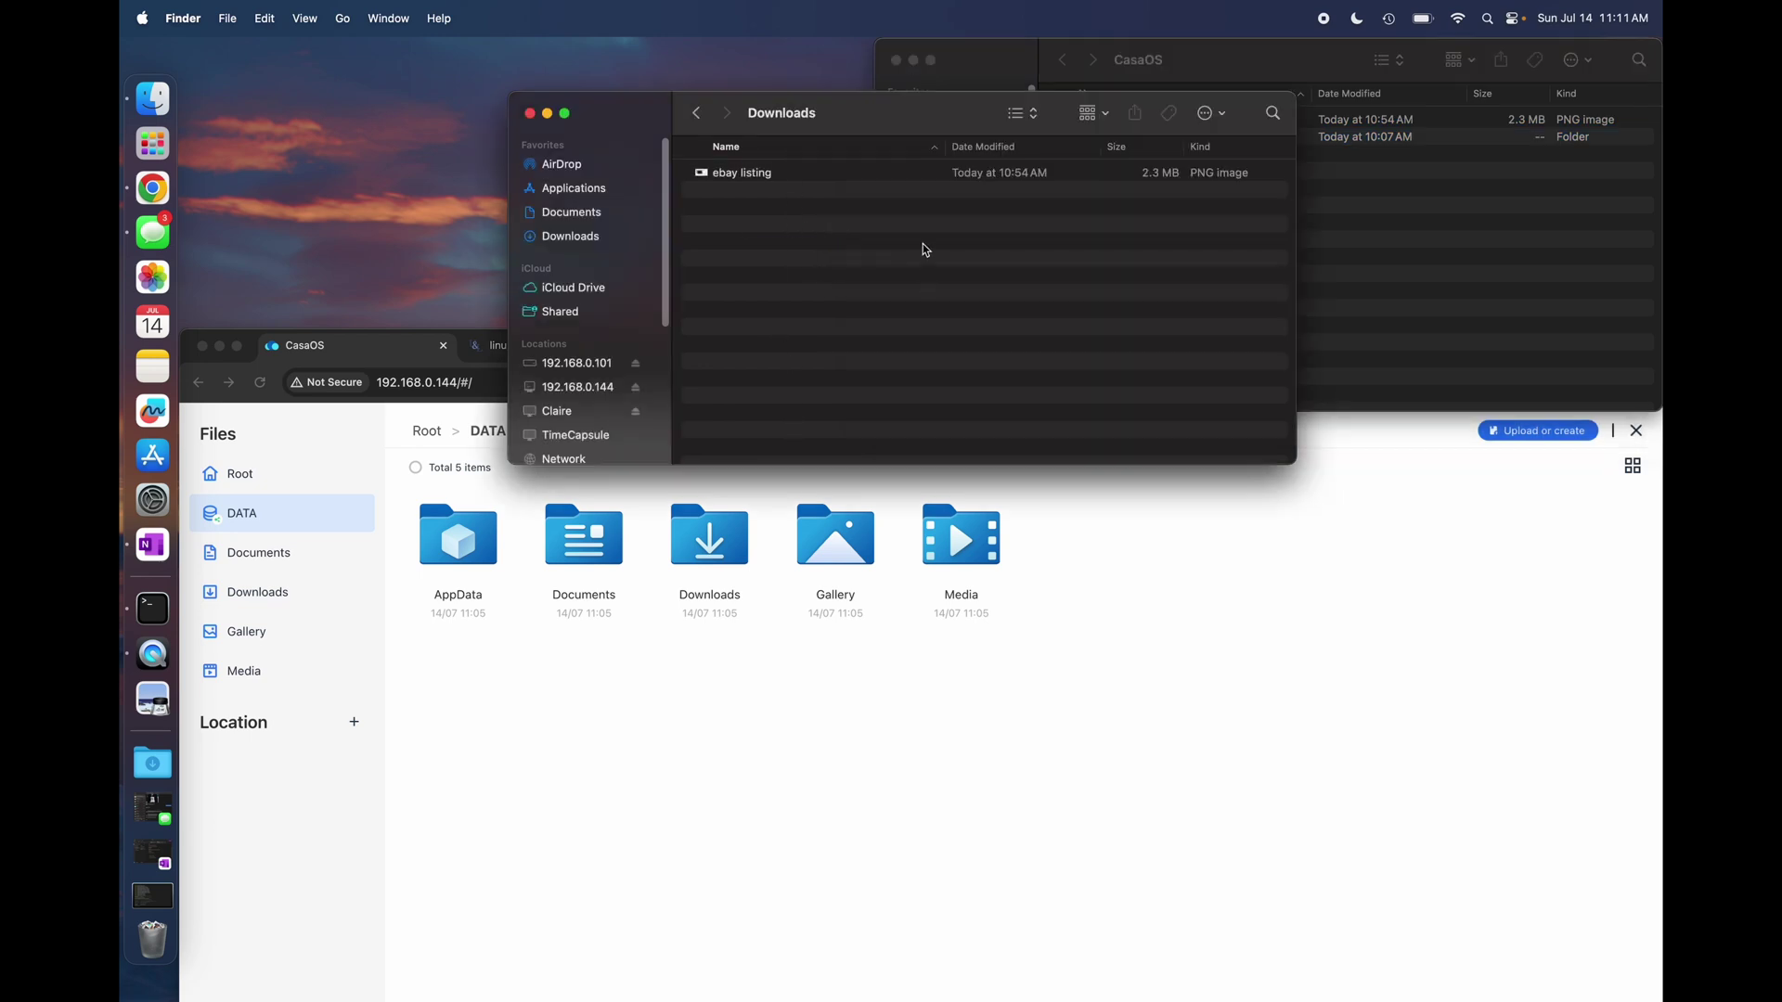
{"action": "left_click", "coordinate": [843, 777]}
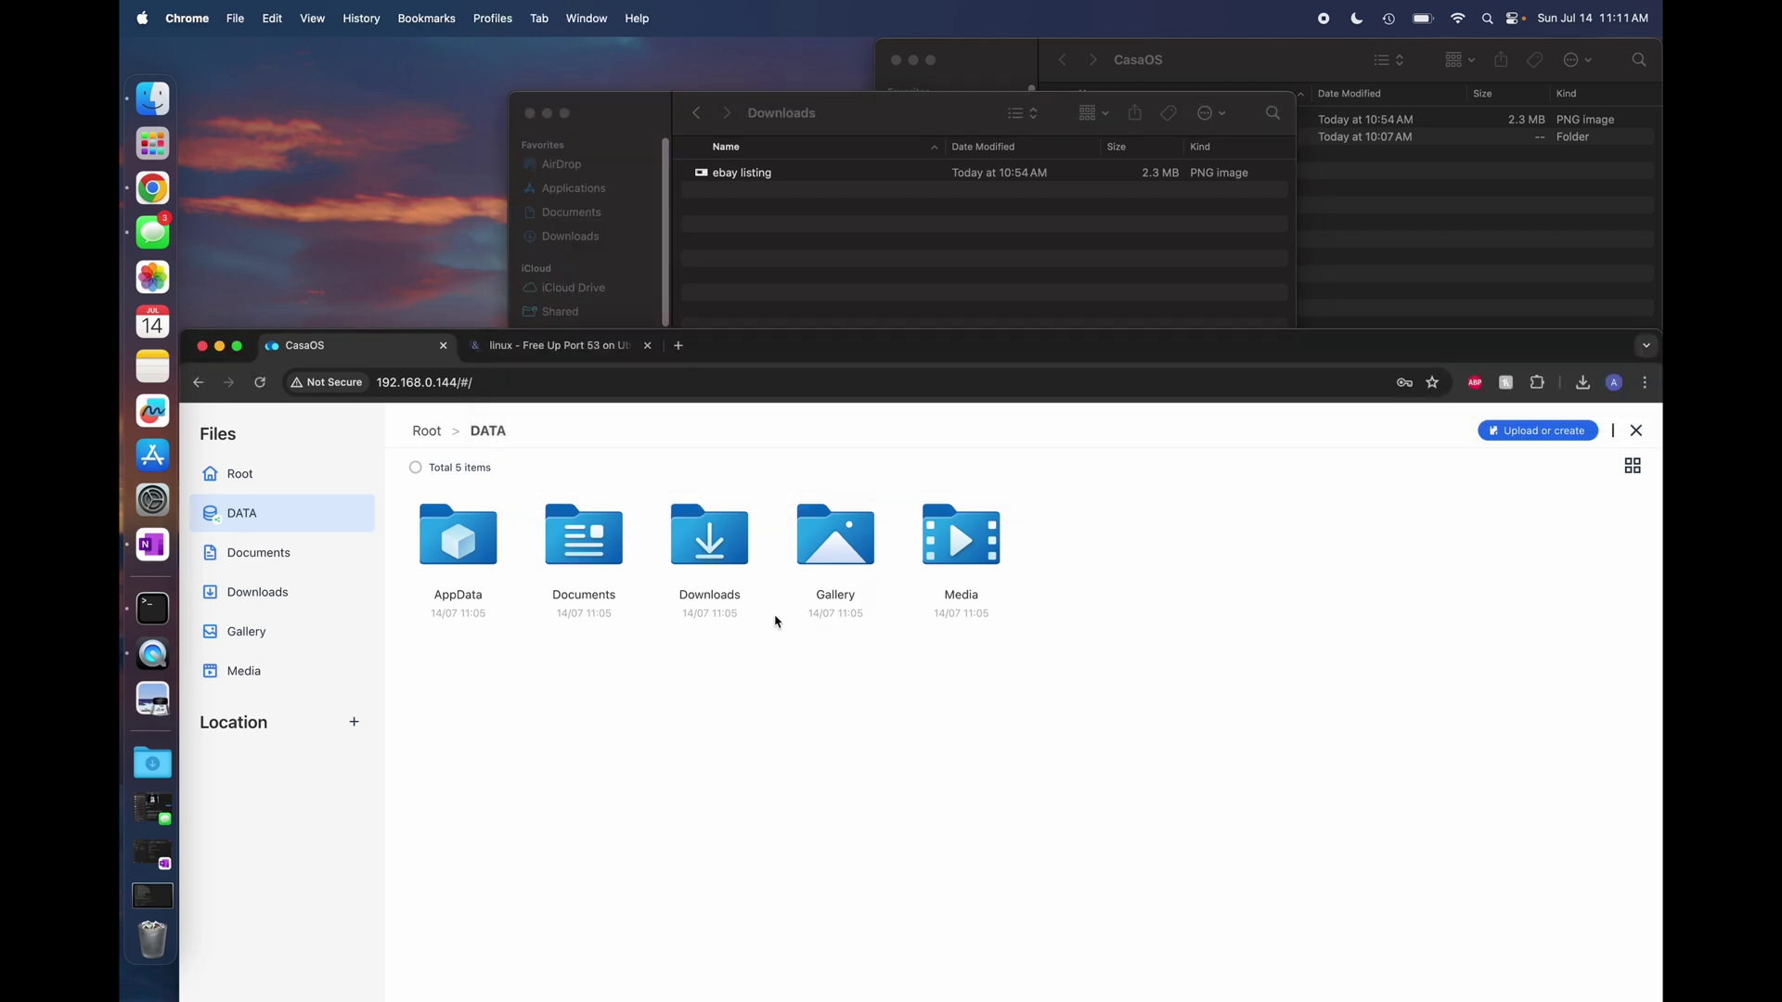
{"action": "left_click", "coordinate": [709, 539]}
{"action": "left_click_drag", "start_coordinate": [720, 346], "coordinate": [750, 146]}
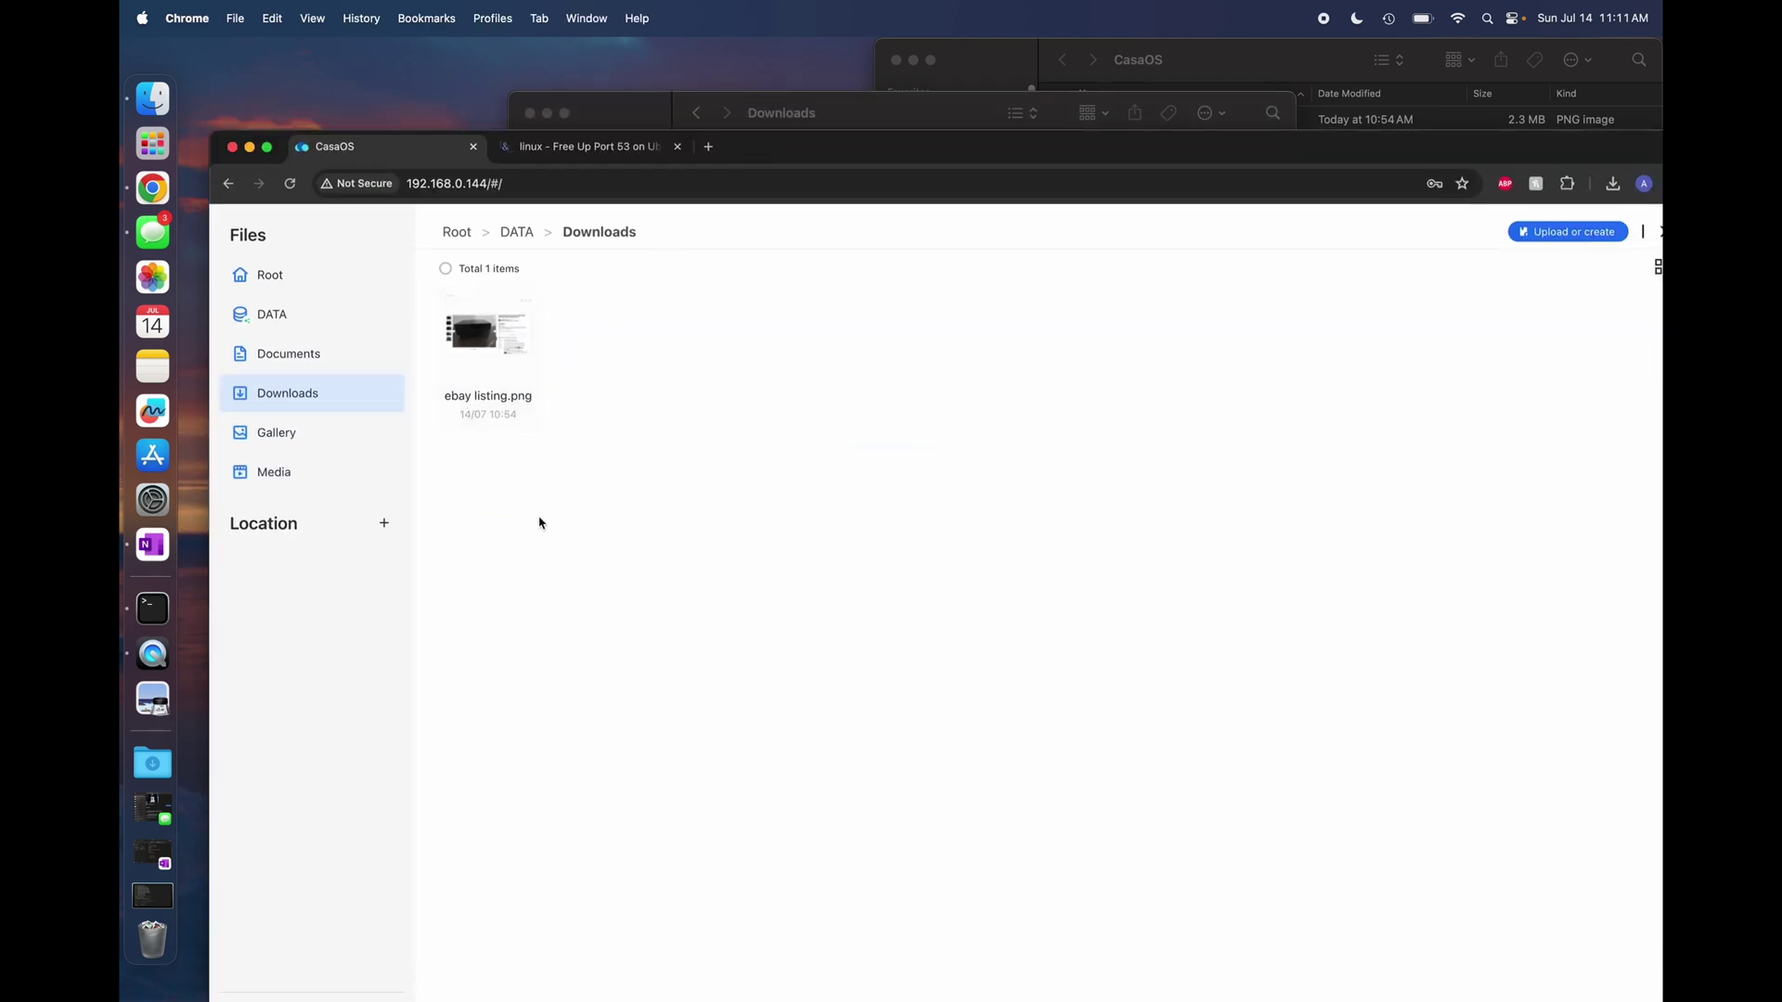
{"action": "left_click", "coordinate": [502, 332]}
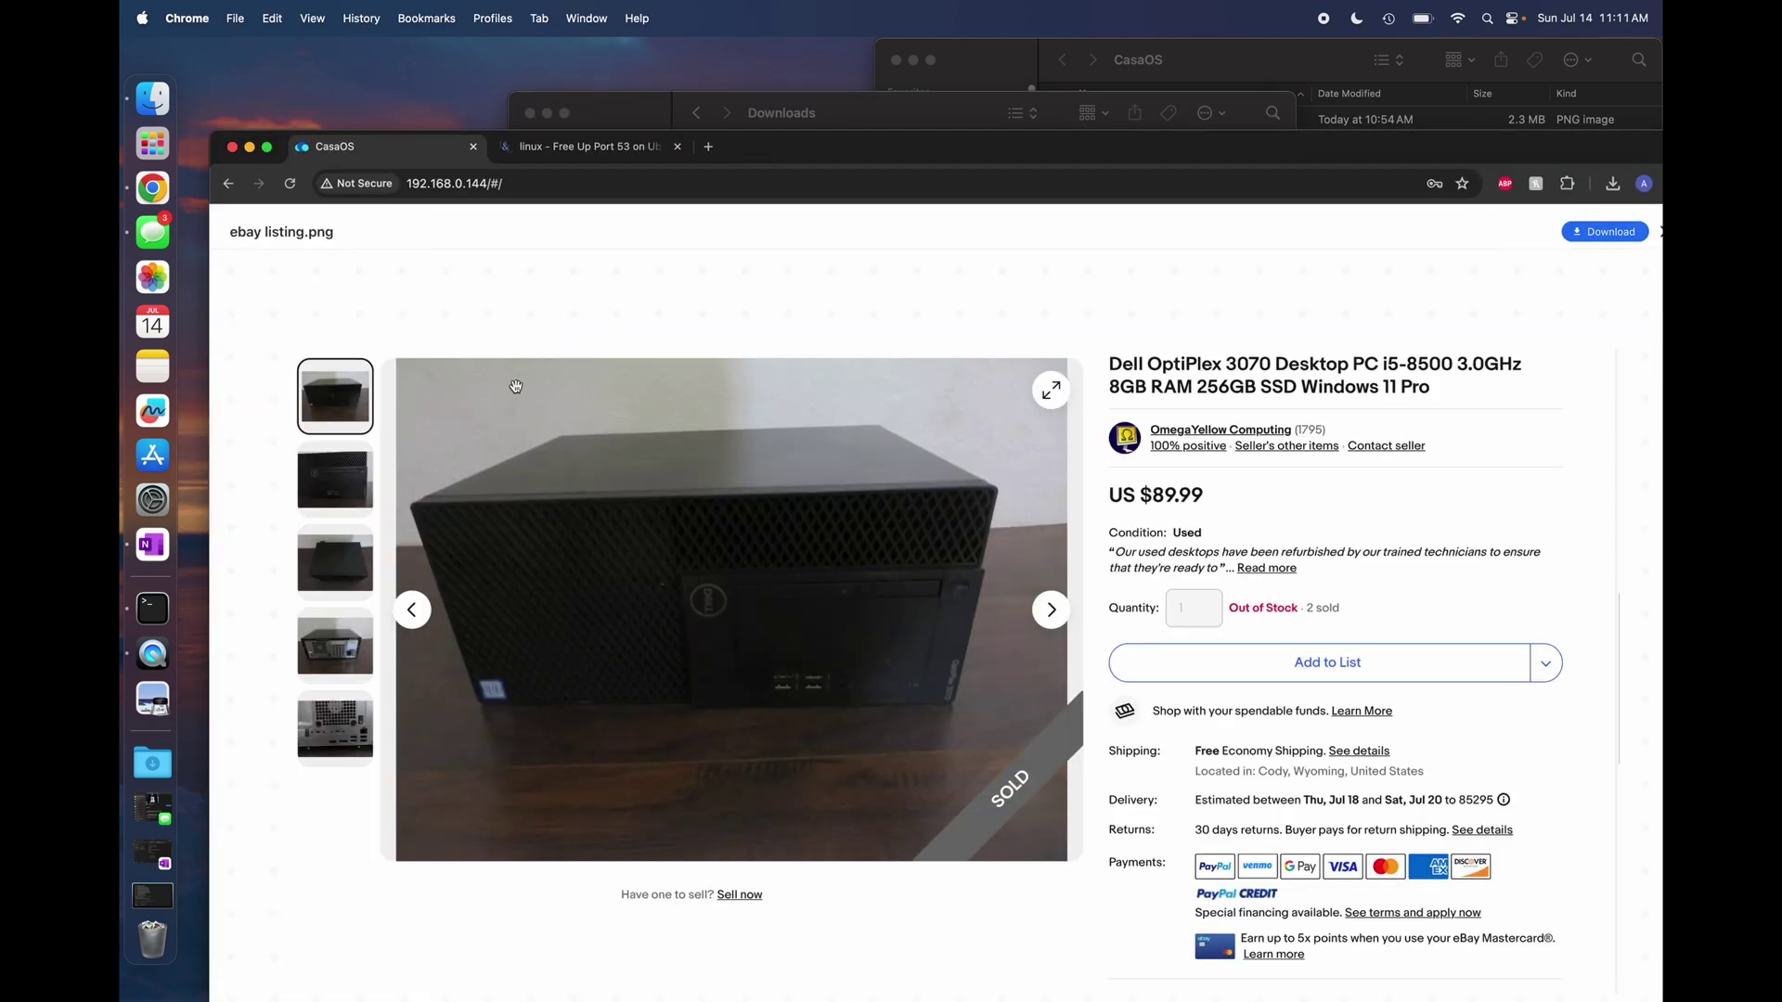
{"action": "double_click", "coordinate": [859, 156]}
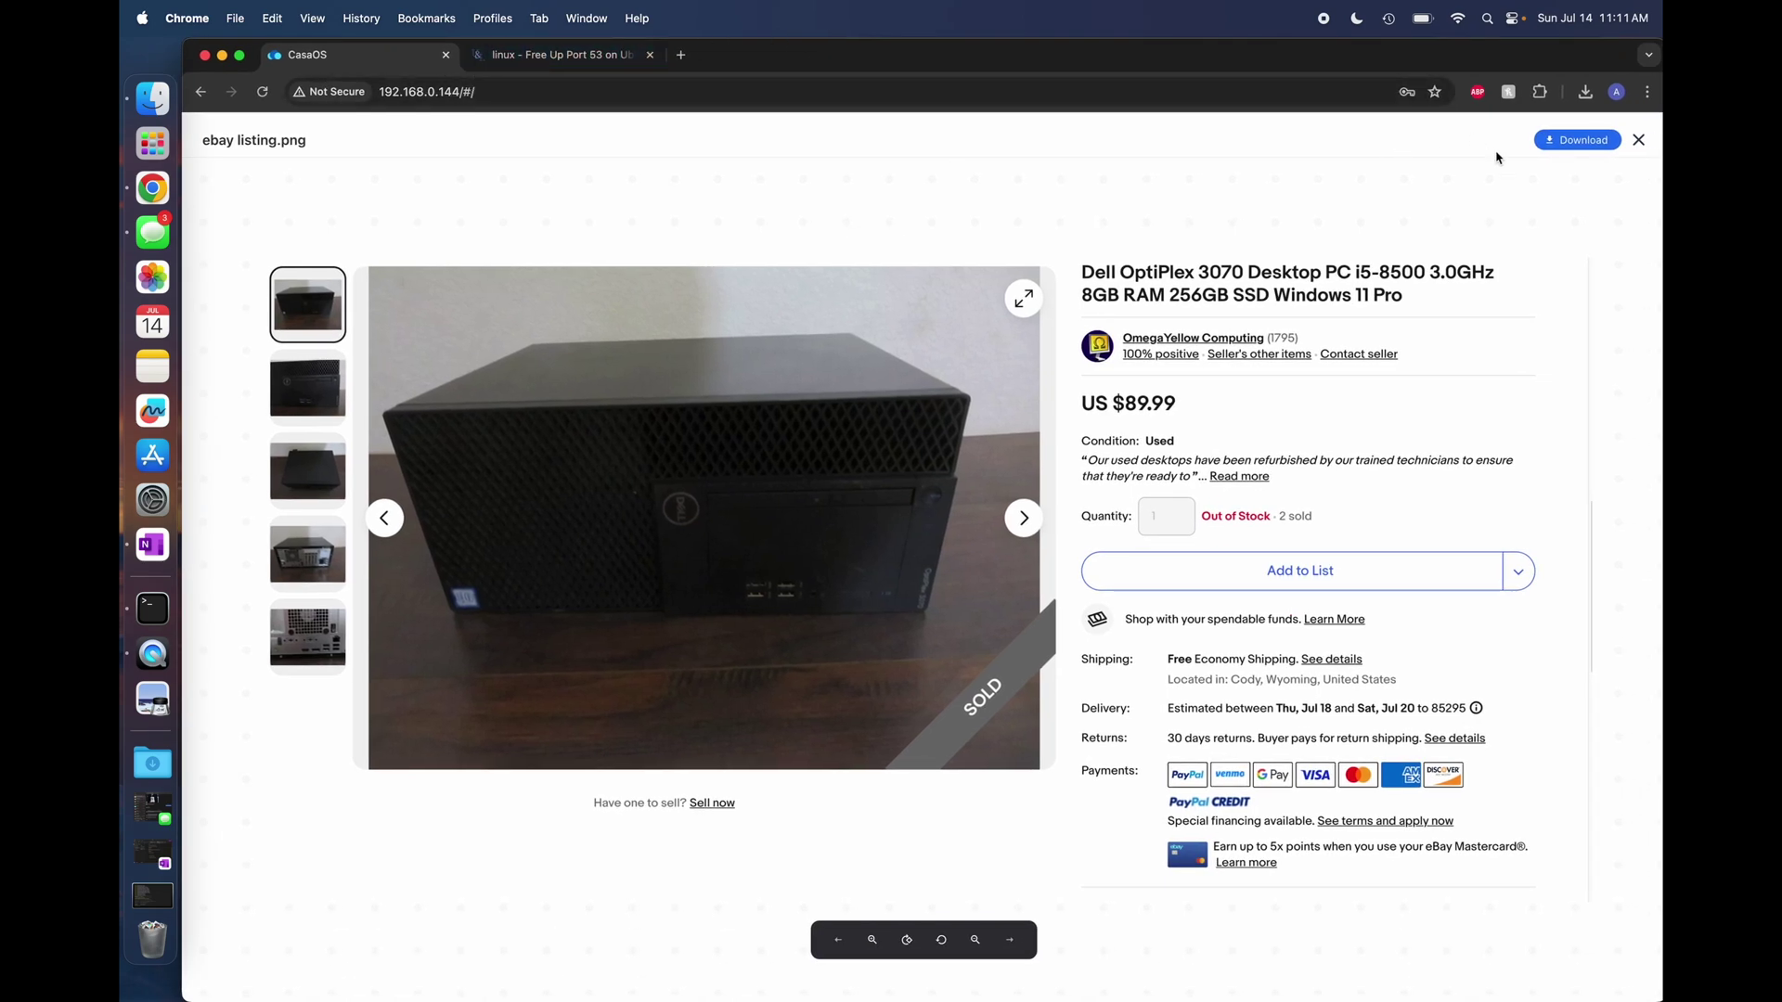
{"action": "left_click", "coordinate": [1638, 140]}
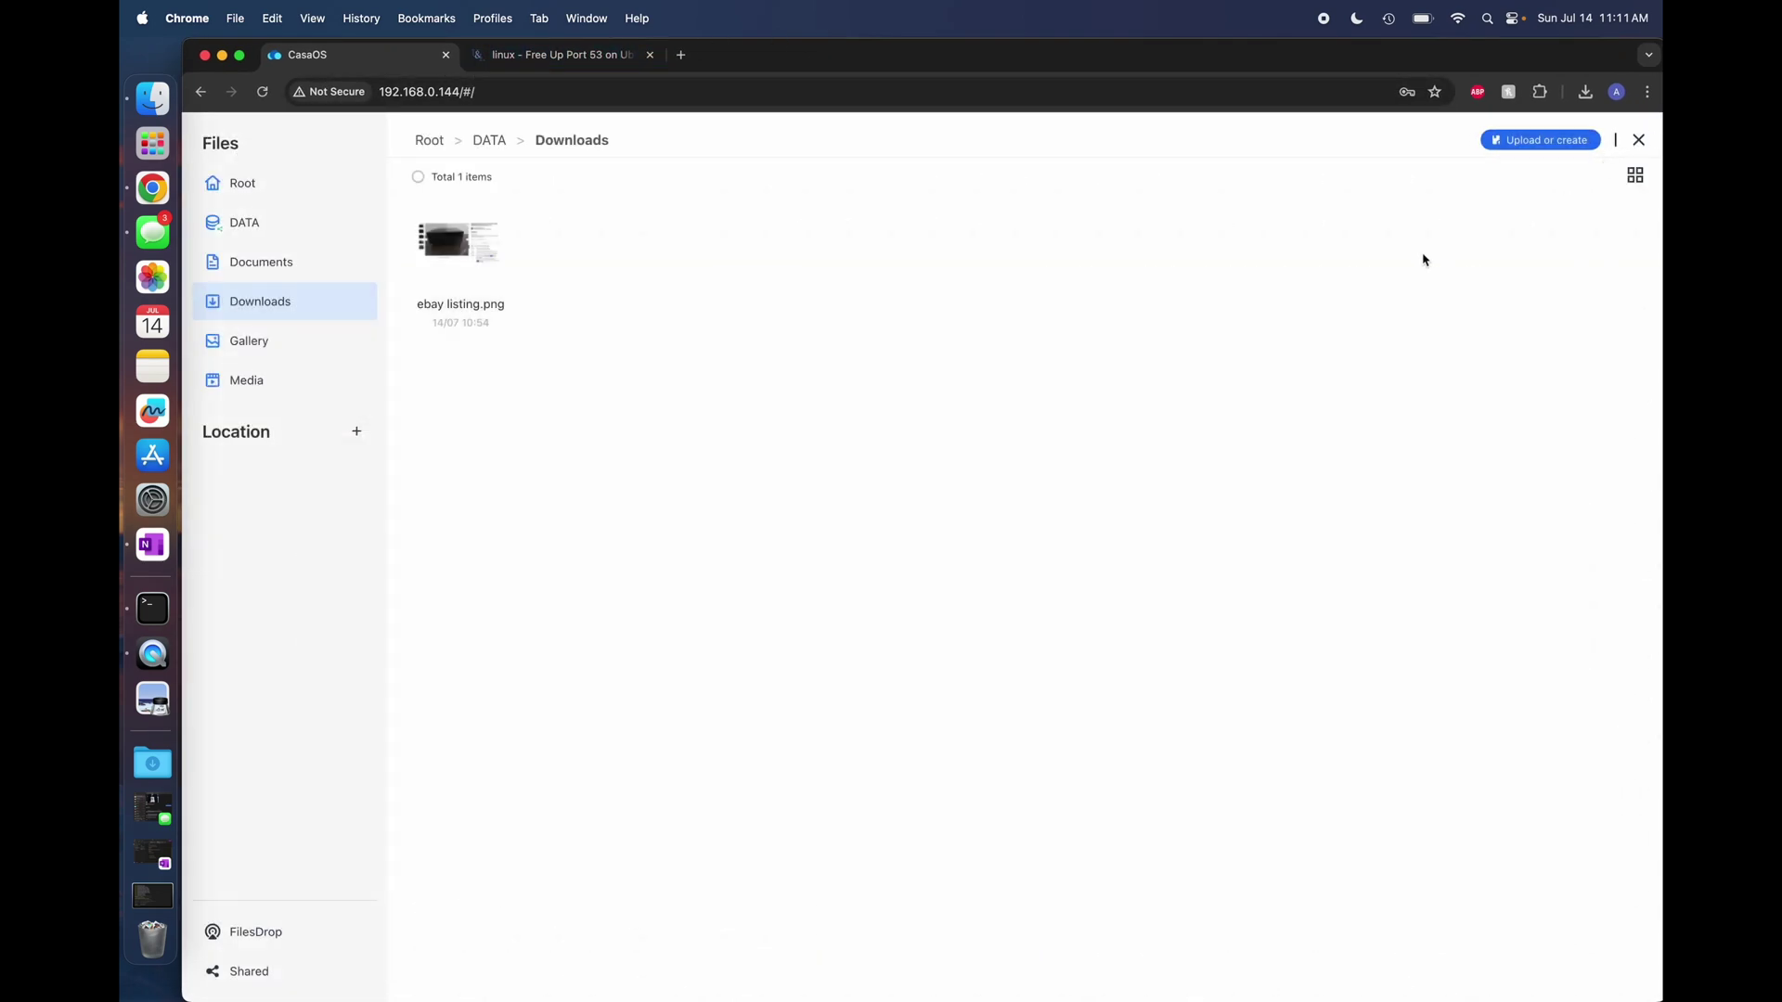
{"action": "left_click", "coordinate": [1638, 140]}
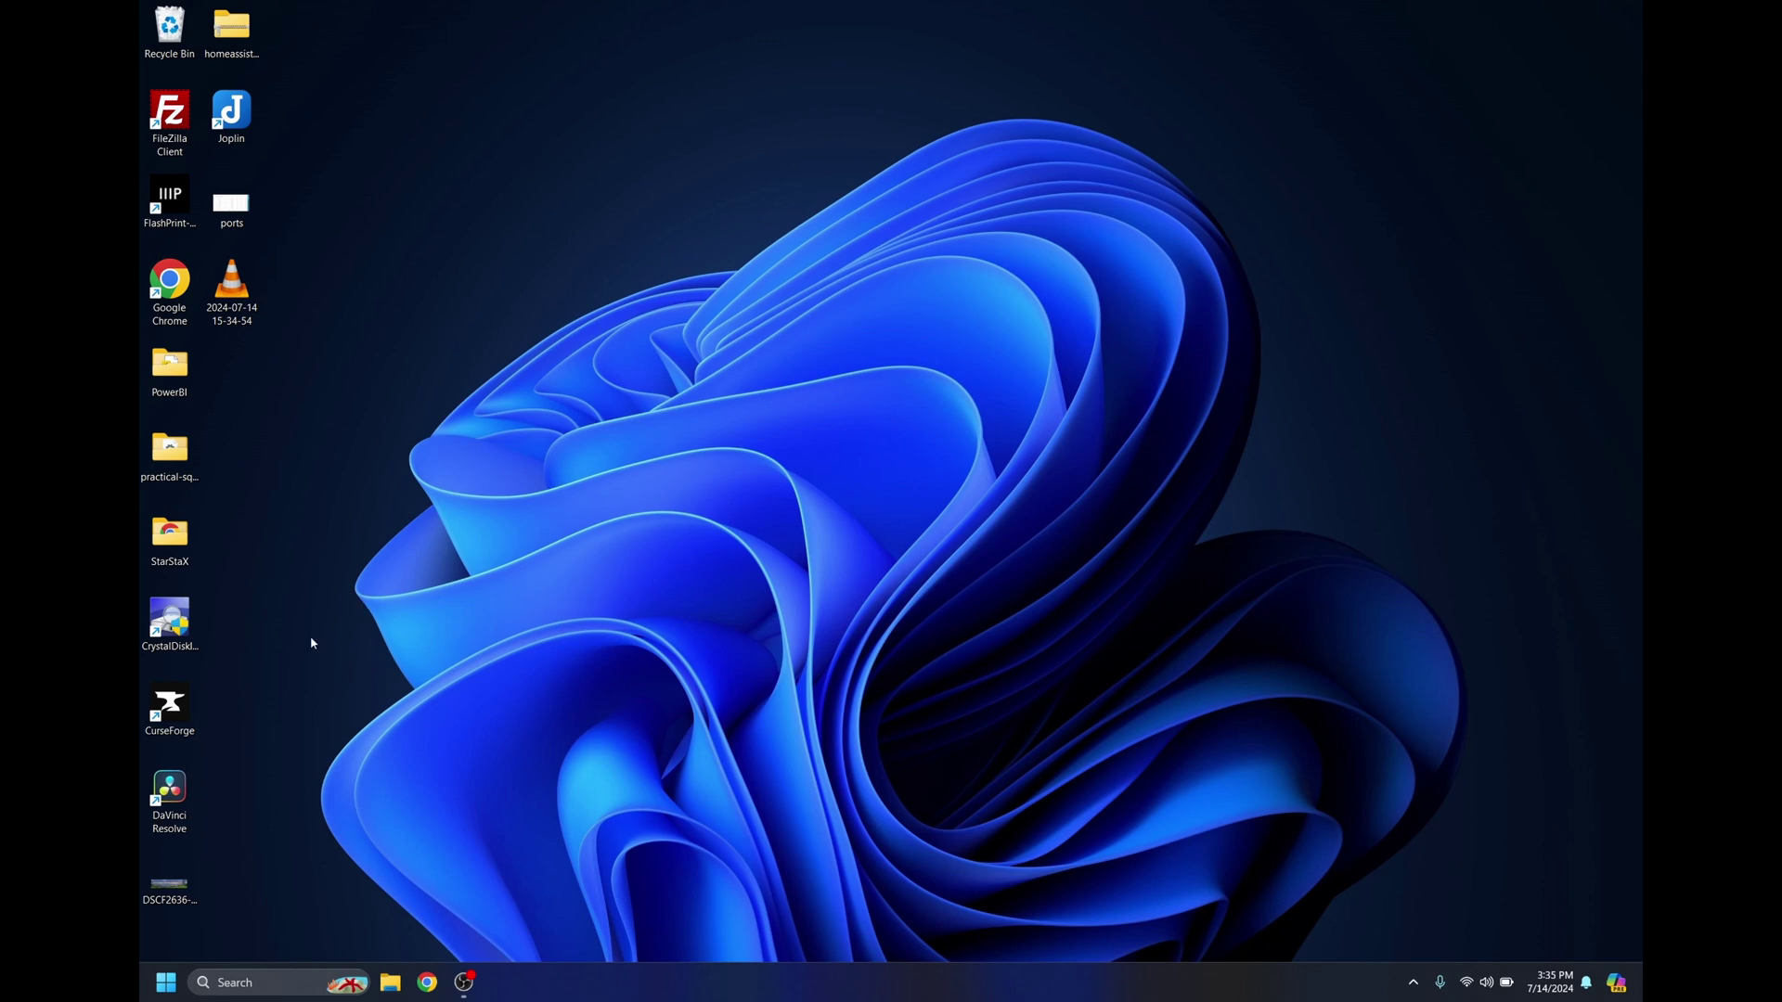
Browse to \\192.168.0.144 in a new File Explorer window and open the data share's Downloads folder.
{"action": "key", "text": "super+e"}
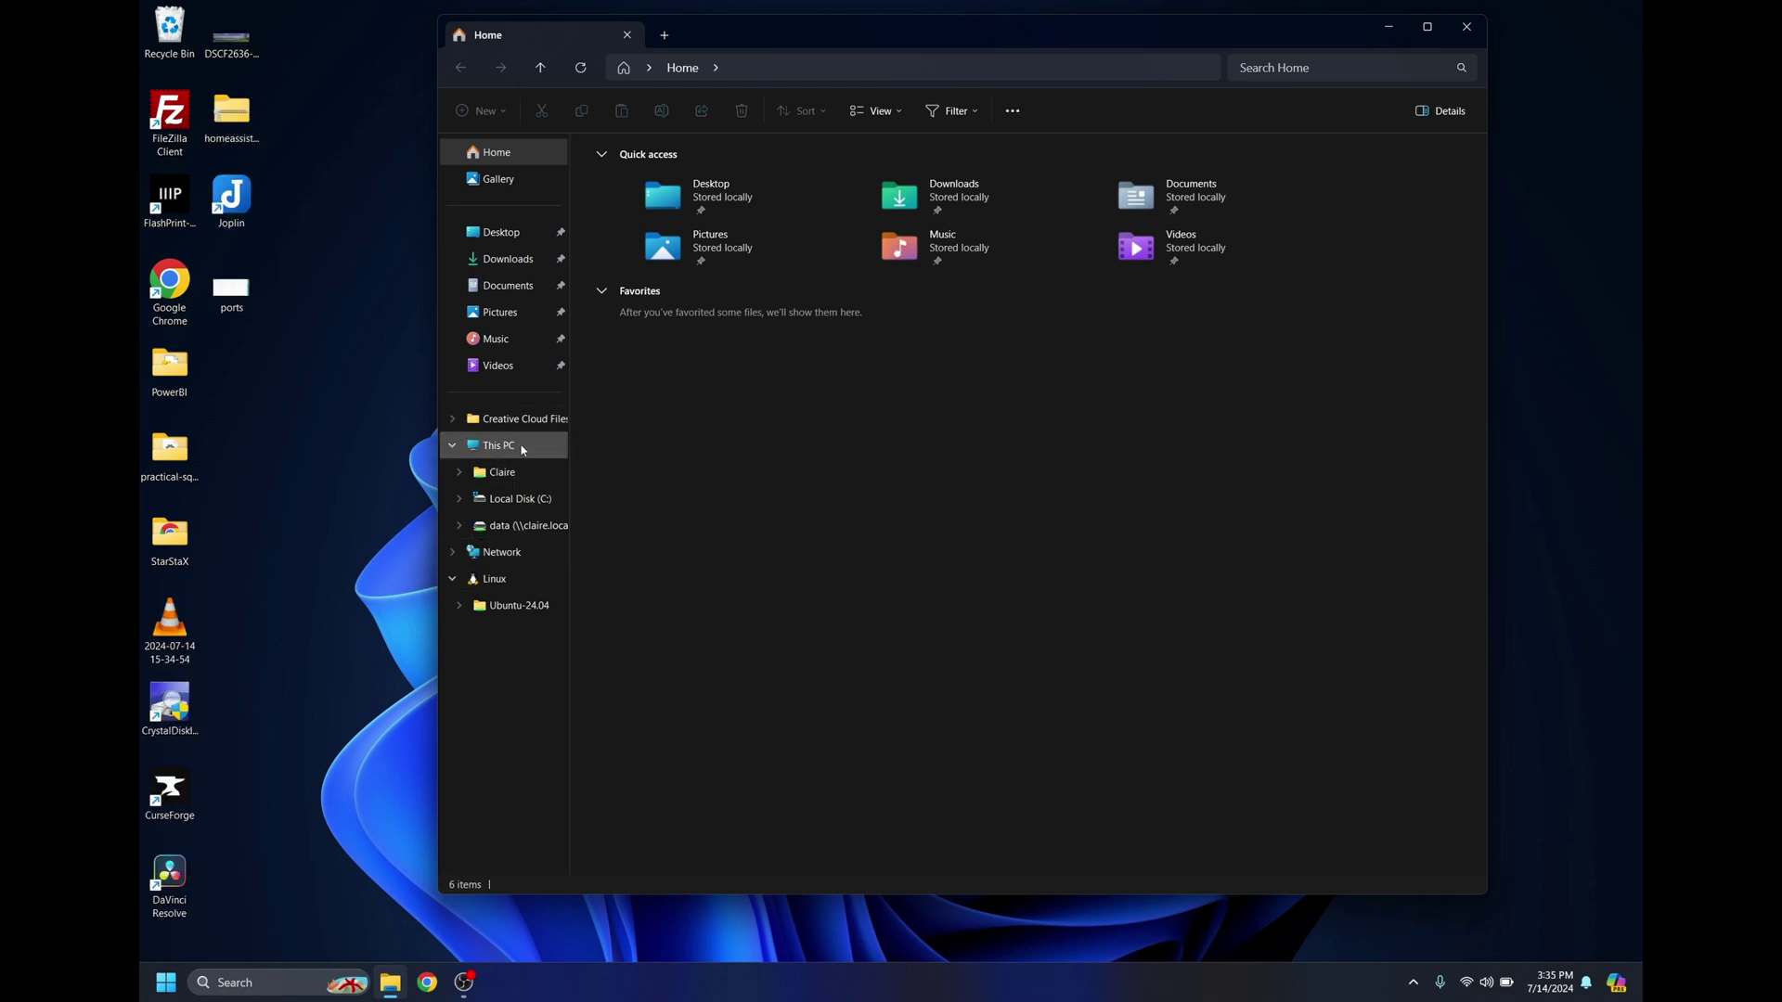
{"action": "left_click", "coordinate": [927, 69]}
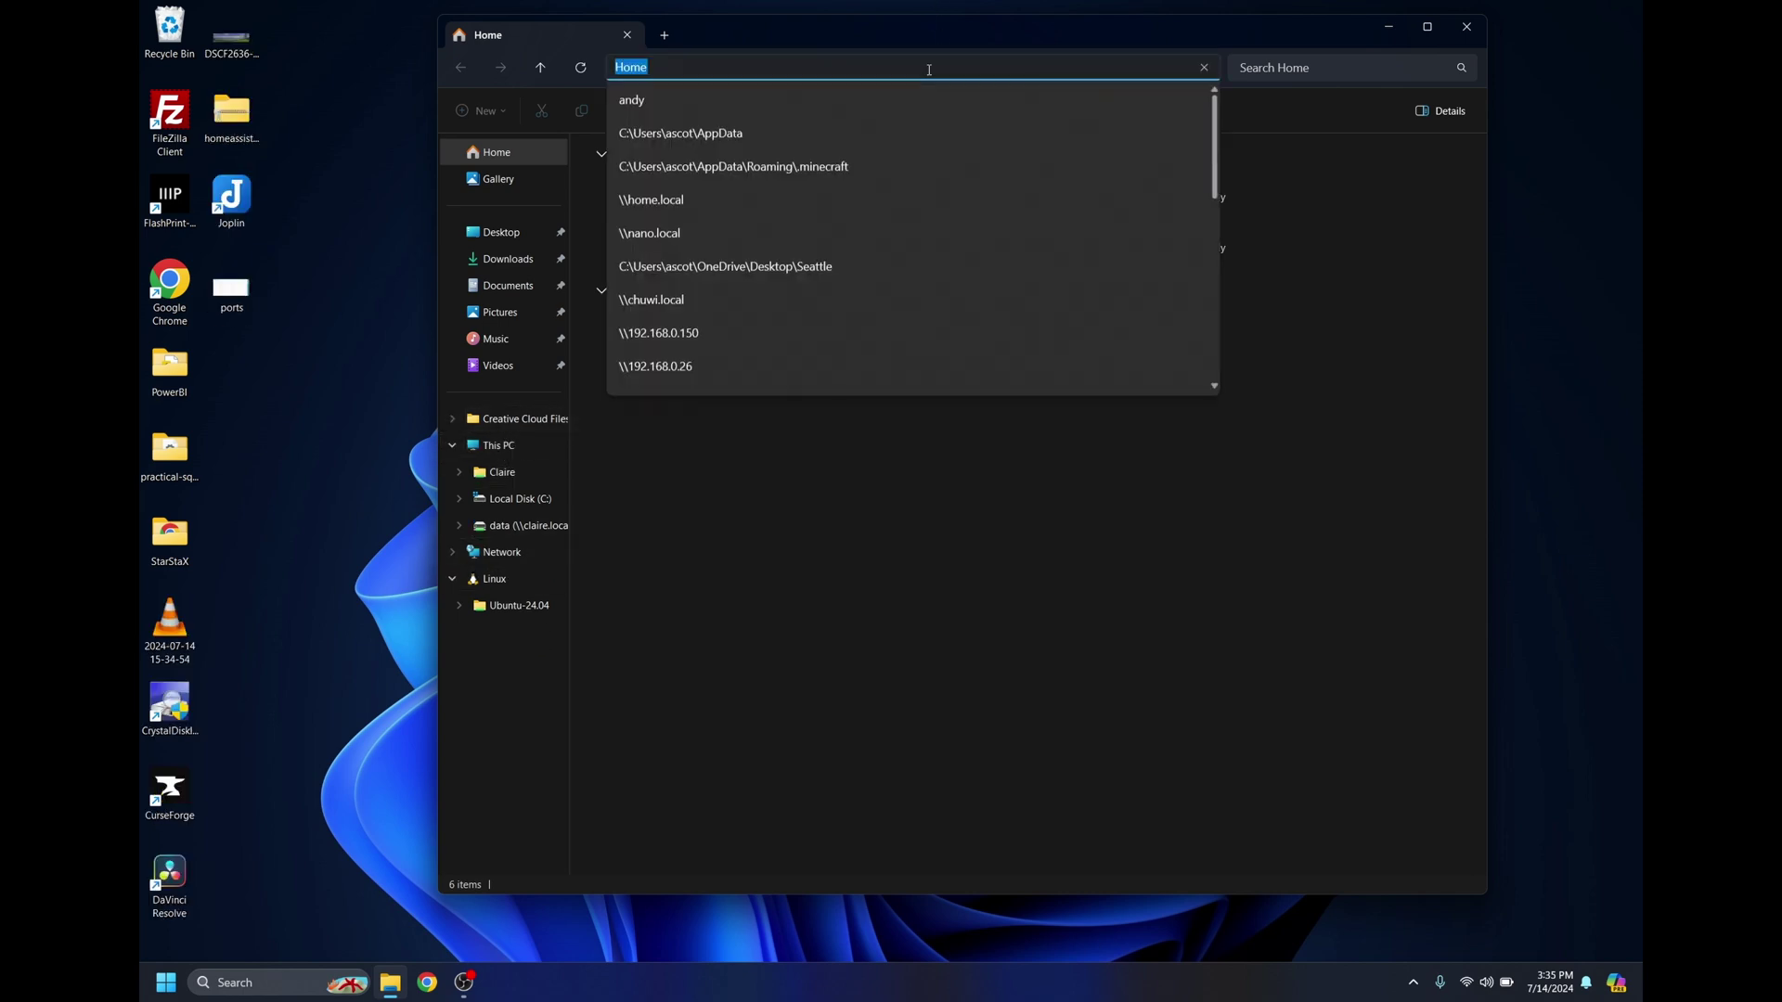
{"action": "type", "text": "\\\\"}
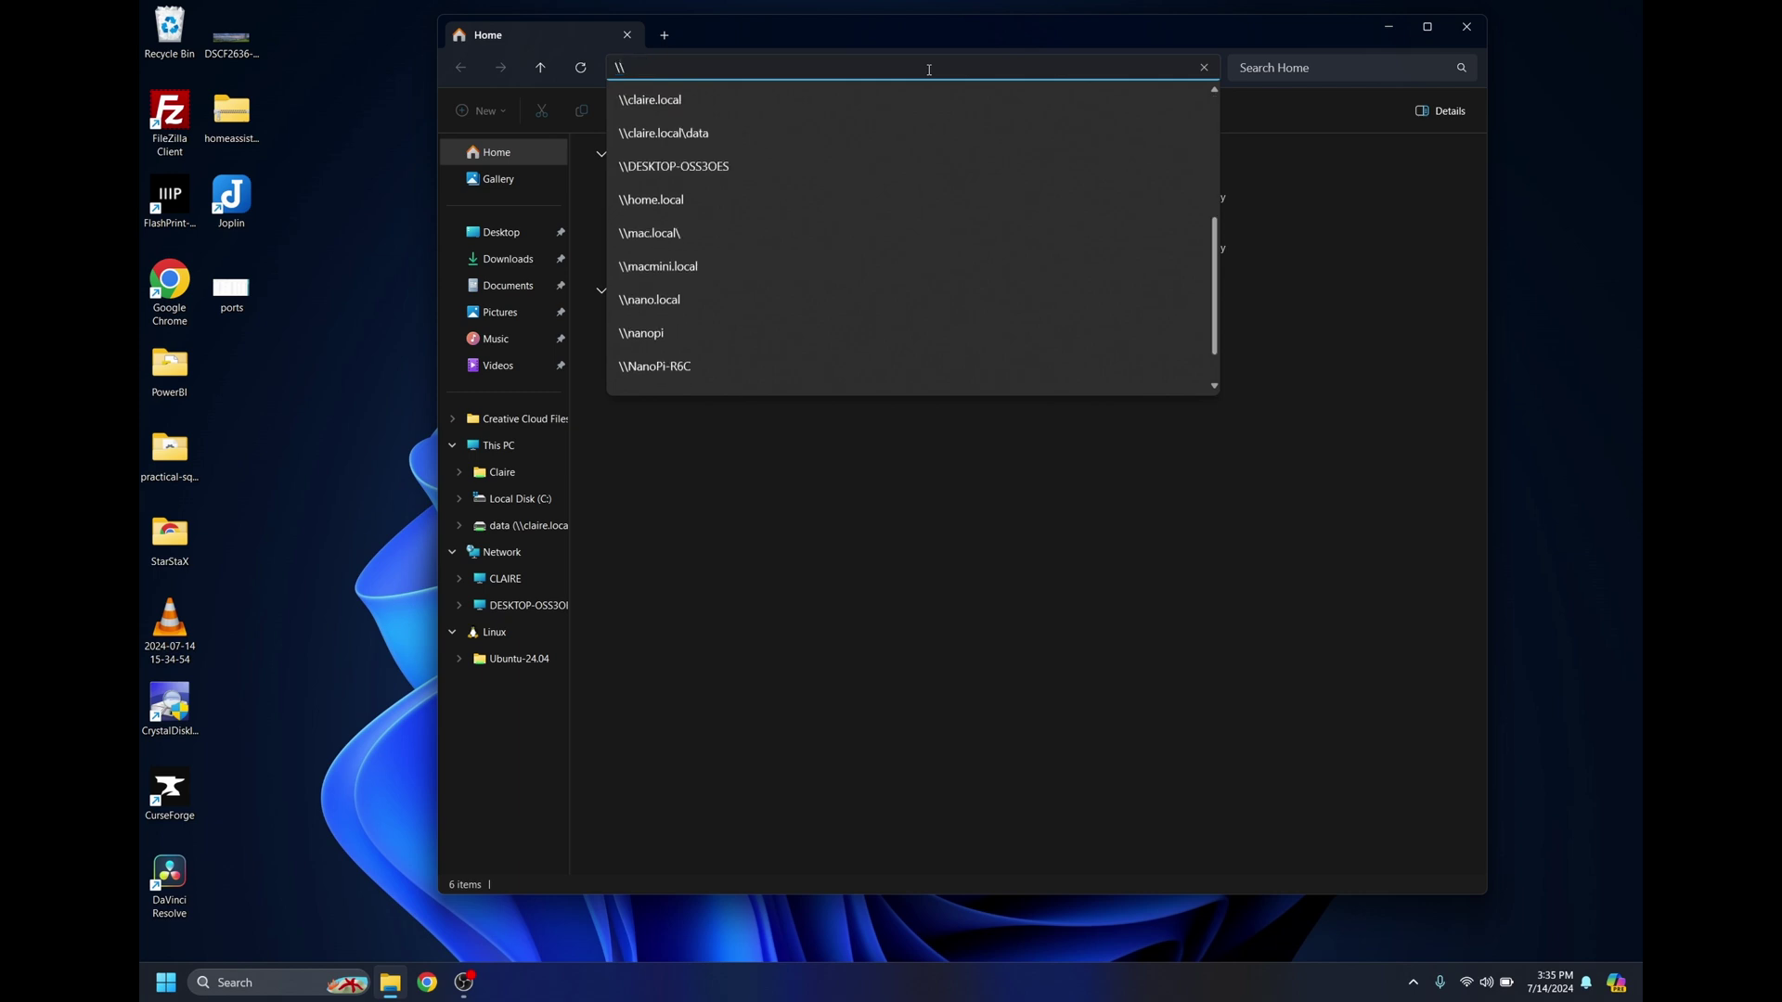
{"action": "type", "text": "192.168."}
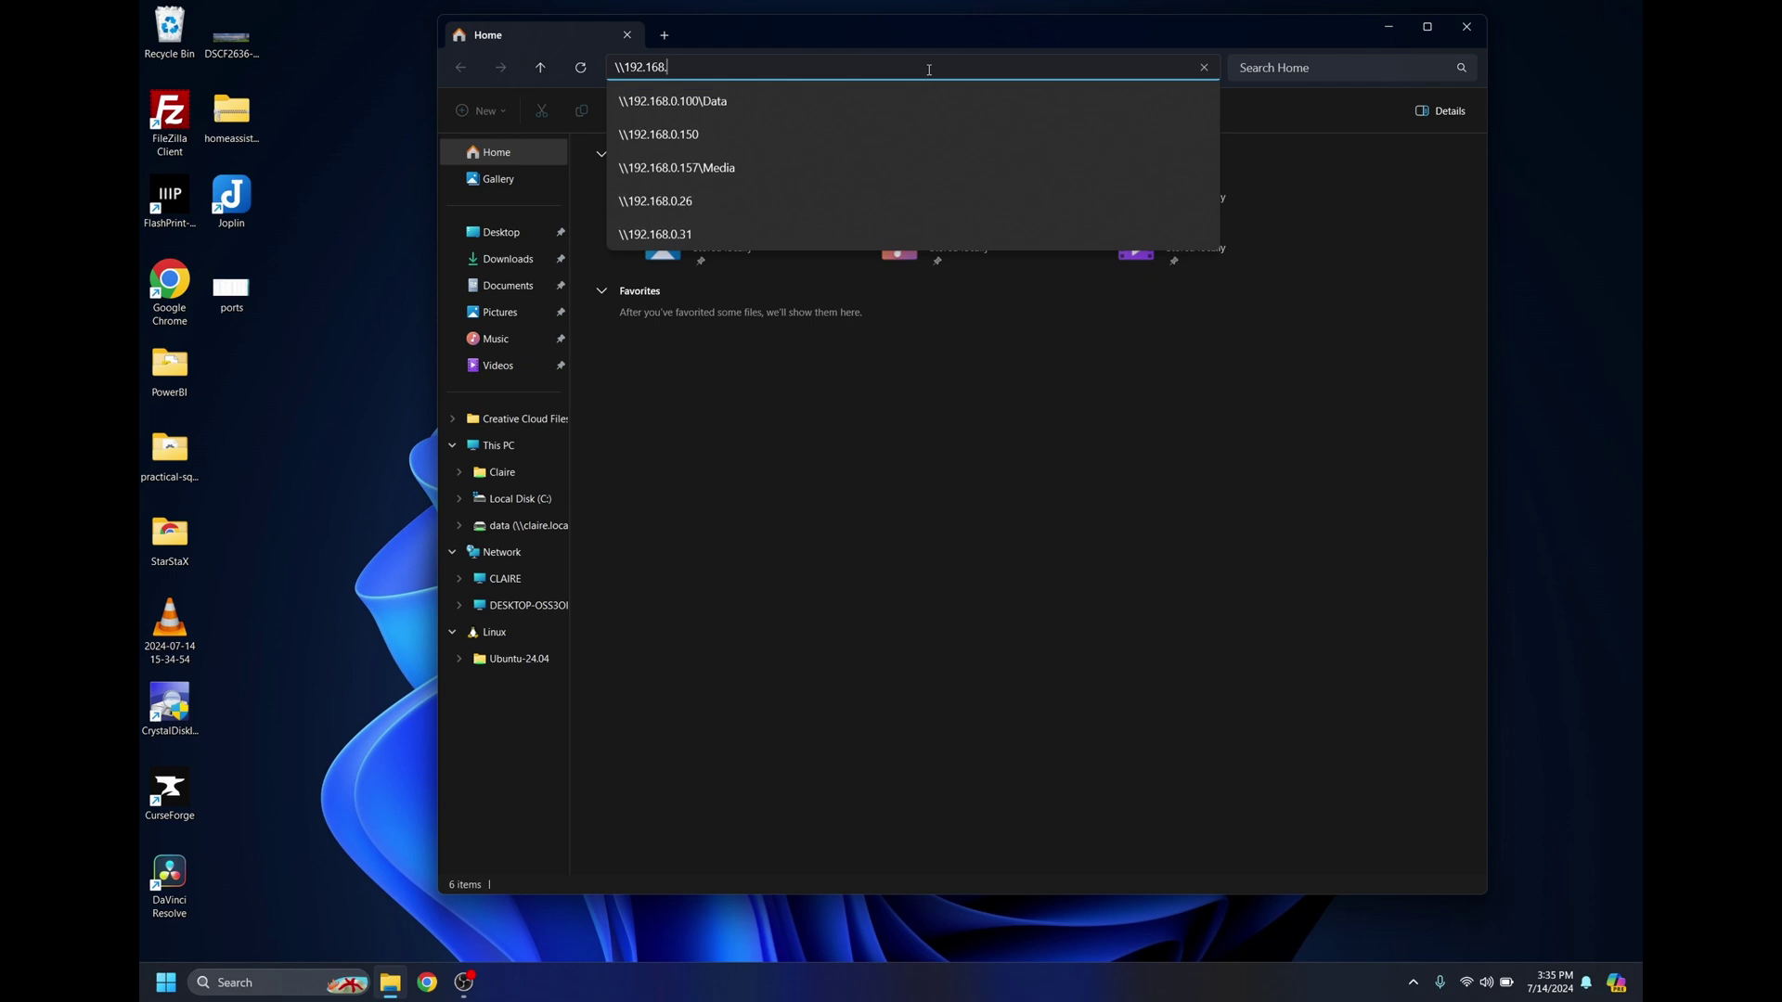
{"action": "type", "text": "0.144"}
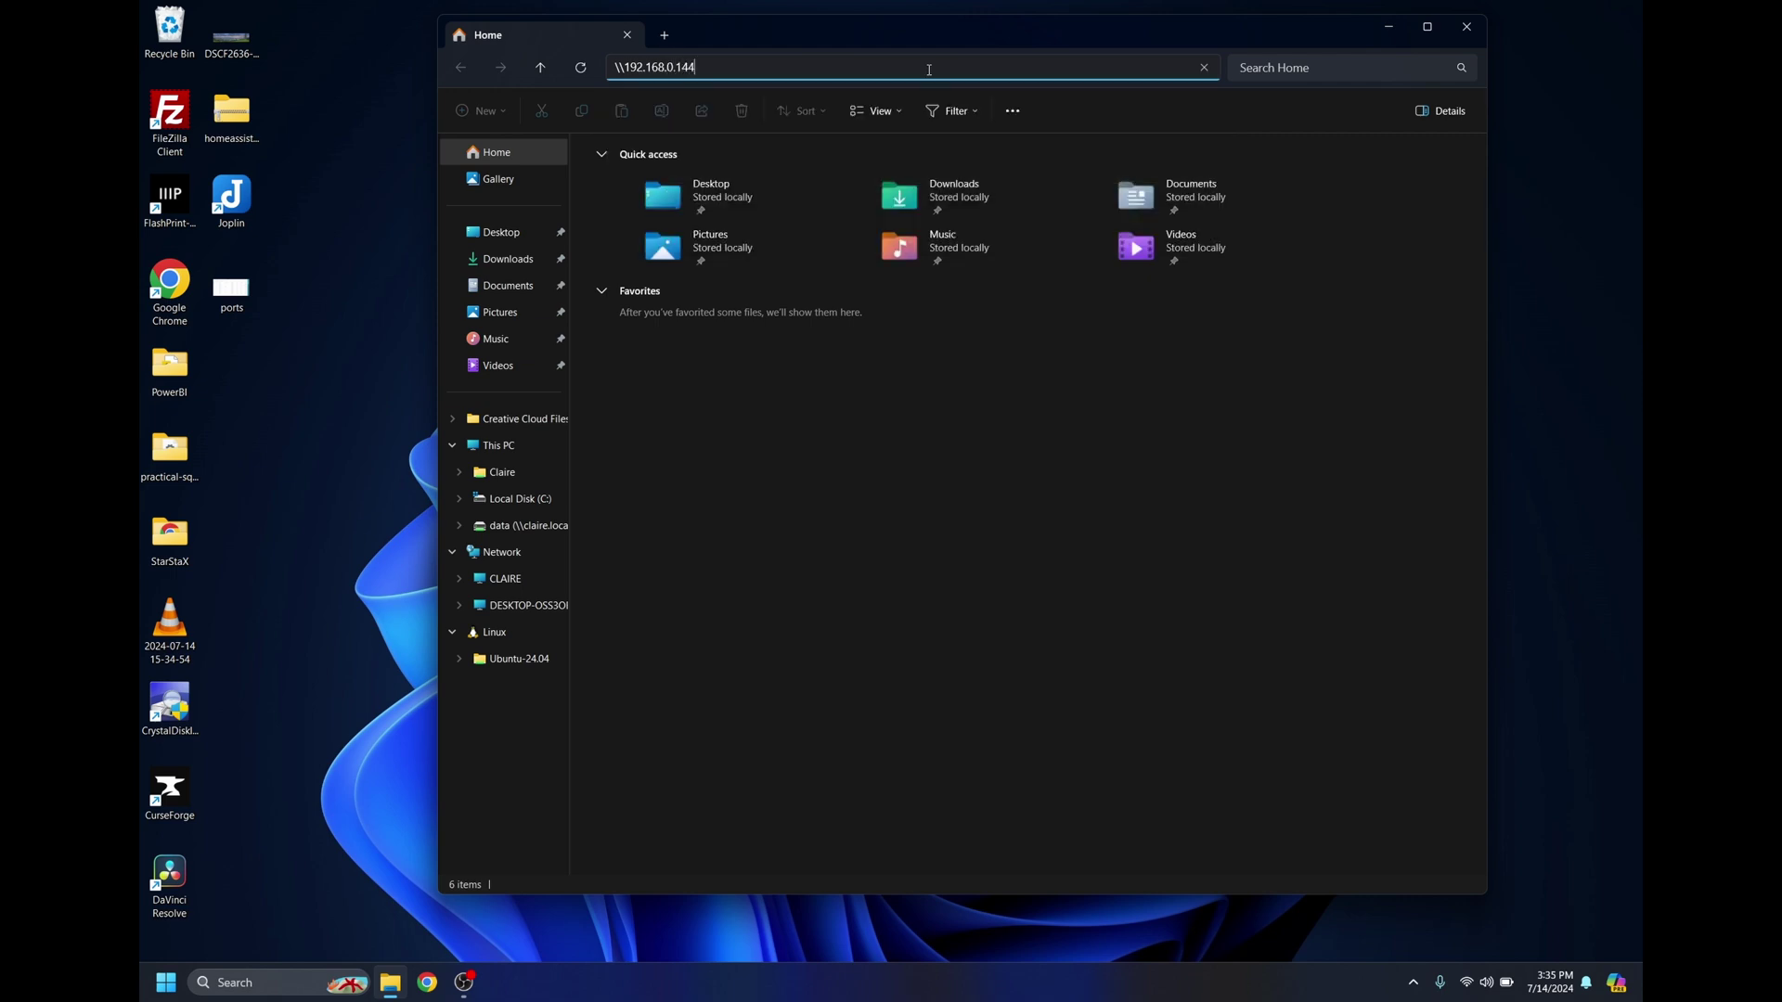
{"action": "key", "text": "Return"}
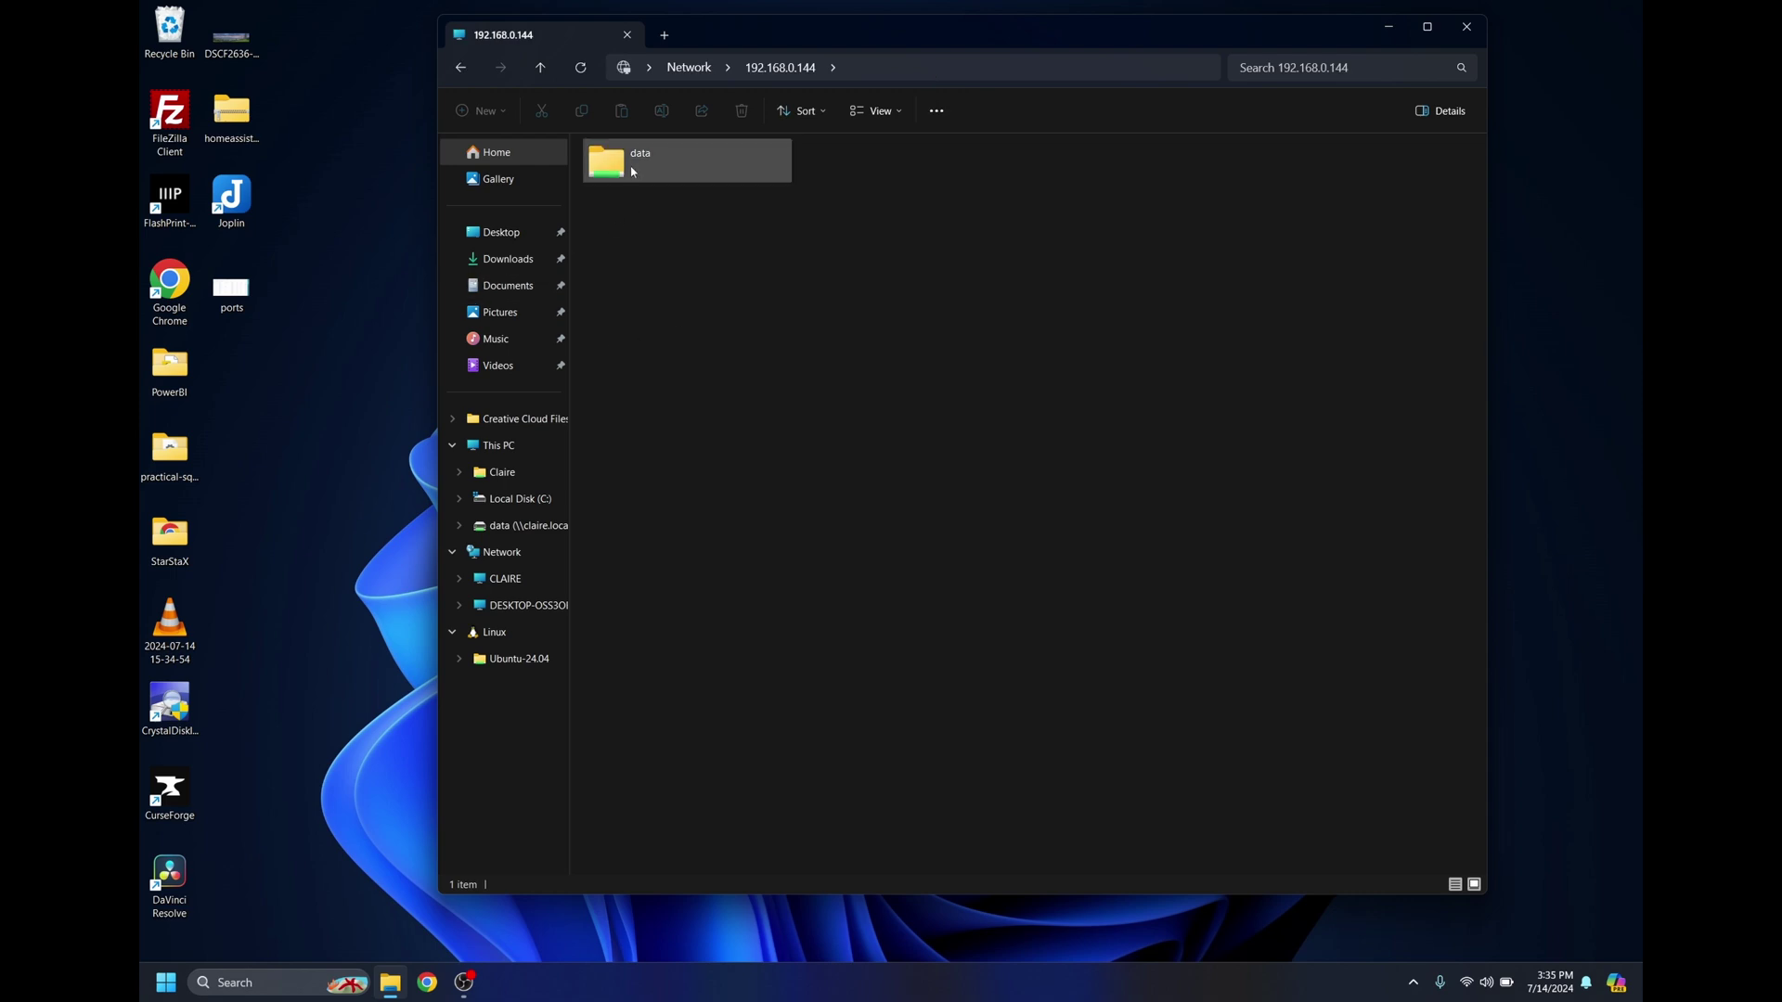
{"action": "double_click", "coordinate": [622, 169]}
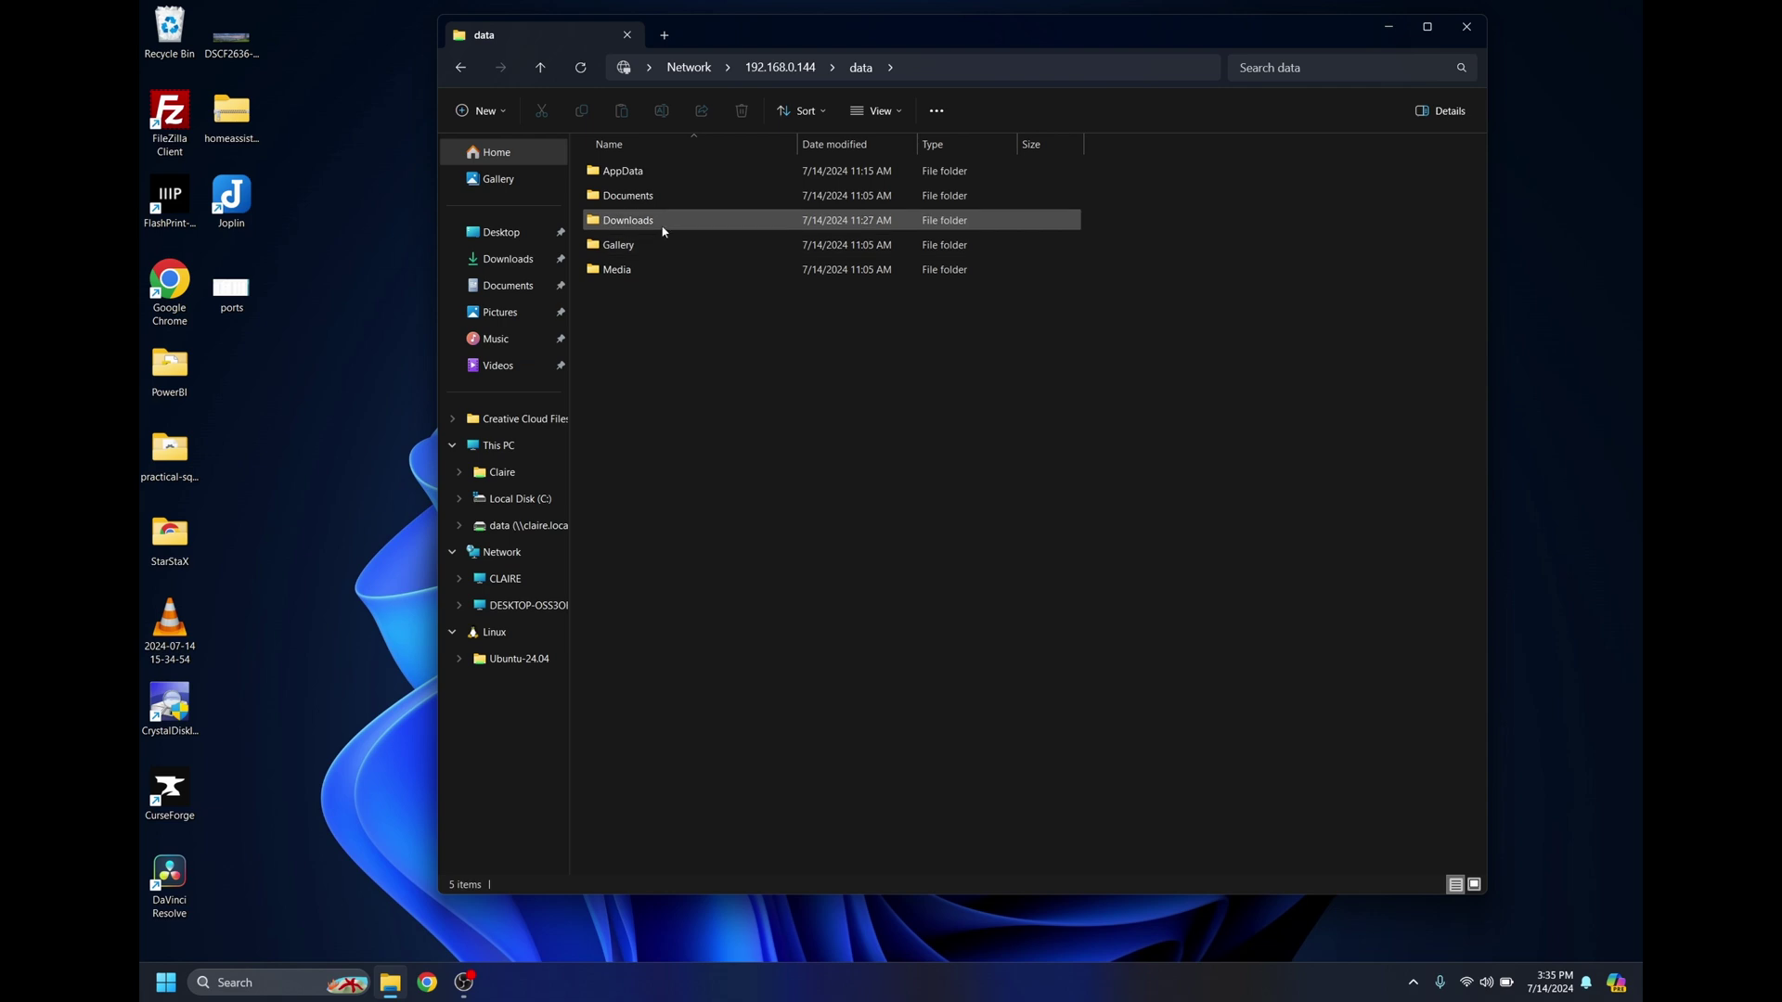
{"action": "left_click", "coordinate": [665, 231]}
{"action": "double_click", "coordinate": [665, 231]}
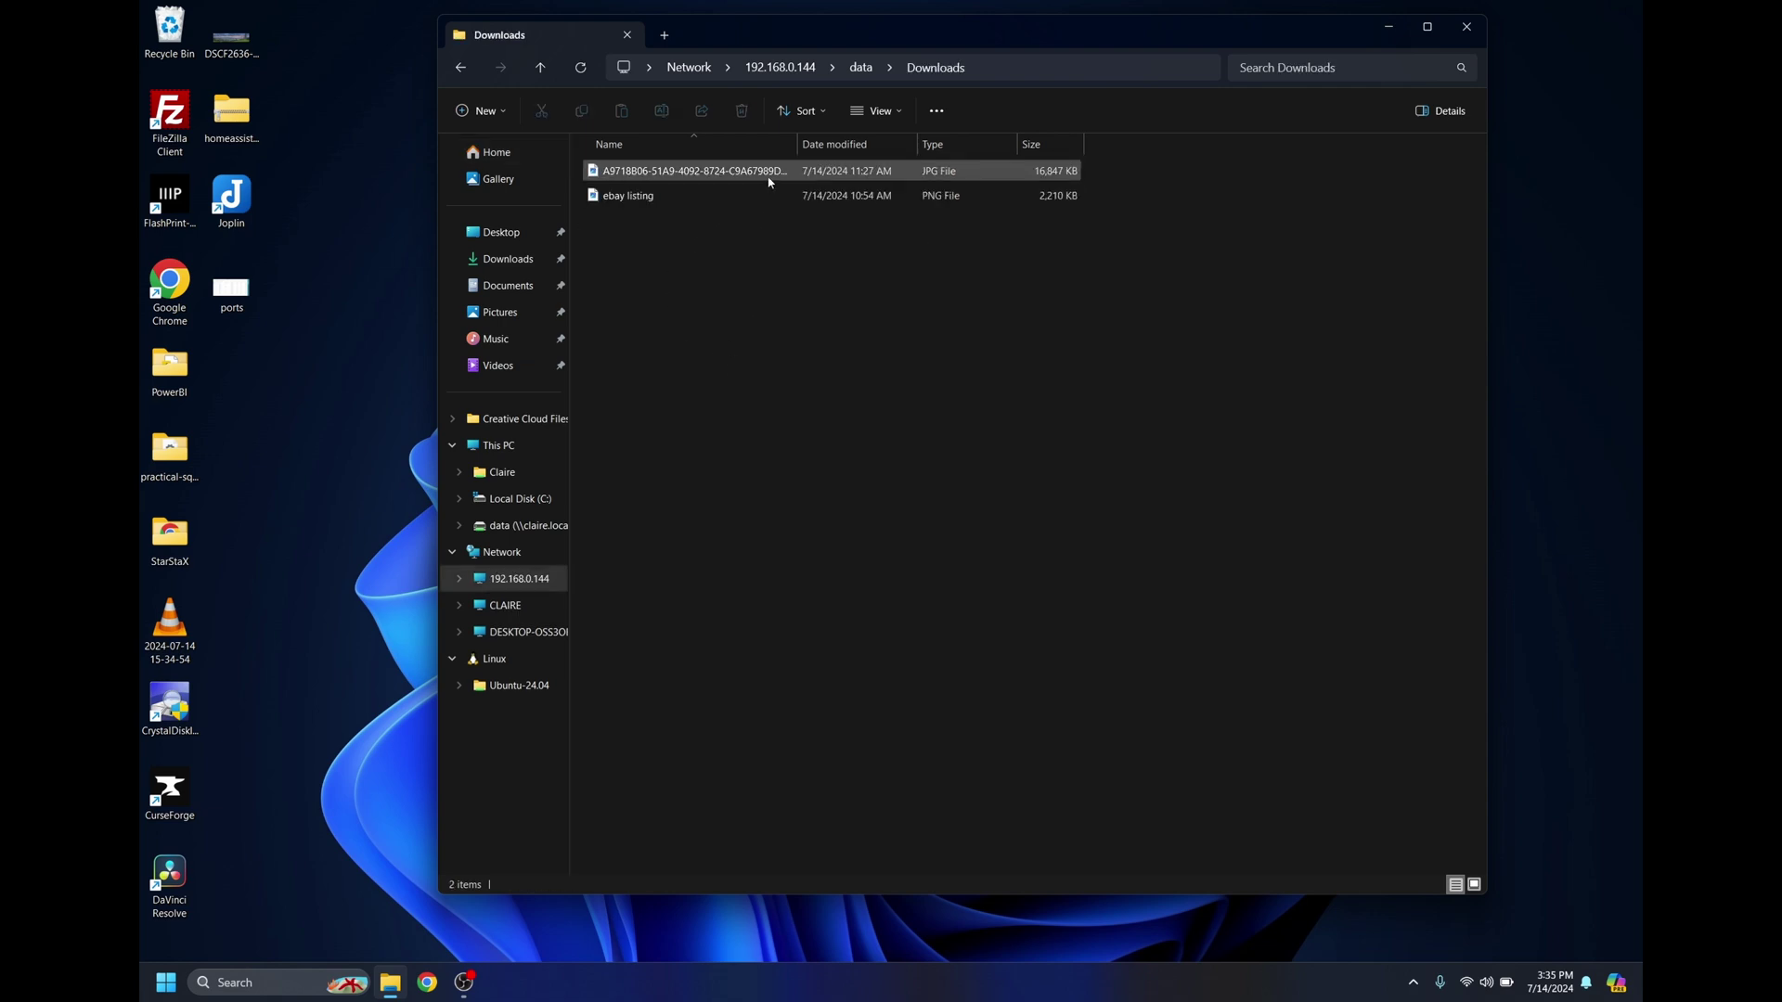
View the ebay listing image and the JPG photo, then go up to This PC.
{"action": "left_click", "coordinate": [694, 201]}
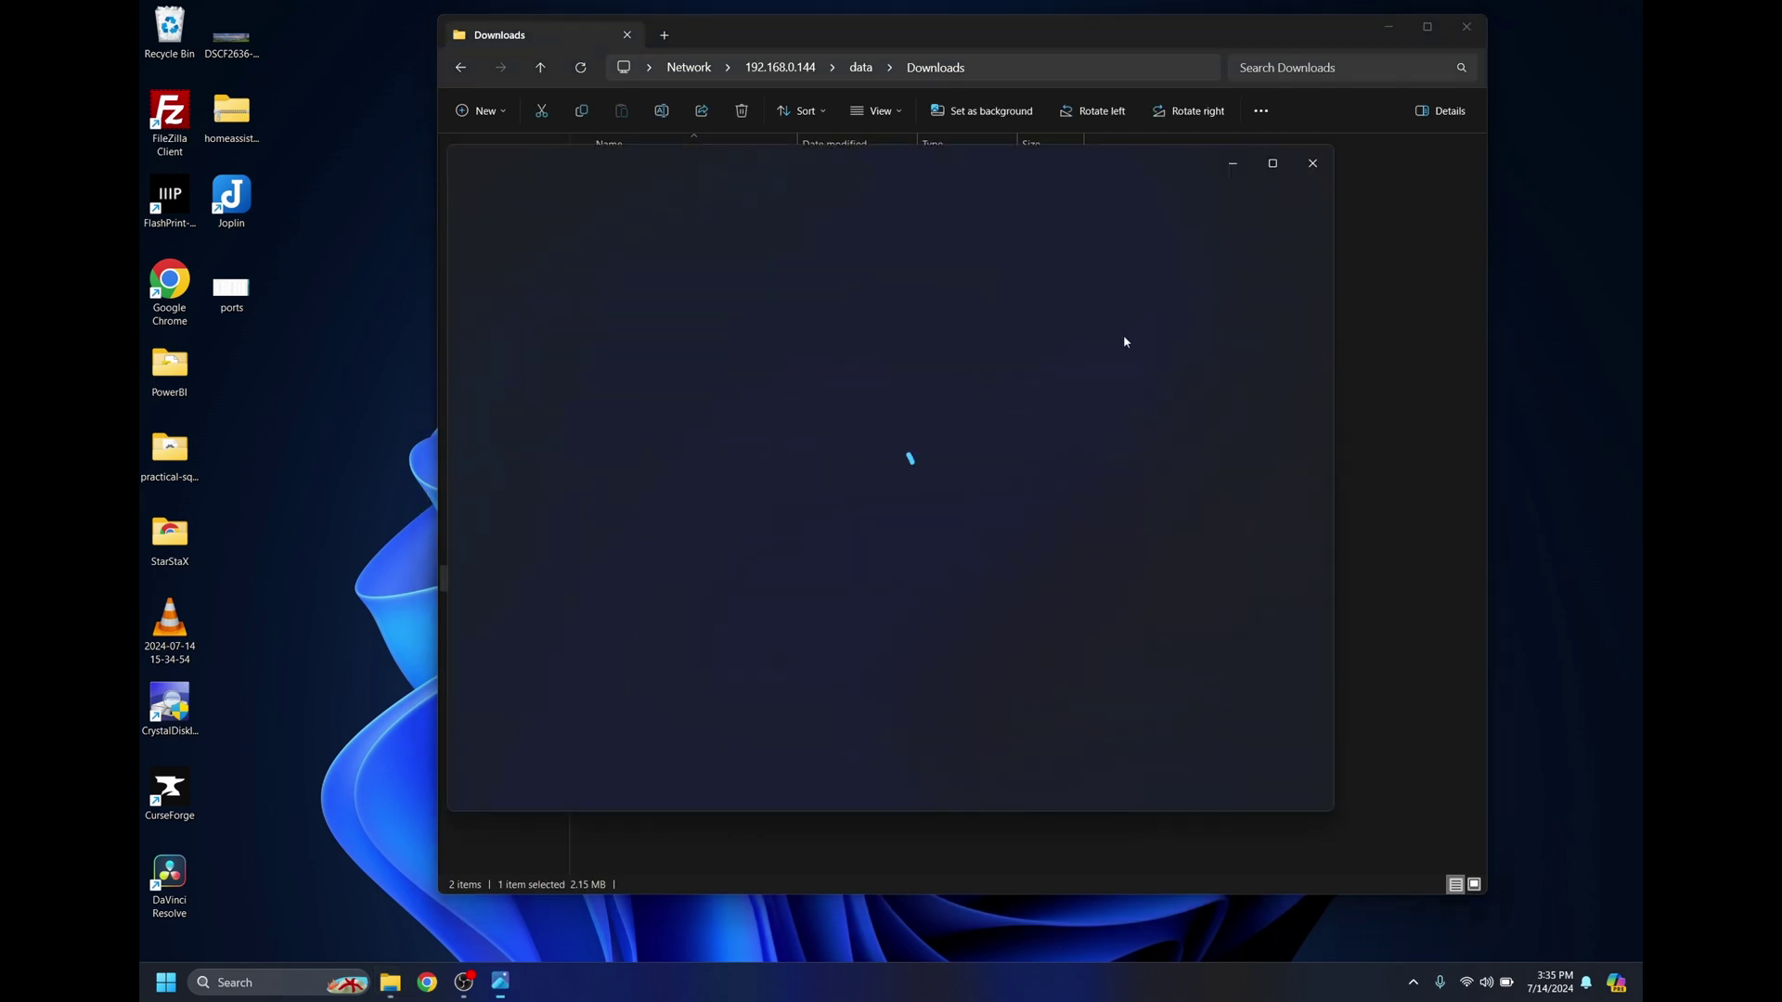
{"action": "left_click", "coordinate": [1426, 341]}
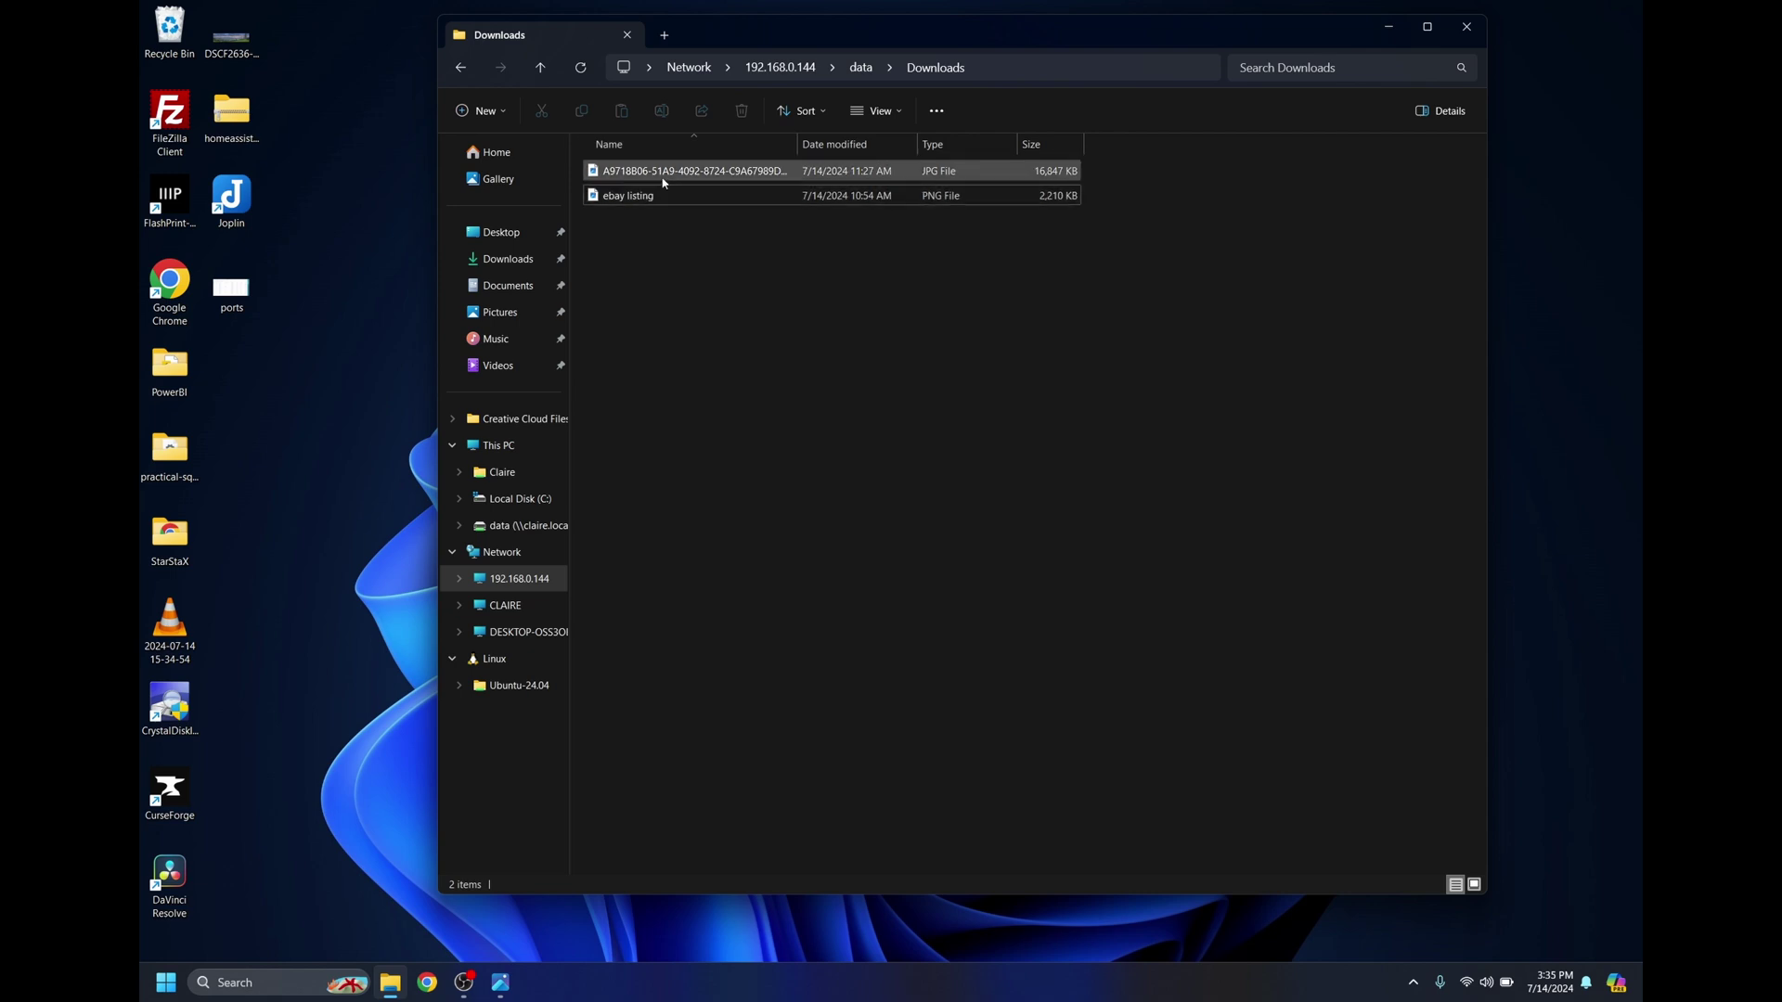
{"action": "double_click", "coordinate": [594, 171]}
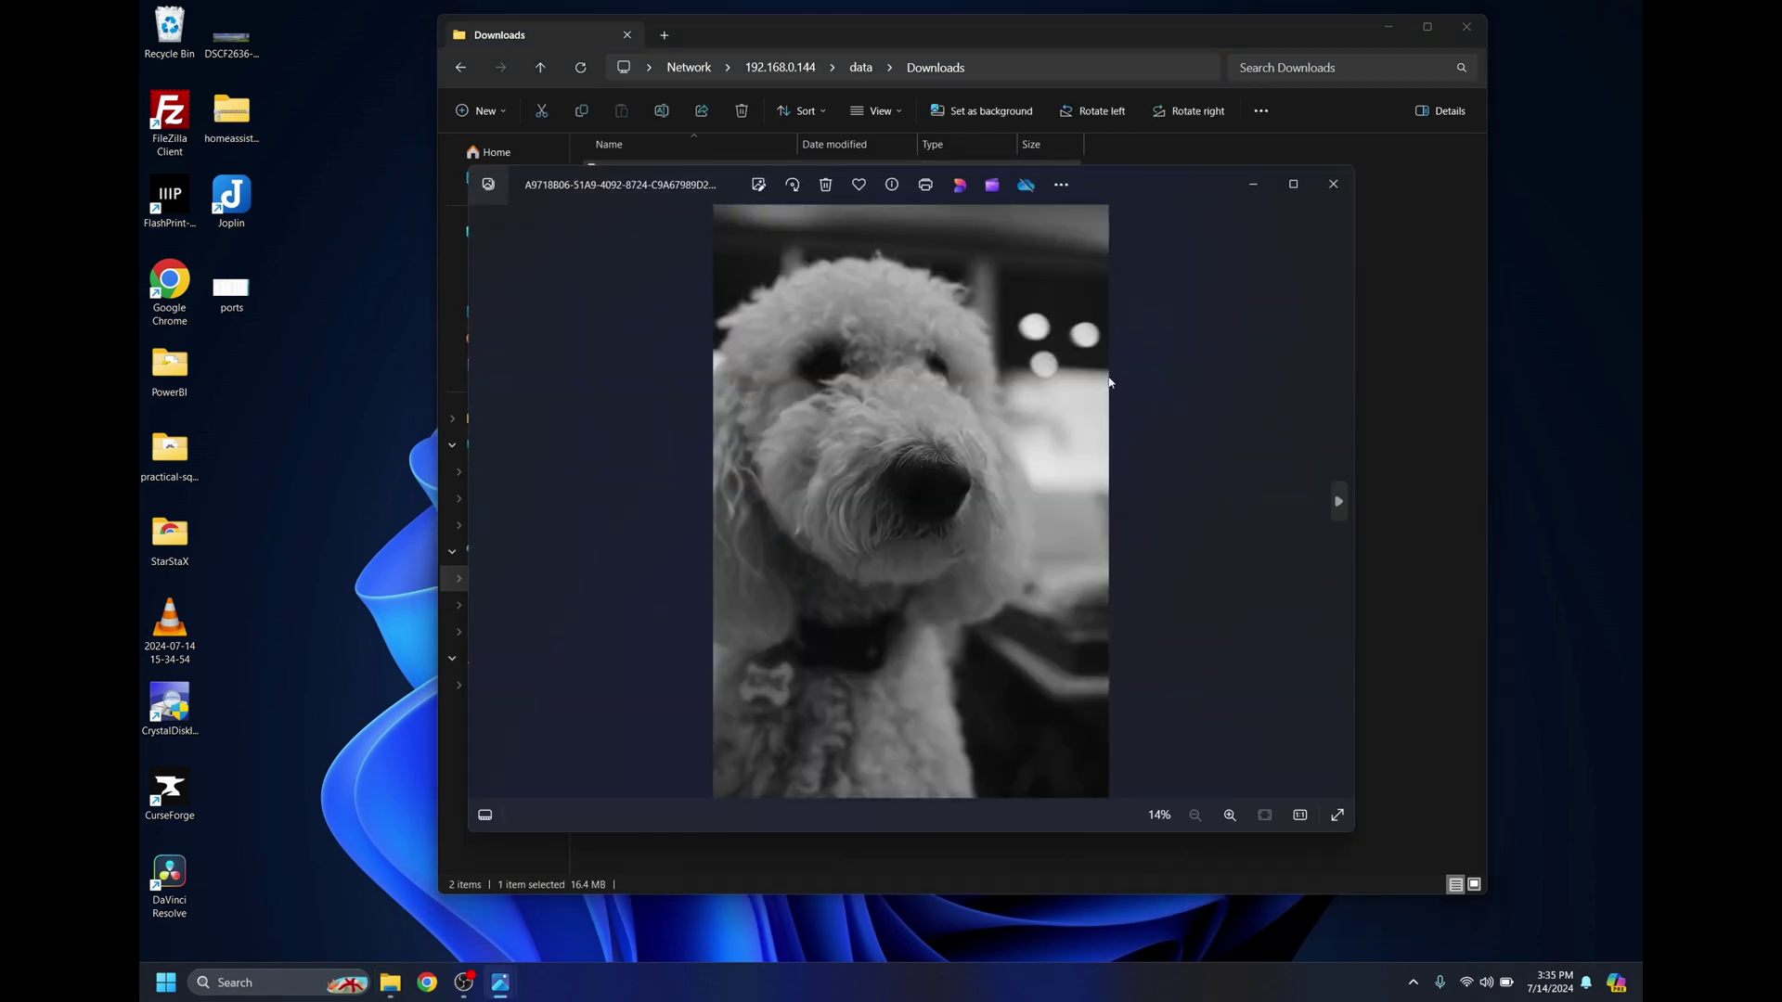
{"action": "left_click", "coordinate": [1399, 214]}
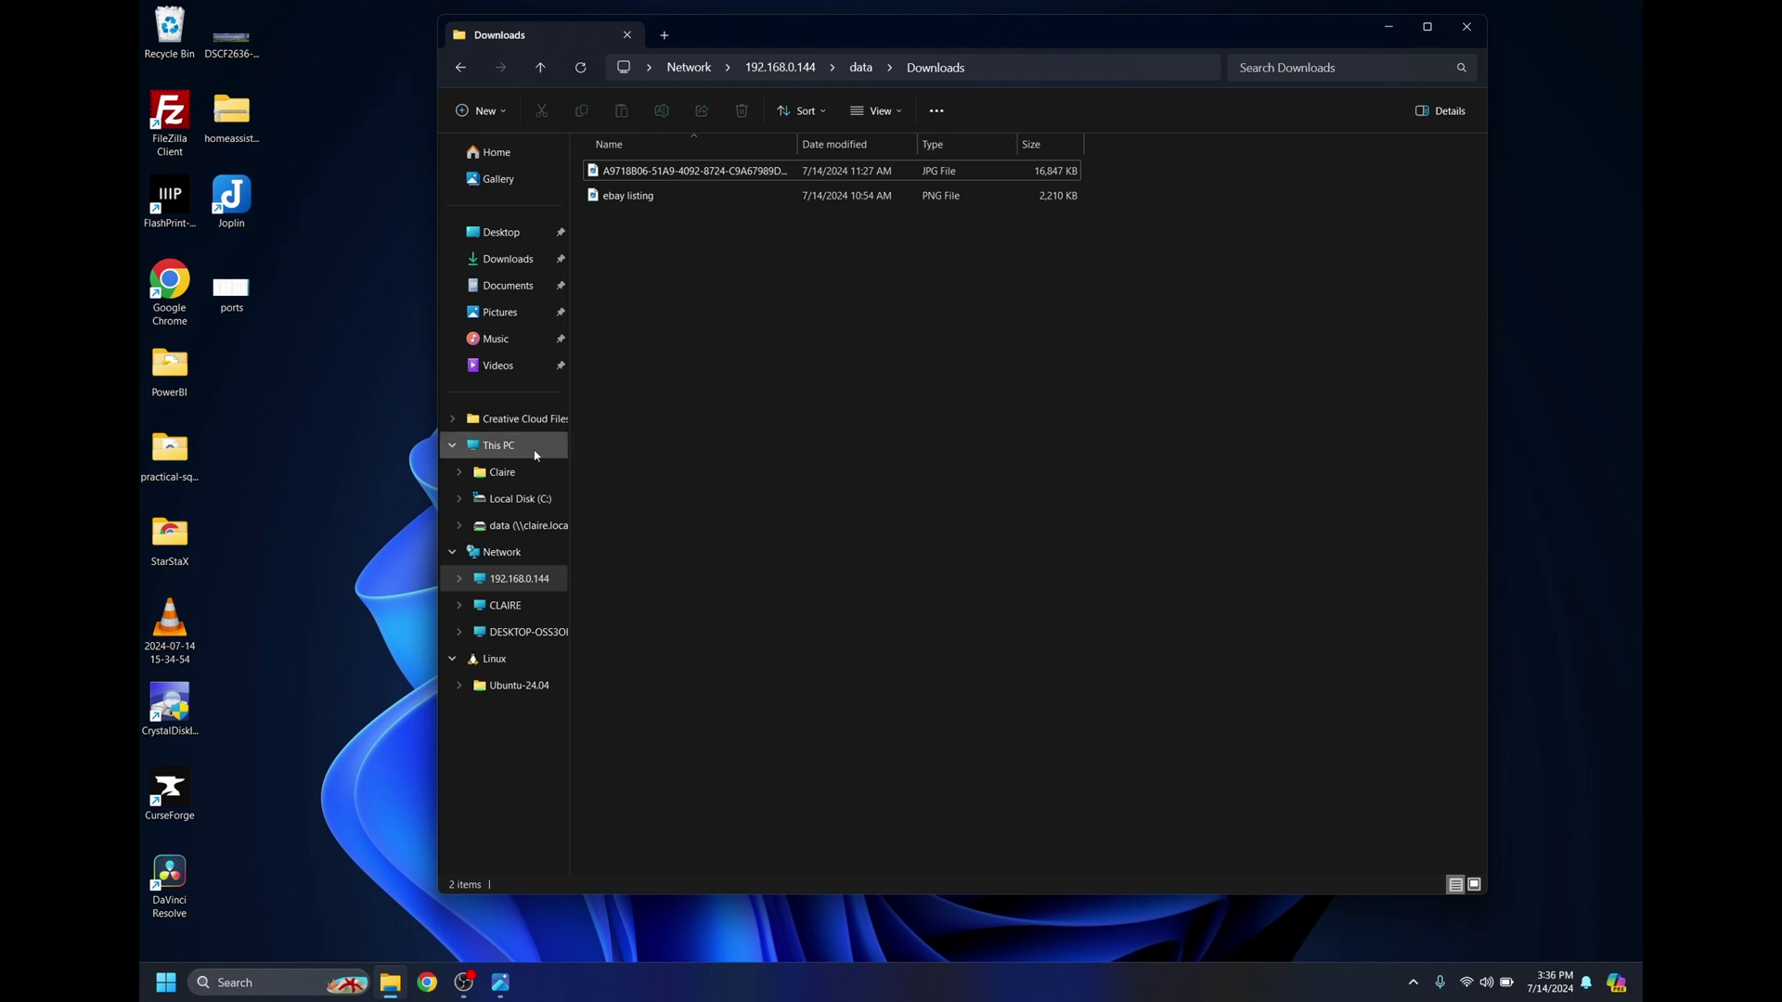
{"action": "left_click", "coordinate": [779, 67]}
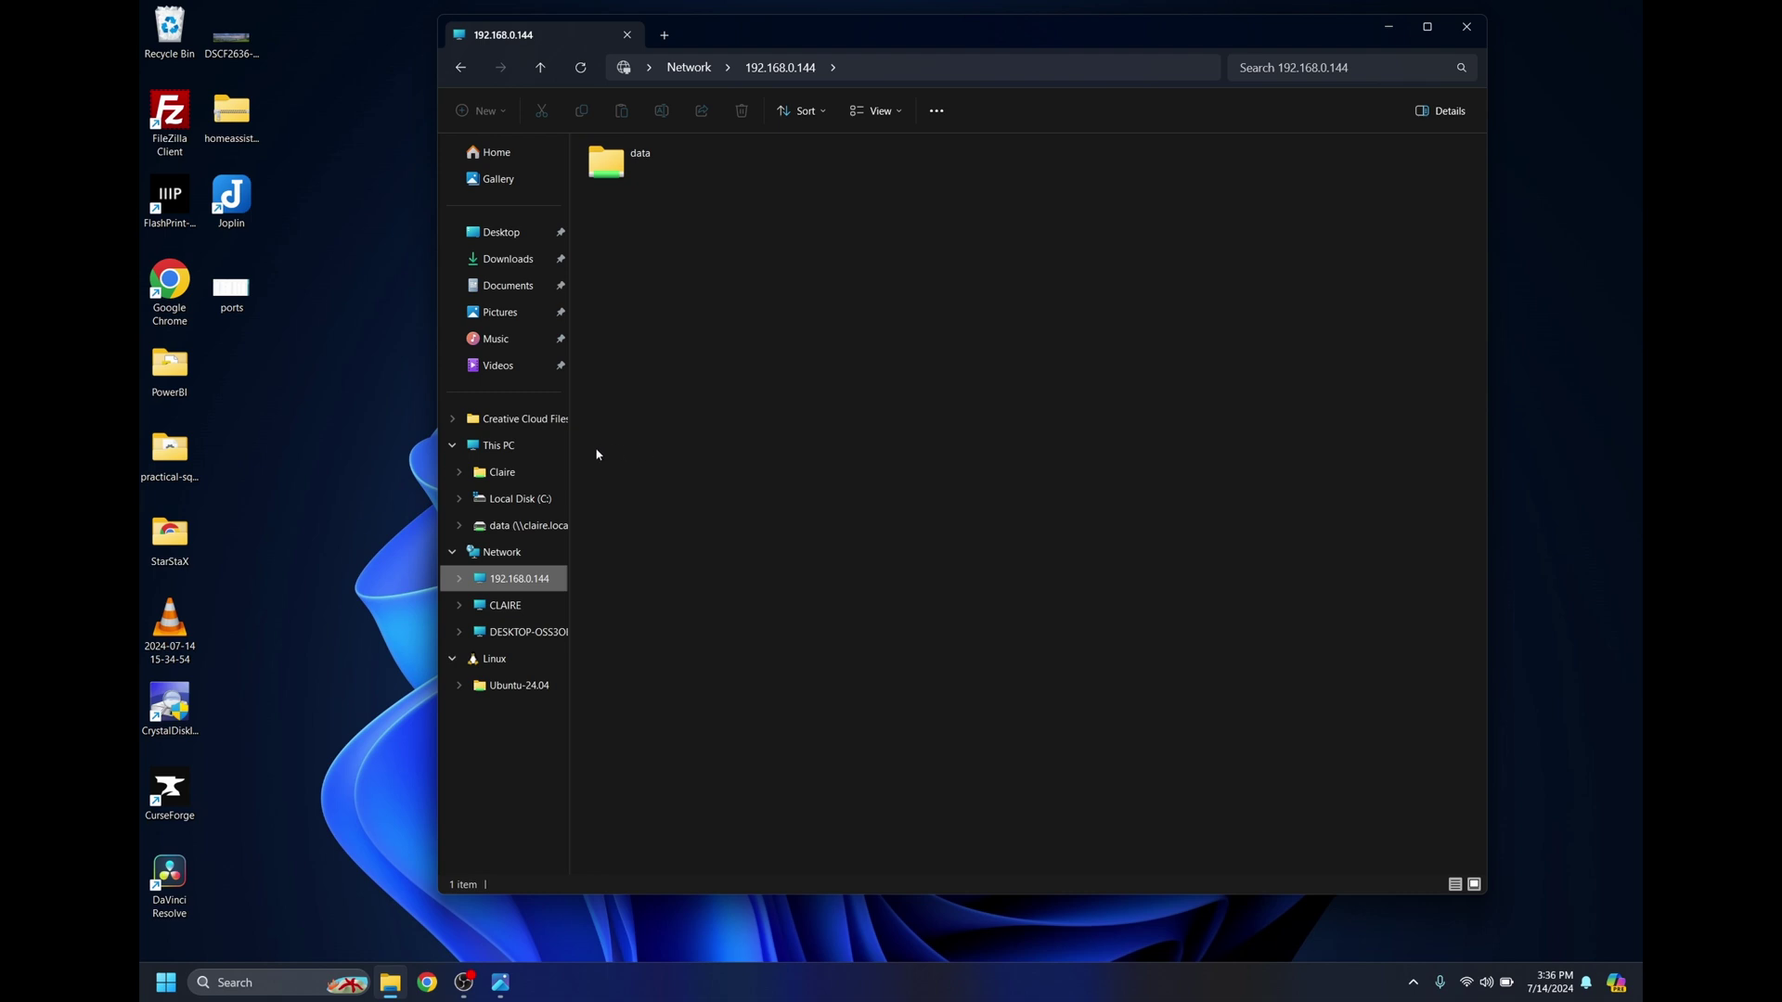
{"action": "left_click", "coordinate": [505, 449]}
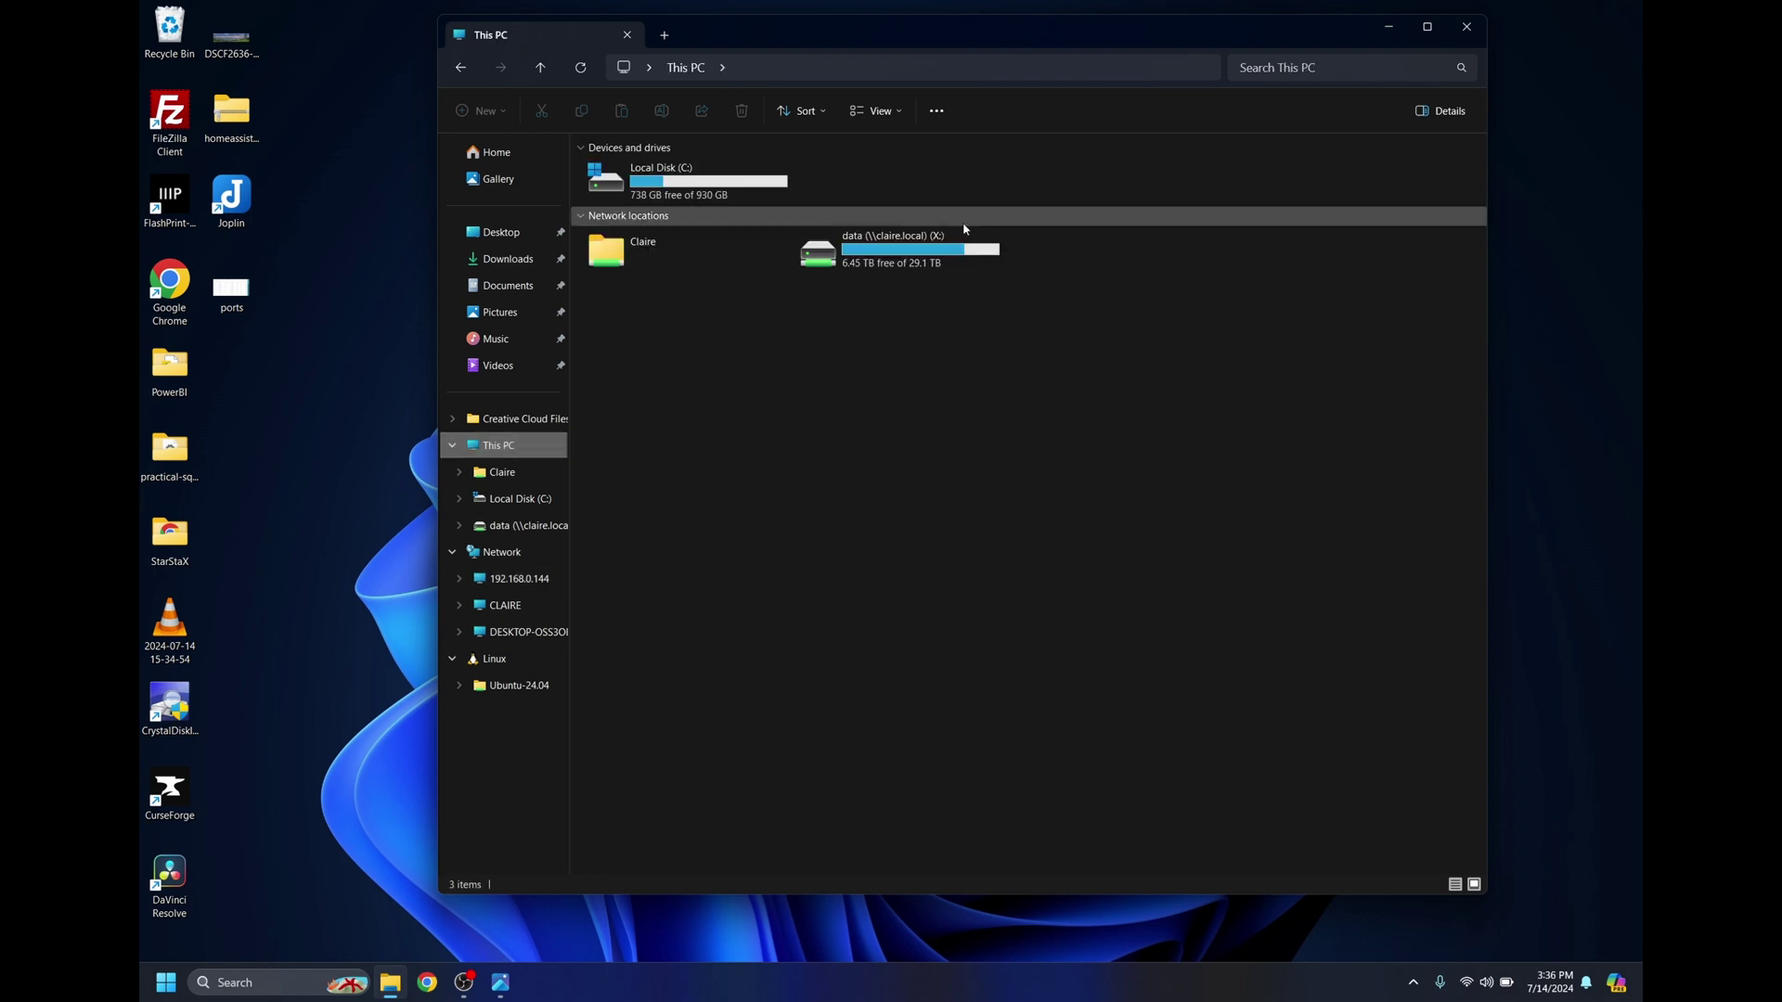
Map \\192.168.0.144\Data as network drive Z:.
{"action": "left_click", "coordinate": [939, 112]}
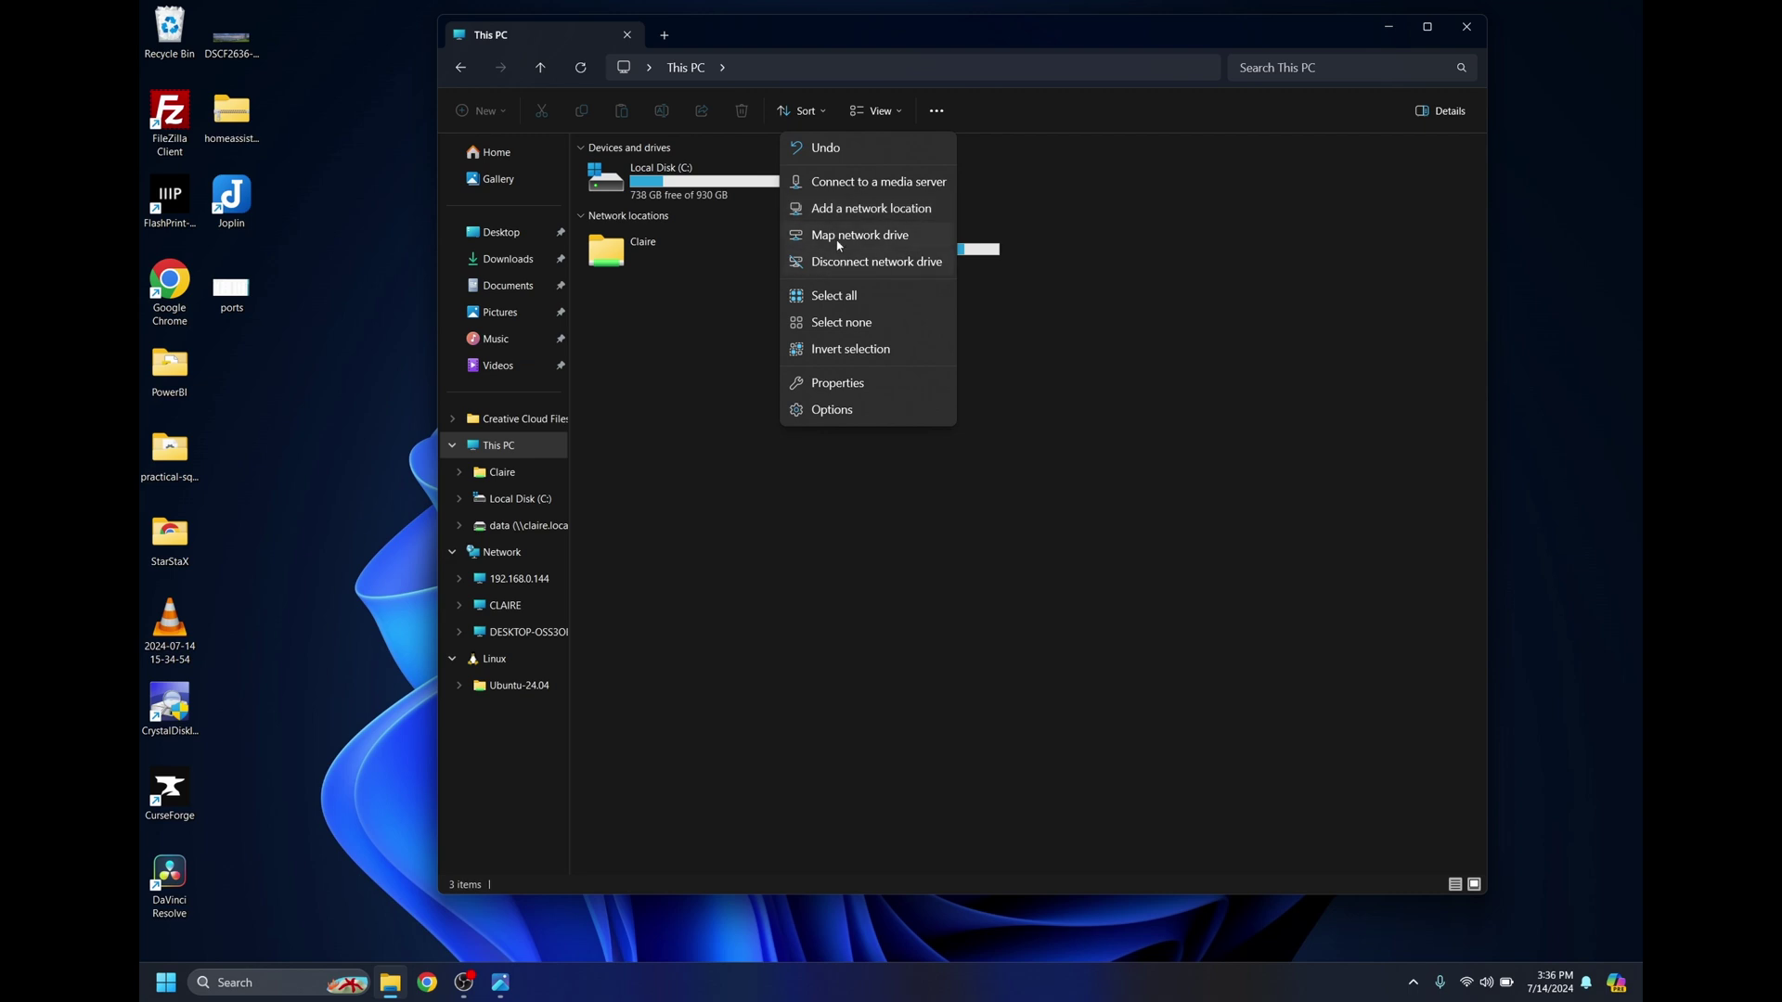
{"action": "left_click", "coordinate": [838, 252]}
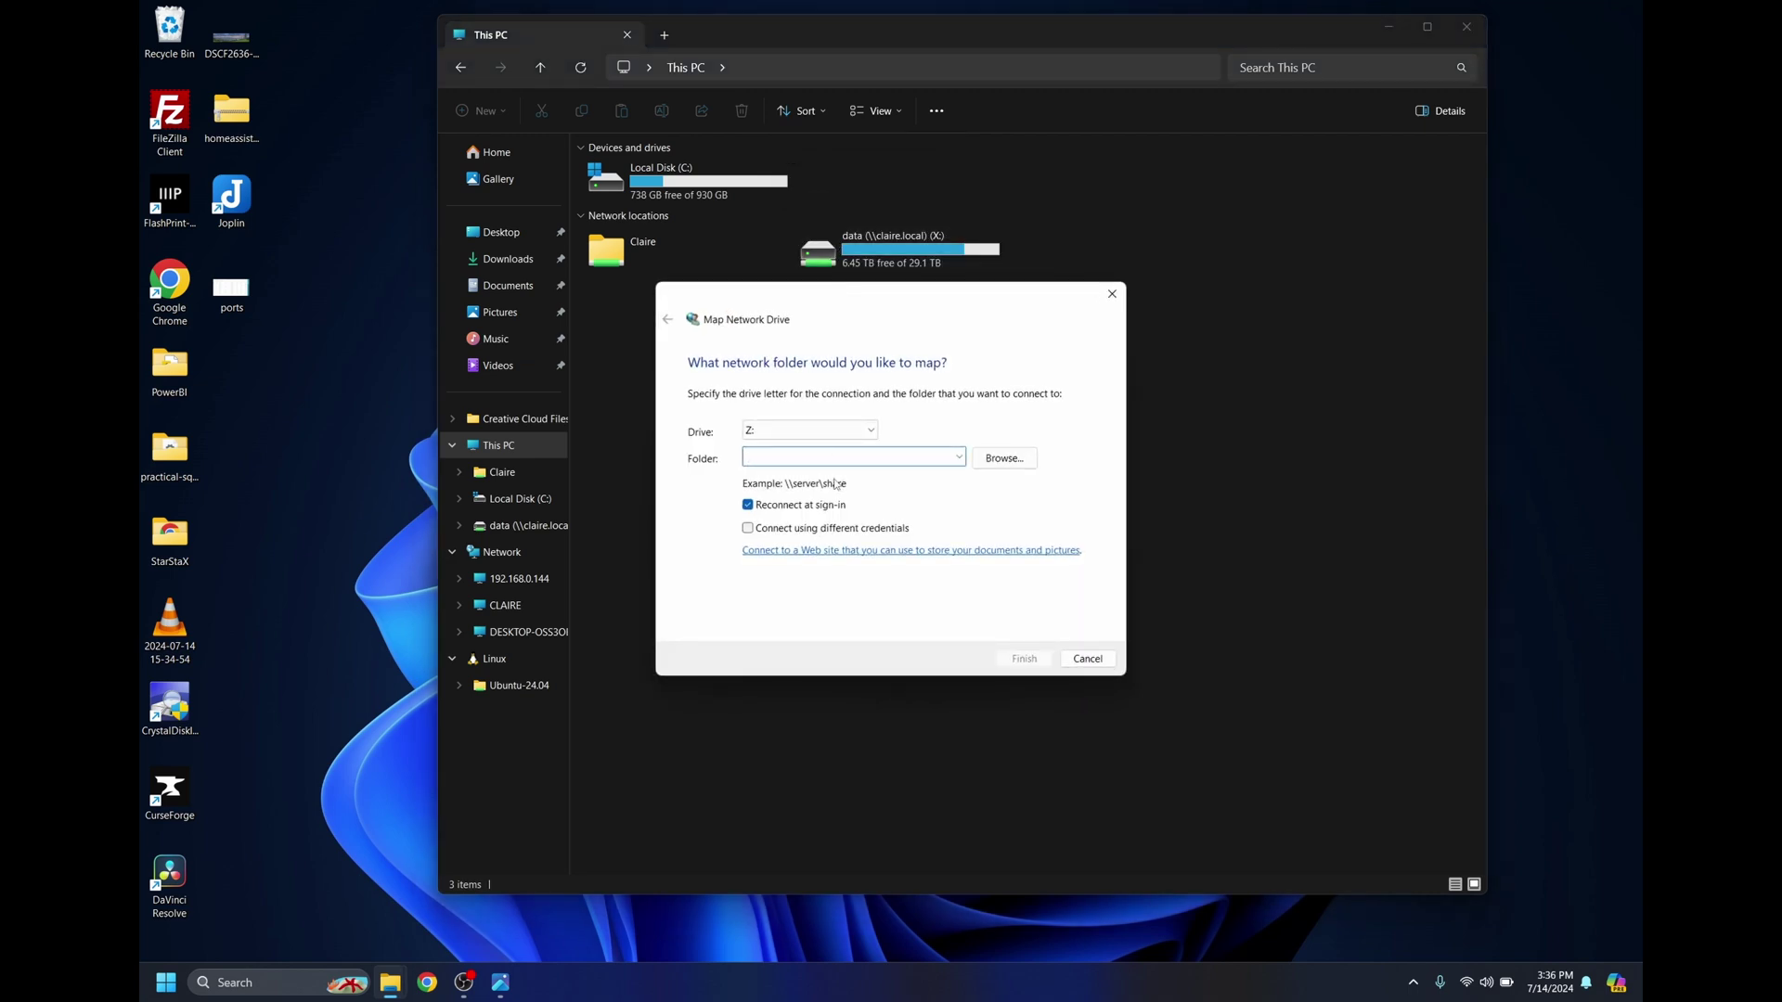
{"action": "type", "text": "\\\\192.168.0.144\\Data"}
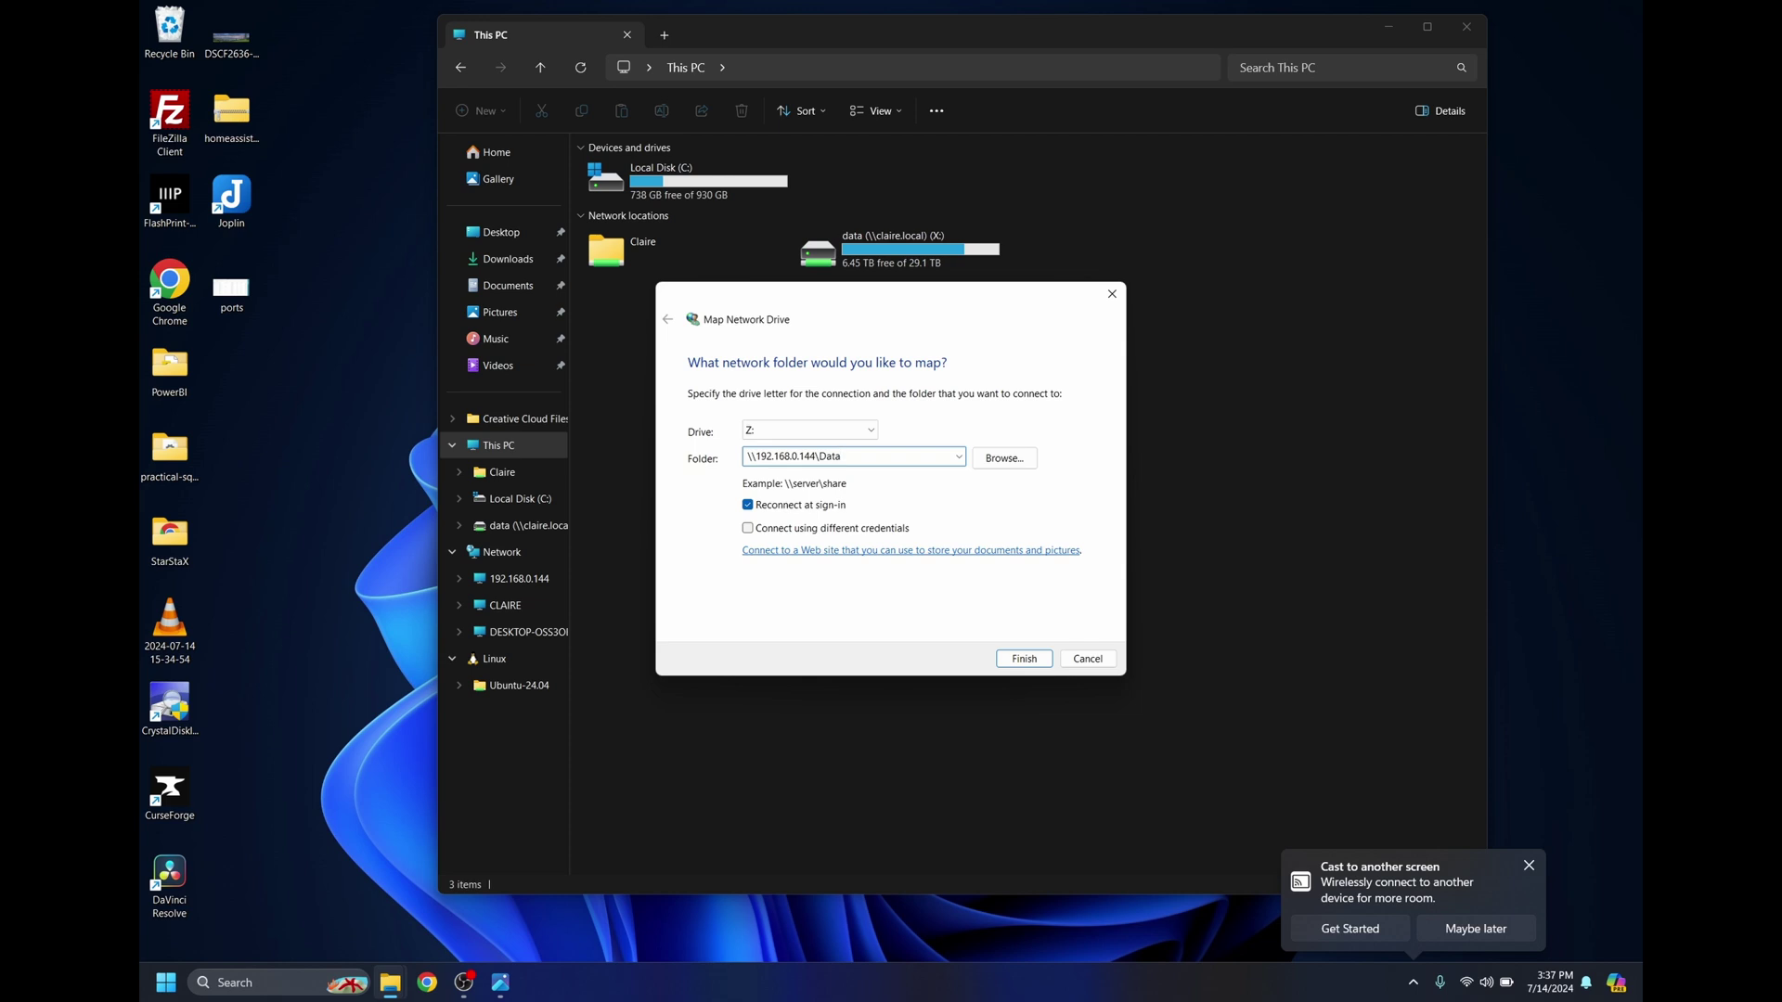
{"action": "left_click", "coordinate": [1024, 659]}
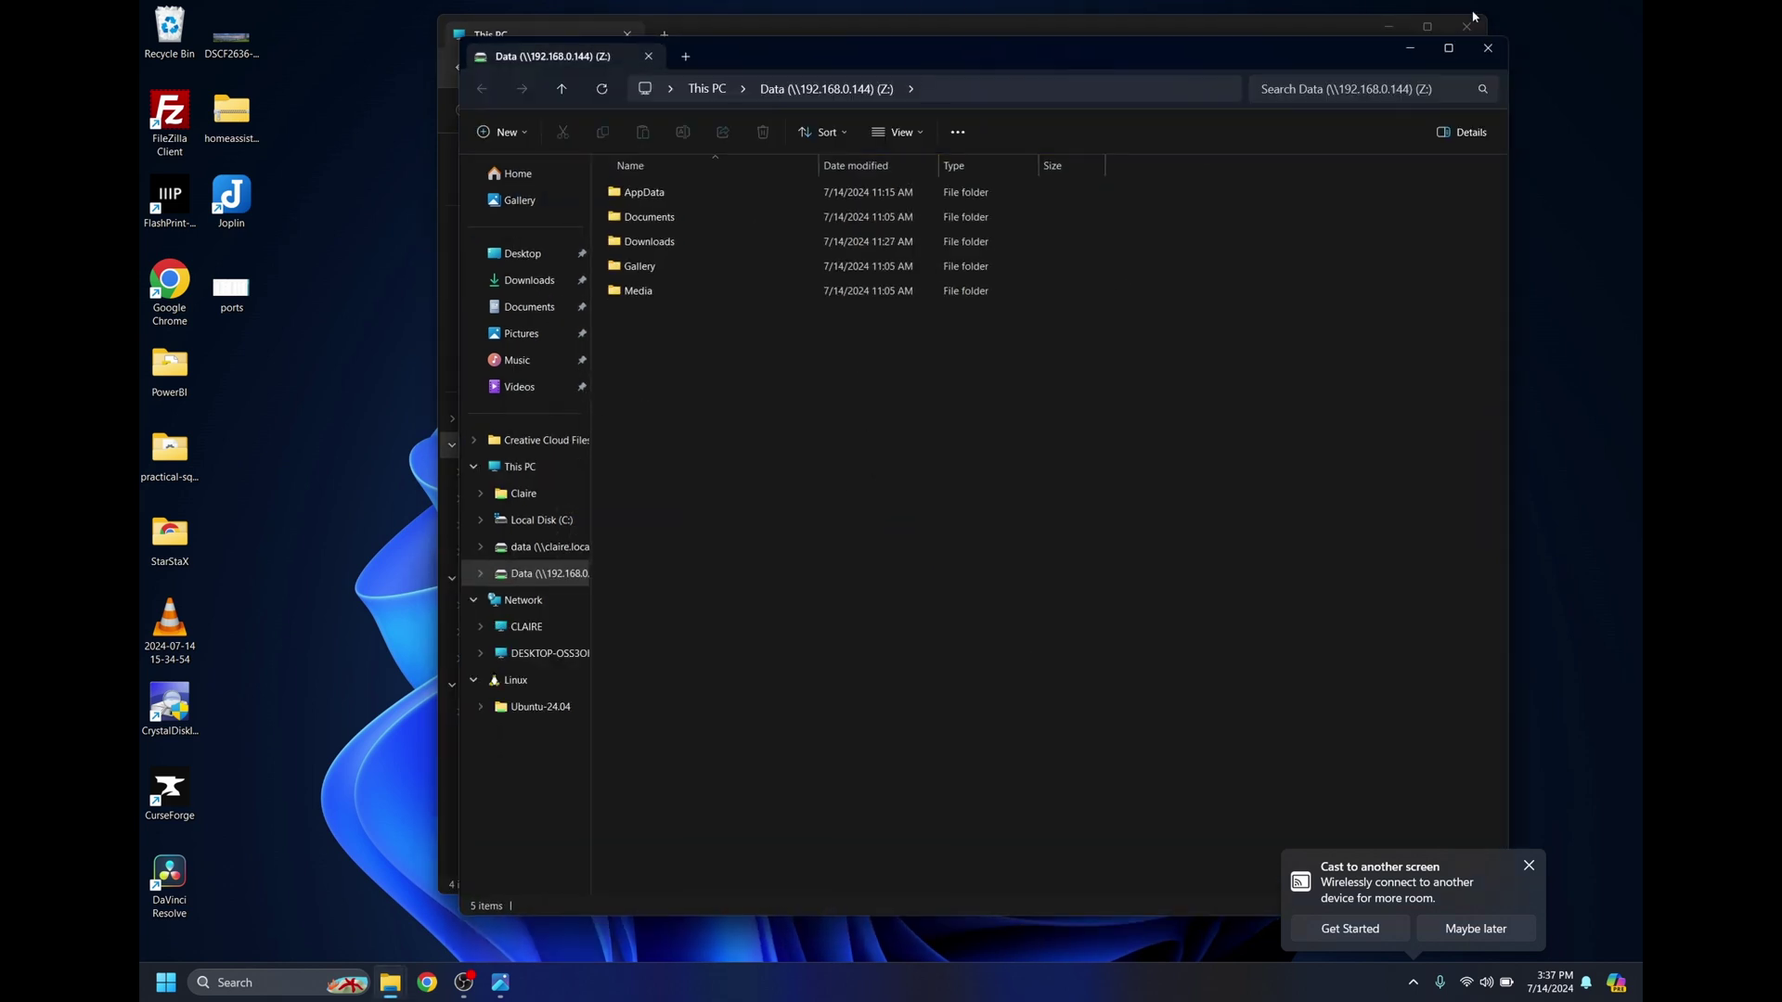
Open the Data (Z:) drive from This PC and enter its Downloads folder.
{"action": "left_click", "coordinate": [1488, 47]}
{"action": "left_click", "coordinate": [492, 446]}
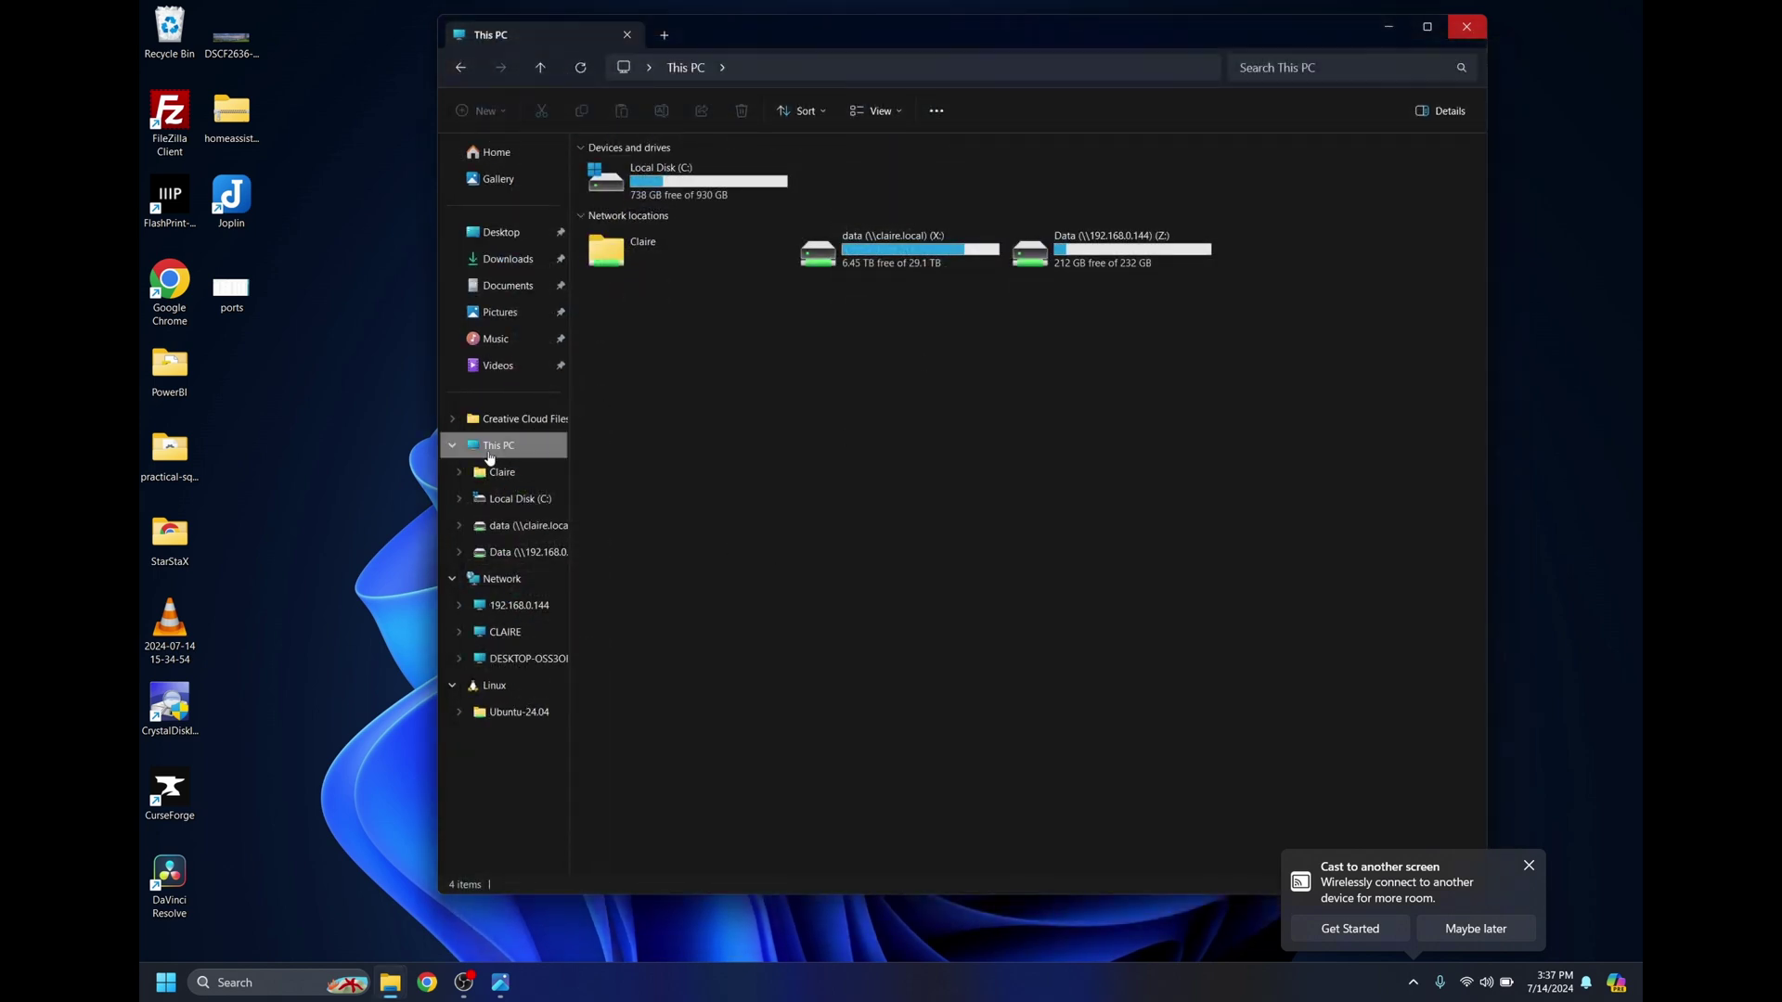
{"action": "left_click", "coordinate": [1149, 268]}
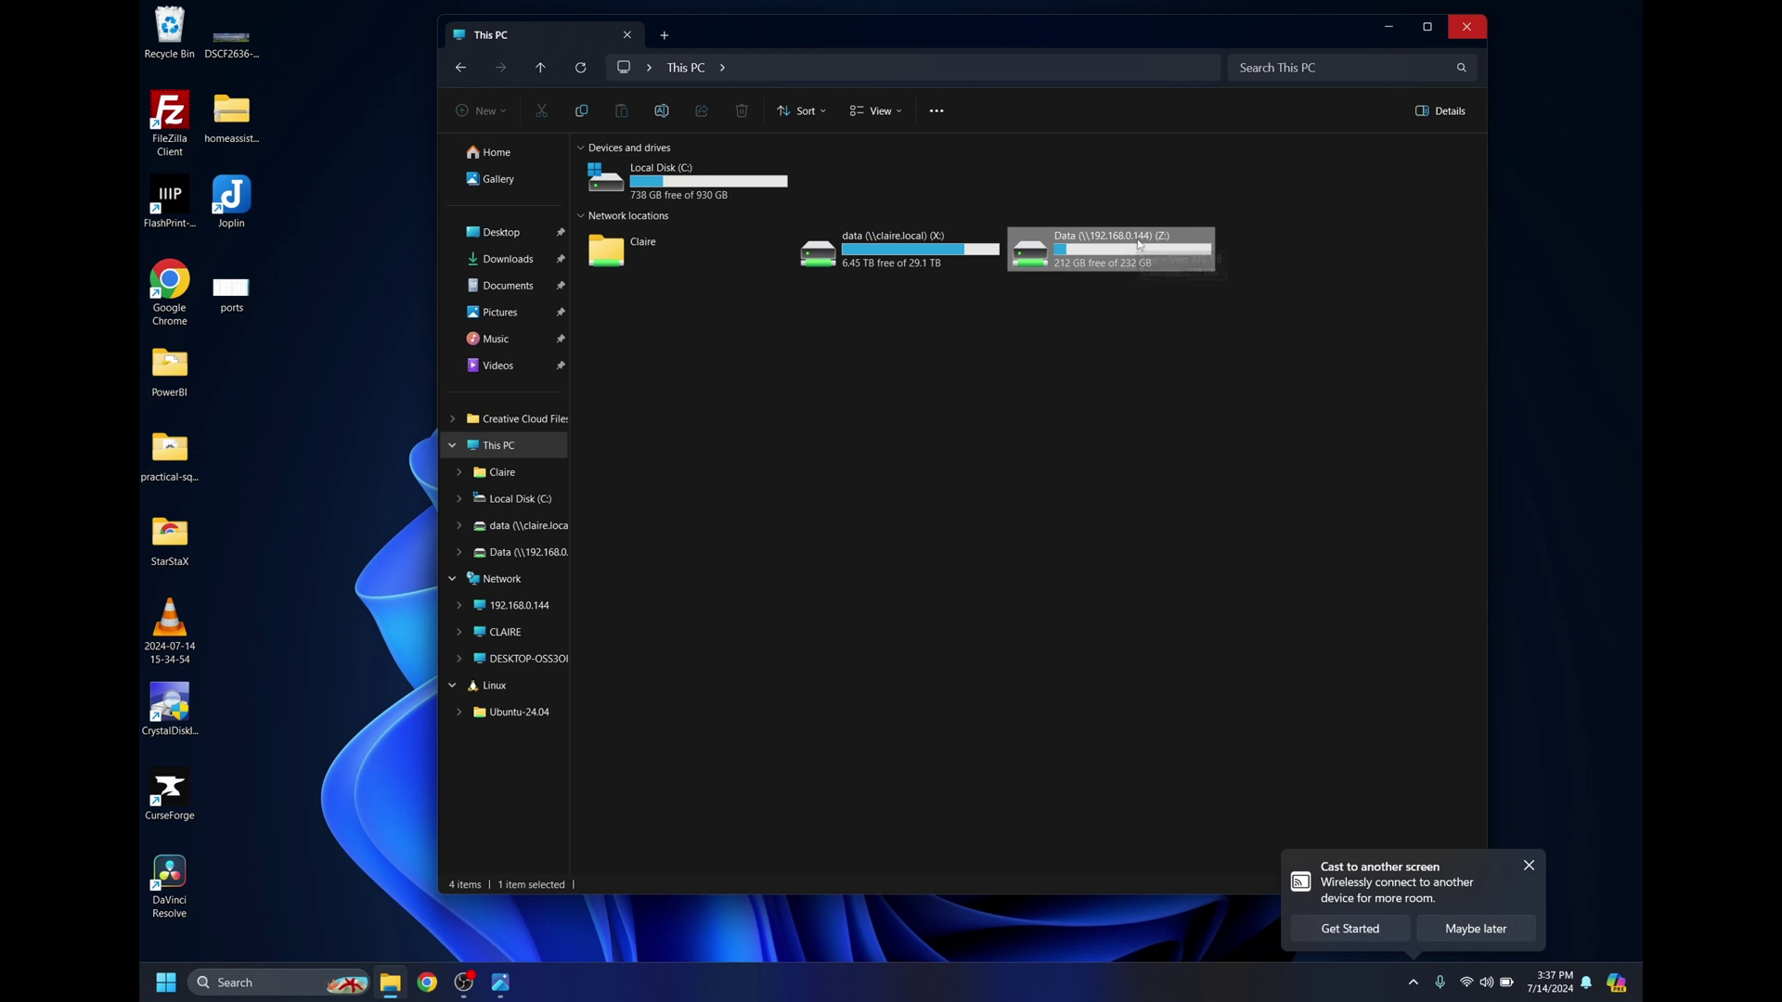
{"action": "double_click", "coordinate": [1099, 271]}
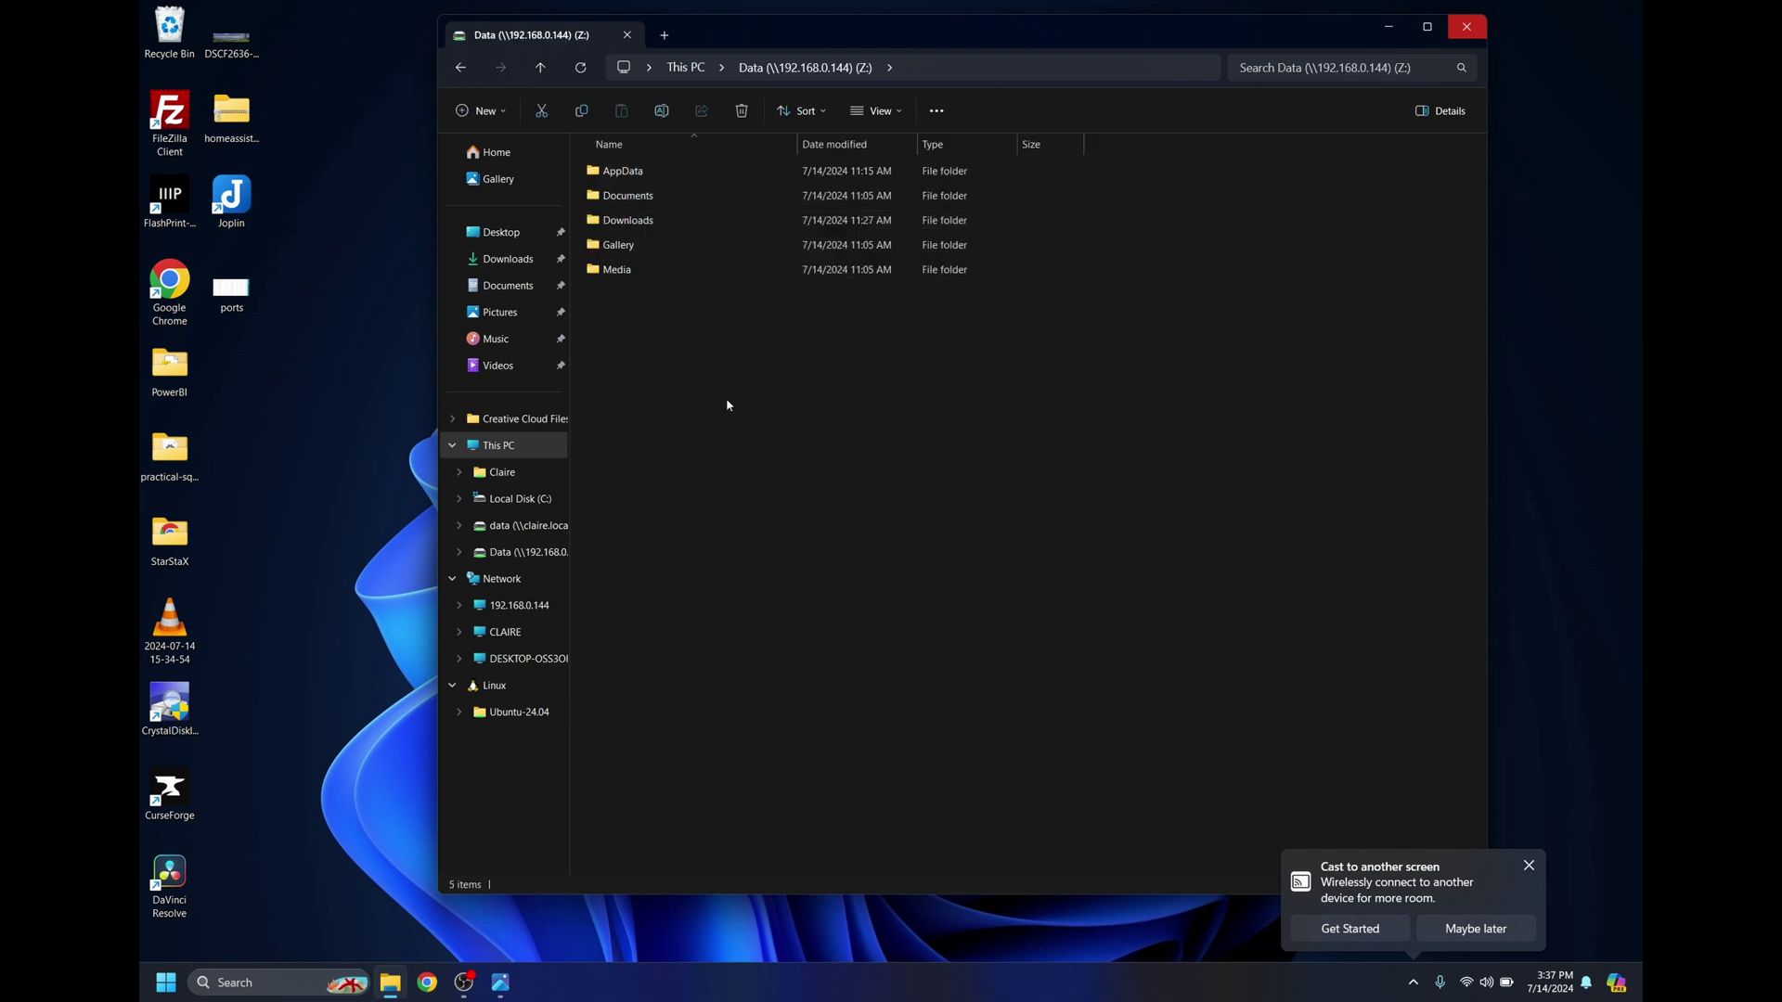
{"action": "double_click", "coordinate": [639, 223]}
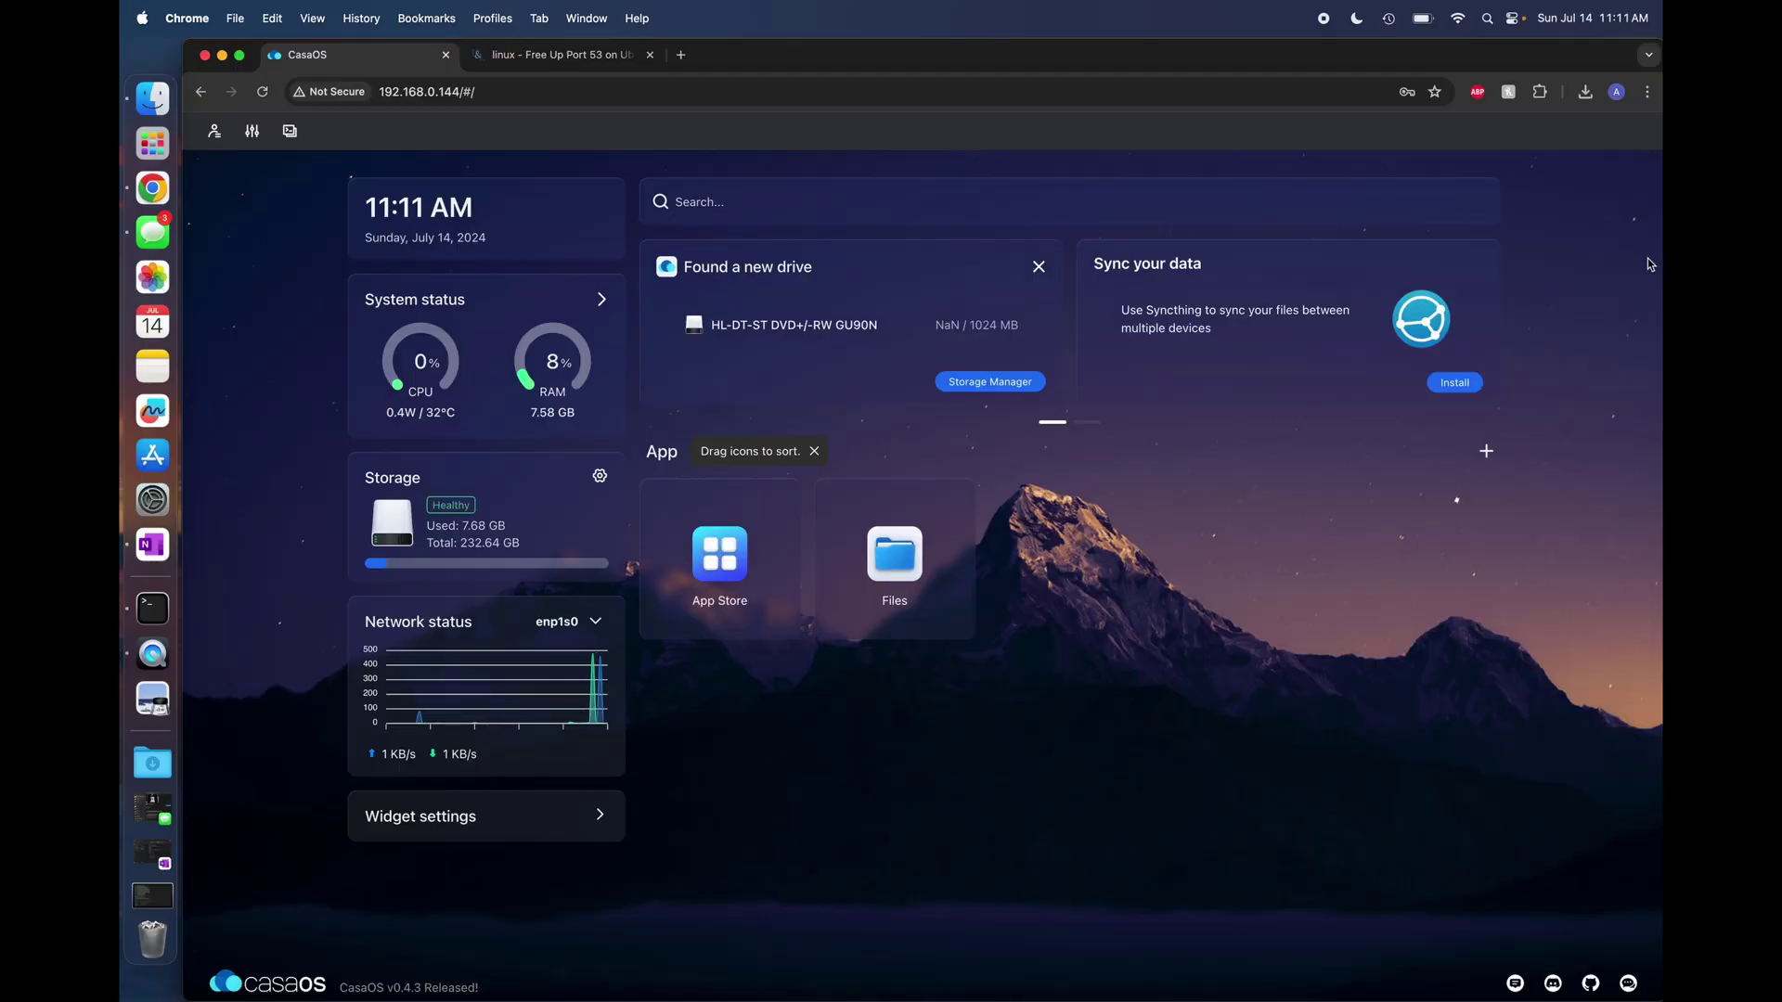
Open the CasaOS App Store and scroll through its 99 apps, then back to the top.
{"action": "left_click", "coordinate": [736, 570]}
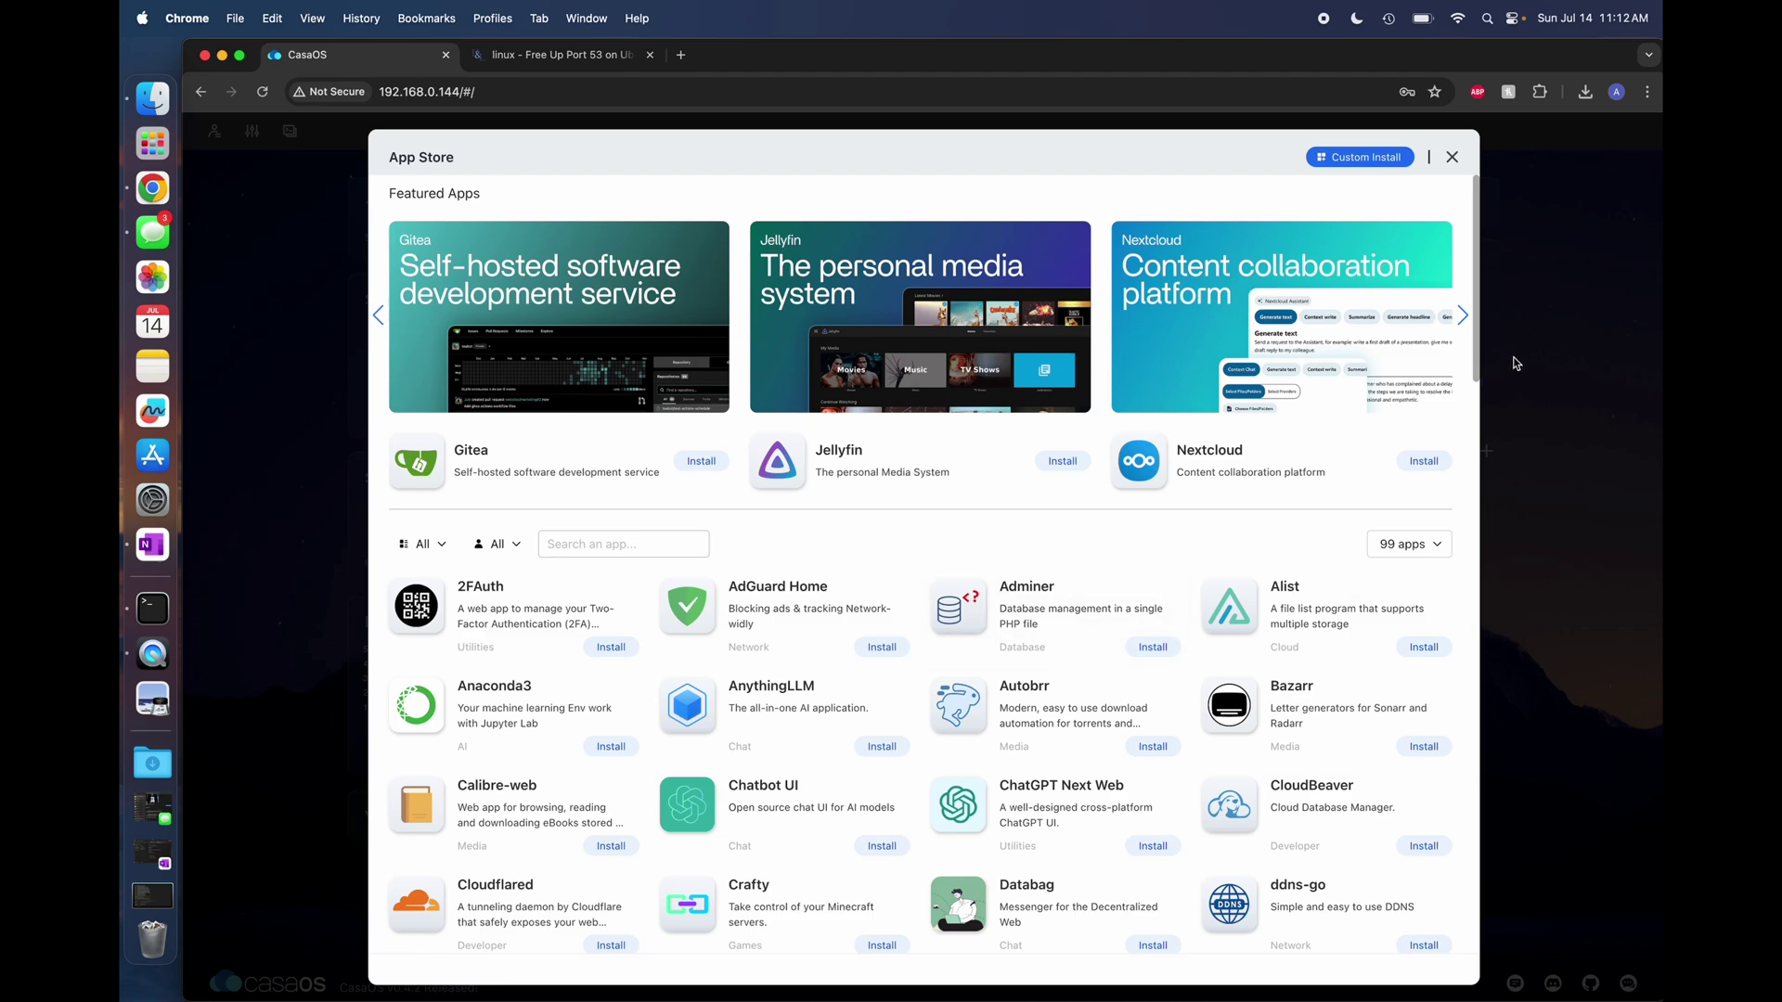
{"action": "left_click_drag", "start_coordinate": [1475, 342], "coordinate": [1505, 395]}
{"action": "scroll", "coordinate": [1502, 392], "scroll_direction": "down", "scroll_amount": 3}
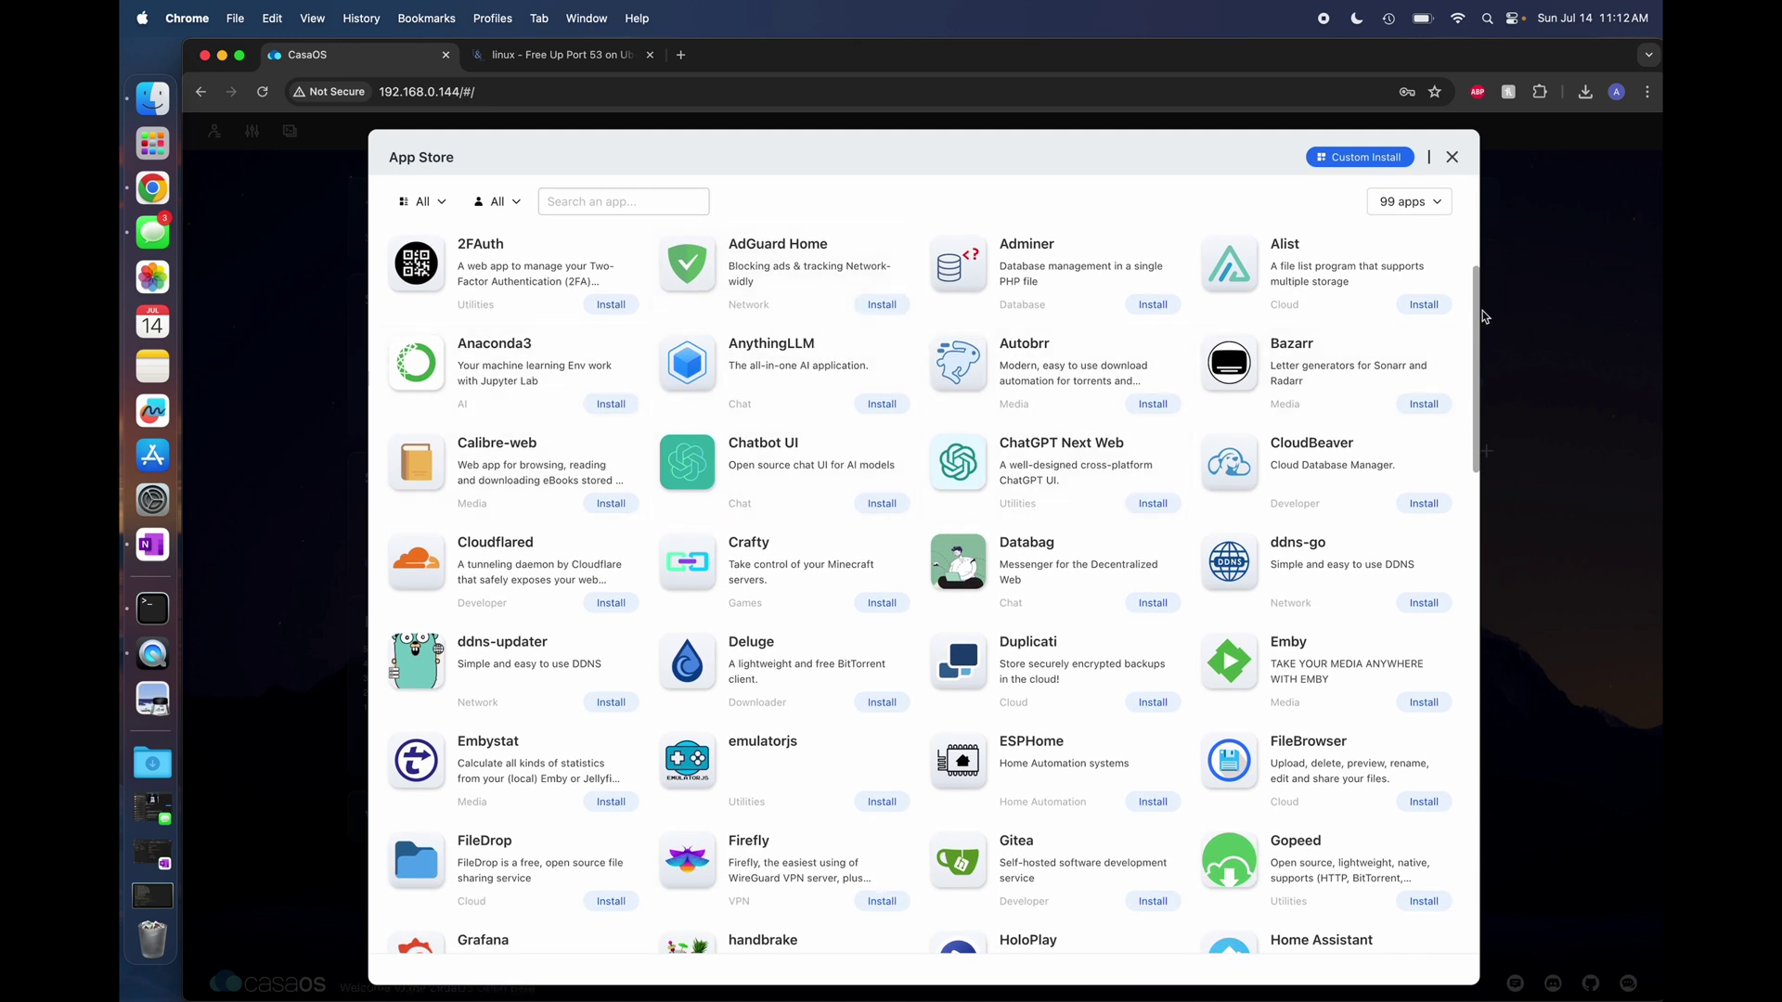
{"action": "left_click_drag", "start_coordinate": [1480, 322], "coordinate": [1479, 381]}
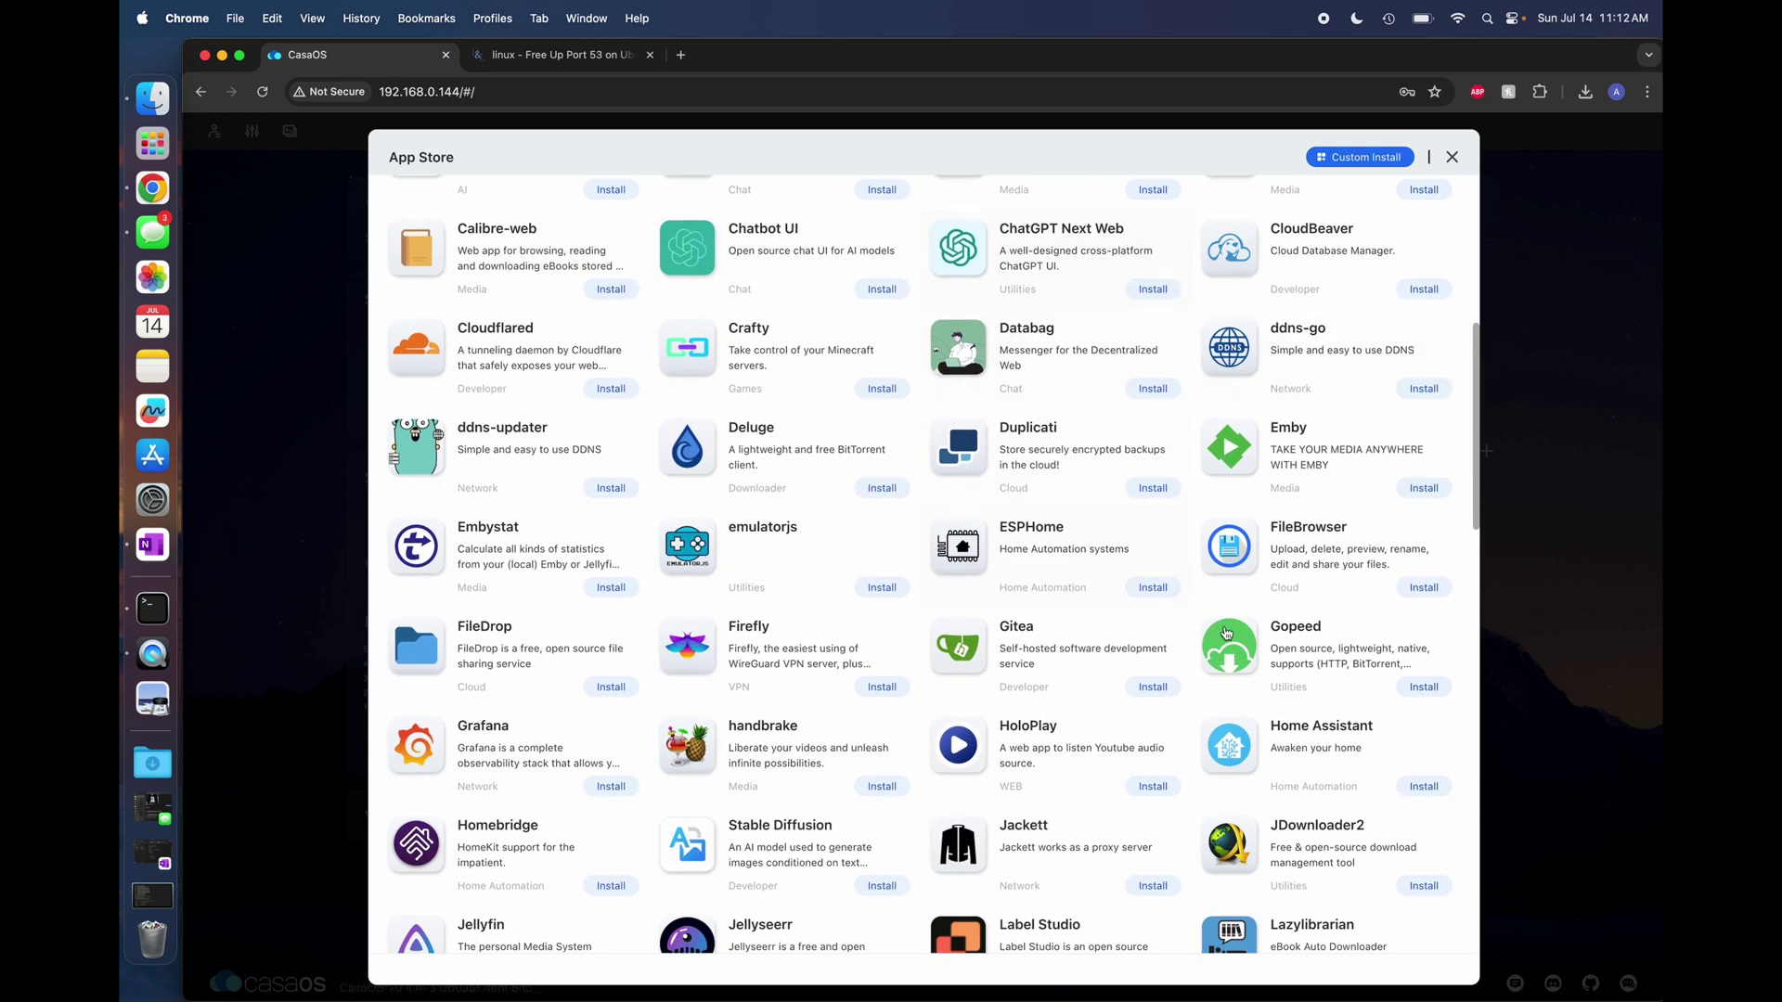
{"action": "left_click_drag", "start_coordinate": [1475, 470], "coordinate": [1452, 854]}
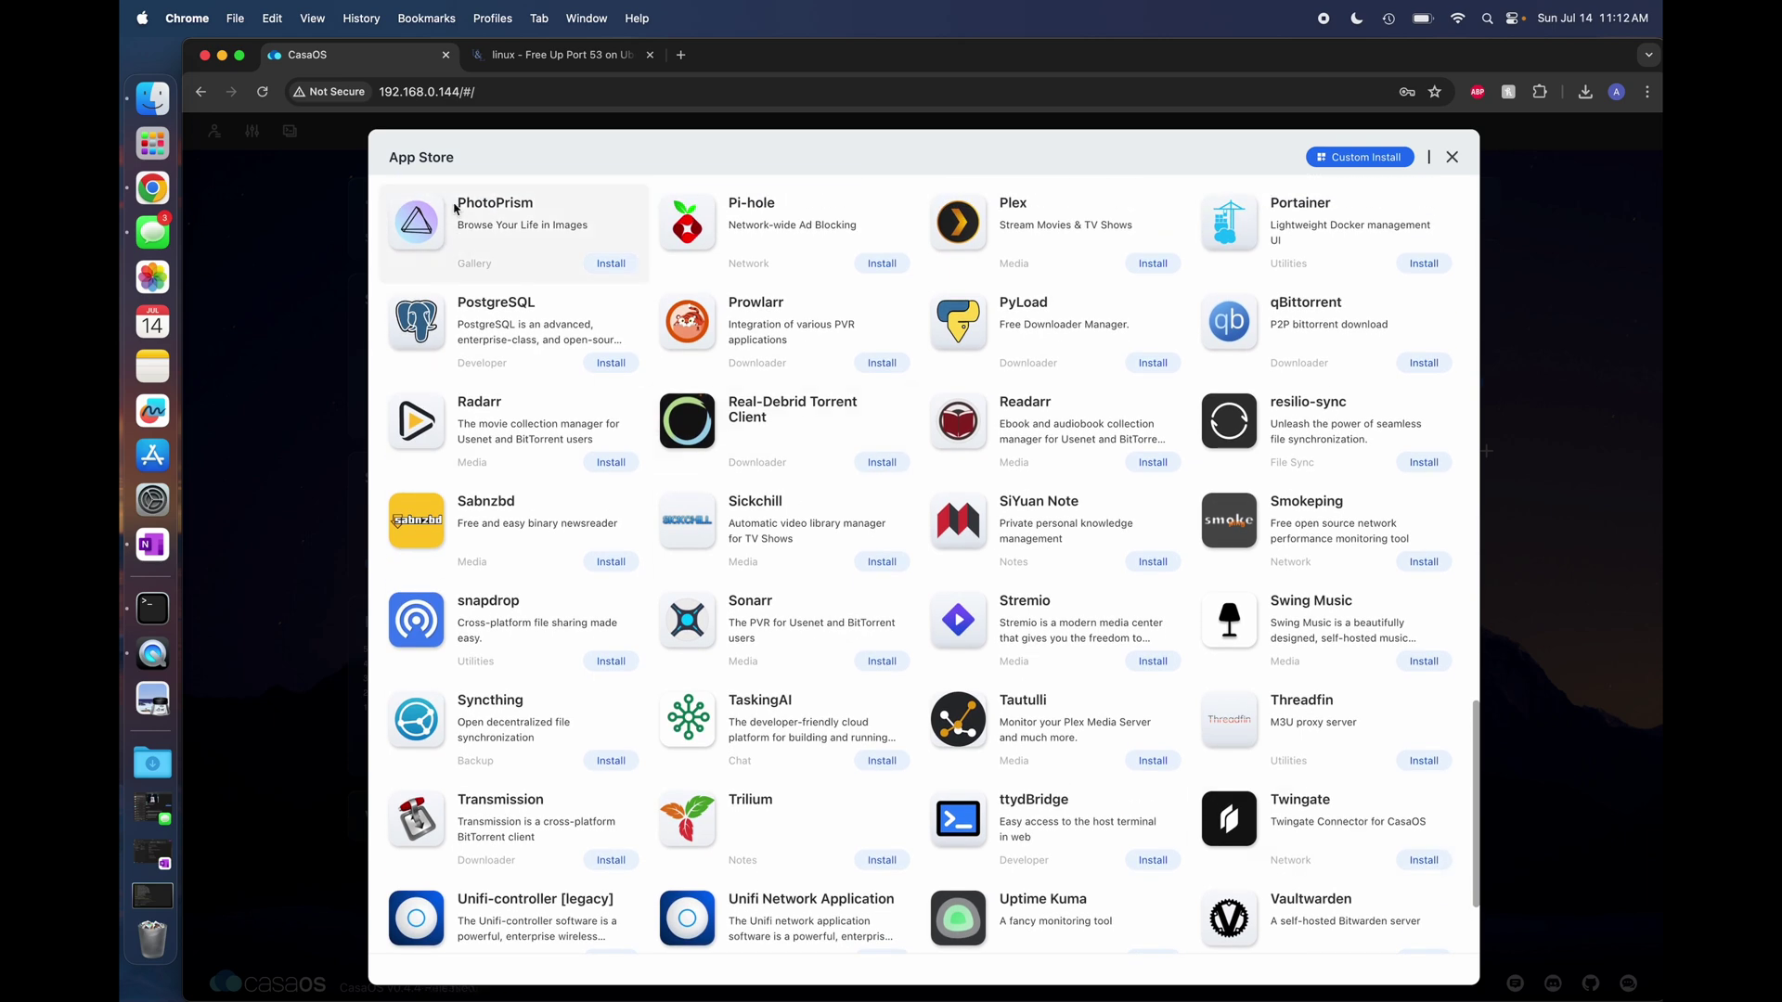
{"action": "scroll", "coordinate": [886, 836], "scroll_direction": "up", "scroll_amount": 8}
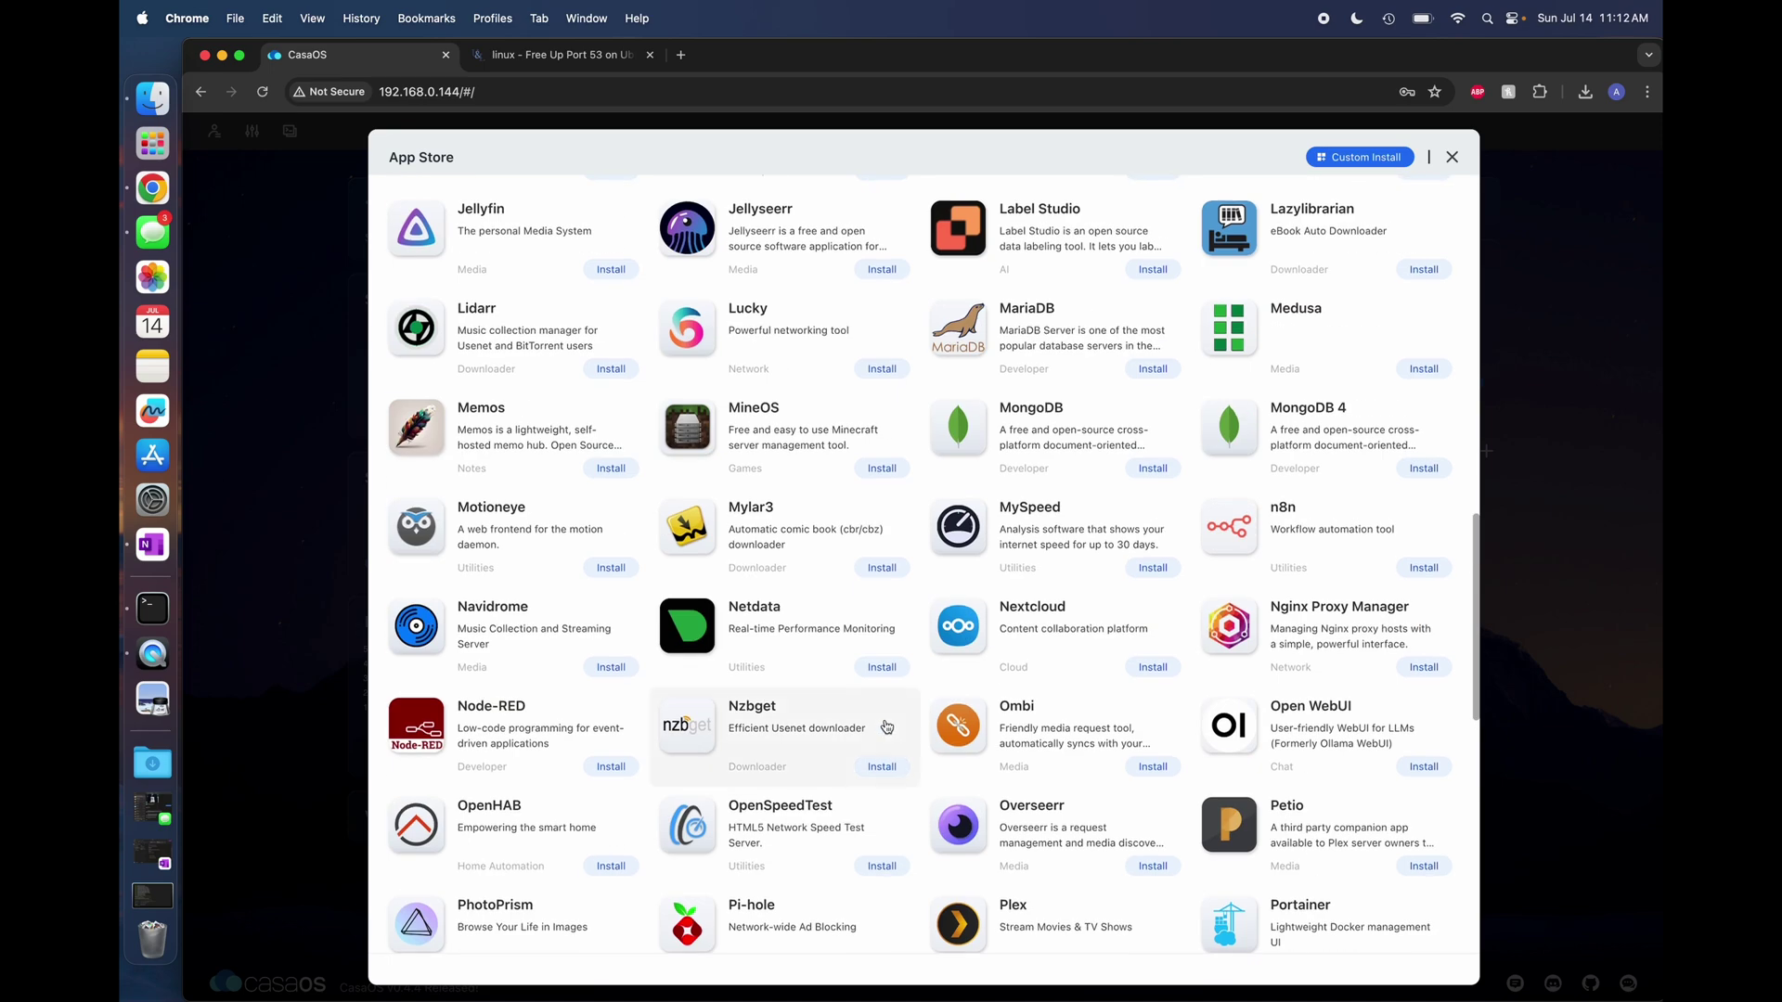
{"action": "scroll", "coordinate": [886, 726], "scroll_direction": "down", "scroll_amount": 6}
{"action": "scroll", "coordinate": [887, 727], "scroll_direction": "up", "scroll_amount": 20}
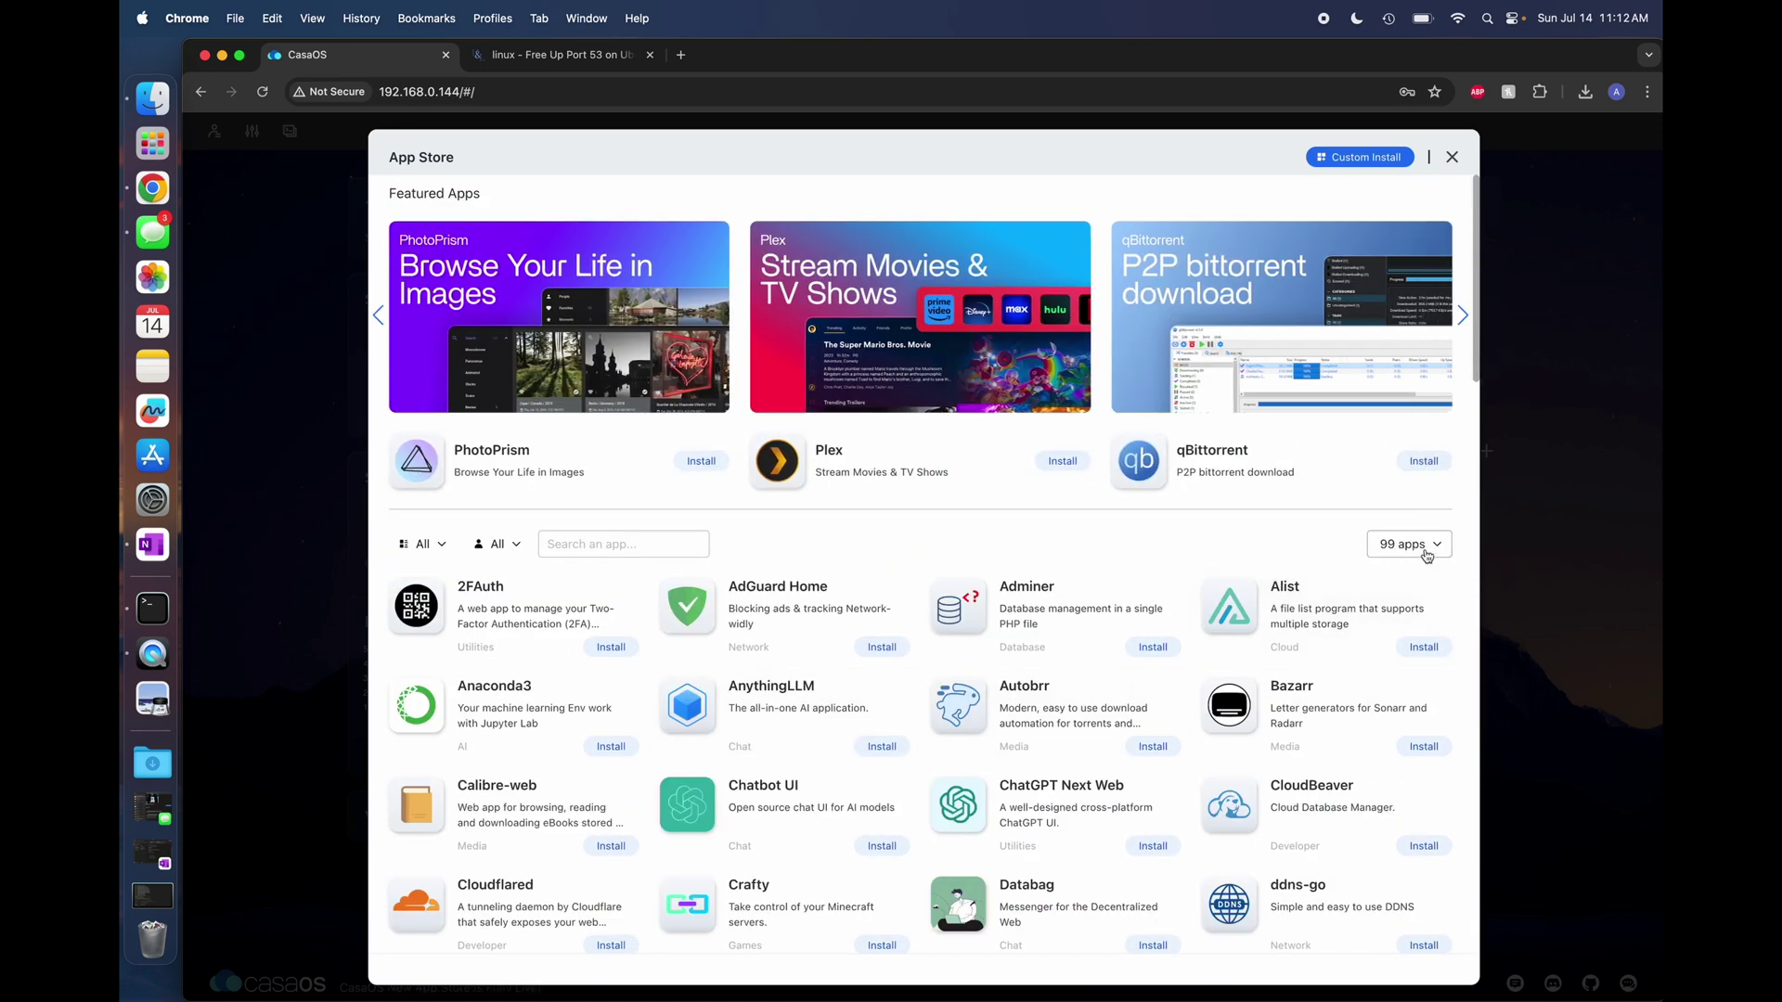
{"action": "left_click", "coordinate": [1427, 555]}
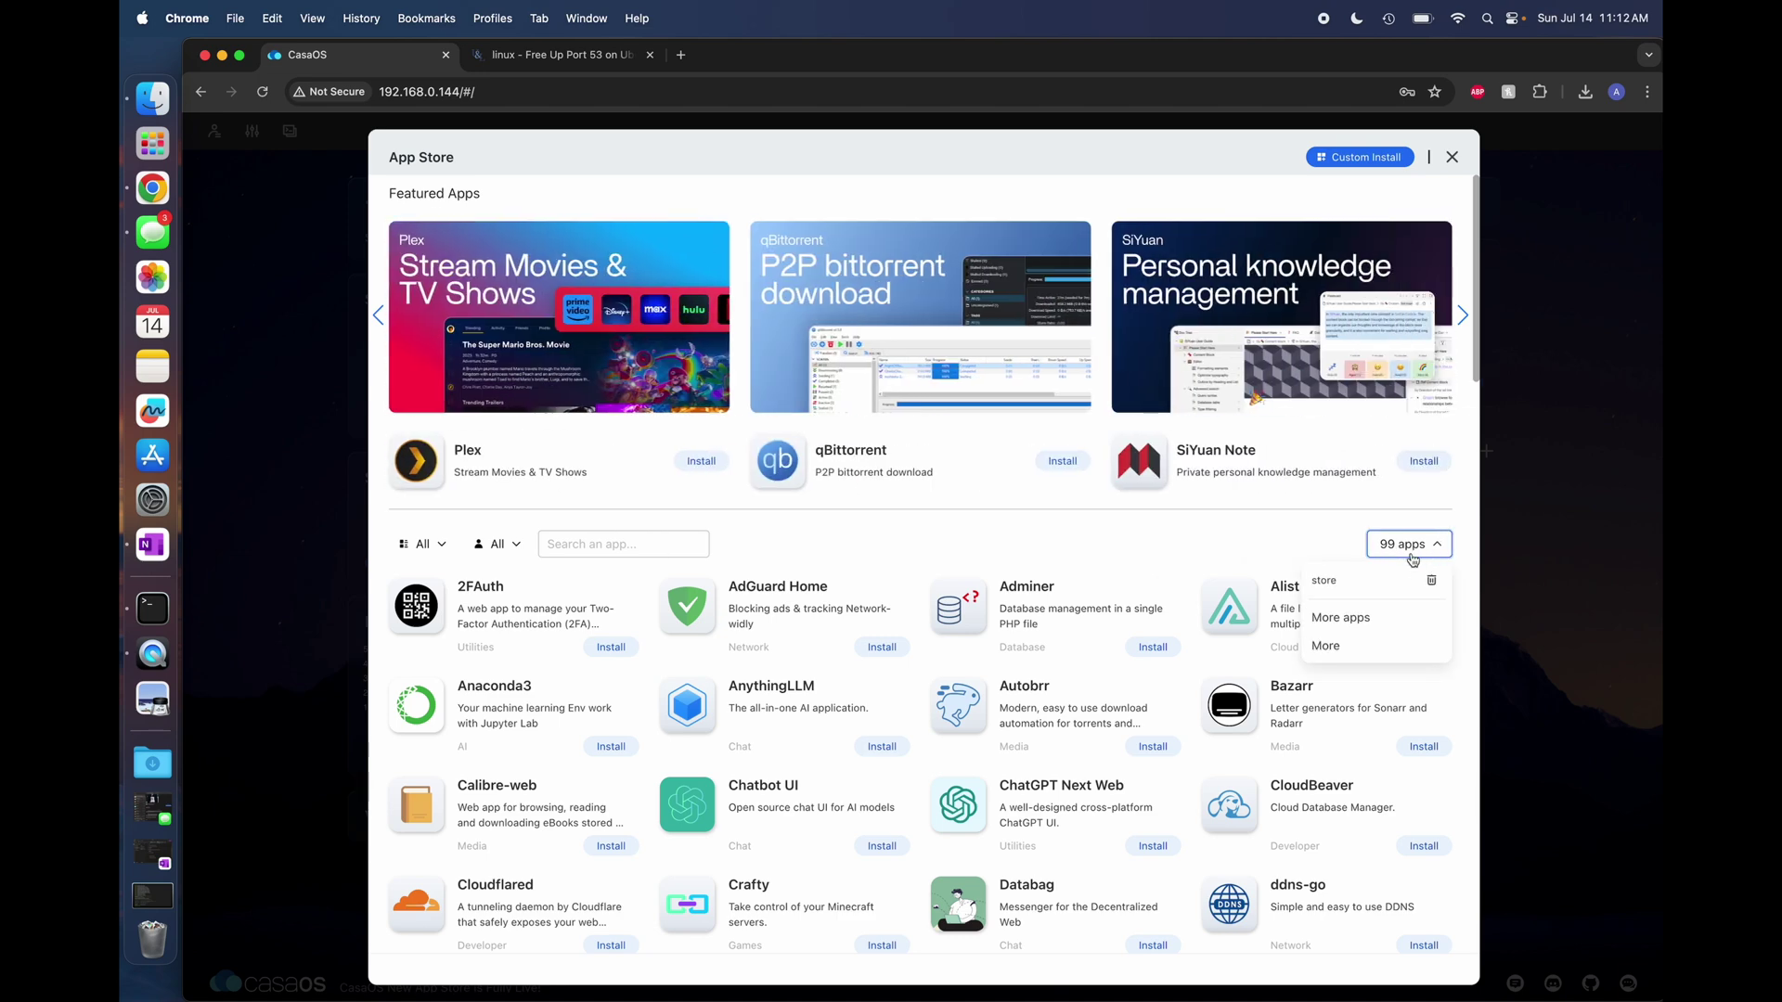
Open the Awesome CasaOS store list and copy the CasaOS-LinuxServer-AppStore source link.
{"action": "left_click", "coordinate": [1337, 645]}
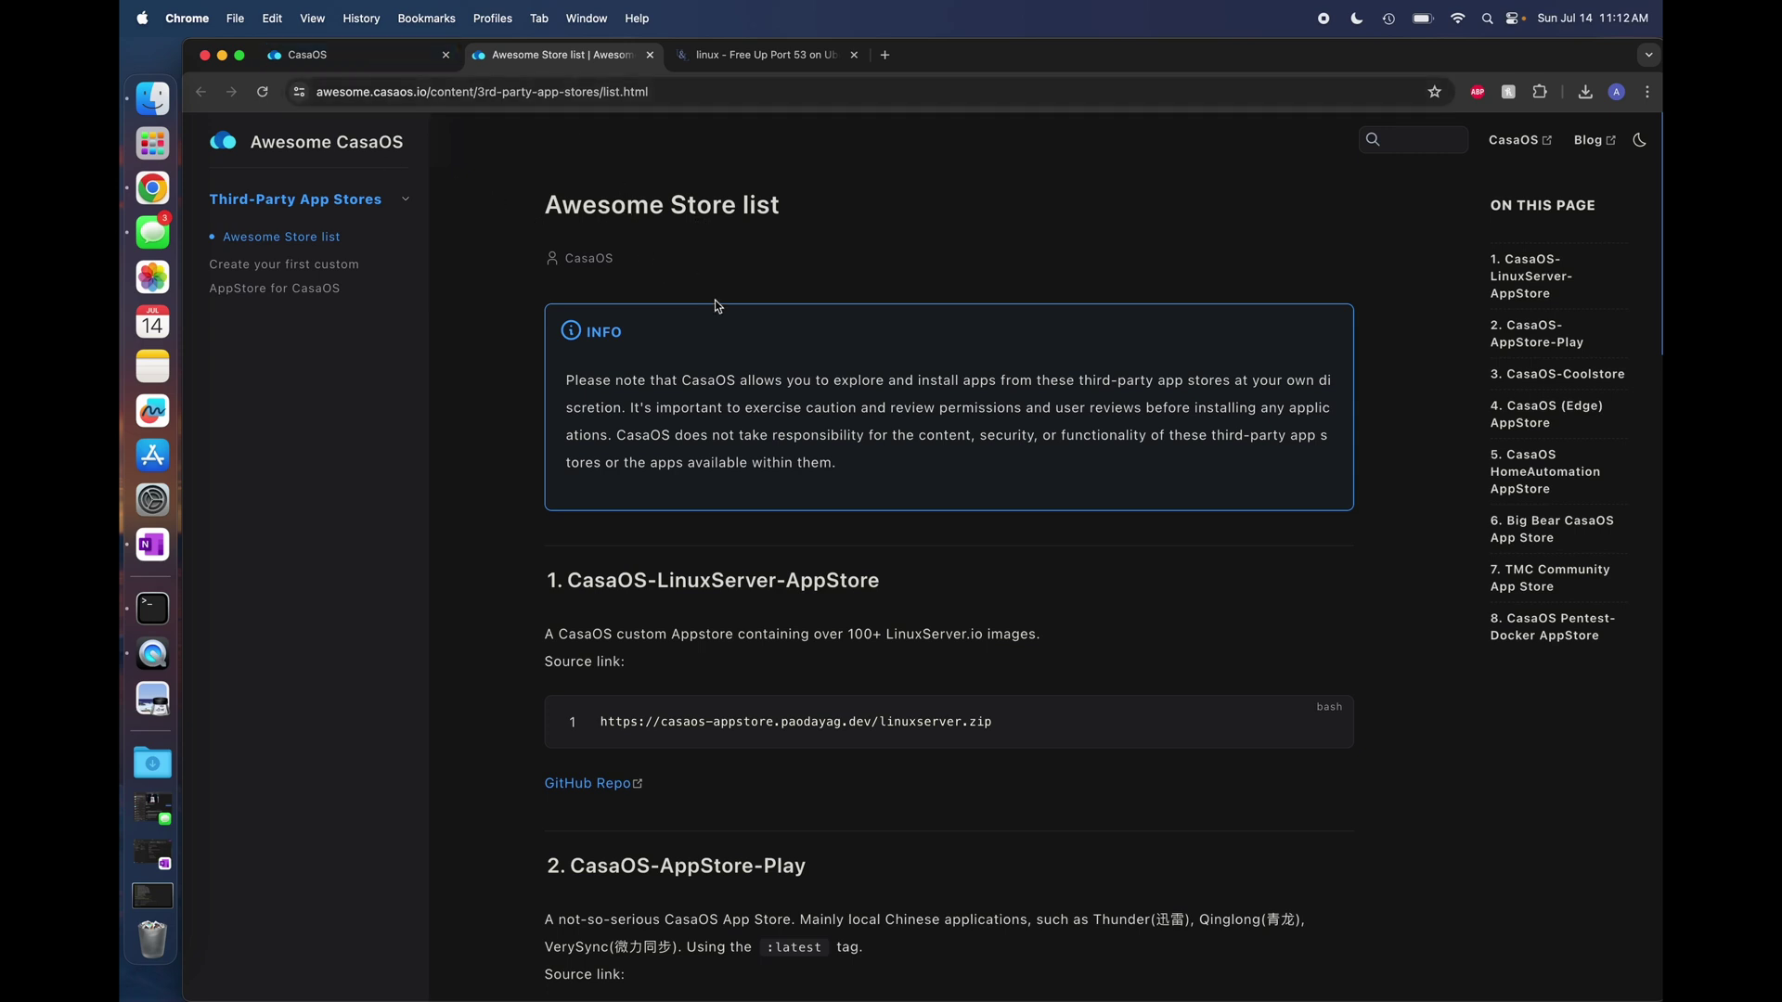
{"action": "scroll", "coordinate": [764, 424], "scroll_direction": "down", "scroll_amount": 2}
{"action": "scroll", "coordinate": [764, 424], "scroll_direction": "down", "scroll_amount": 5}
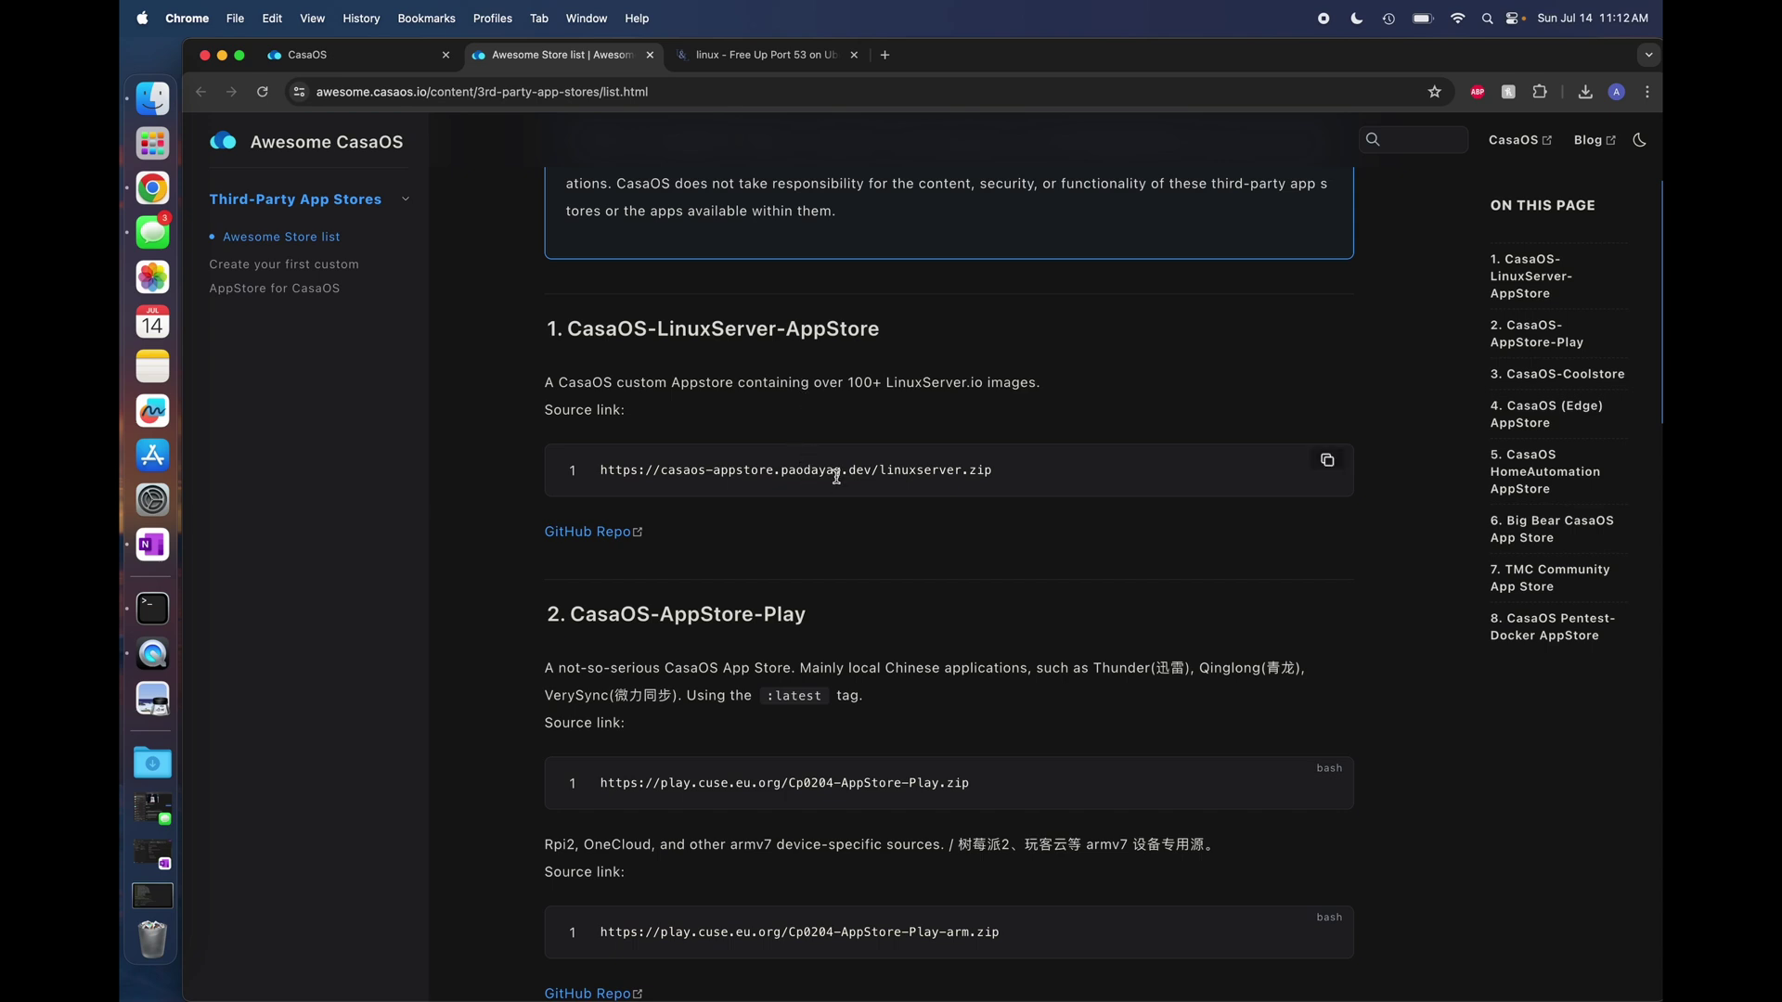
{"action": "left_click", "coordinate": [1333, 461]}
{"action": "scroll", "coordinate": [748, 566], "scroll_direction": "down", "scroll_amount": 3}
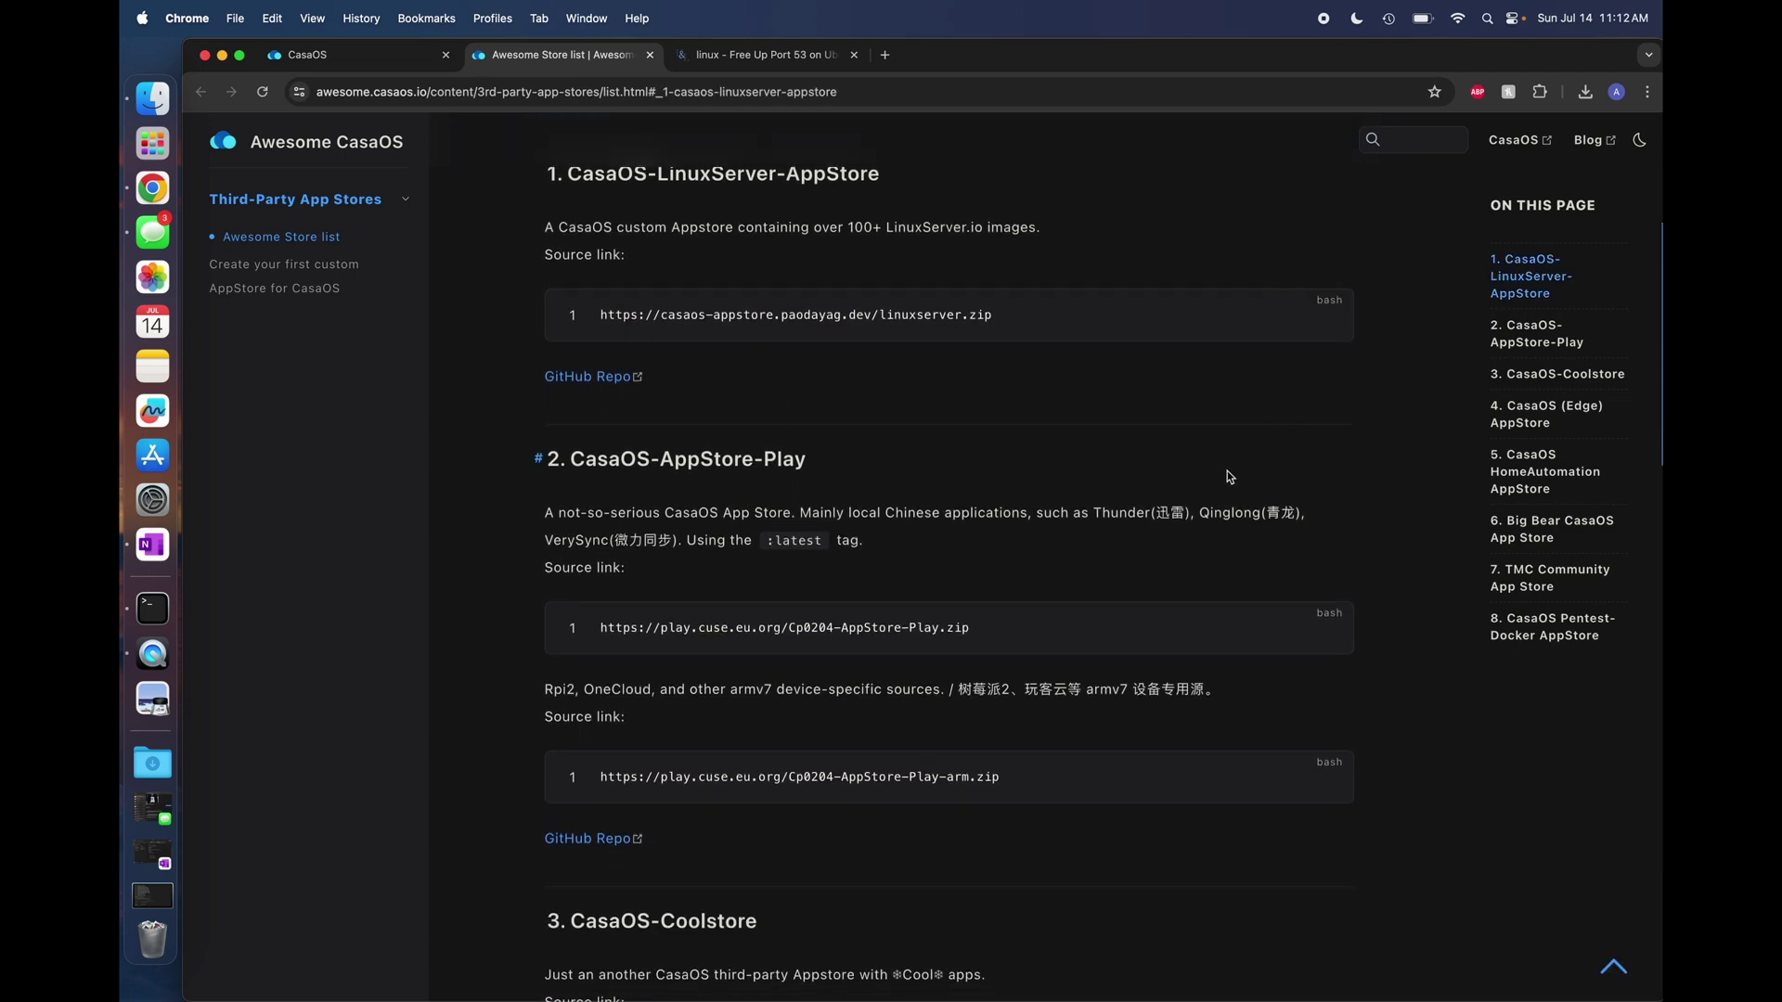
{"action": "left_click", "coordinate": [311, 54]}
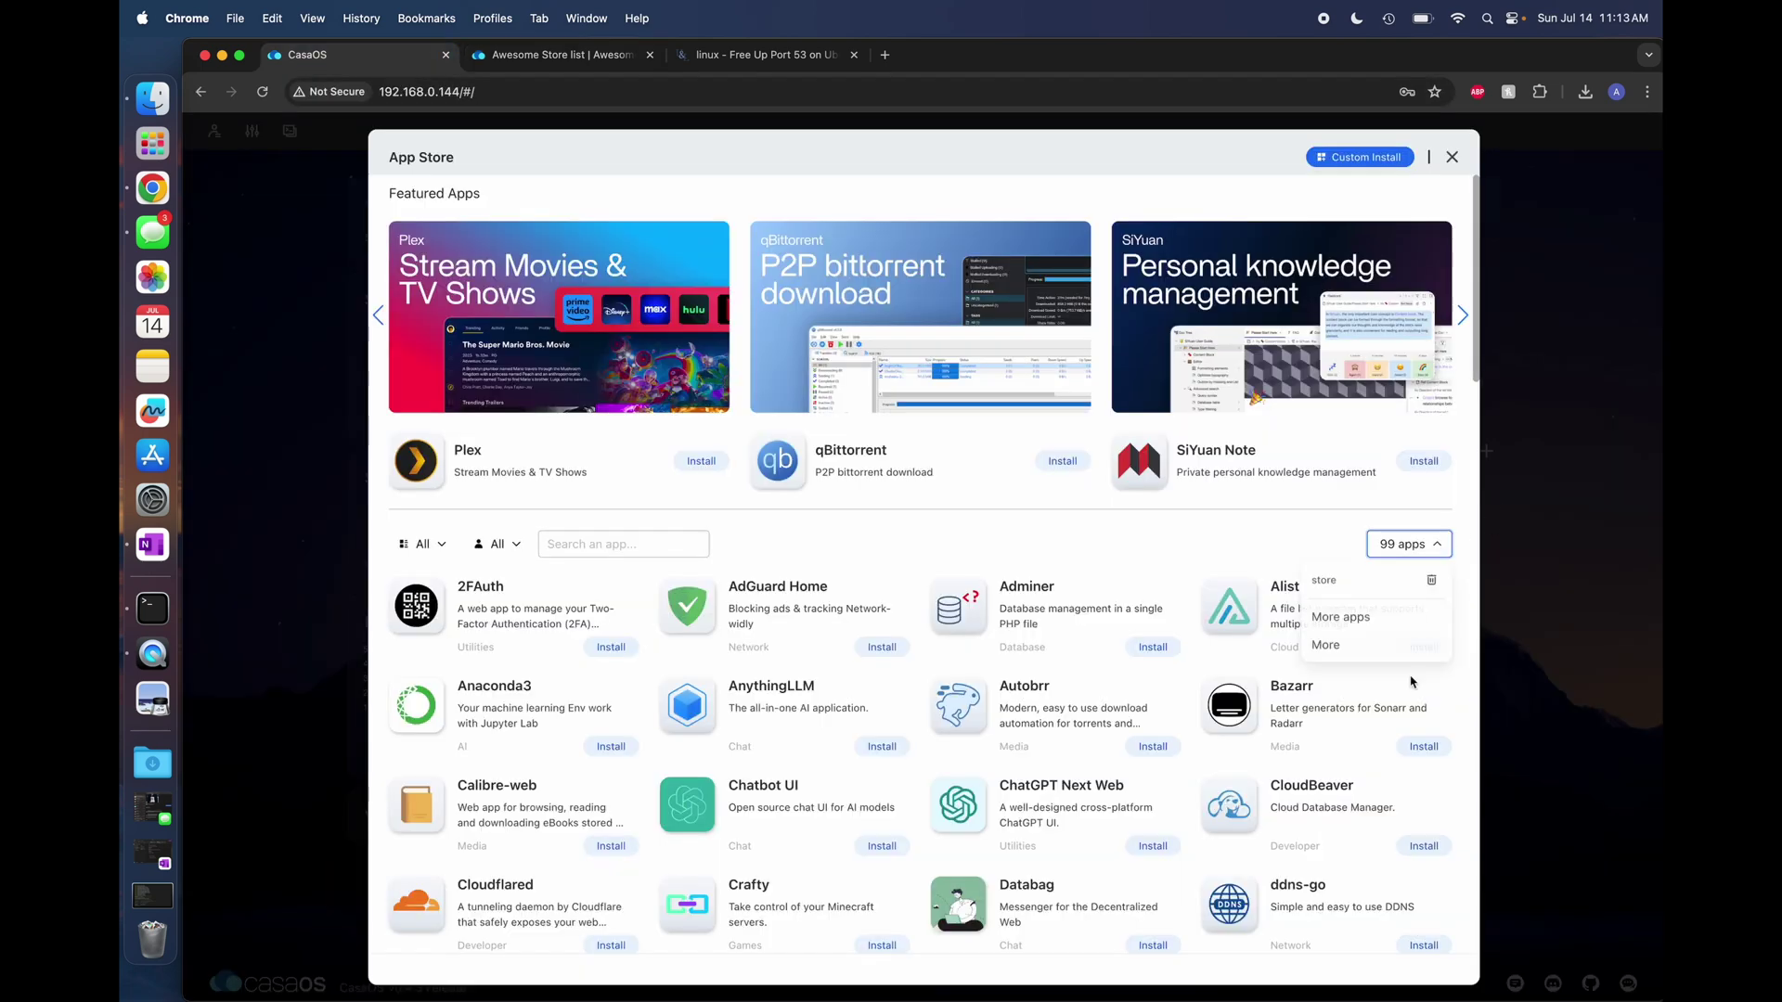
Add the LinuxServer app store source to the CasaOS App Store.
{"action": "left_click", "coordinate": [1350, 624]}
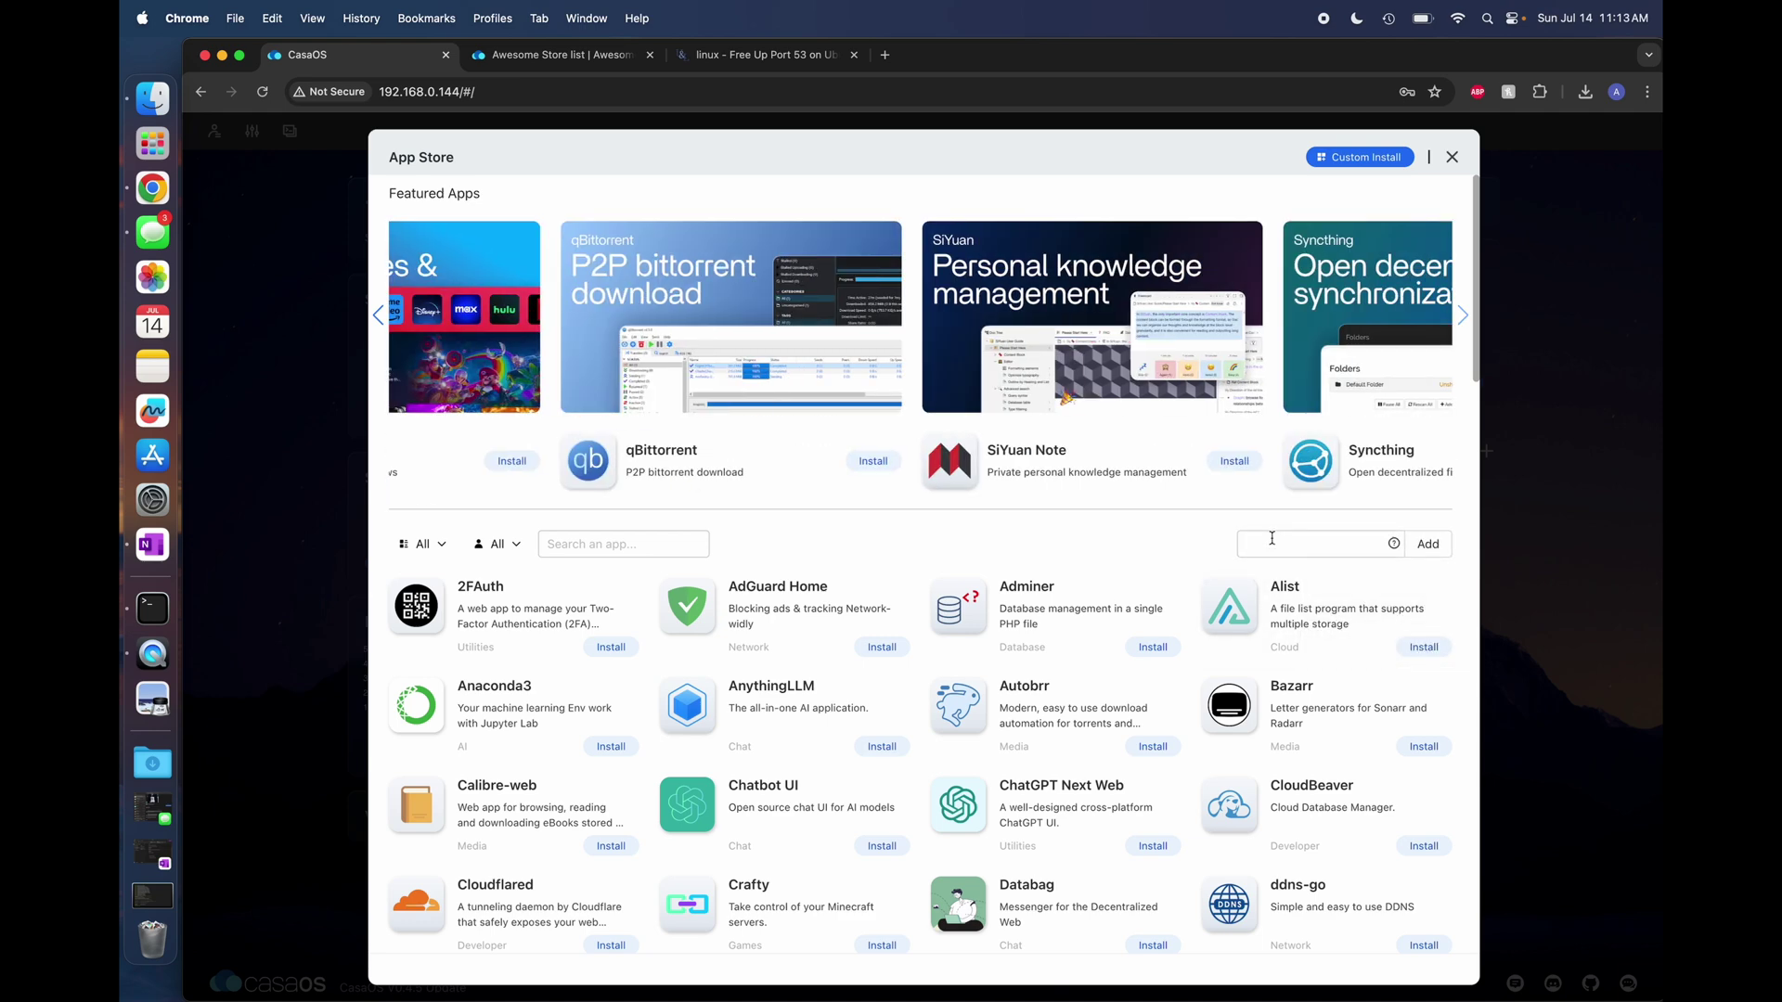
{"action": "key", "text": "super+v"}
{"action": "right_click", "coordinate": [1433, 549]}
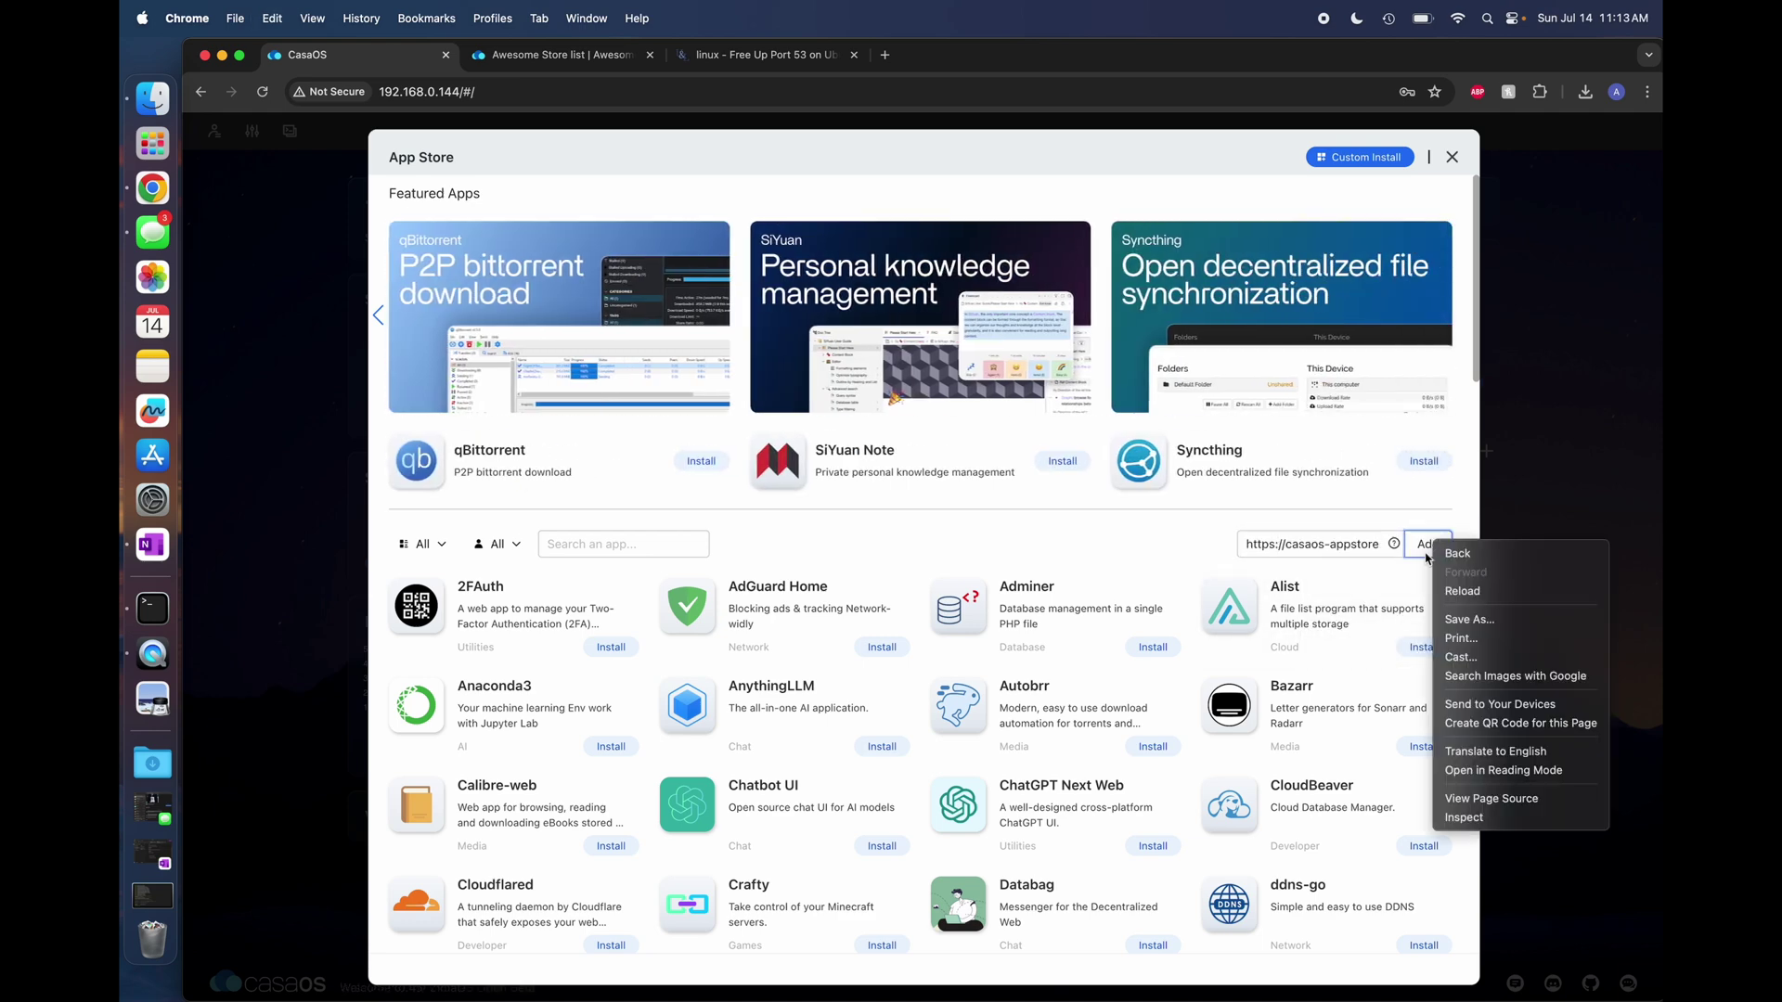
{"action": "left_click", "coordinate": [1425, 548]}
{"action": "left_click", "coordinate": [1425, 547]}
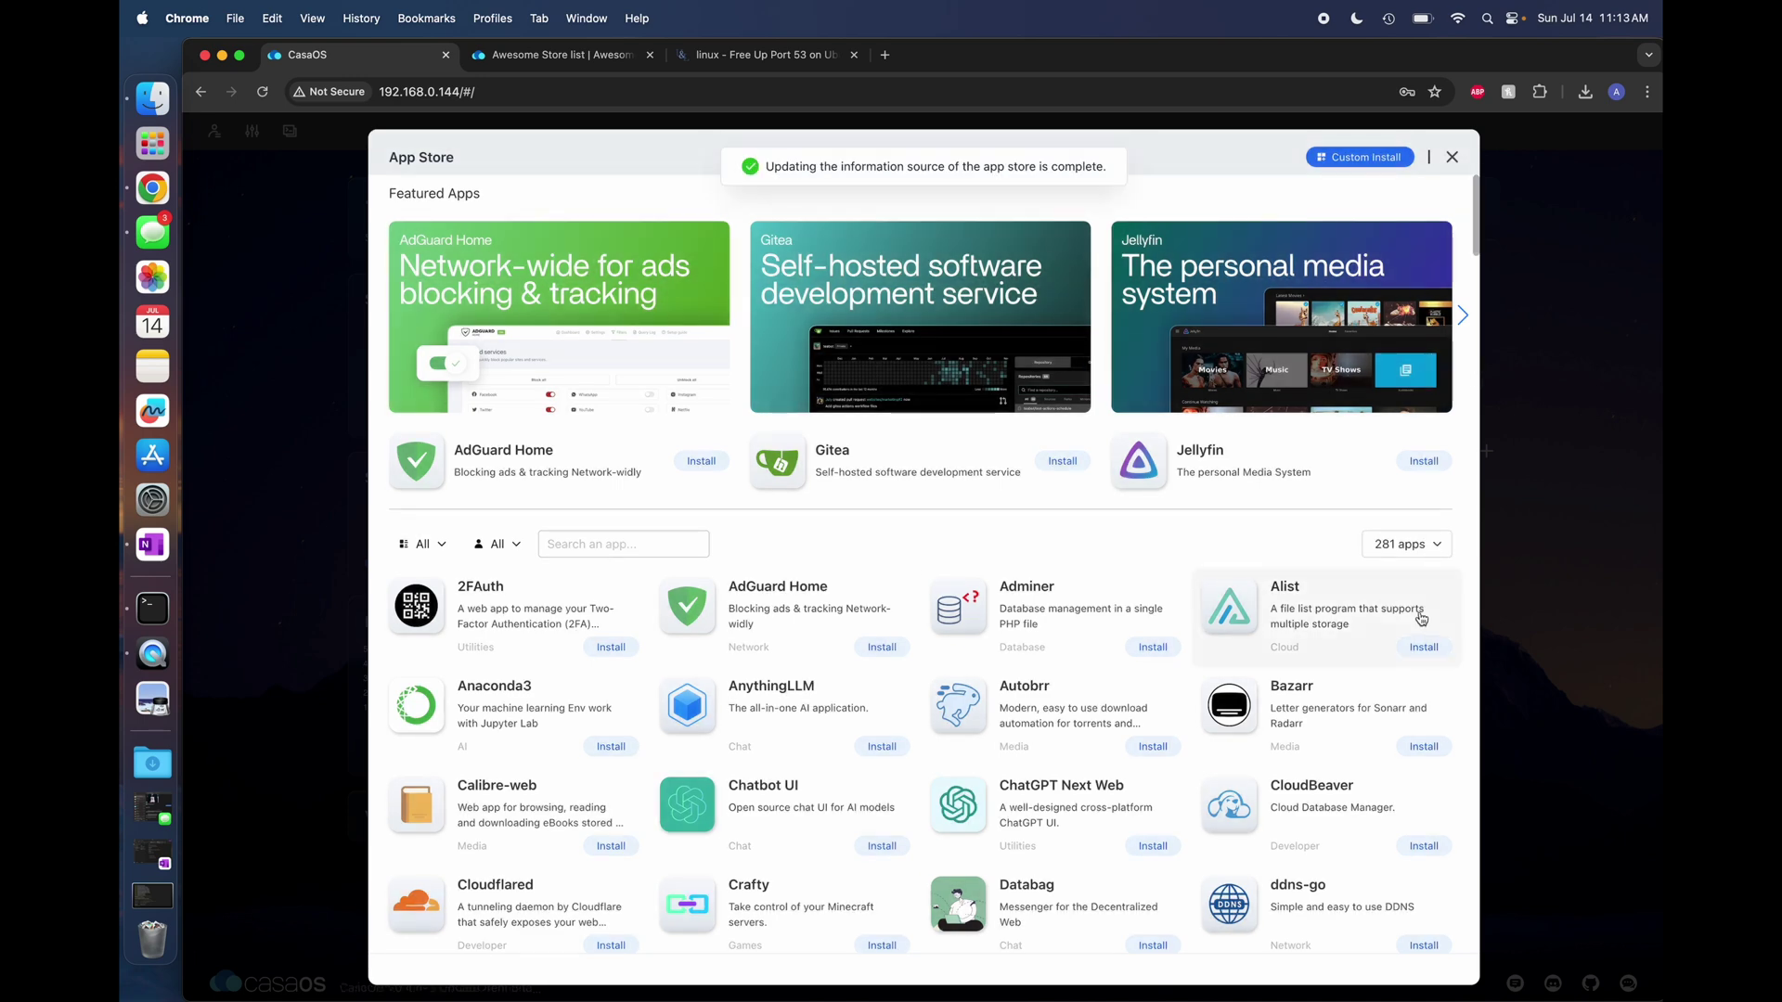
Copy the Coolstore source link from Awesome CasaOS and add it as an app store source.
{"action": "left_click", "coordinate": [633, 59]}
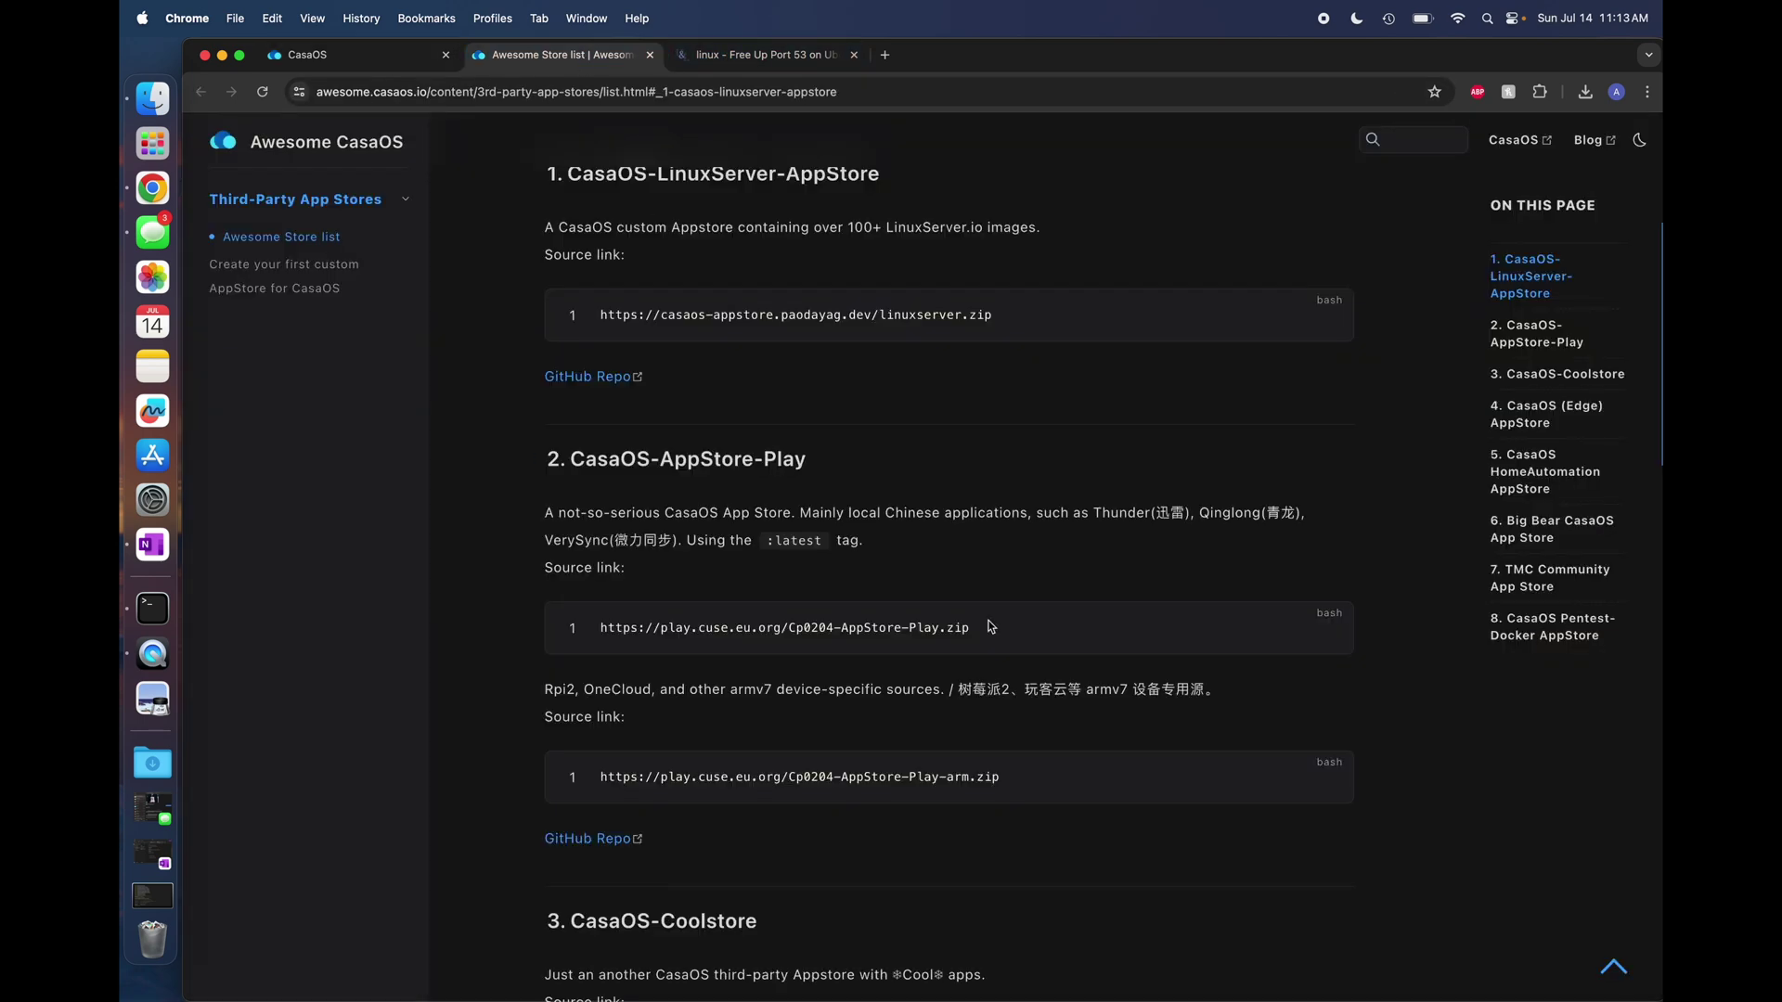
{"action": "scroll", "coordinate": [852, 437], "scroll_direction": "down", "scroll_amount": 6}
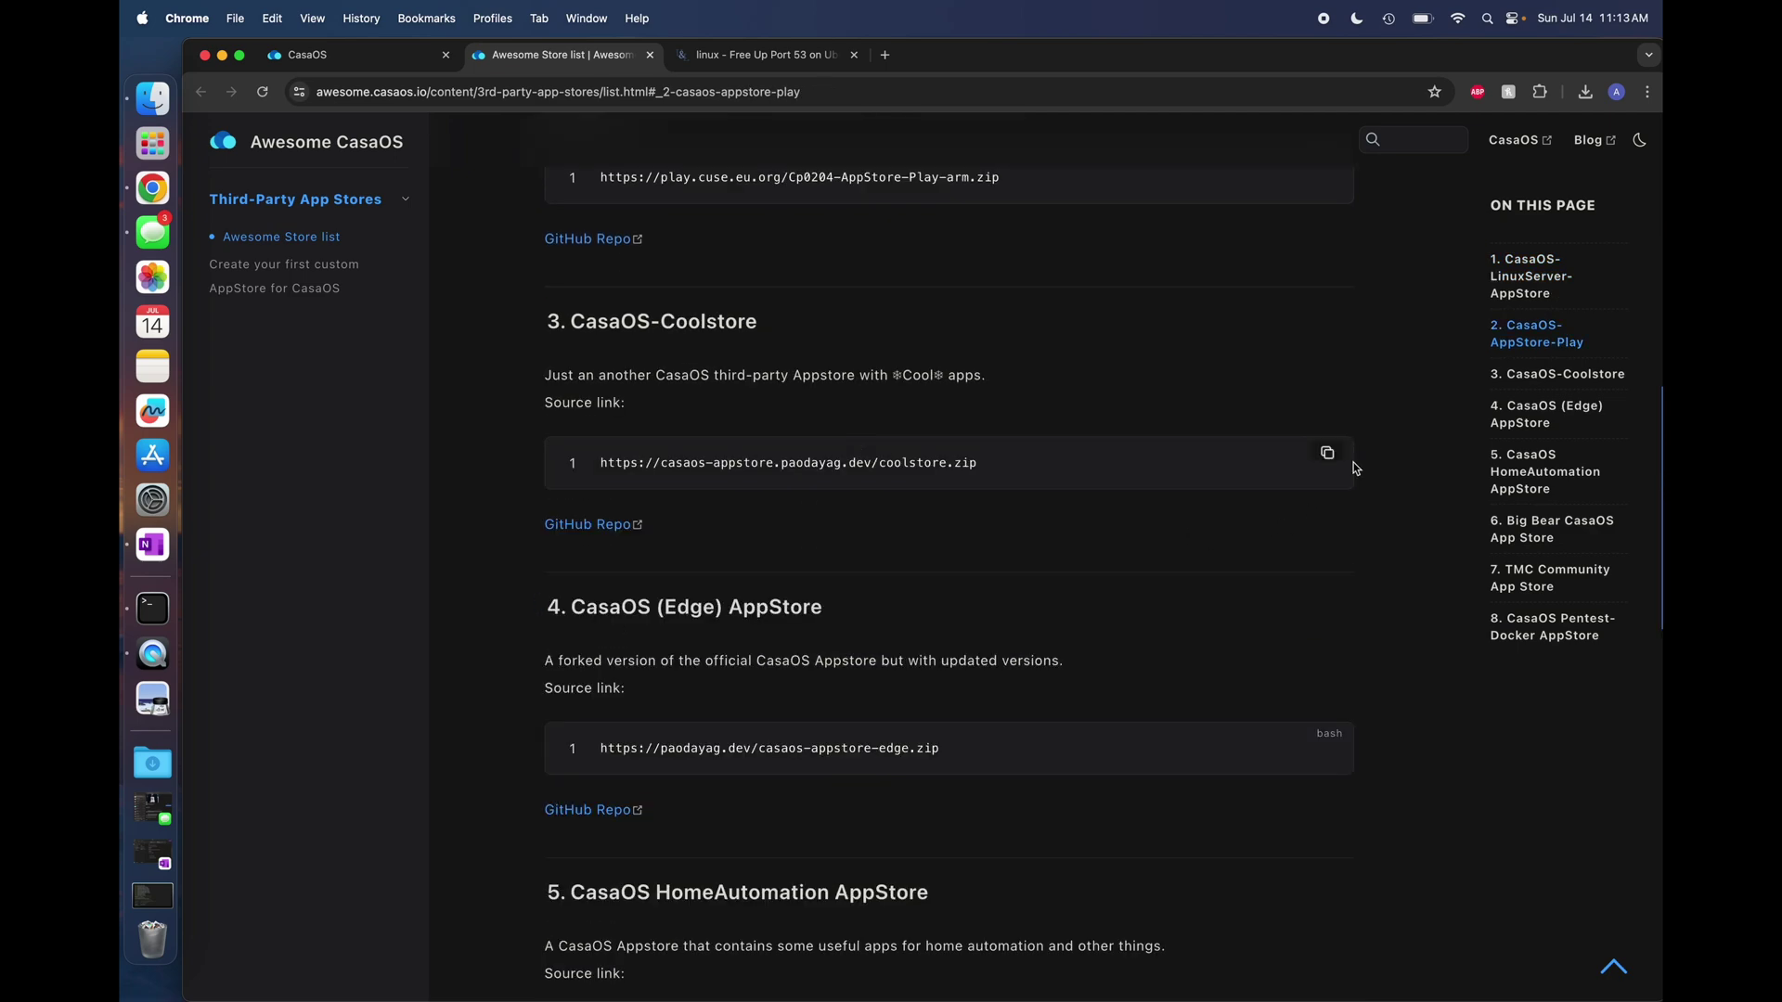
{"action": "left_click", "coordinate": [1329, 455]}
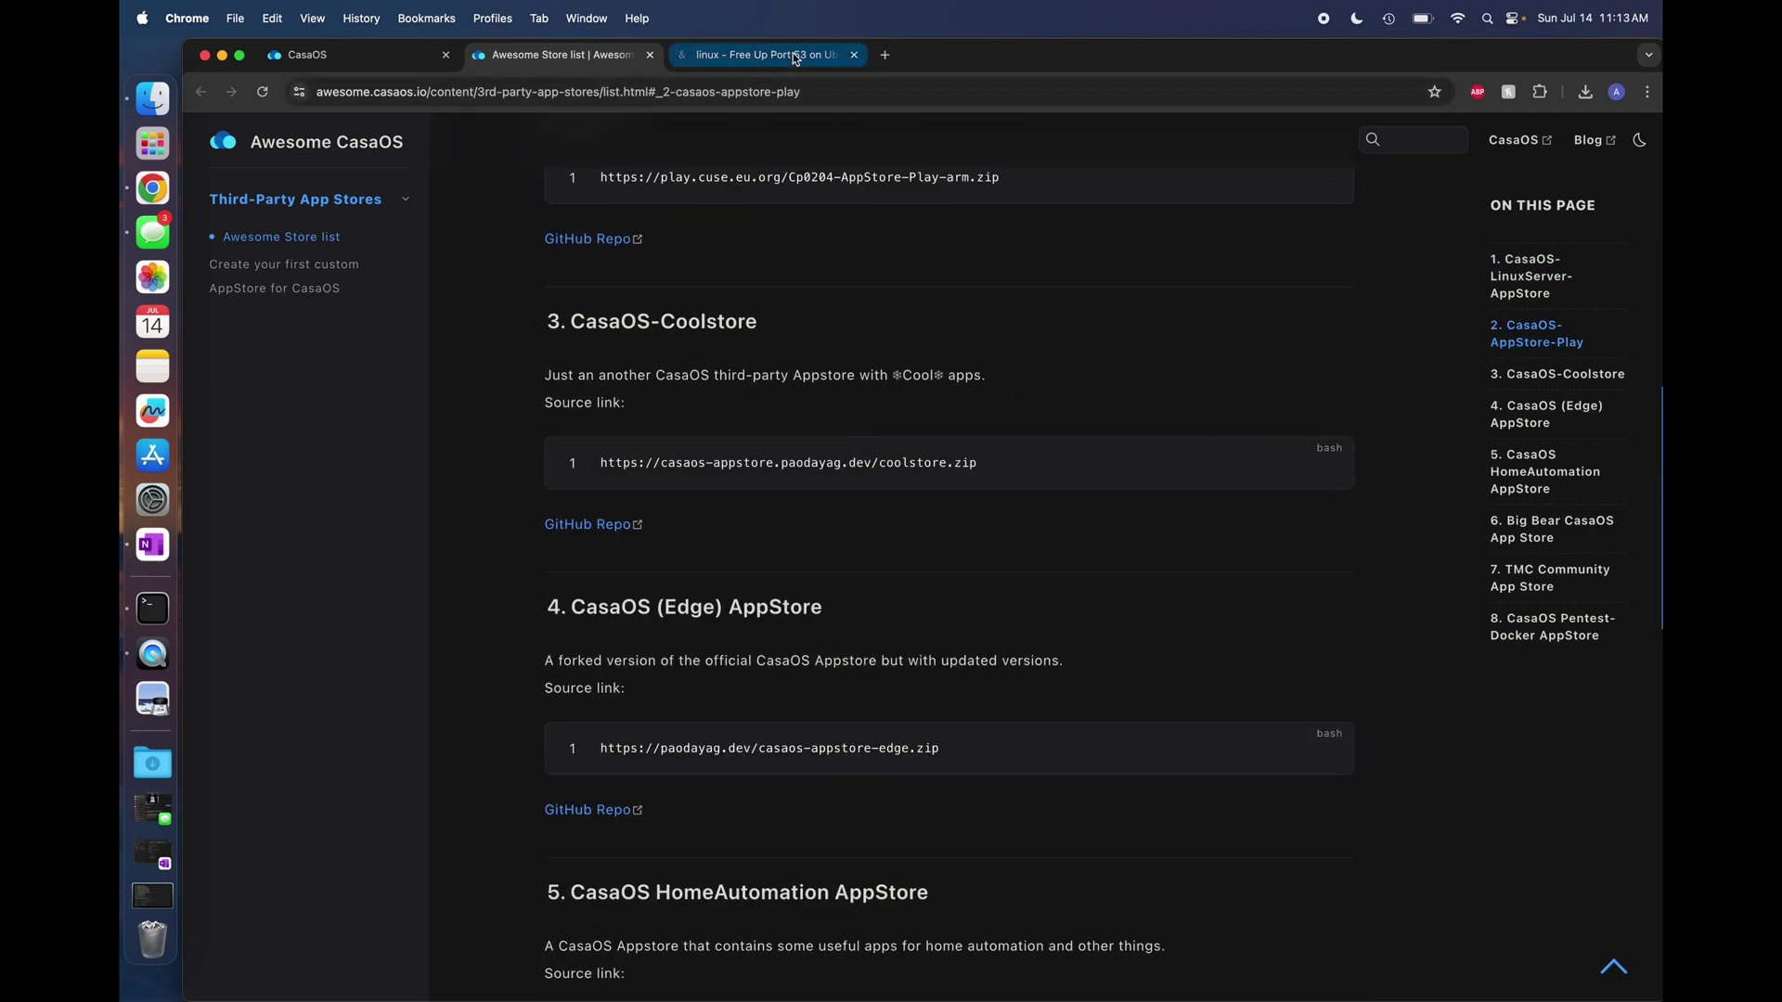
{"action": "left_click", "coordinate": [756, 56]}
{"action": "left_click", "coordinate": [330, 58]}
{"action": "left_click", "coordinate": [1404, 544]}
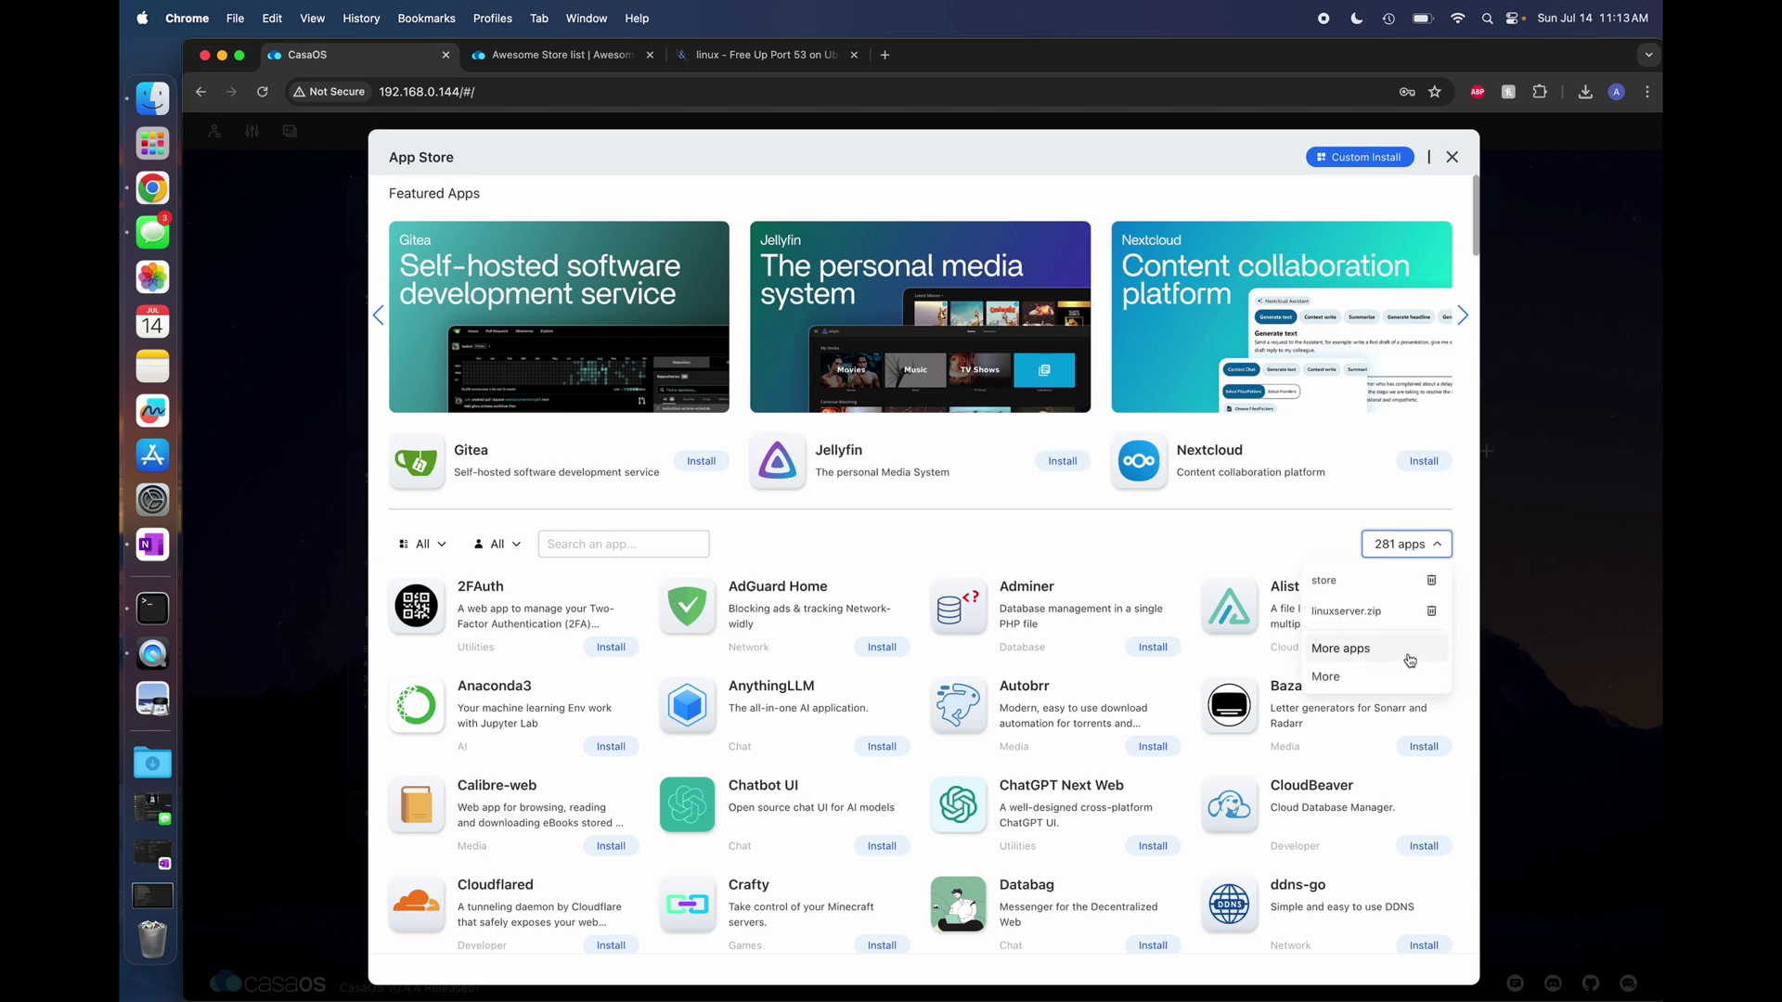
{"action": "left_click", "coordinate": [1336, 649]}
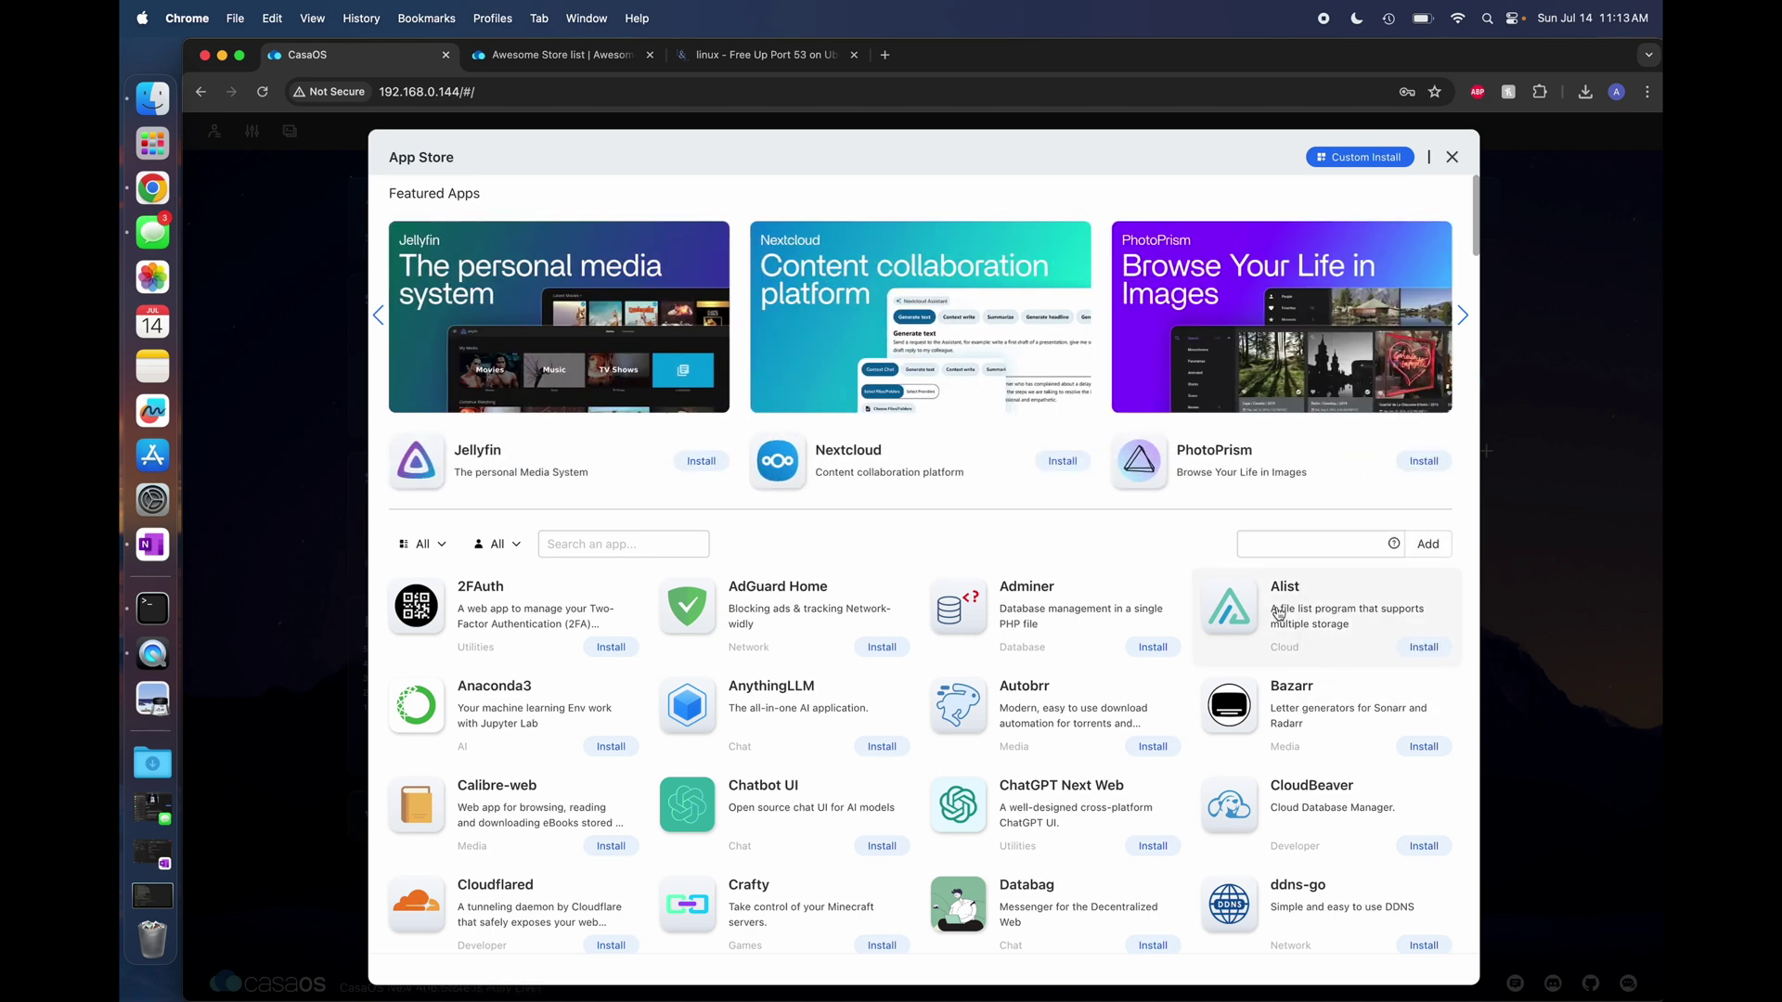
{"action": "key", "text": "super+v"}
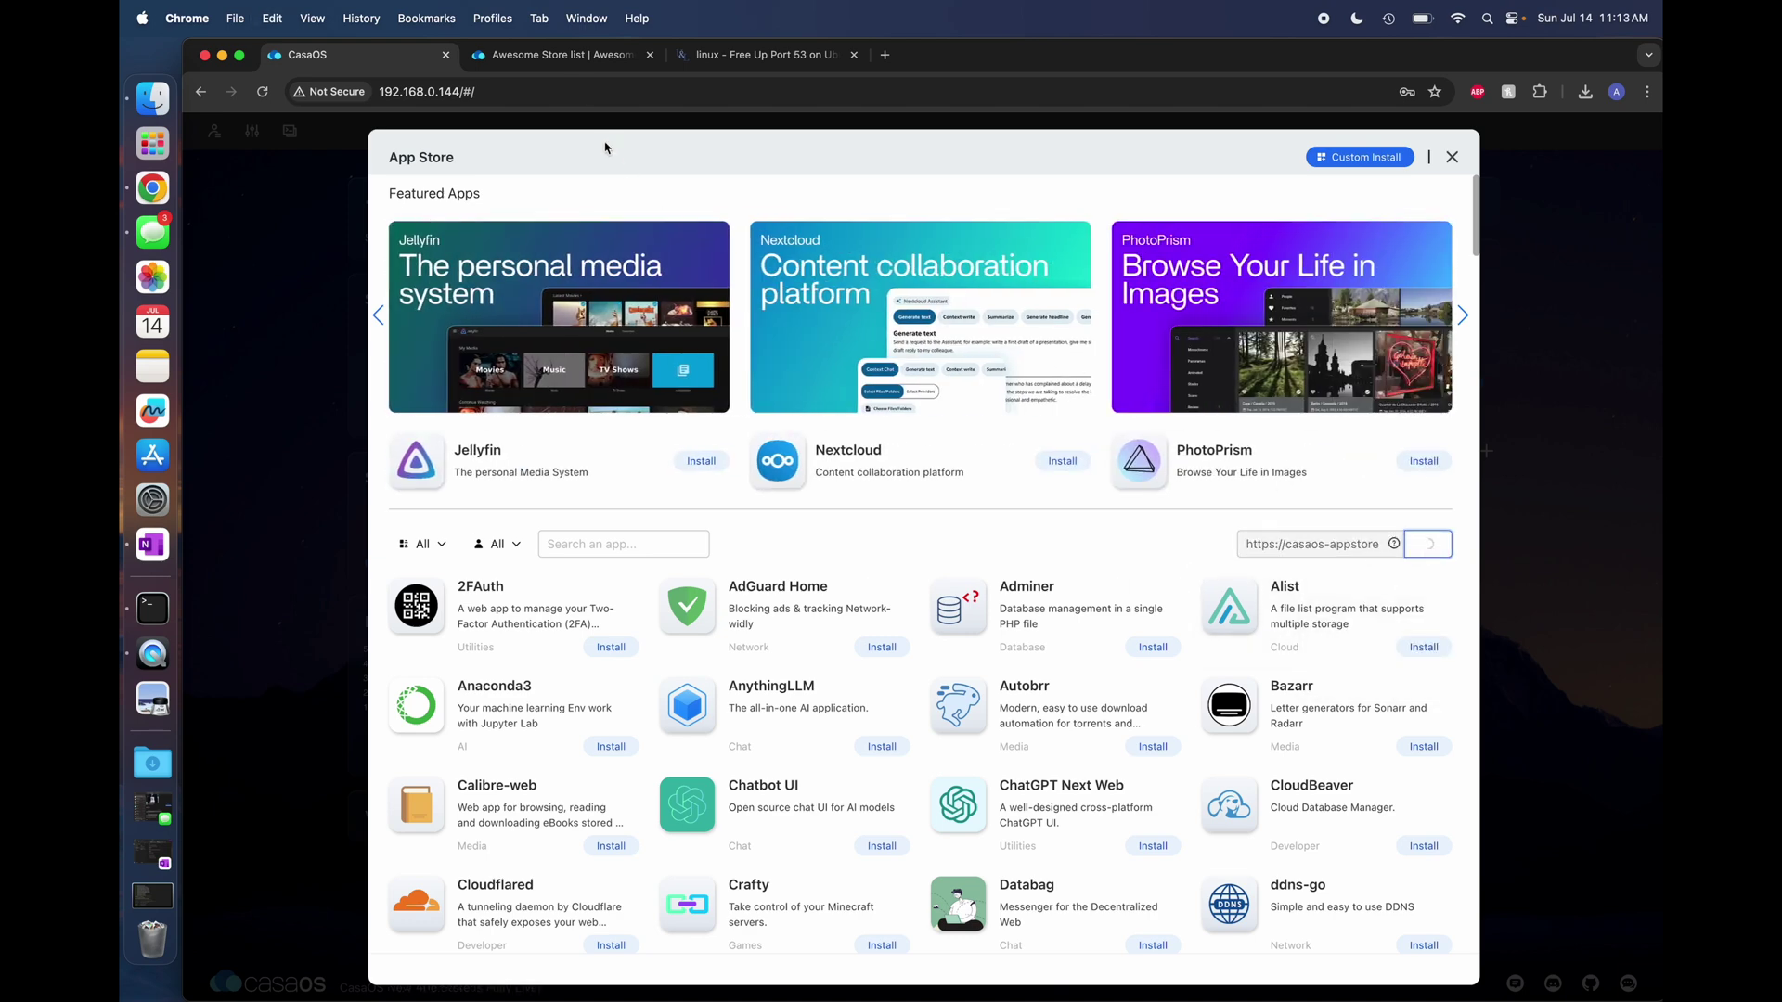
{"action": "left_click", "coordinate": [545, 57]}
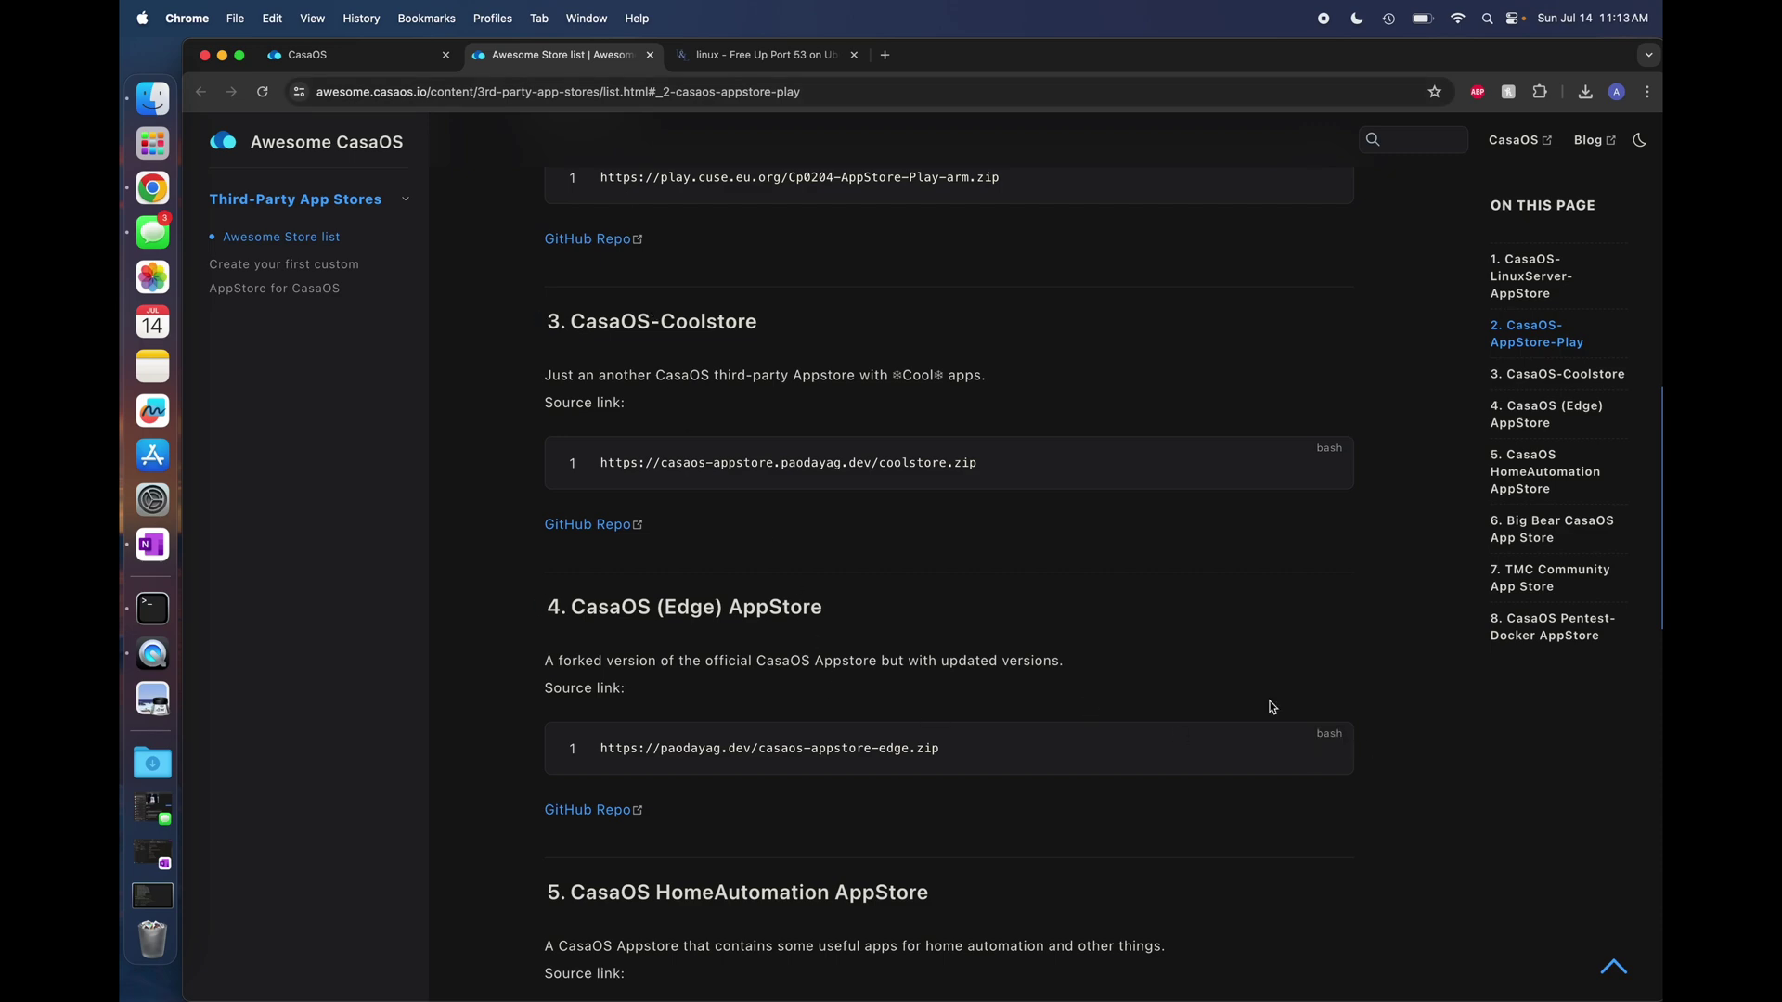
Add the Edge store link as another app store source.
{"action": "left_click", "coordinate": [397, 54]}
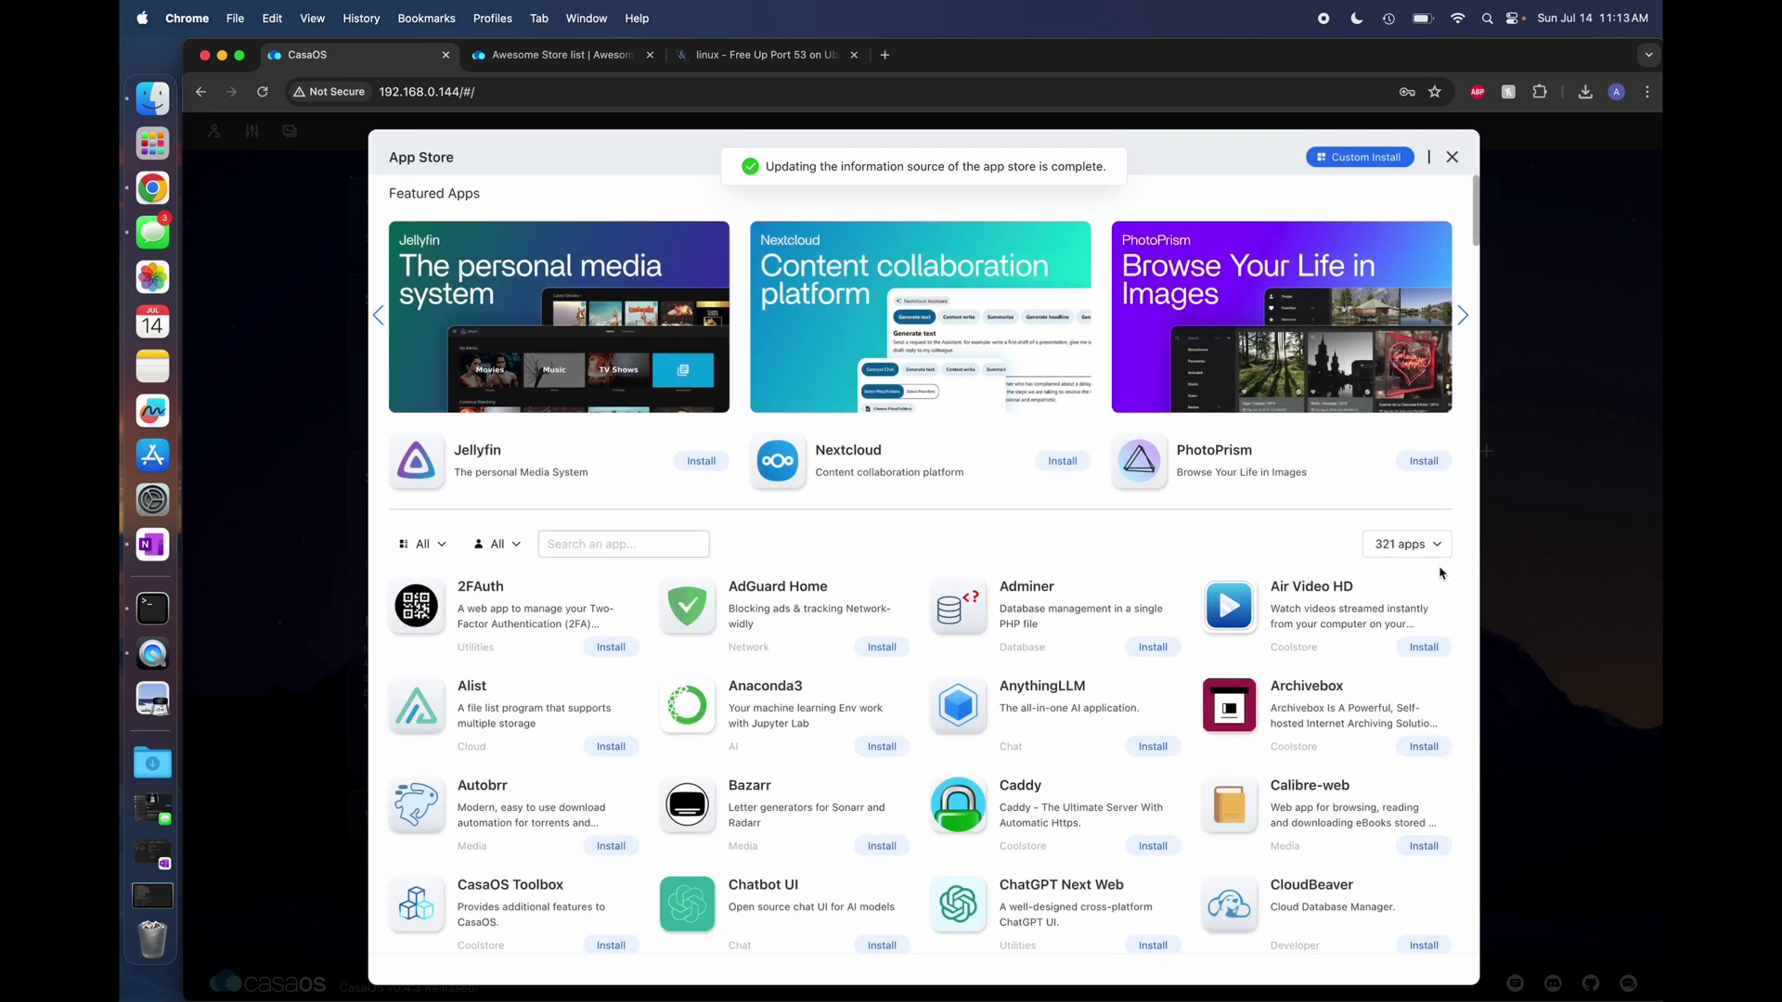
{"action": "left_click", "coordinate": [1427, 553]}
{"action": "left_click", "coordinate": [1340, 675]}
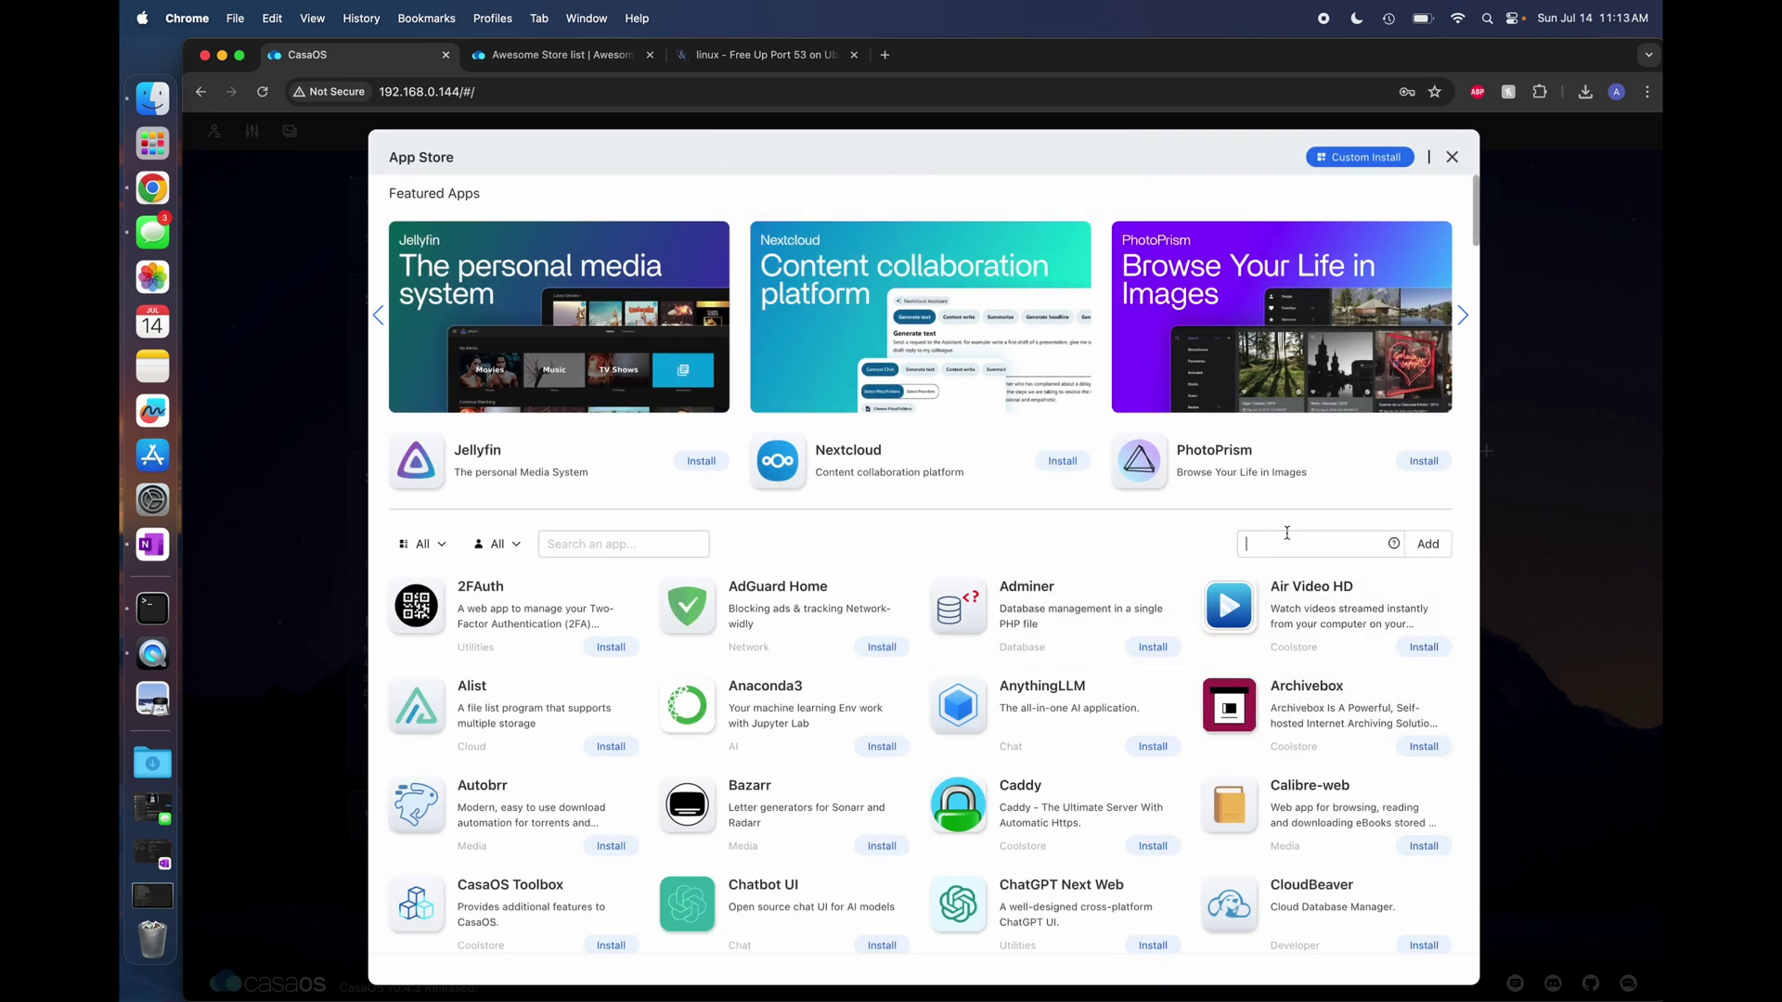
{"action": "key", "text": "super+v"}
Copy the HomeAutomation store link and add it as an app store source.
{"action": "left_click", "coordinate": [557, 54]}
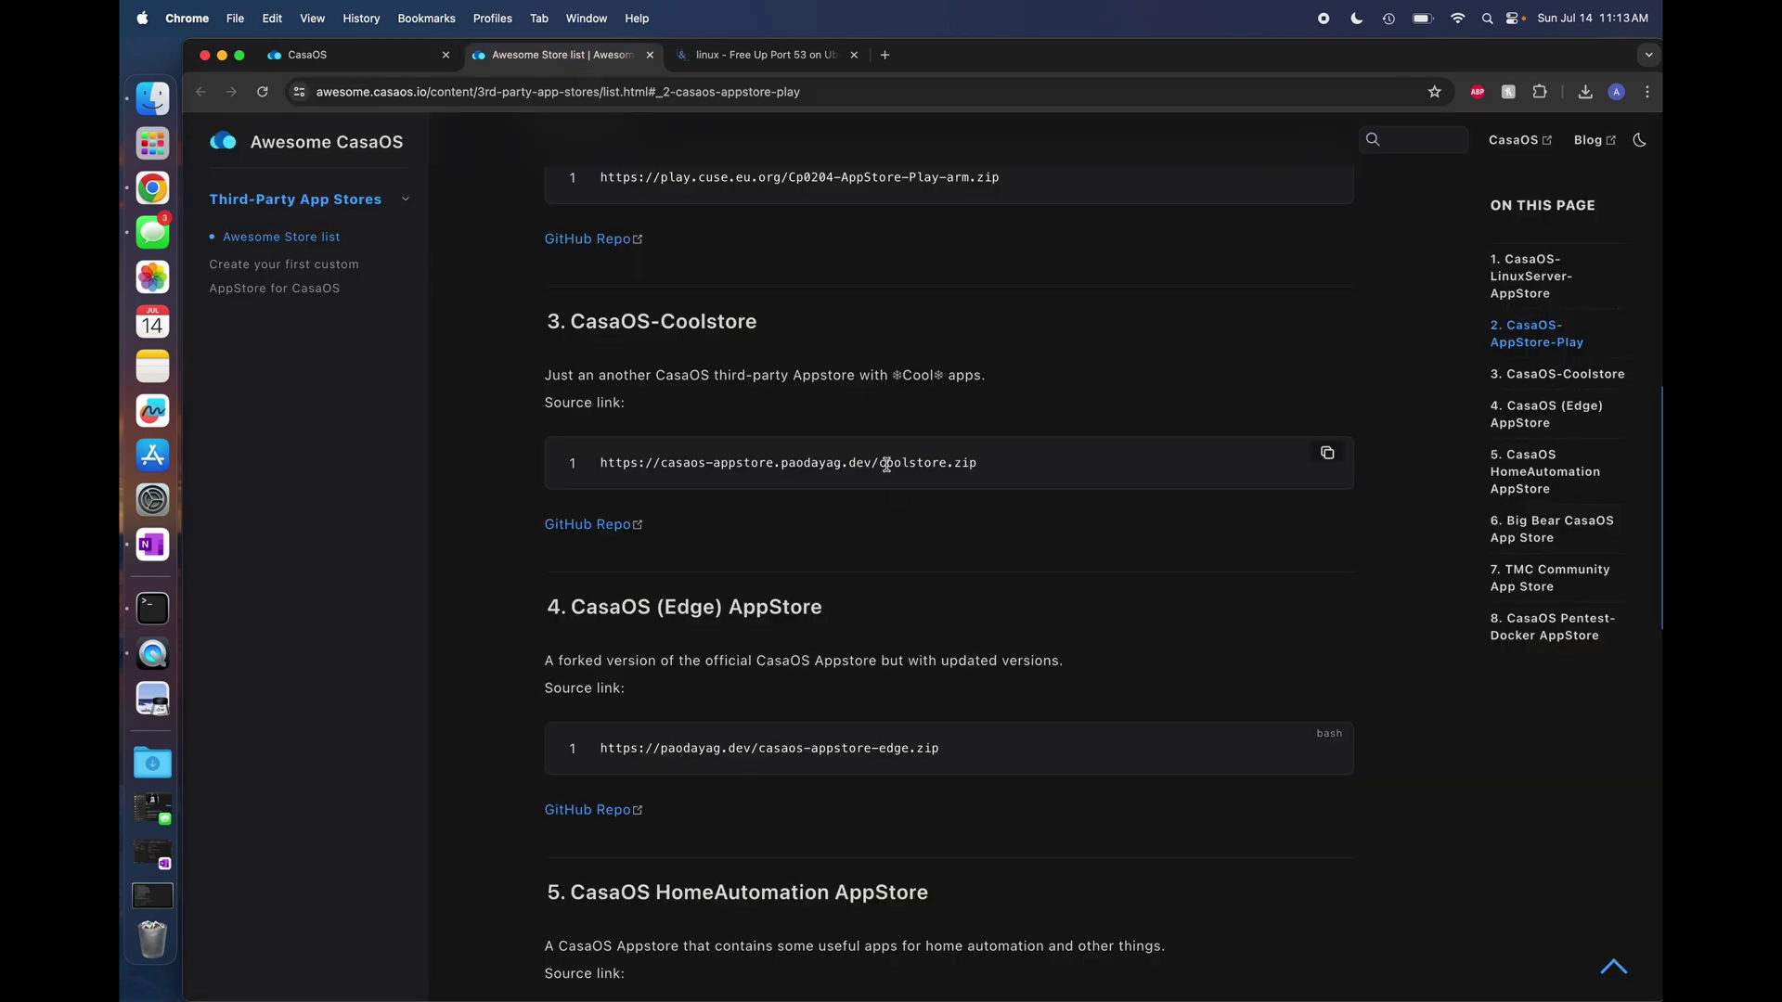
{"action": "scroll", "coordinate": [894, 477], "scroll_direction": "down", "scroll_amount": 8}
{"action": "scroll", "coordinate": [891, 482], "scroll_direction": "up", "scroll_amount": 5}
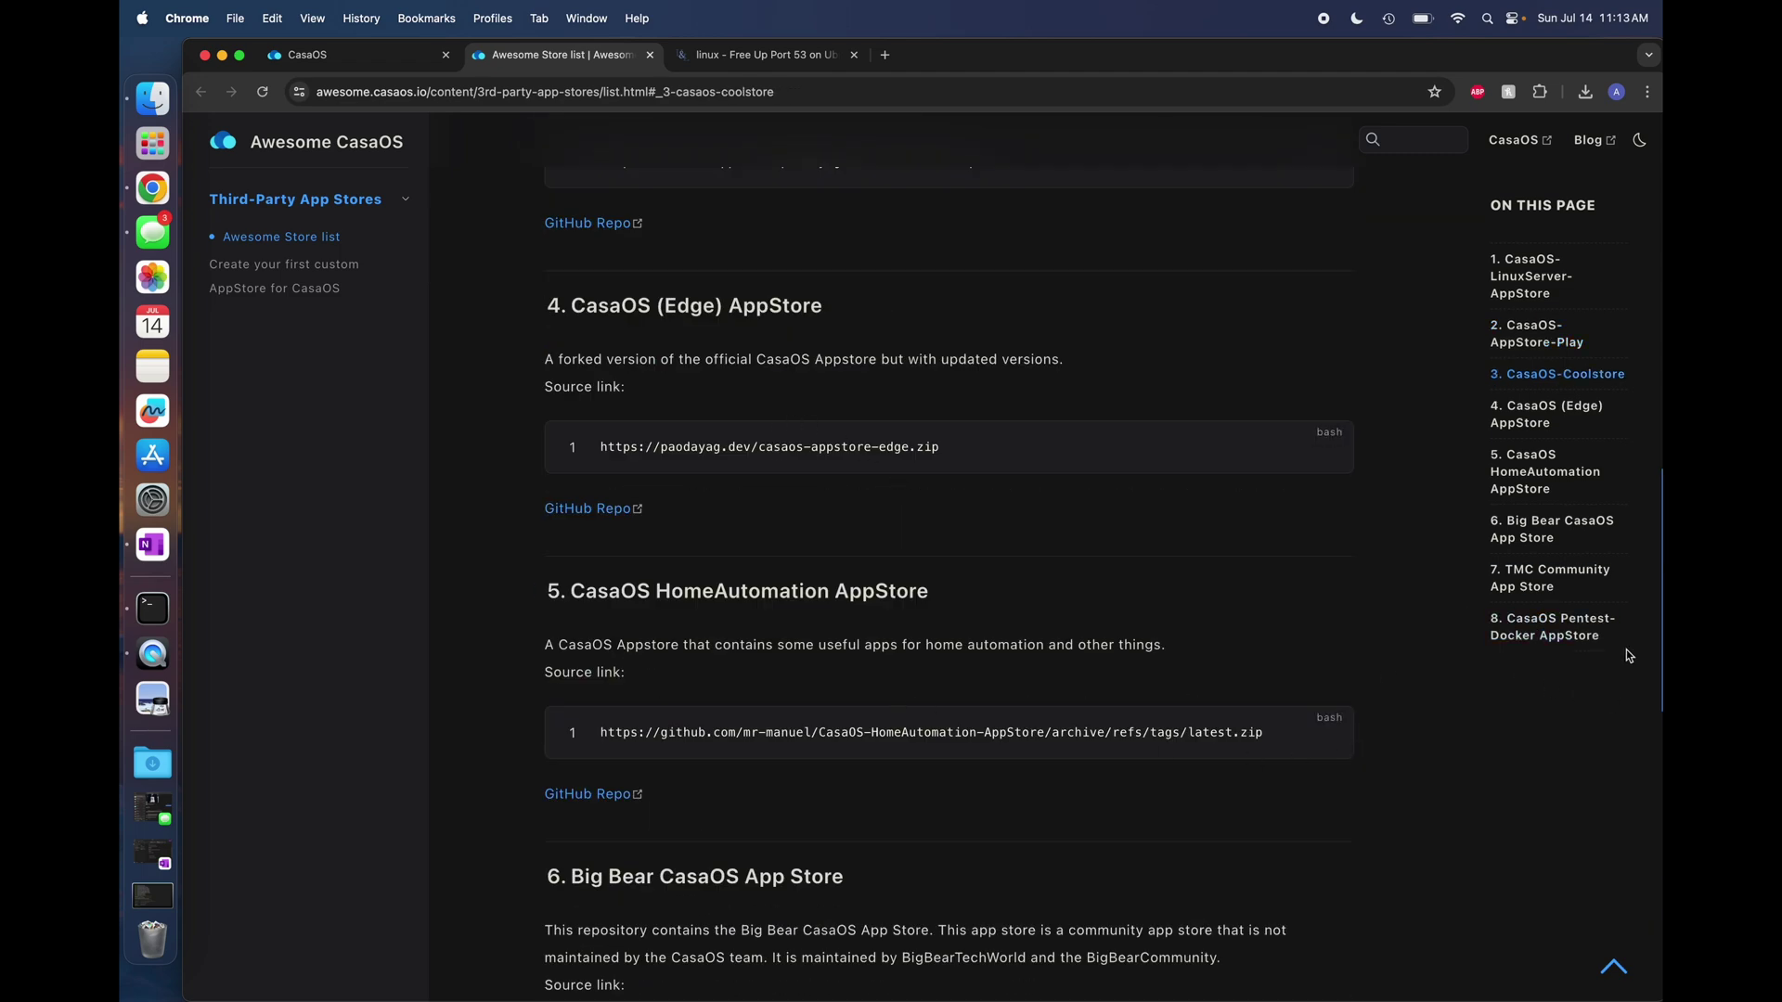
{"action": "left_click", "coordinate": [1329, 721]}
{"action": "left_click", "coordinate": [368, 54]}
{"action": "left_click", "coordinate": [1406, 544]}
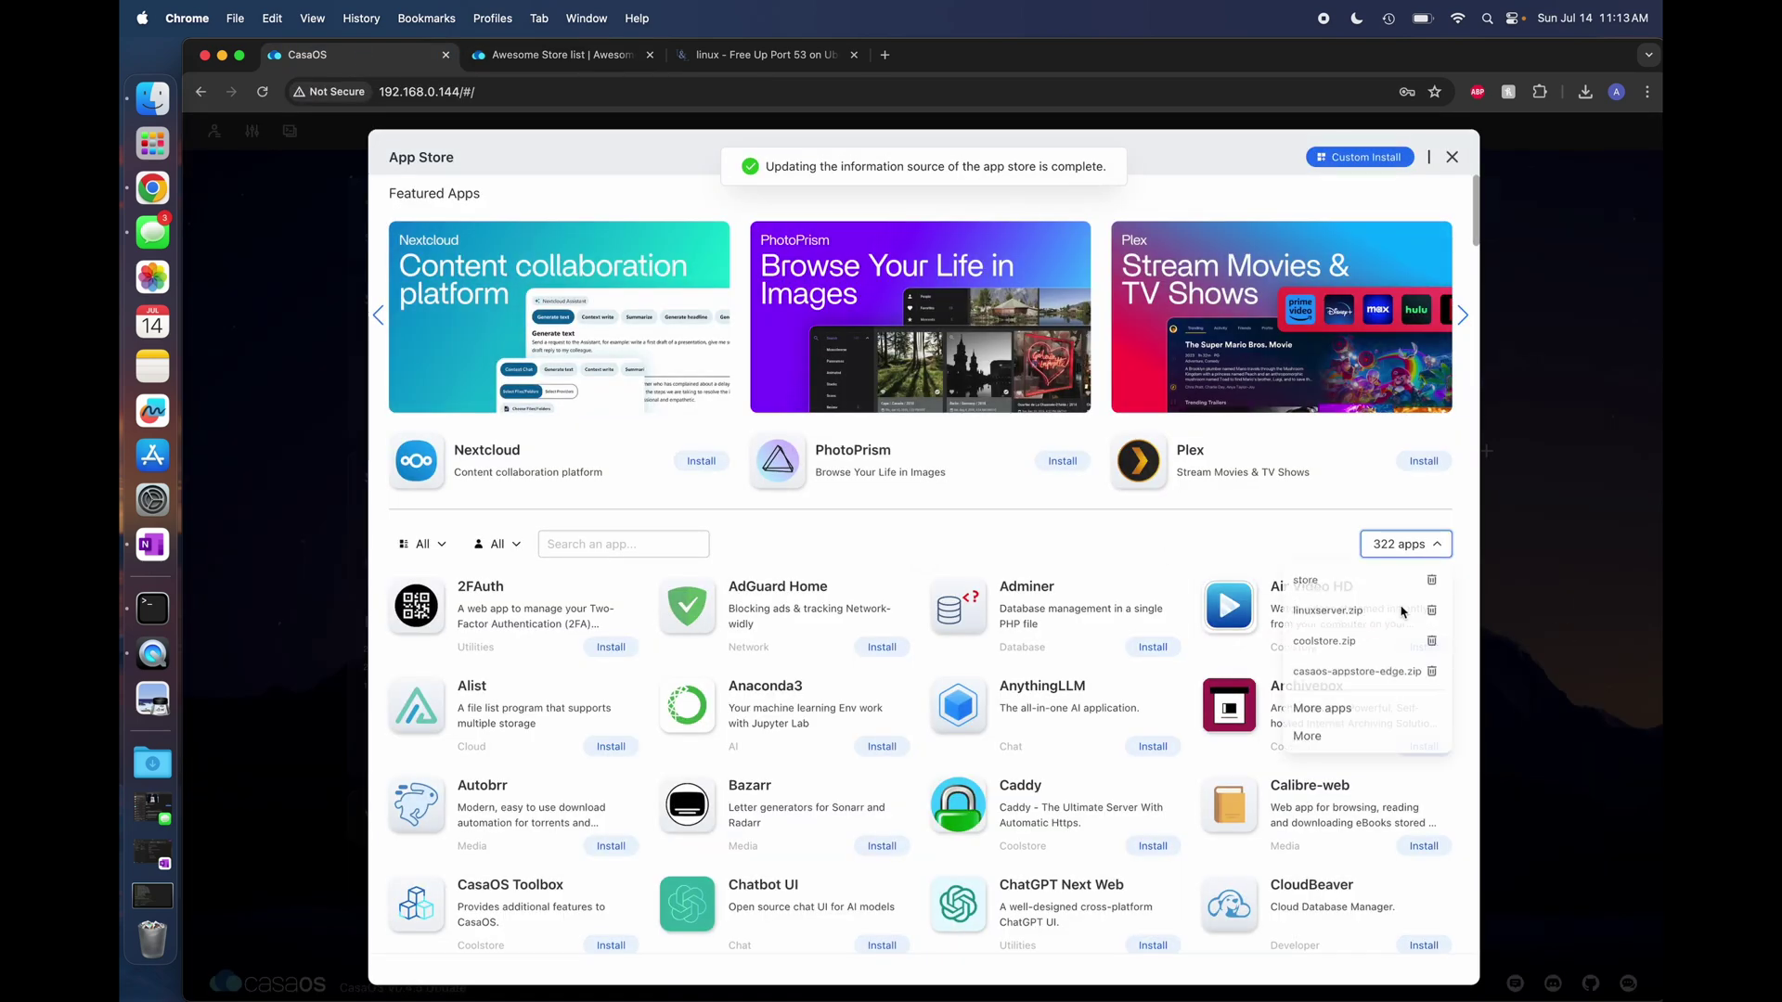
{"action": "left_click", "coordinate": [1344, 707]}
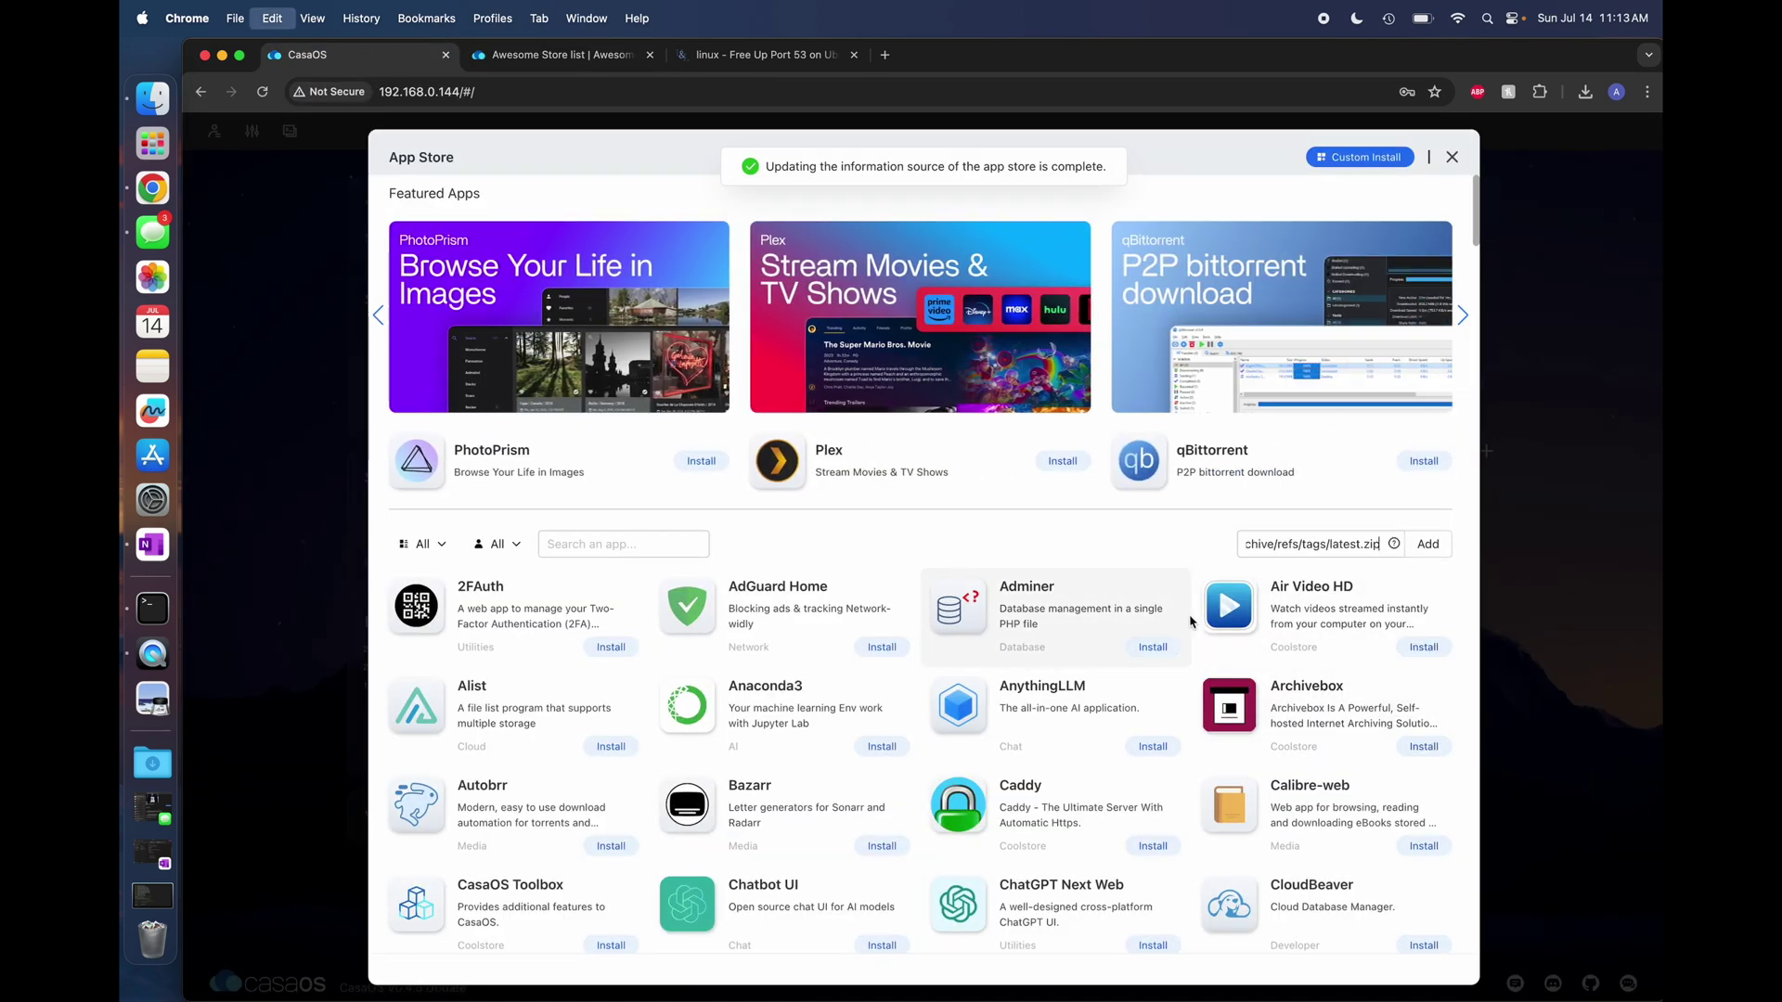
{"action": "left_click", "coordinate": [1428, 544]}
Copy the Big Bear store link and add it as an app store source.
{"action": "left_click", "coordinate": [557, 54]}
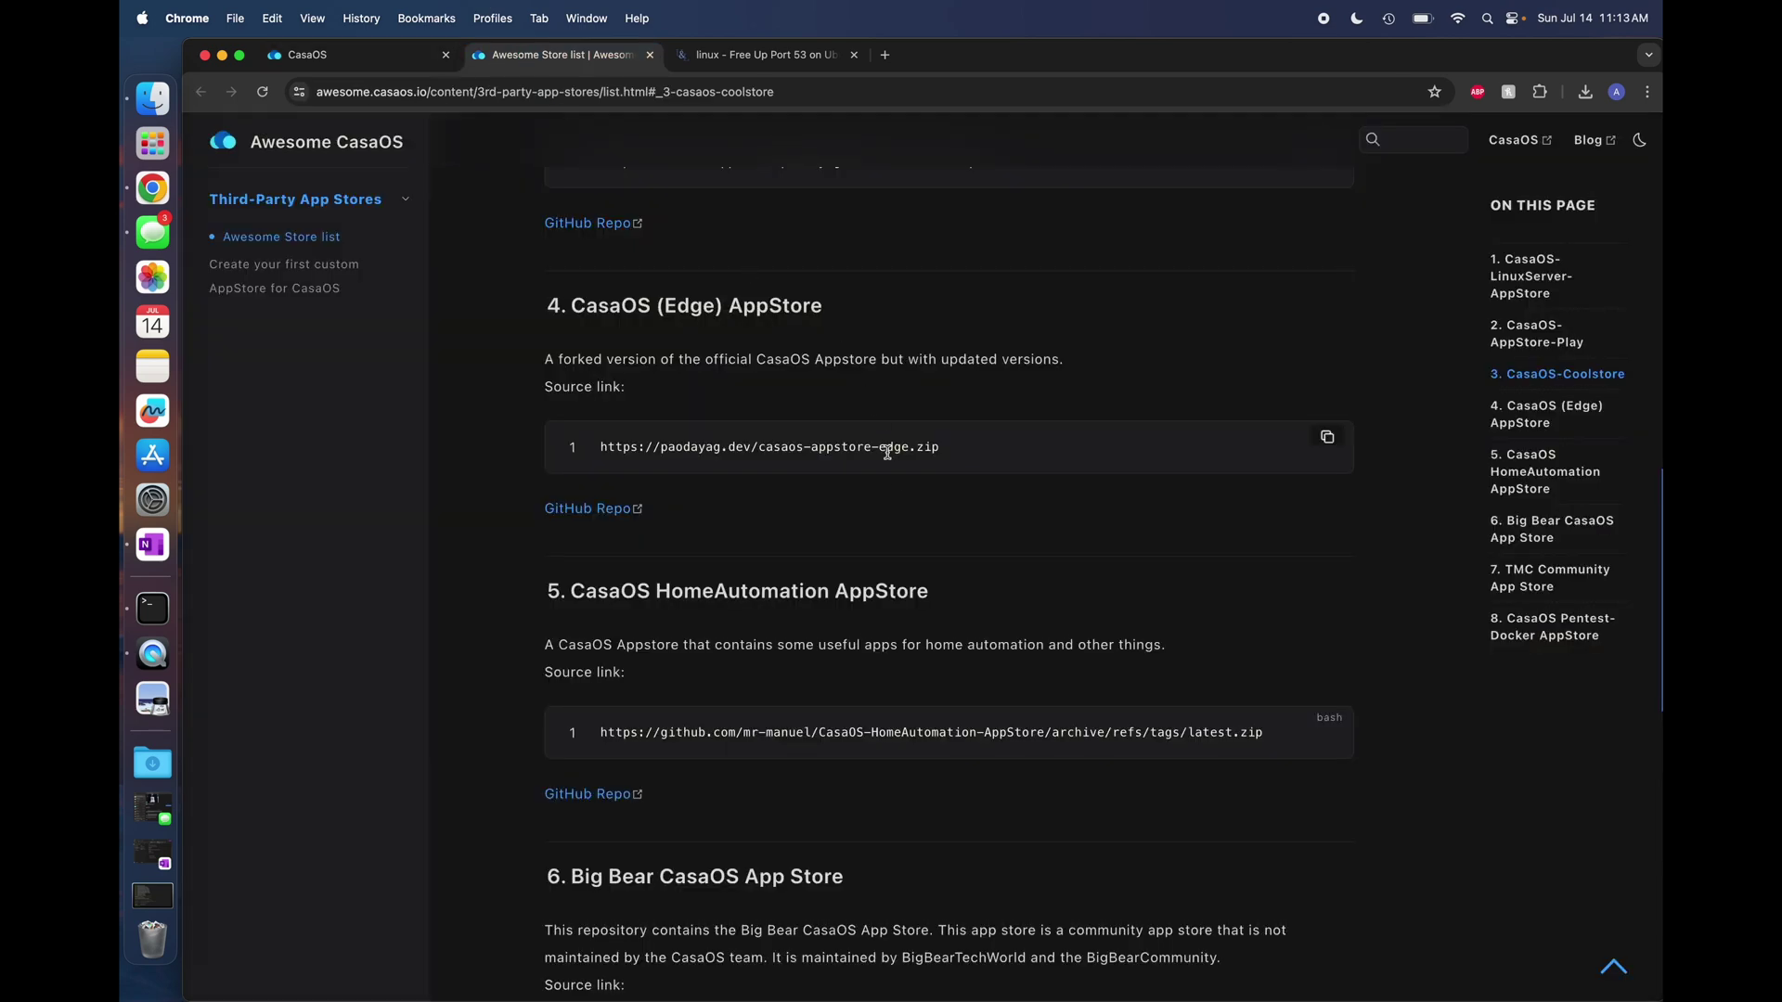
{"action": "scroll", "coordinate": [894, 478], "scroll_direction": "down", "scroll_amount": 8}
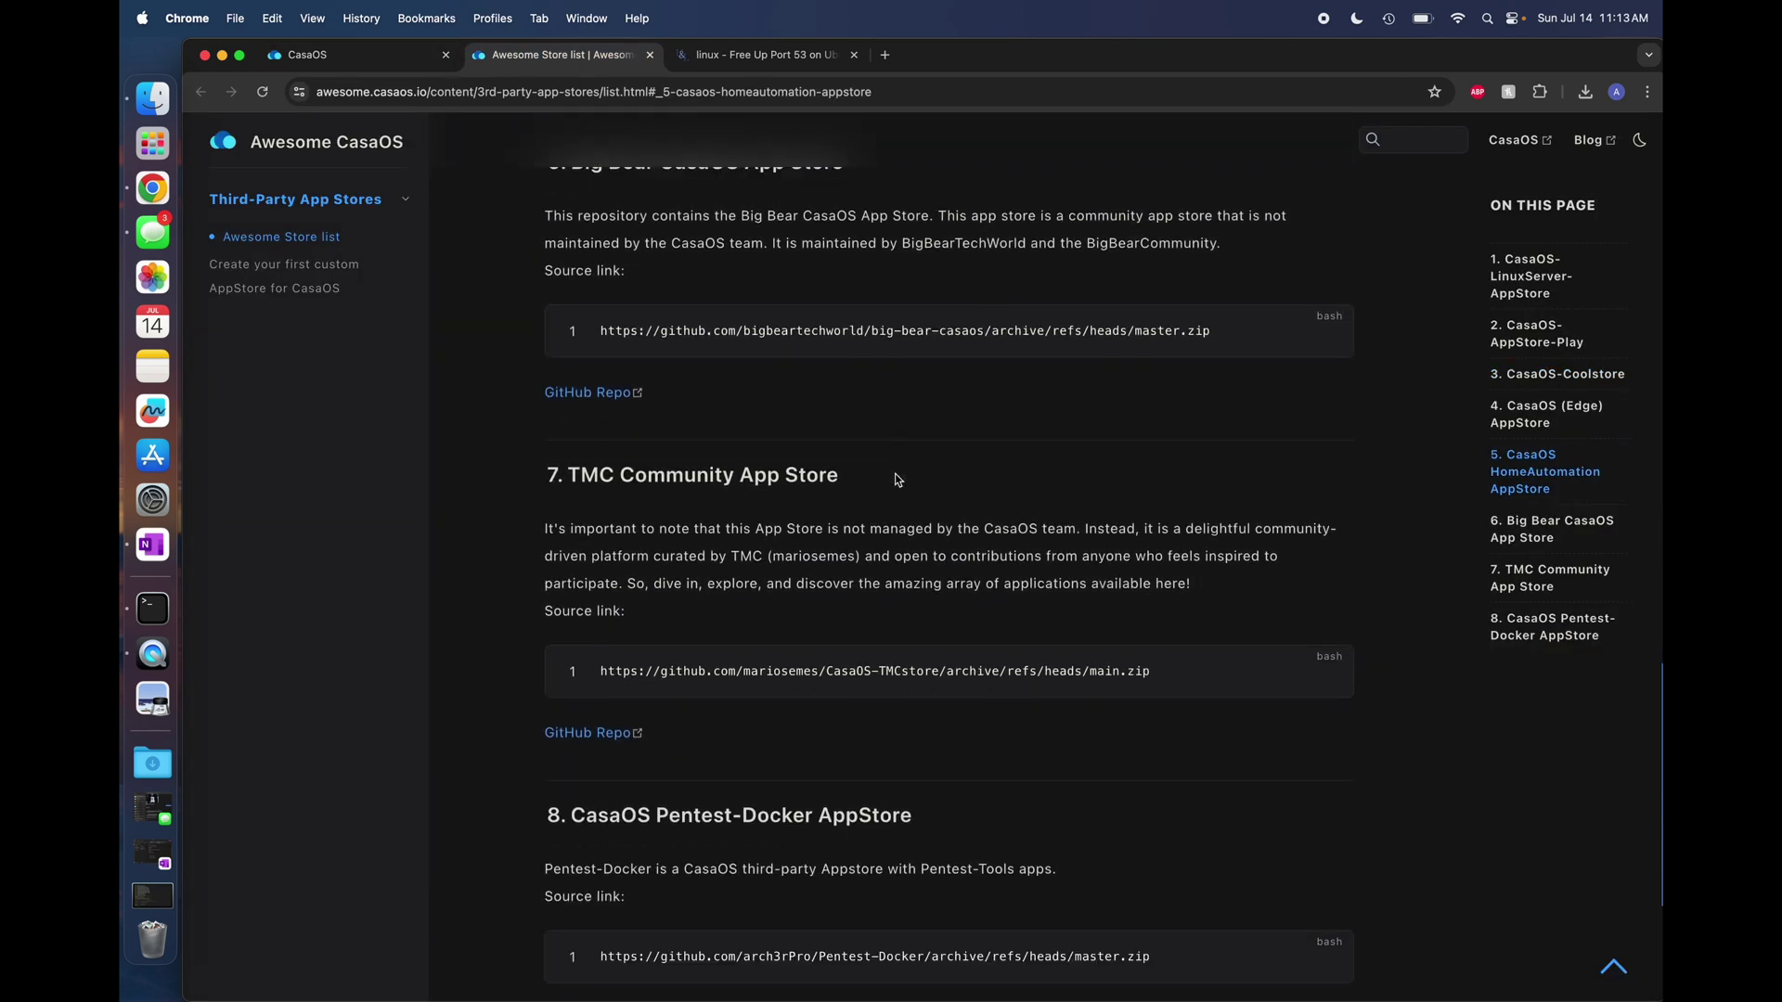
{"action": "scroll", "coordinate": [1068, 417], "scroll_direction": "up", "scroll_amount": 1}
{"action": "left_click", "coordinate": [1327, 332]}
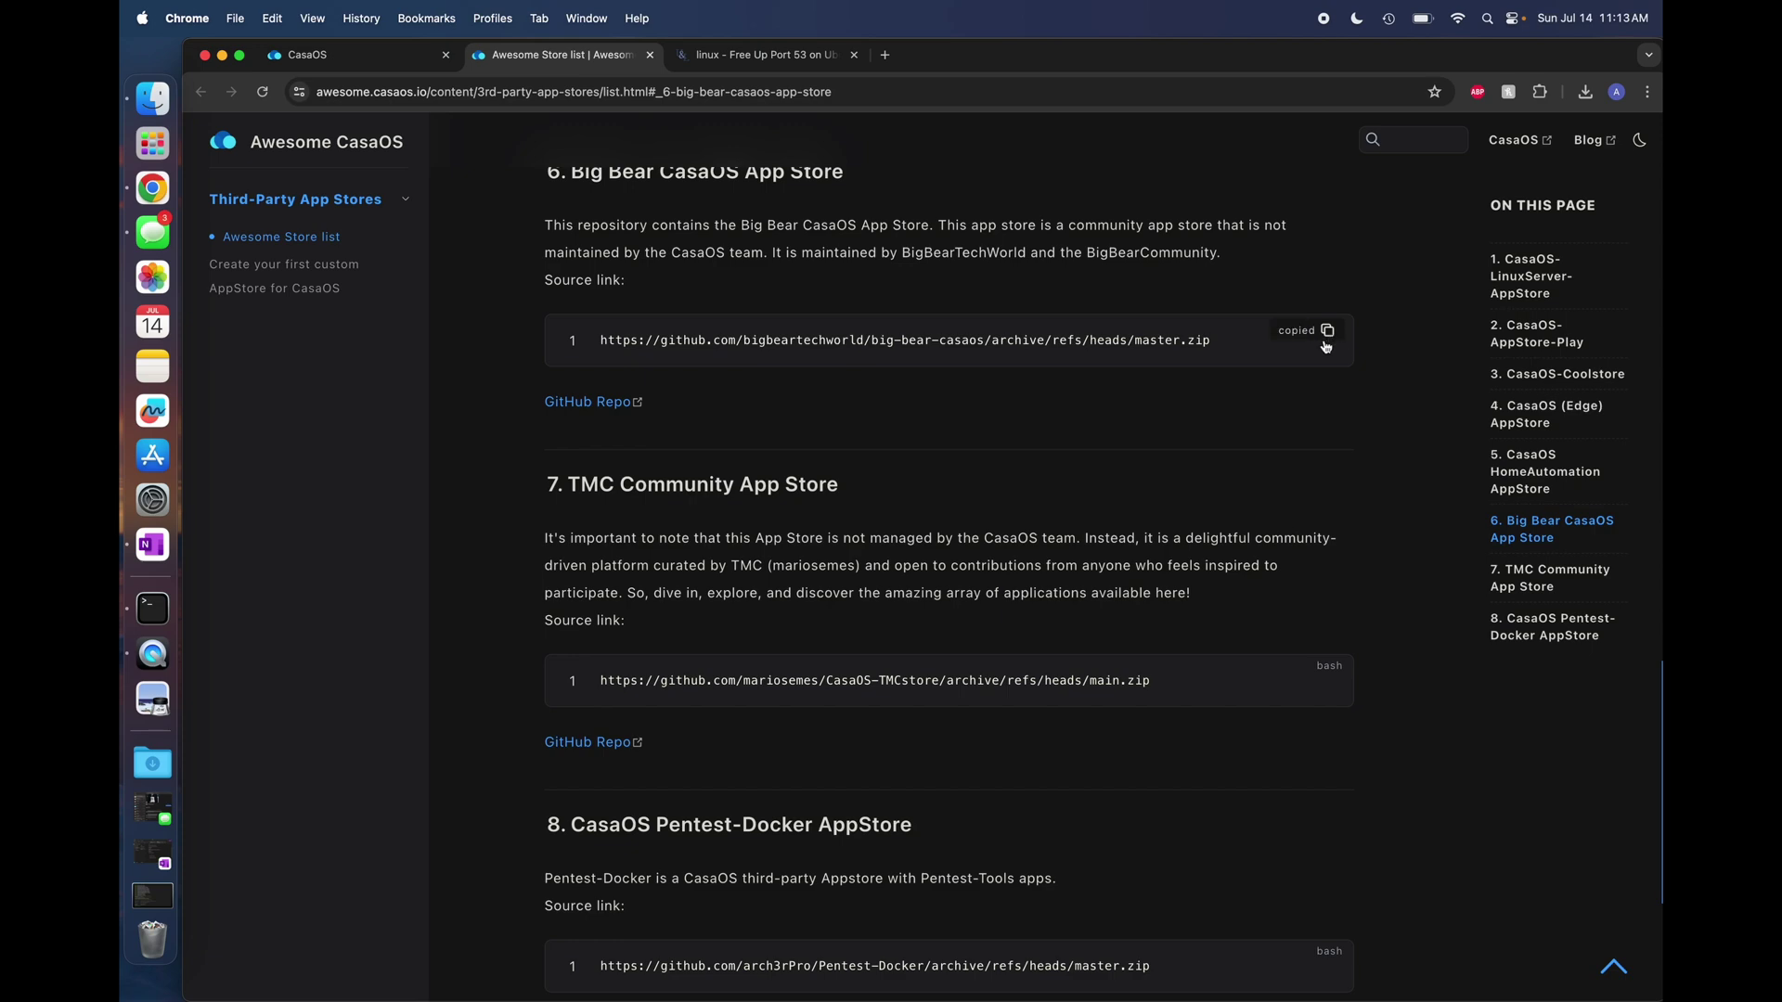
{"action": "left_click", "coordinate": [365, 56]}
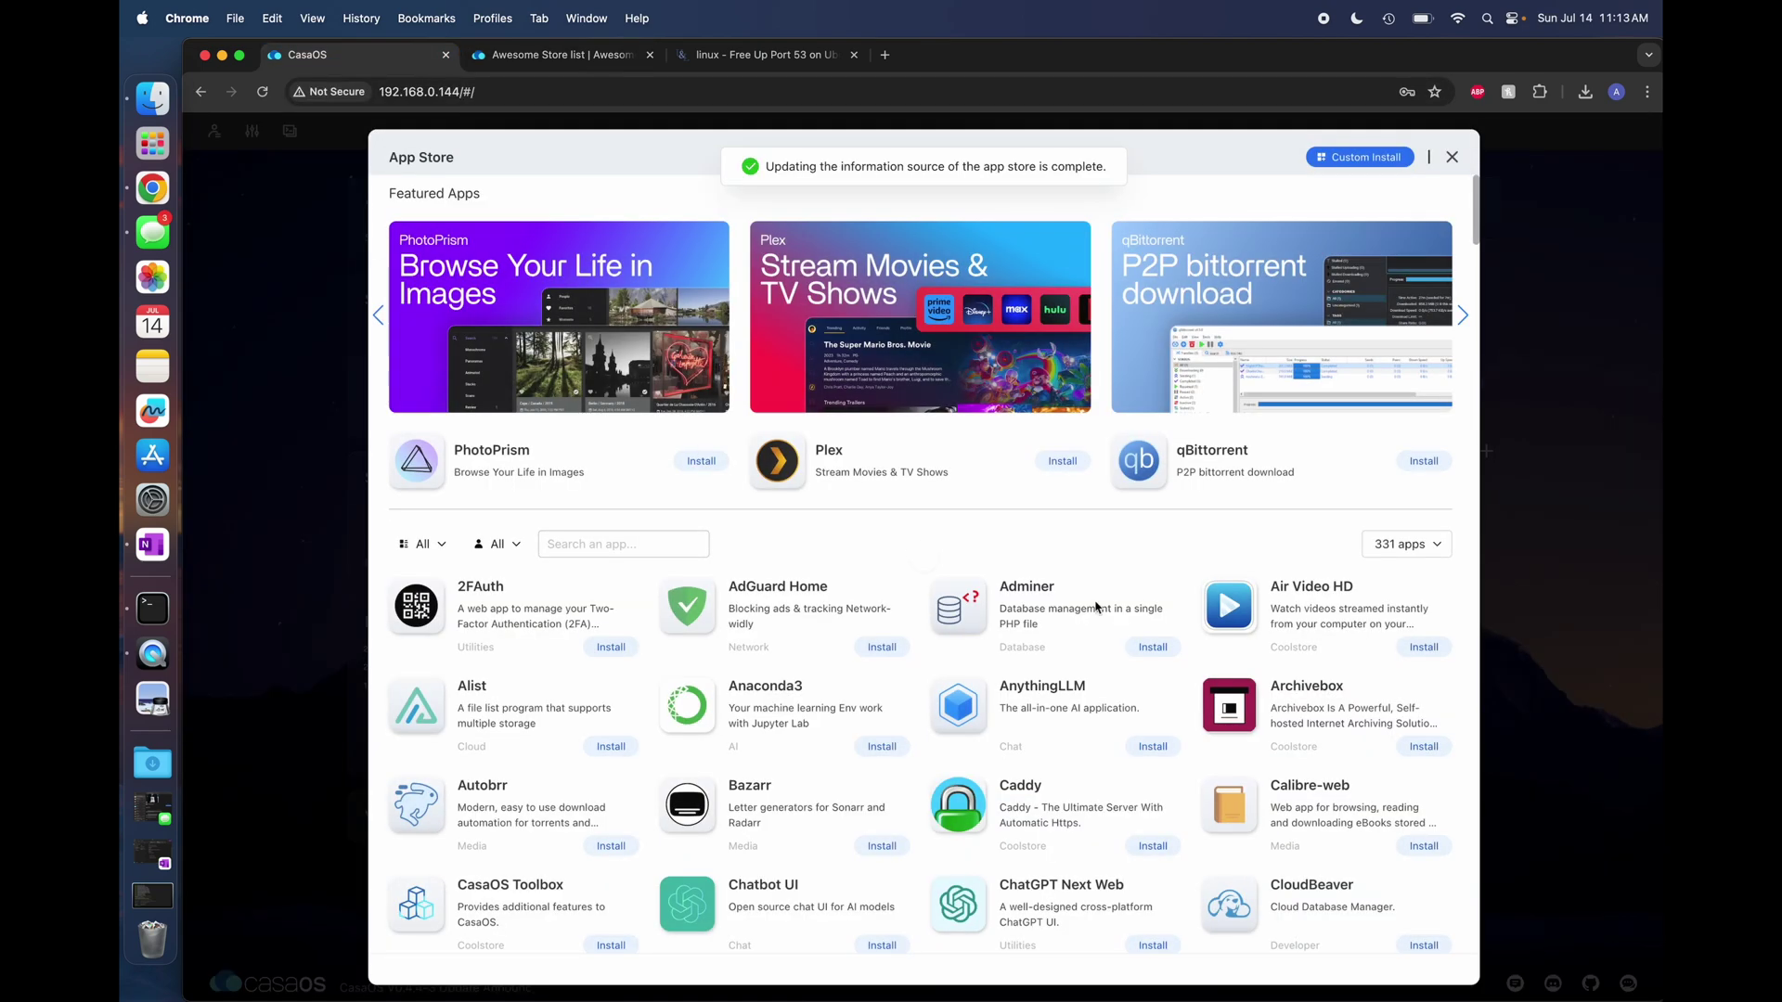
{"action": "left_click", "coordinate": [1378, 542]}
{"action": "left_click", "coordinate": [1334, 769]}
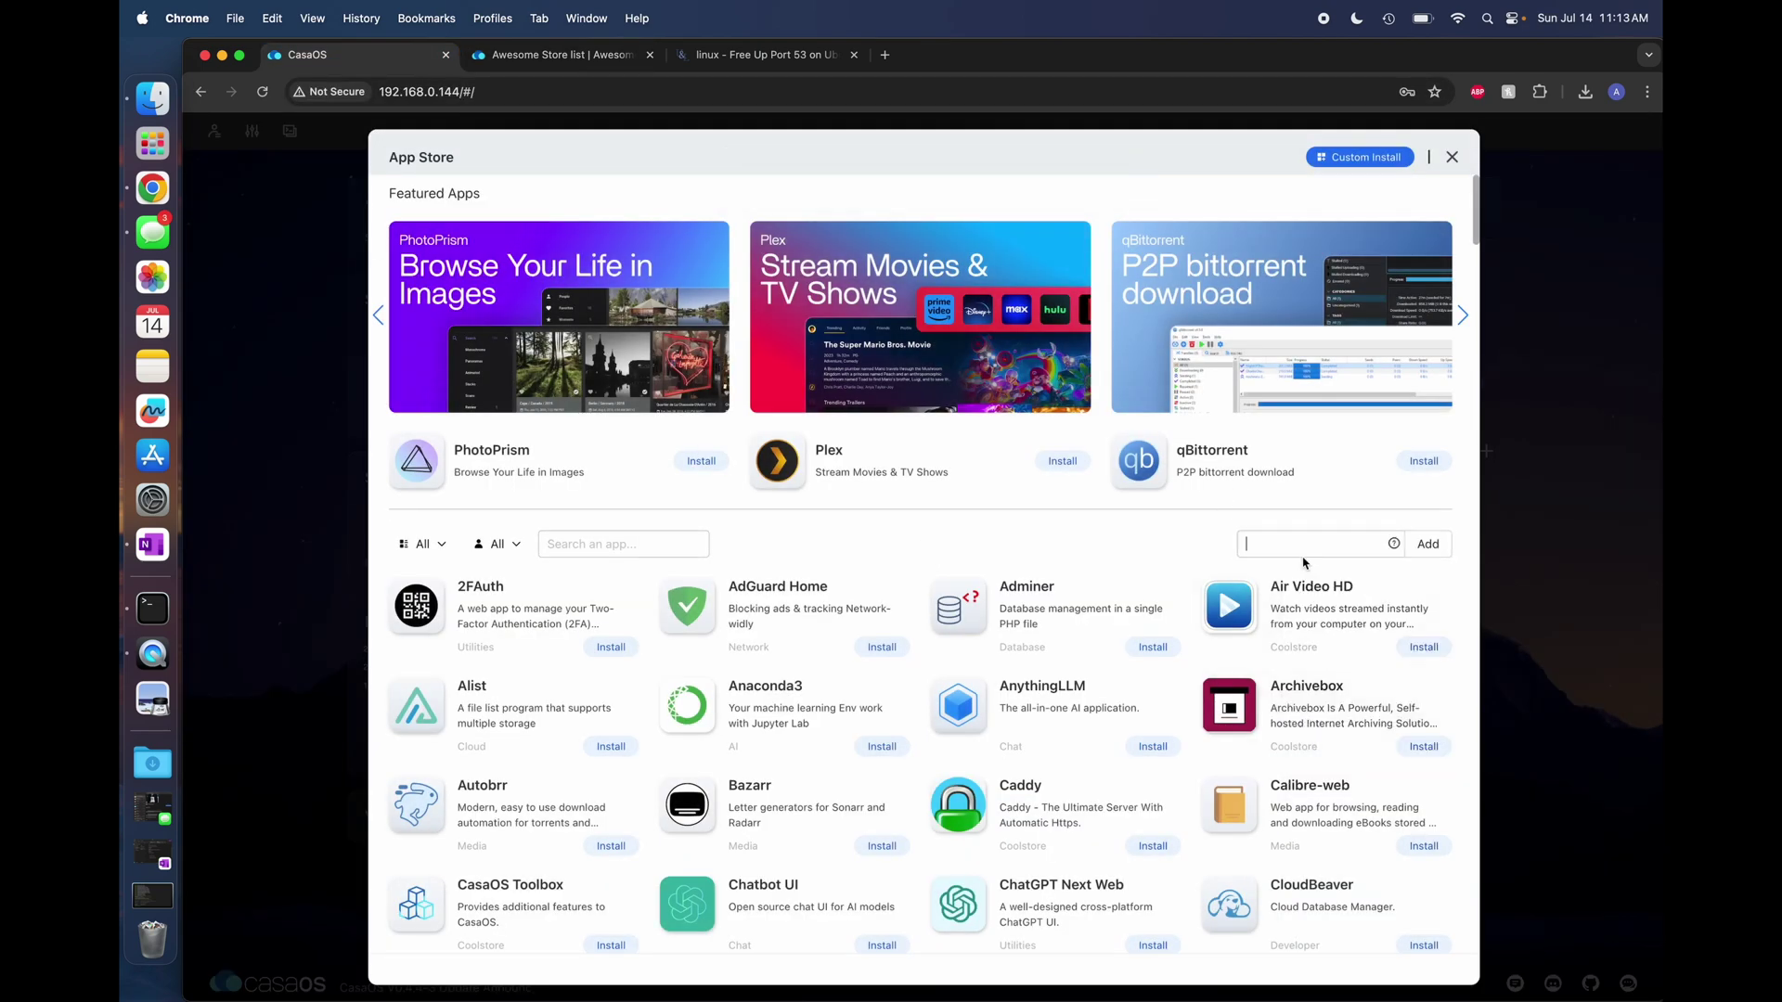
{"action": "key", "text": "super+v"}
{"action": "key", "text": "Return"}
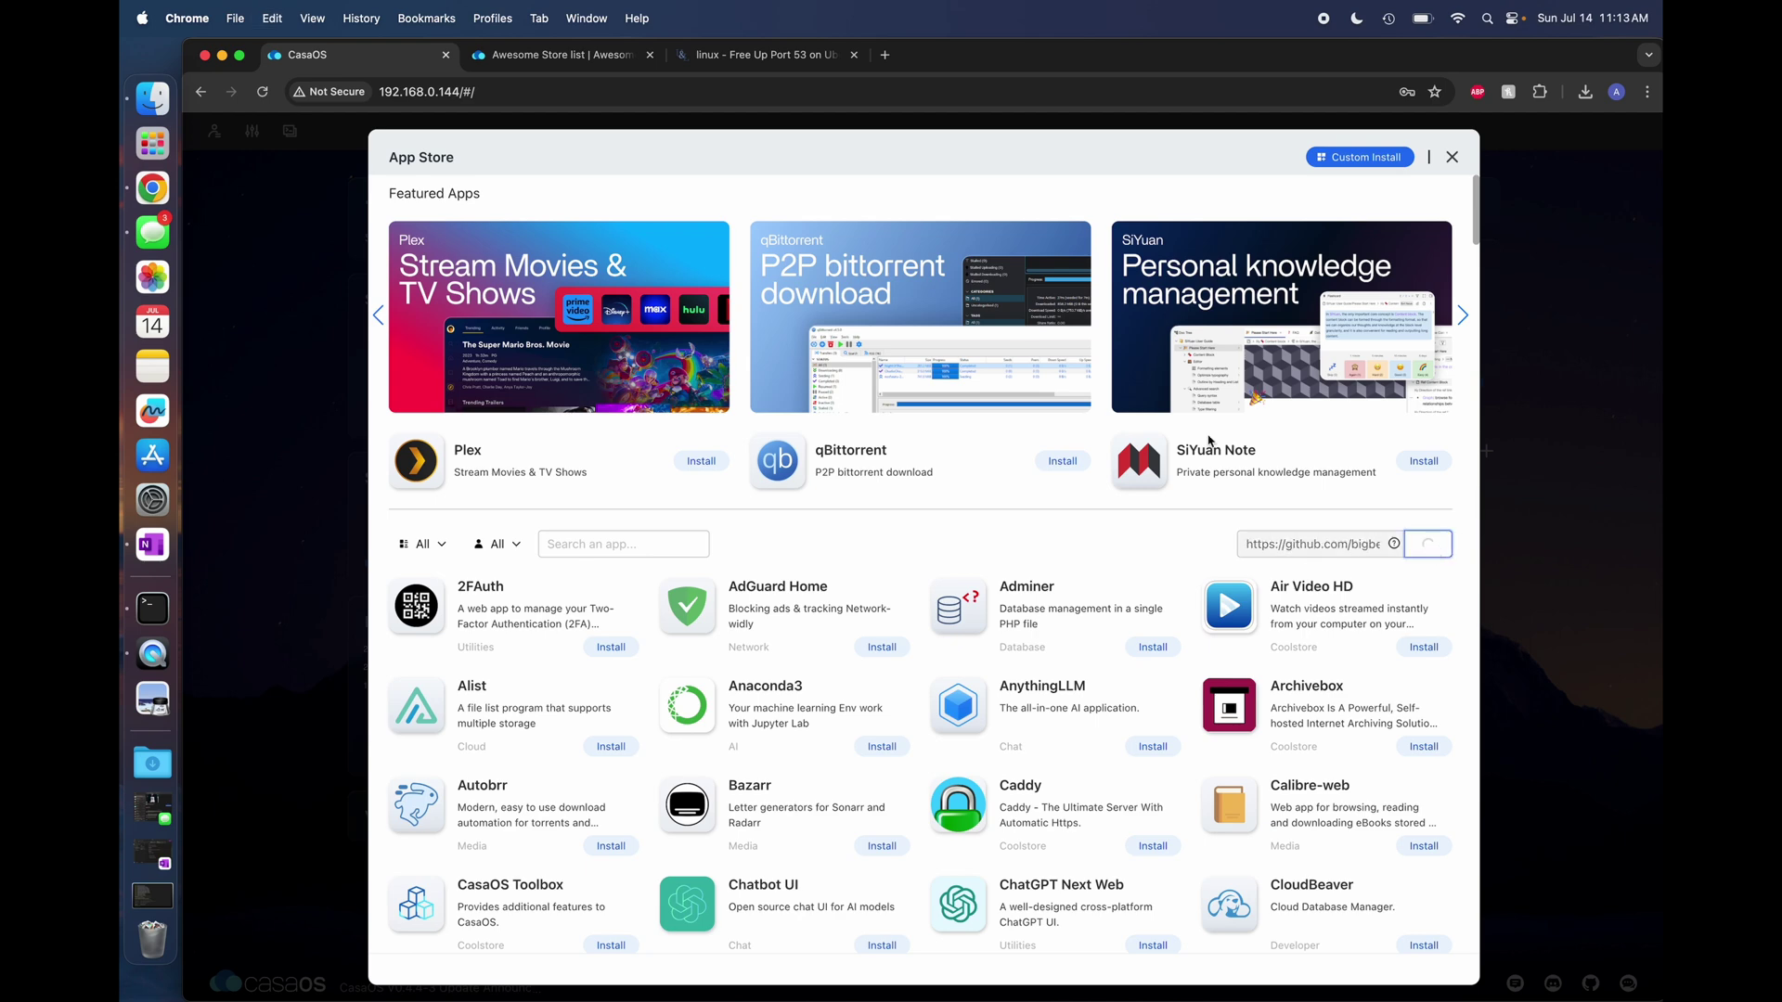
Add the TMC Community store link as a further app store source.
{"action": "left_click", "coordinate": [561, 59]}
{"action": "scroll", "coordinate": [810, 670], "scroll_direction": "down", "scroll_amount": 1}
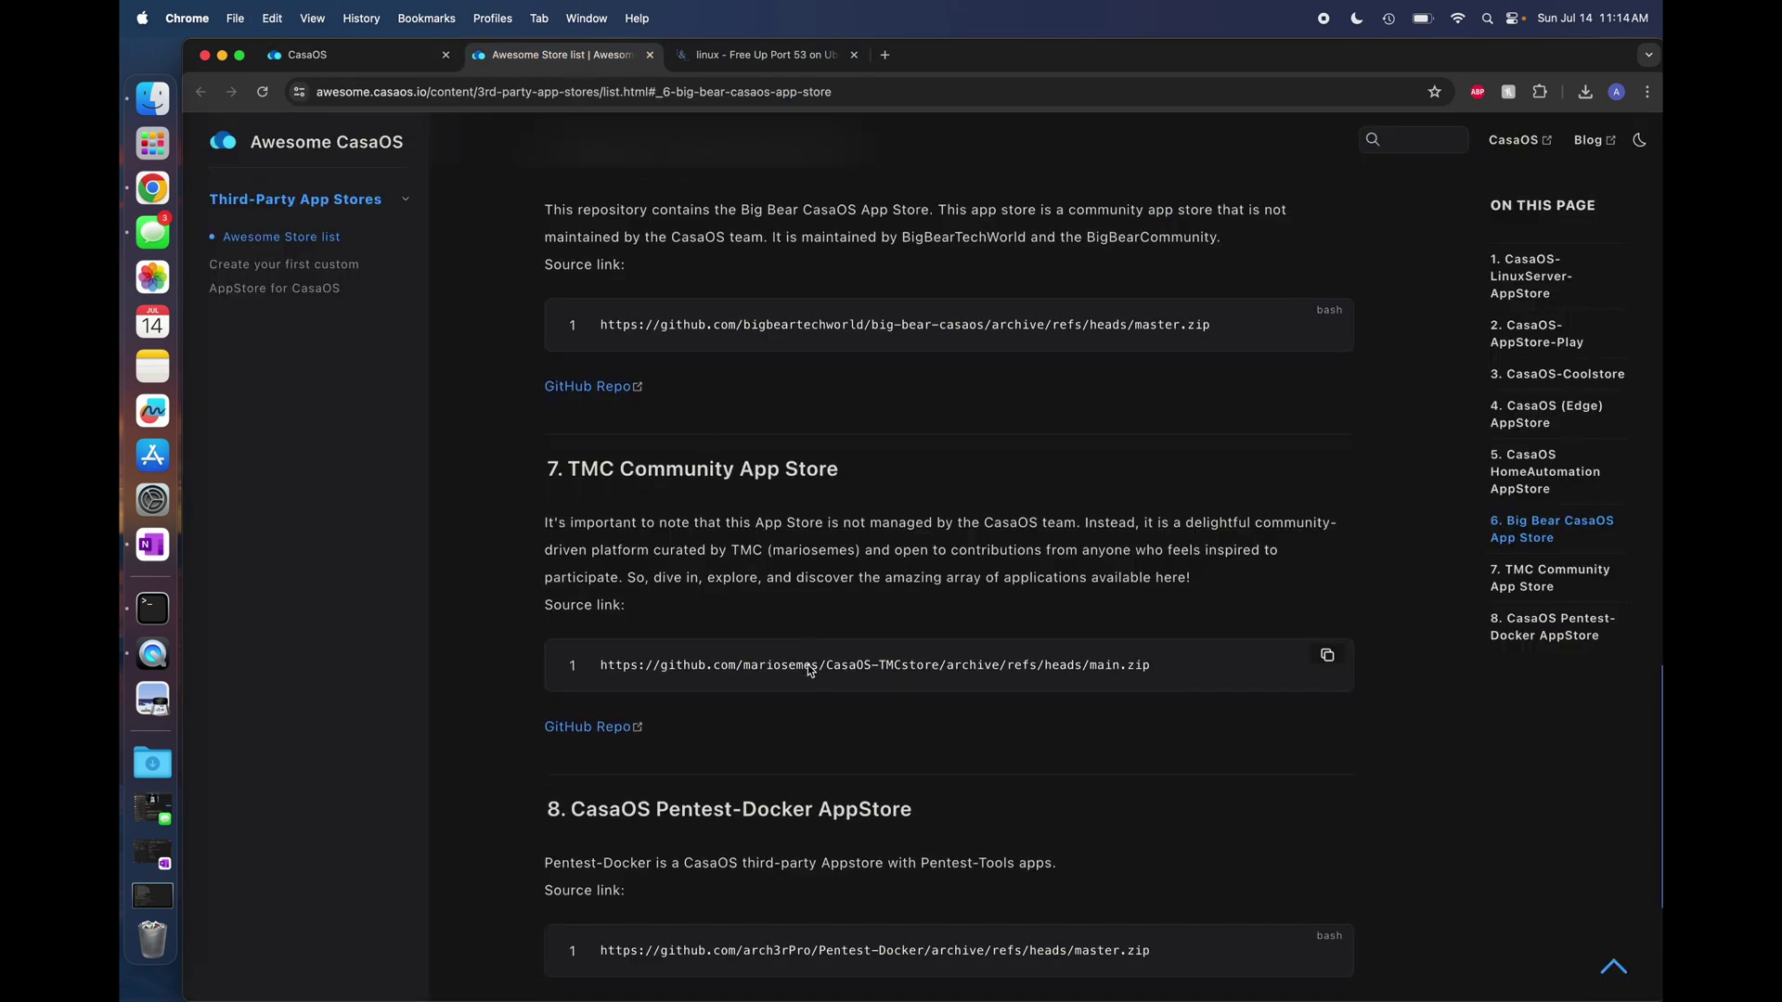
{"action": "scroll", "coordinate": [811, 670], "scroll_direction": "down", "scroll_amount": 3}
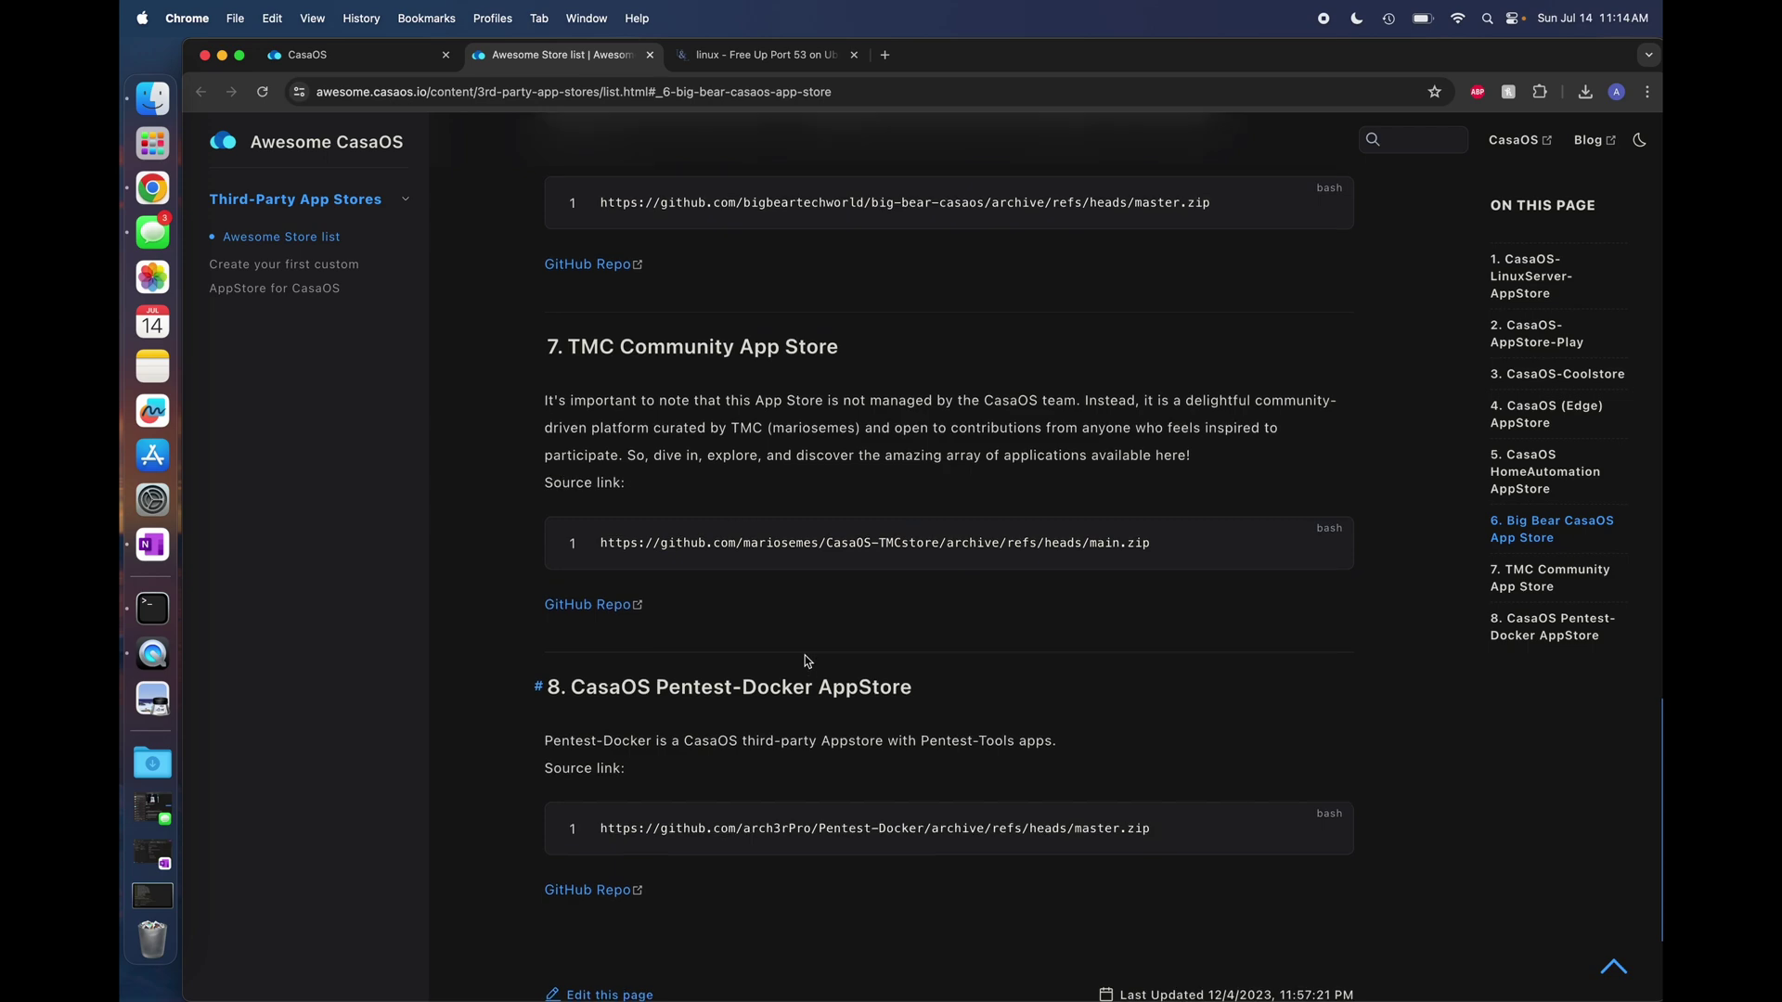
{"action": "scroll", "coordinate": [805, 655], "scroll_direction": "down", "scroll_amount": 5}
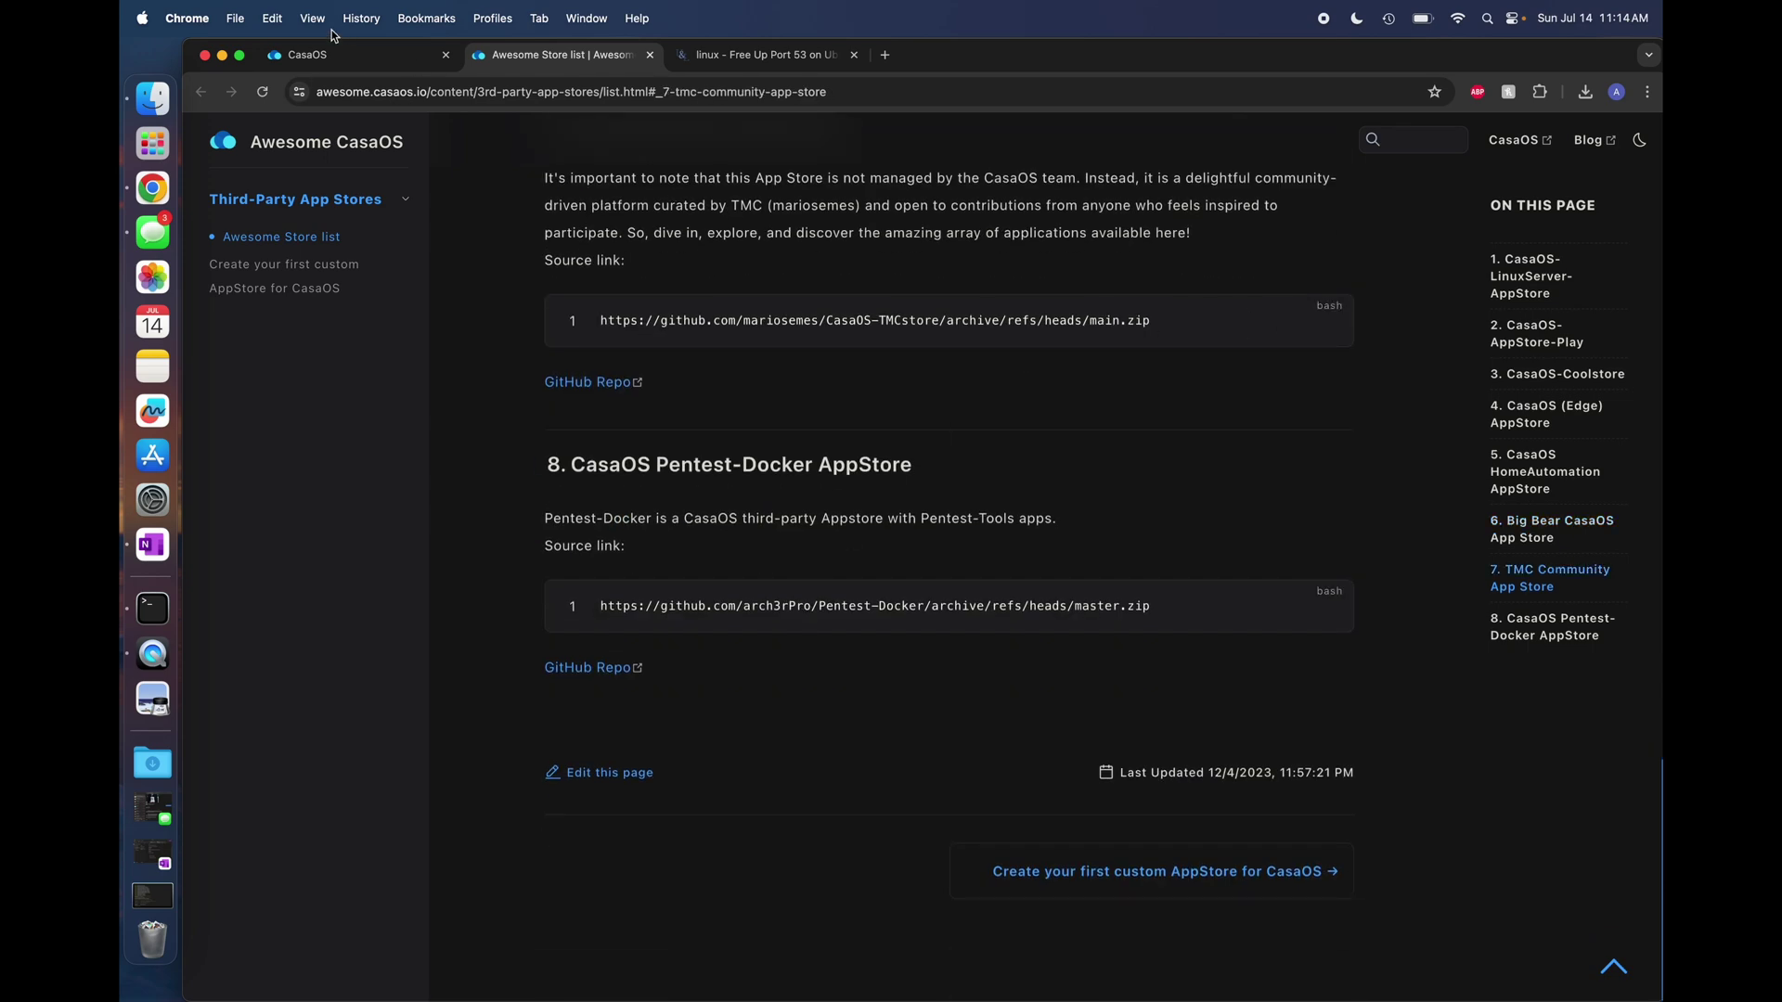
{"action": "left_click", "coordinate": [327, 58]}
{"action": "left_click", "coordinate": [1405, 544]}
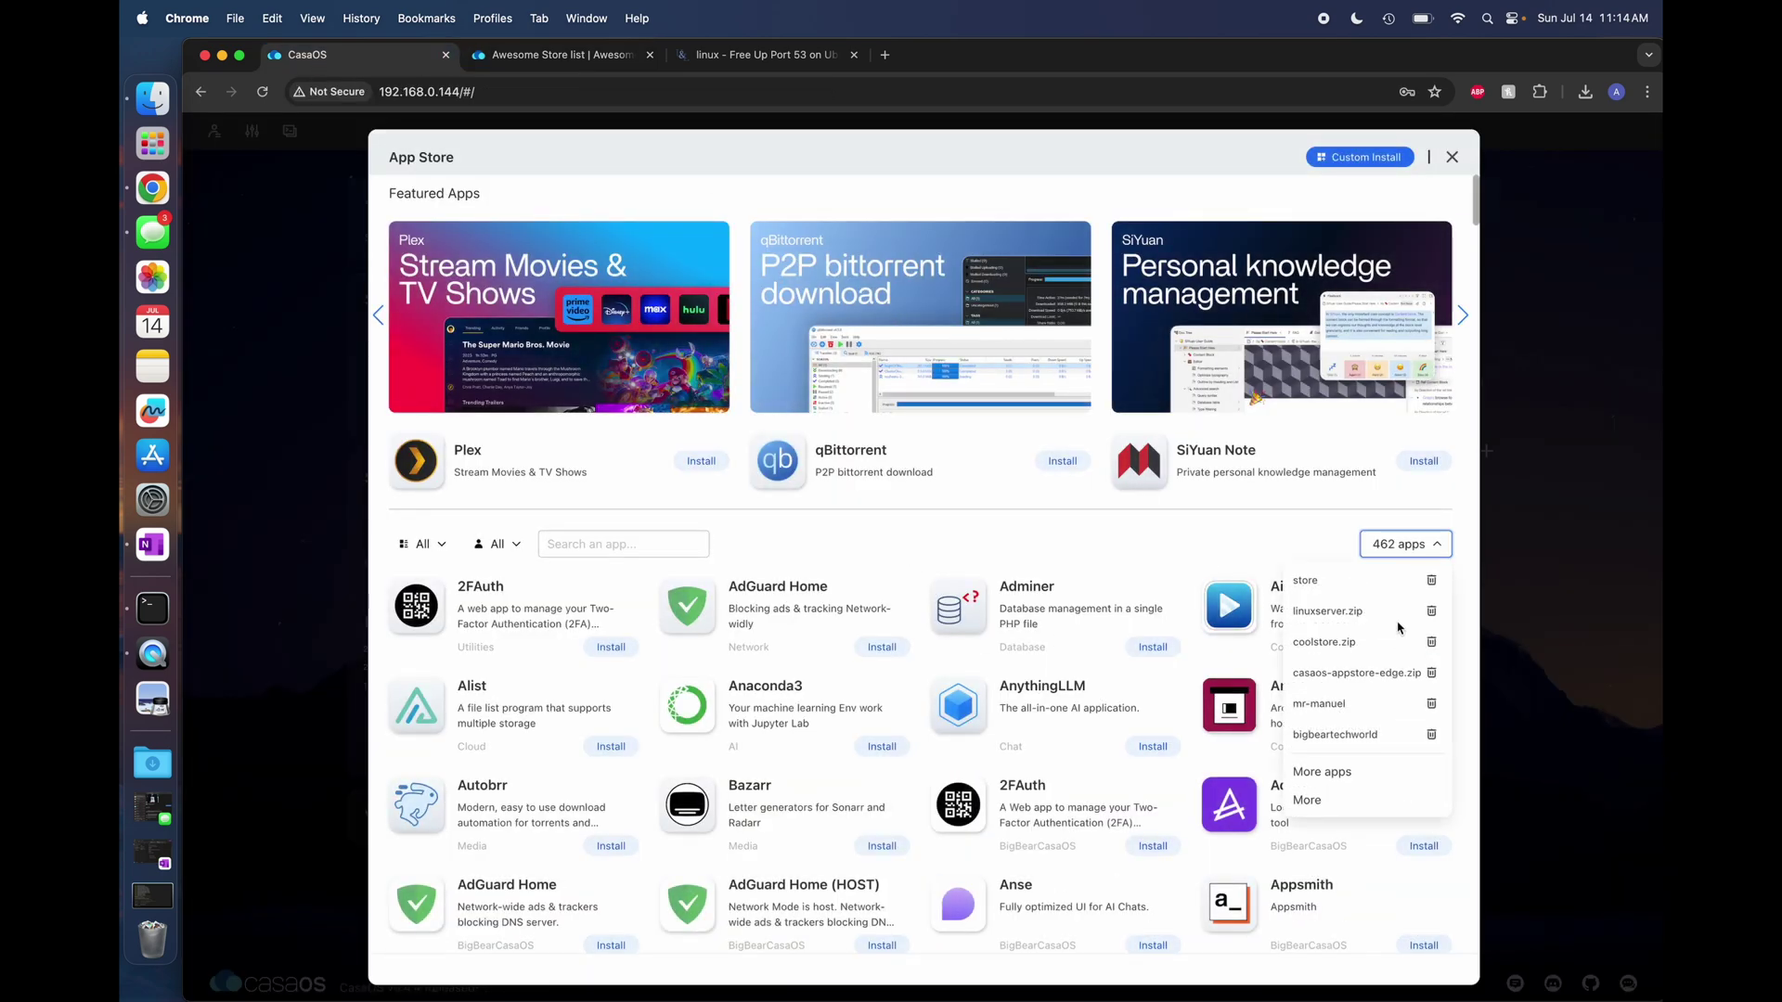
{"action": "left_click", "coordinate": [1316, 797]}
{"action": "key", "text": "super+v"}
{"action": "left_click", "coordinate": [1417, 549]}
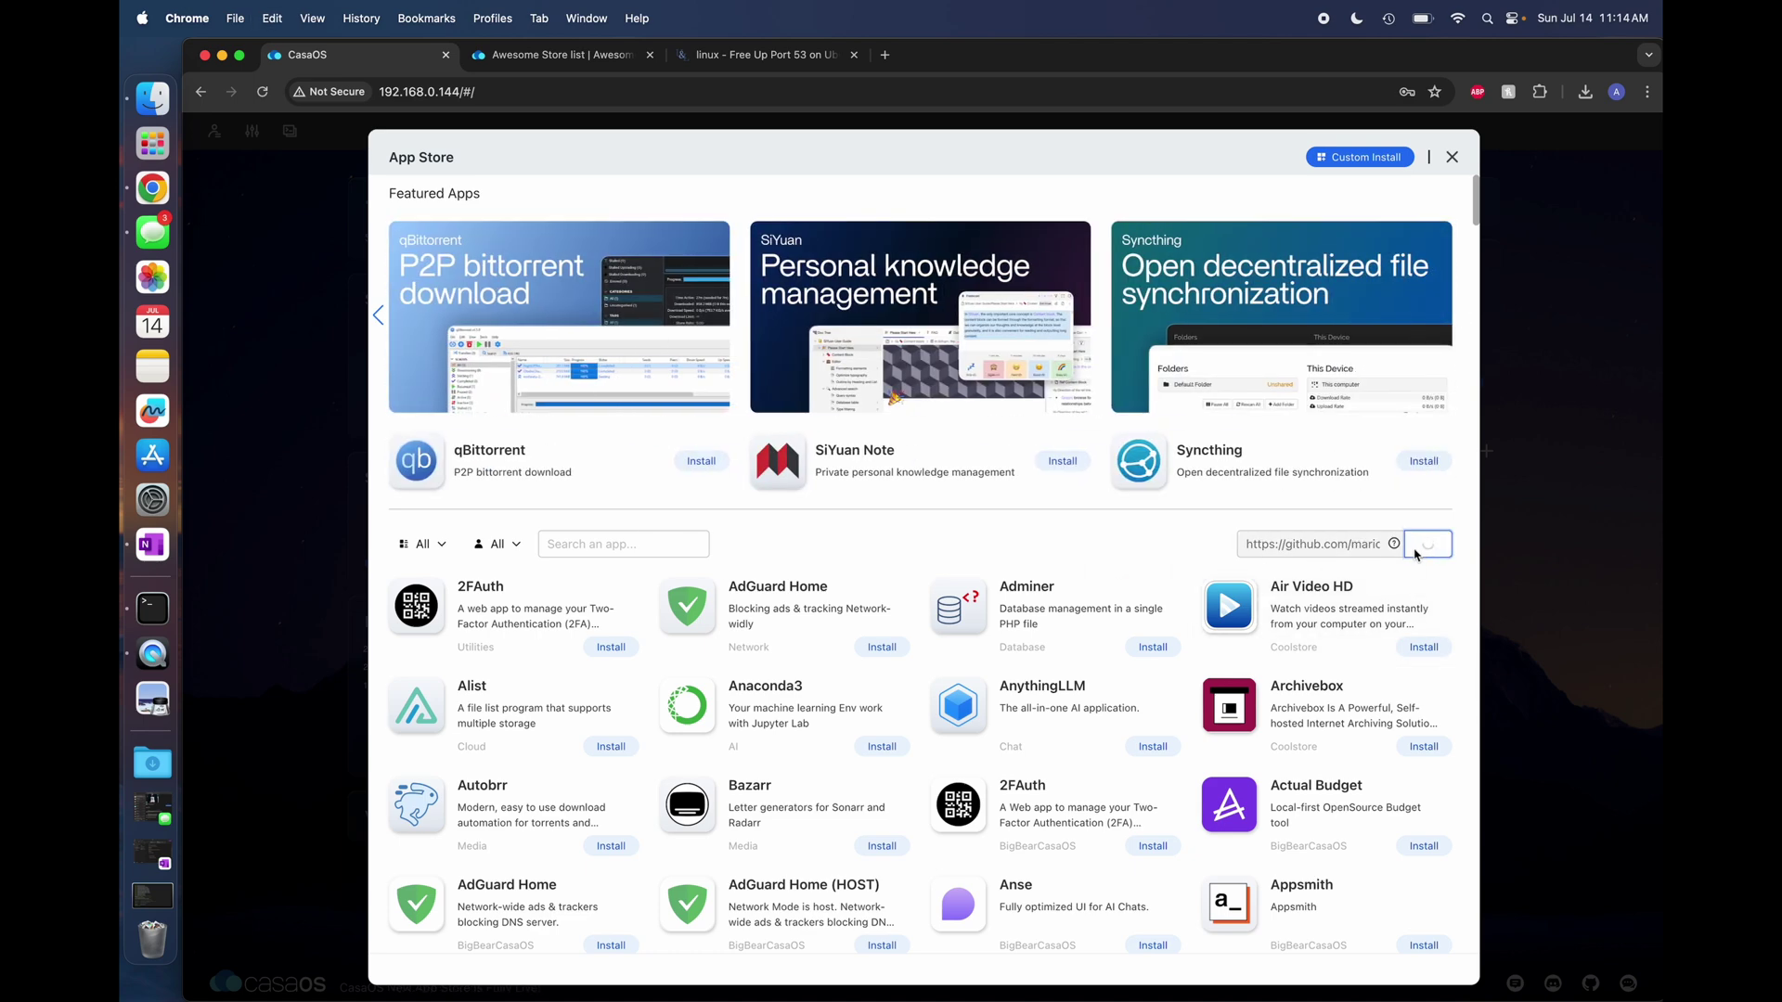
{"action": "left_click", "coordinate": [557, 55]}
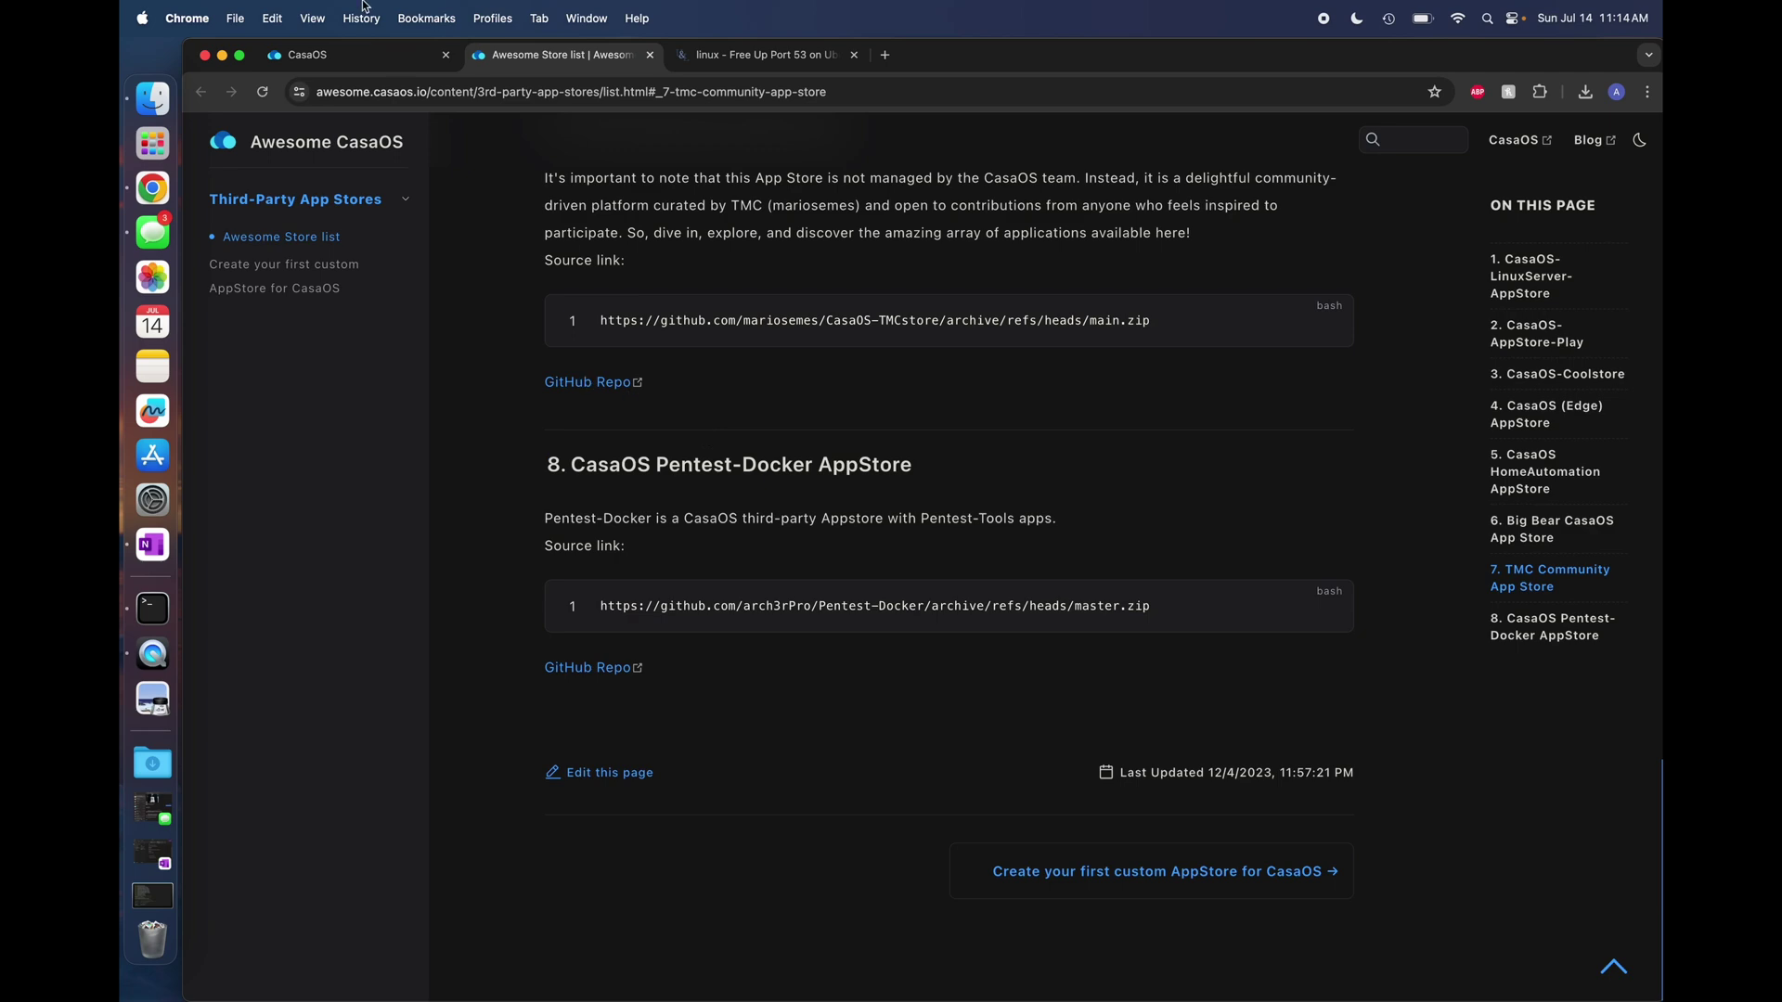
Scroll through the expanded 462-app store list, then close the App Store.
{"action": "left_click", "coordinate": [330, 58]}
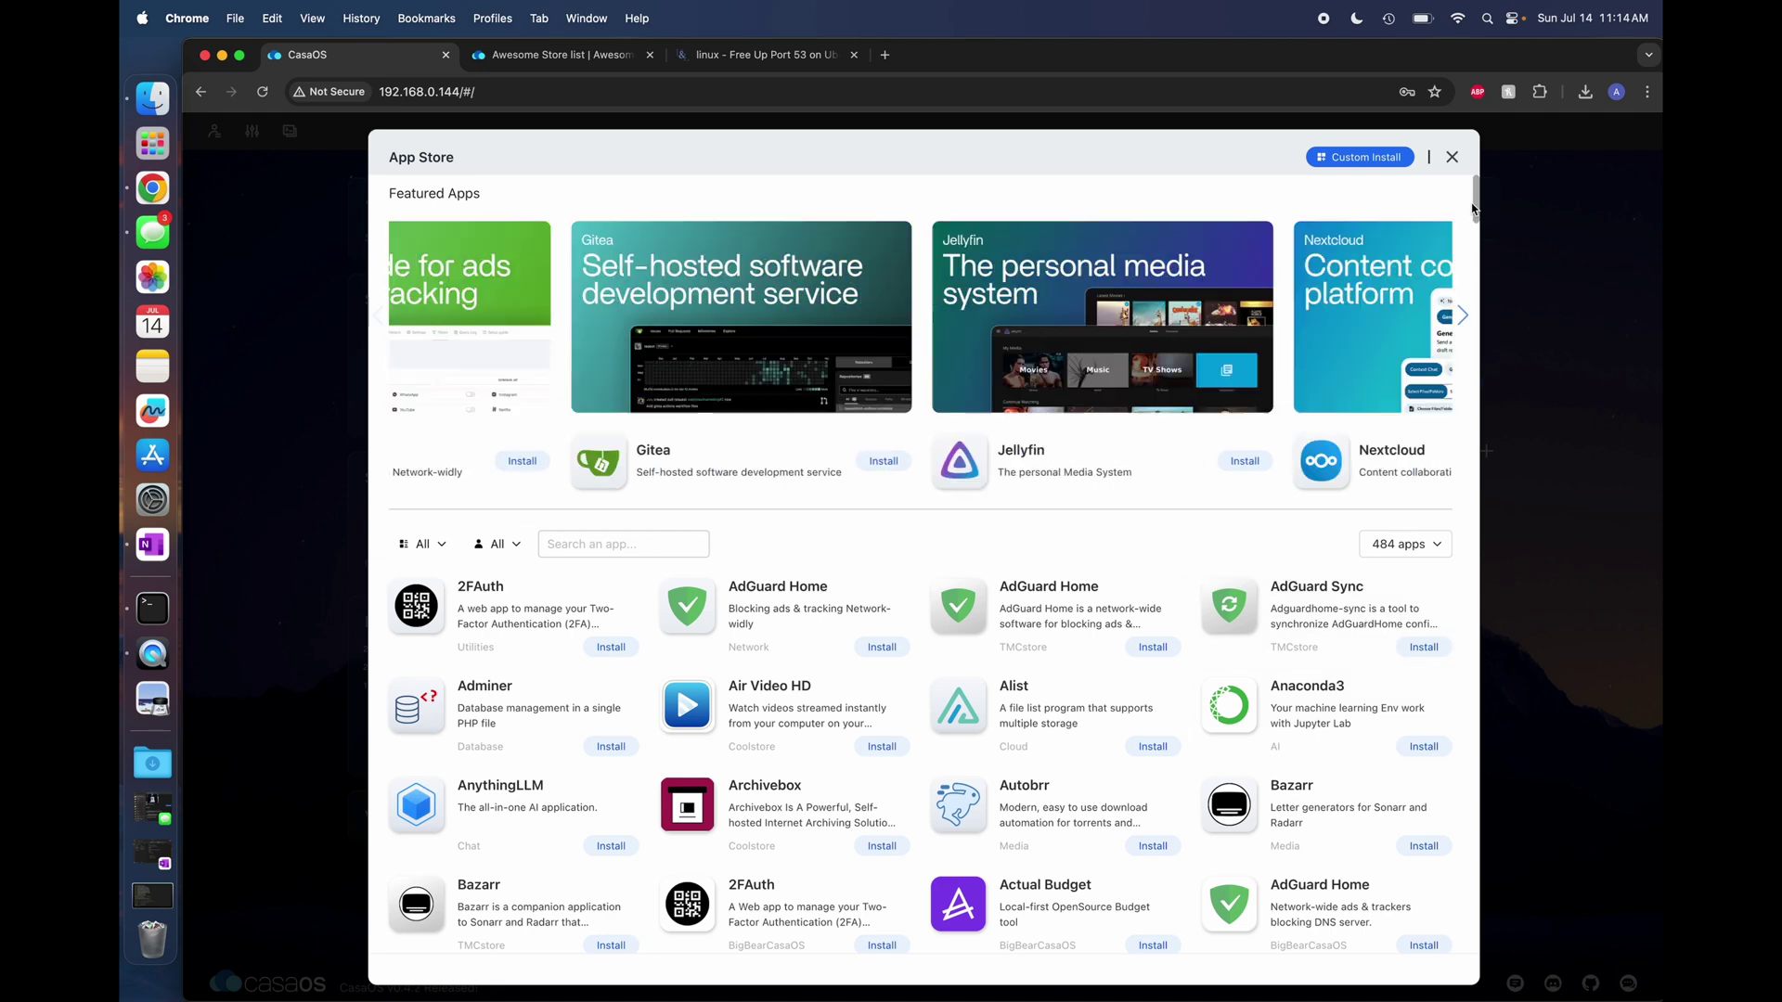
{"action": "scroll", "coordinate": [1478, 198], "scroll_direction": "down", "scroll_amount": 5}
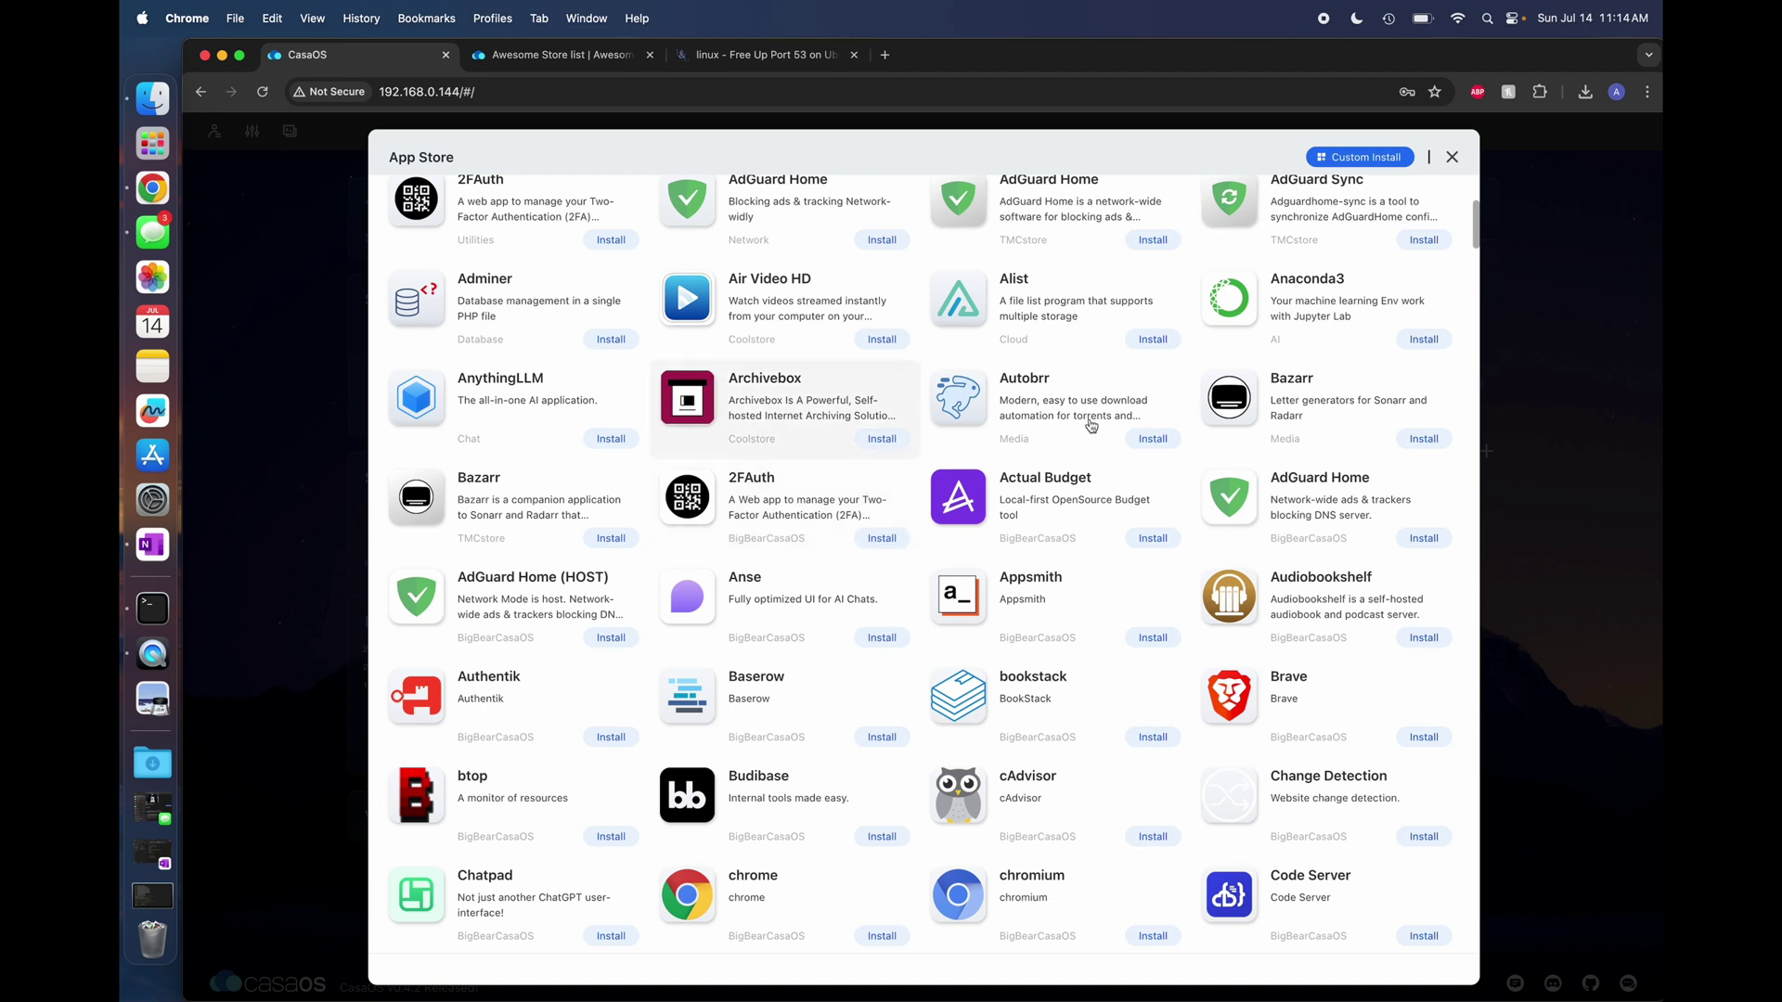
{"action": "scroll", "coordinate": [705, 325], "scroll_direction": "up", "scroll_amount": 1}
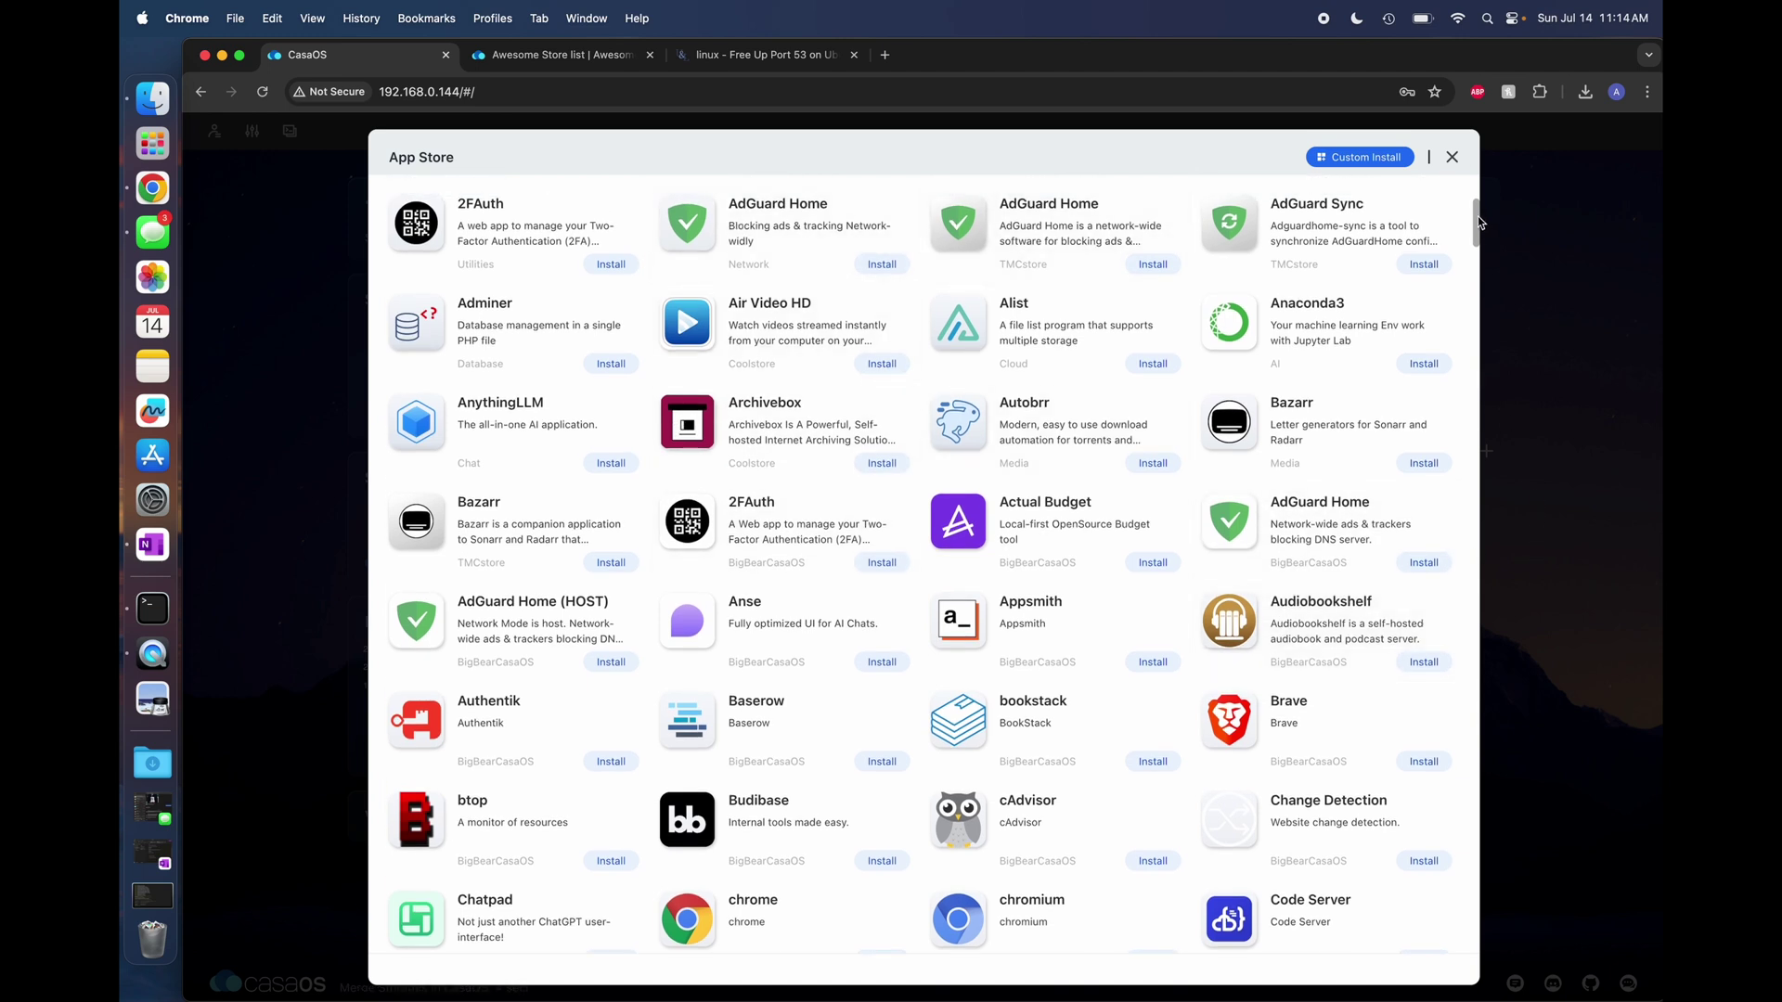
{"action": "left_click_drag", "start_coordinate": [1480, 223], "coordinate": [1482, 270]}
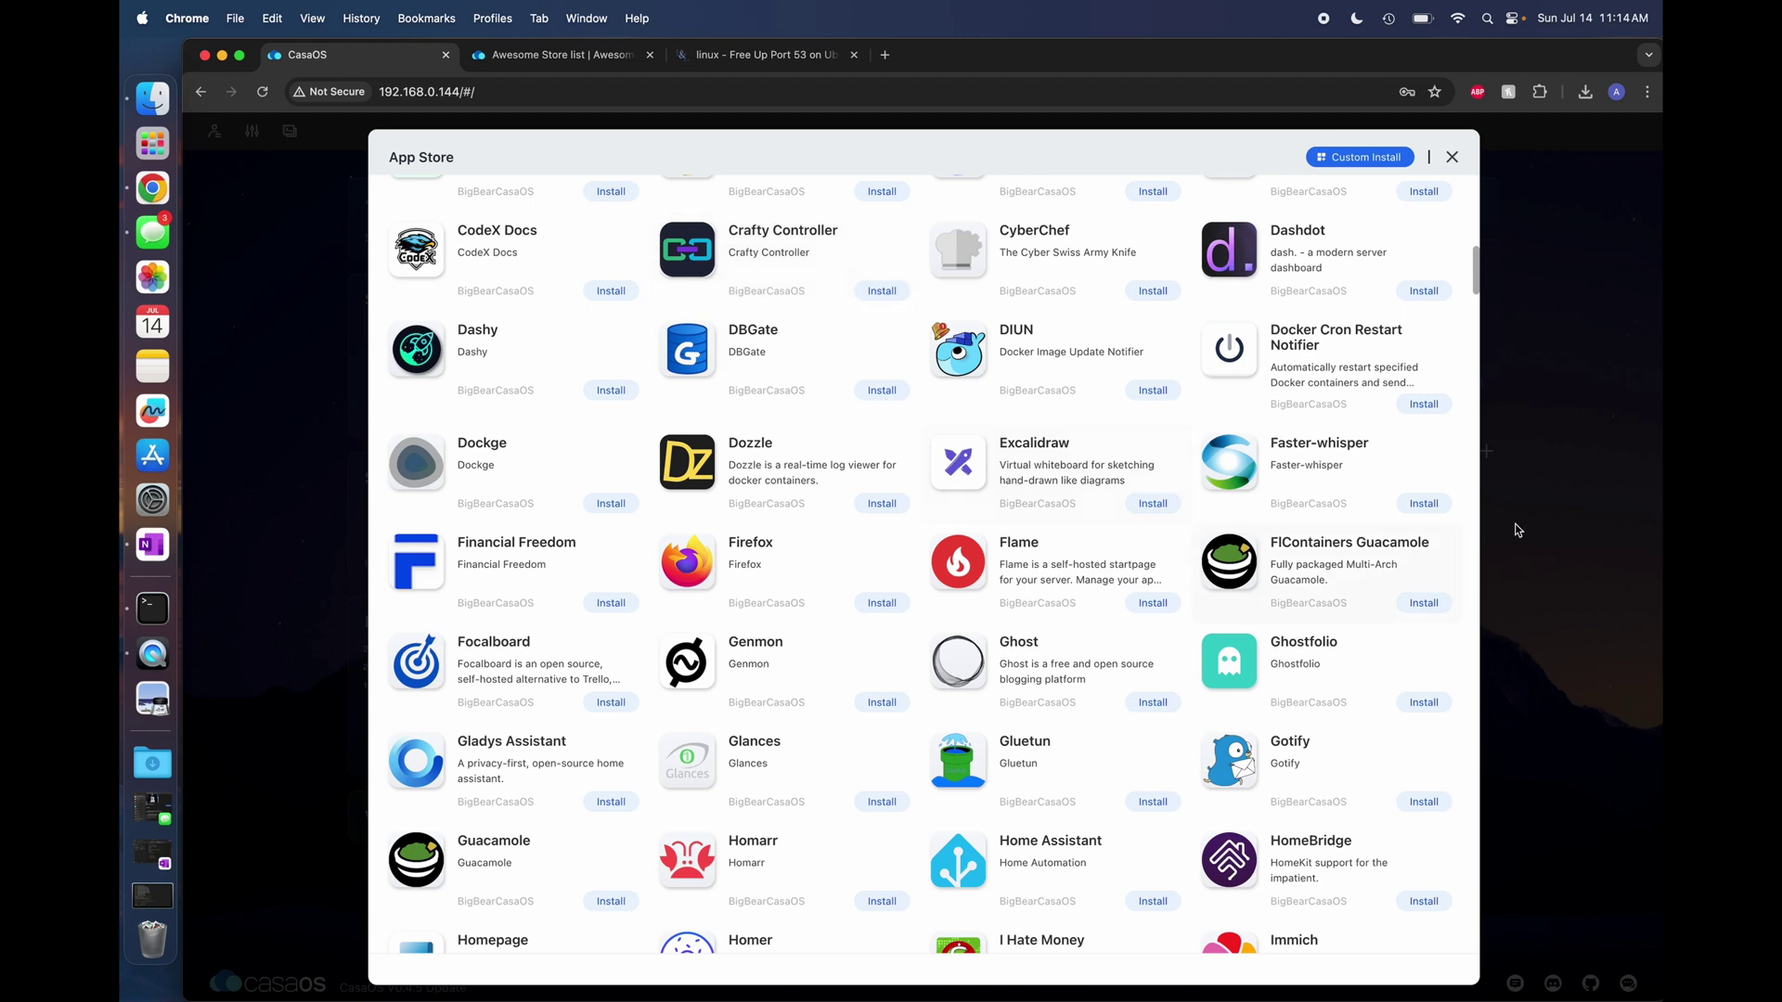
{"action": "left_click_drag", "start_coordinate": [1479, 274], "coordinate": [1479, 287]}
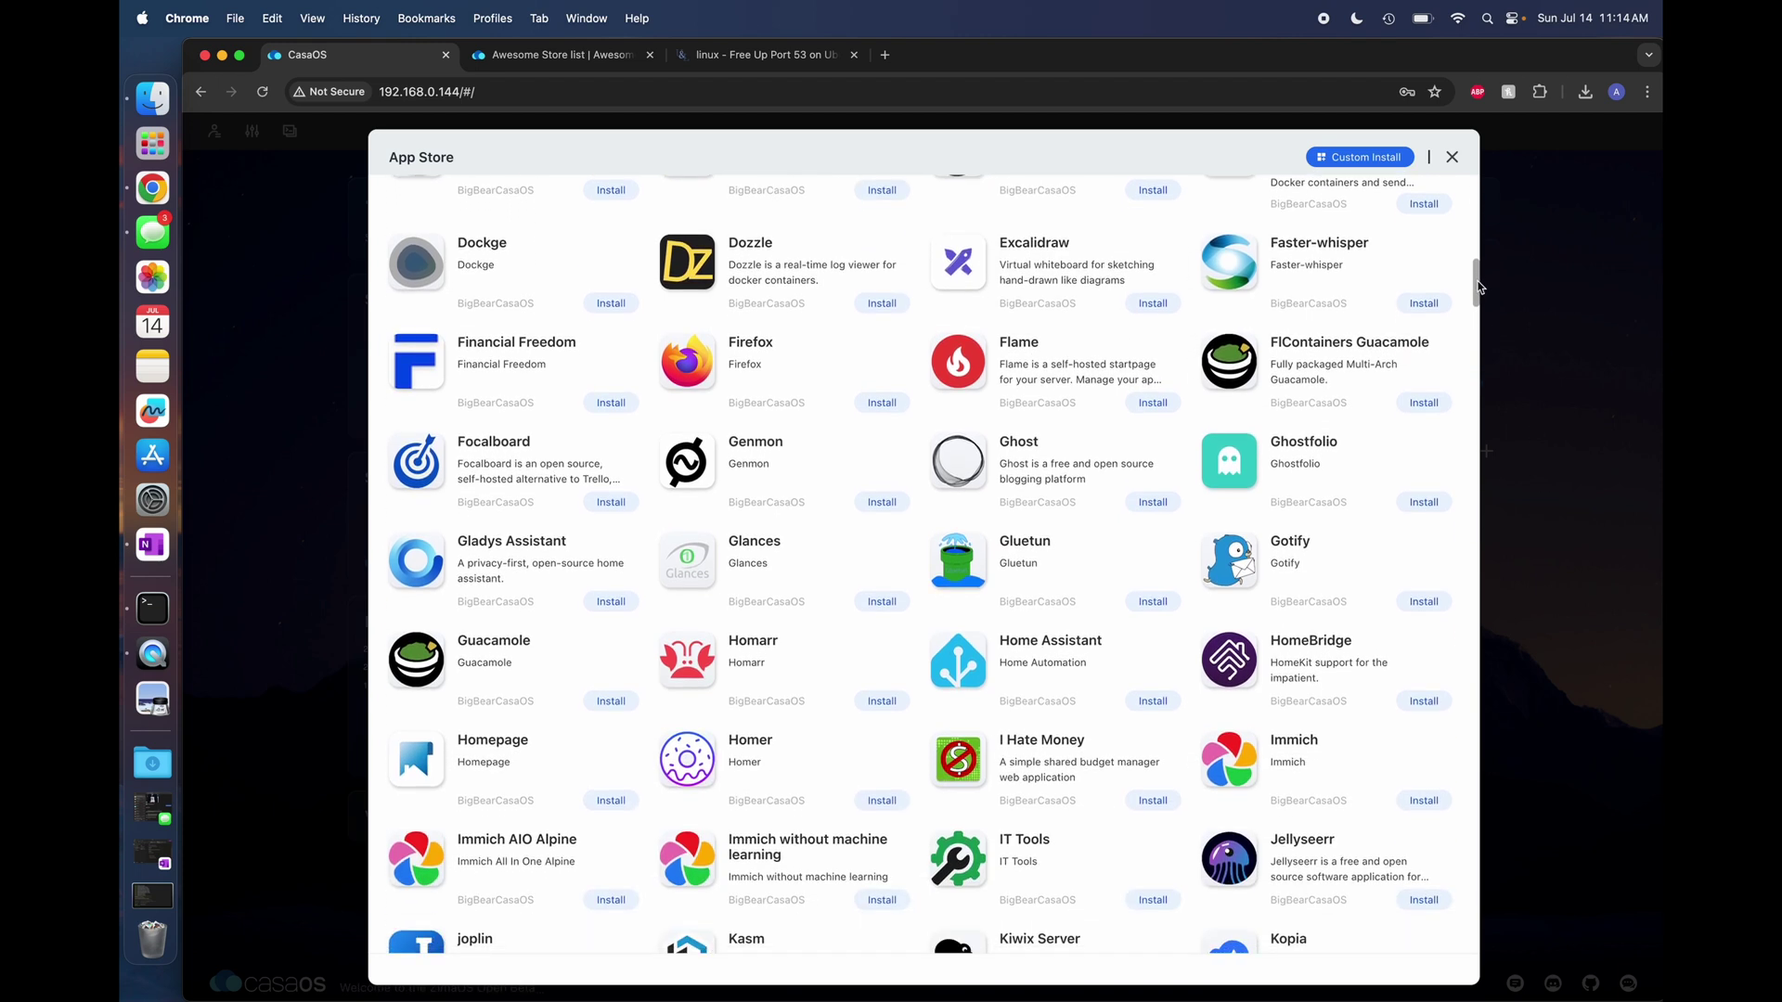
{"action": "left_click_drag", "start_coordinate": [1479, 288], "coordinate": [1489, 582]}
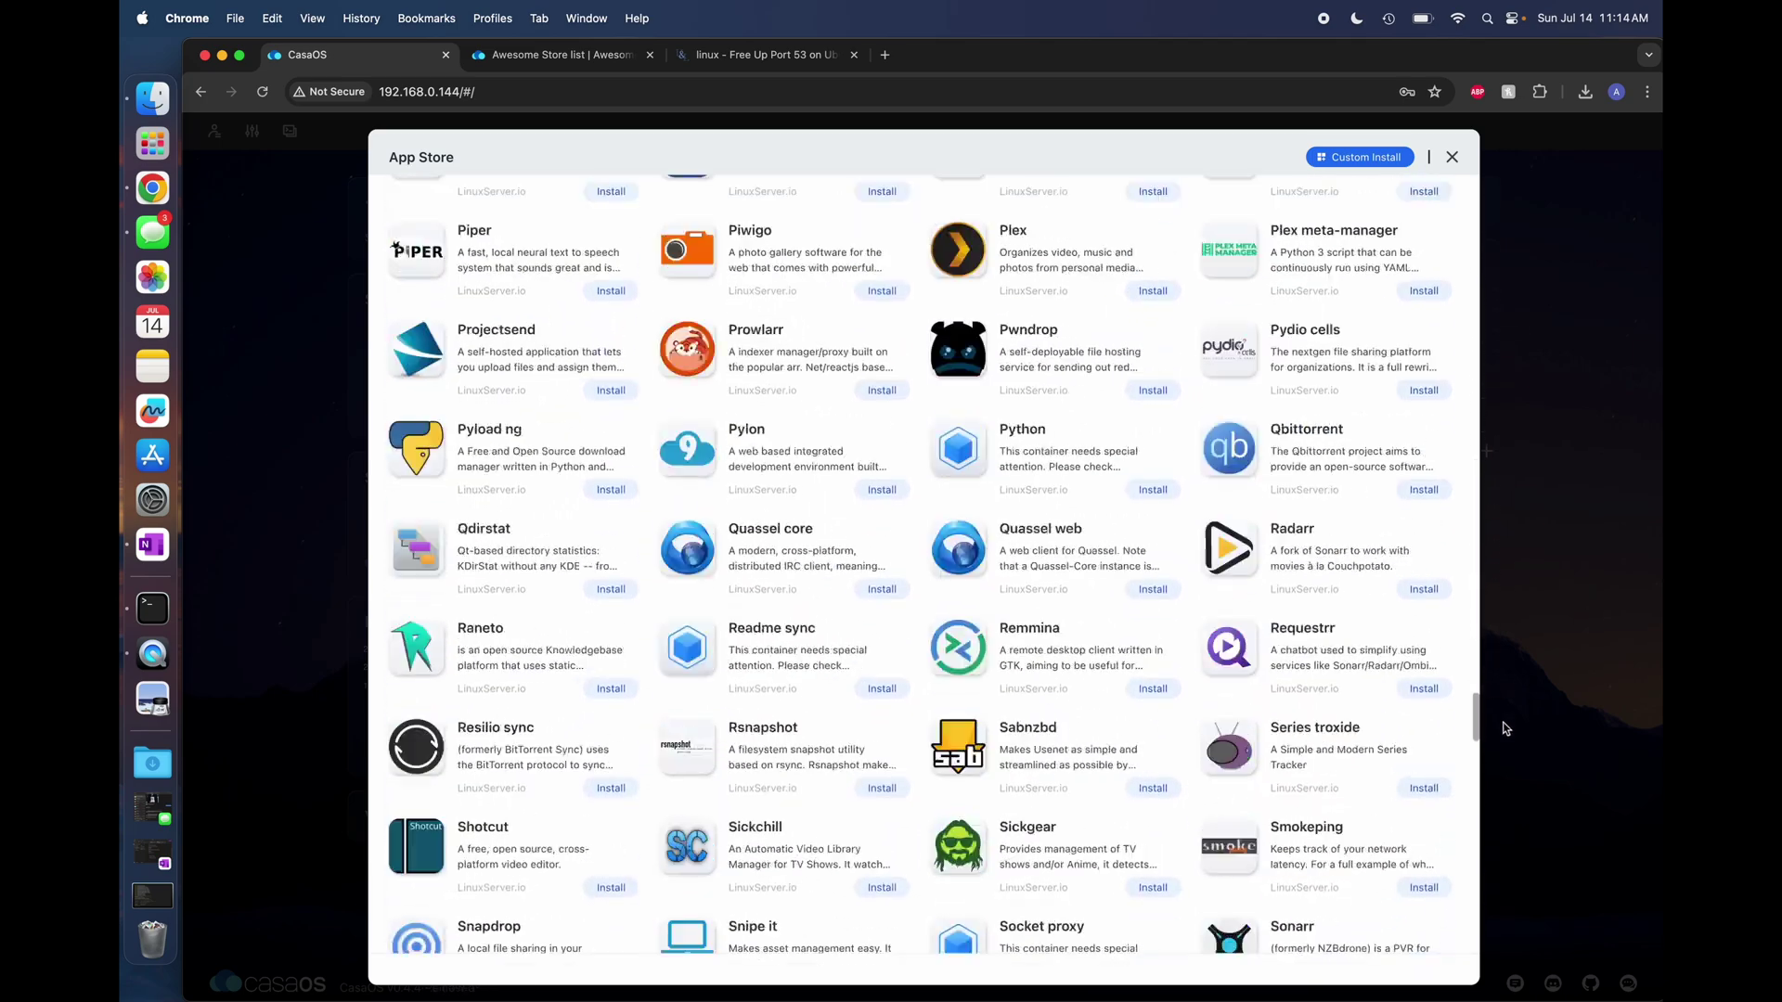
{"action": "scroll", "coordinate": [1392, 650], "scroll_direction": "up", "scroll_amount": 15}
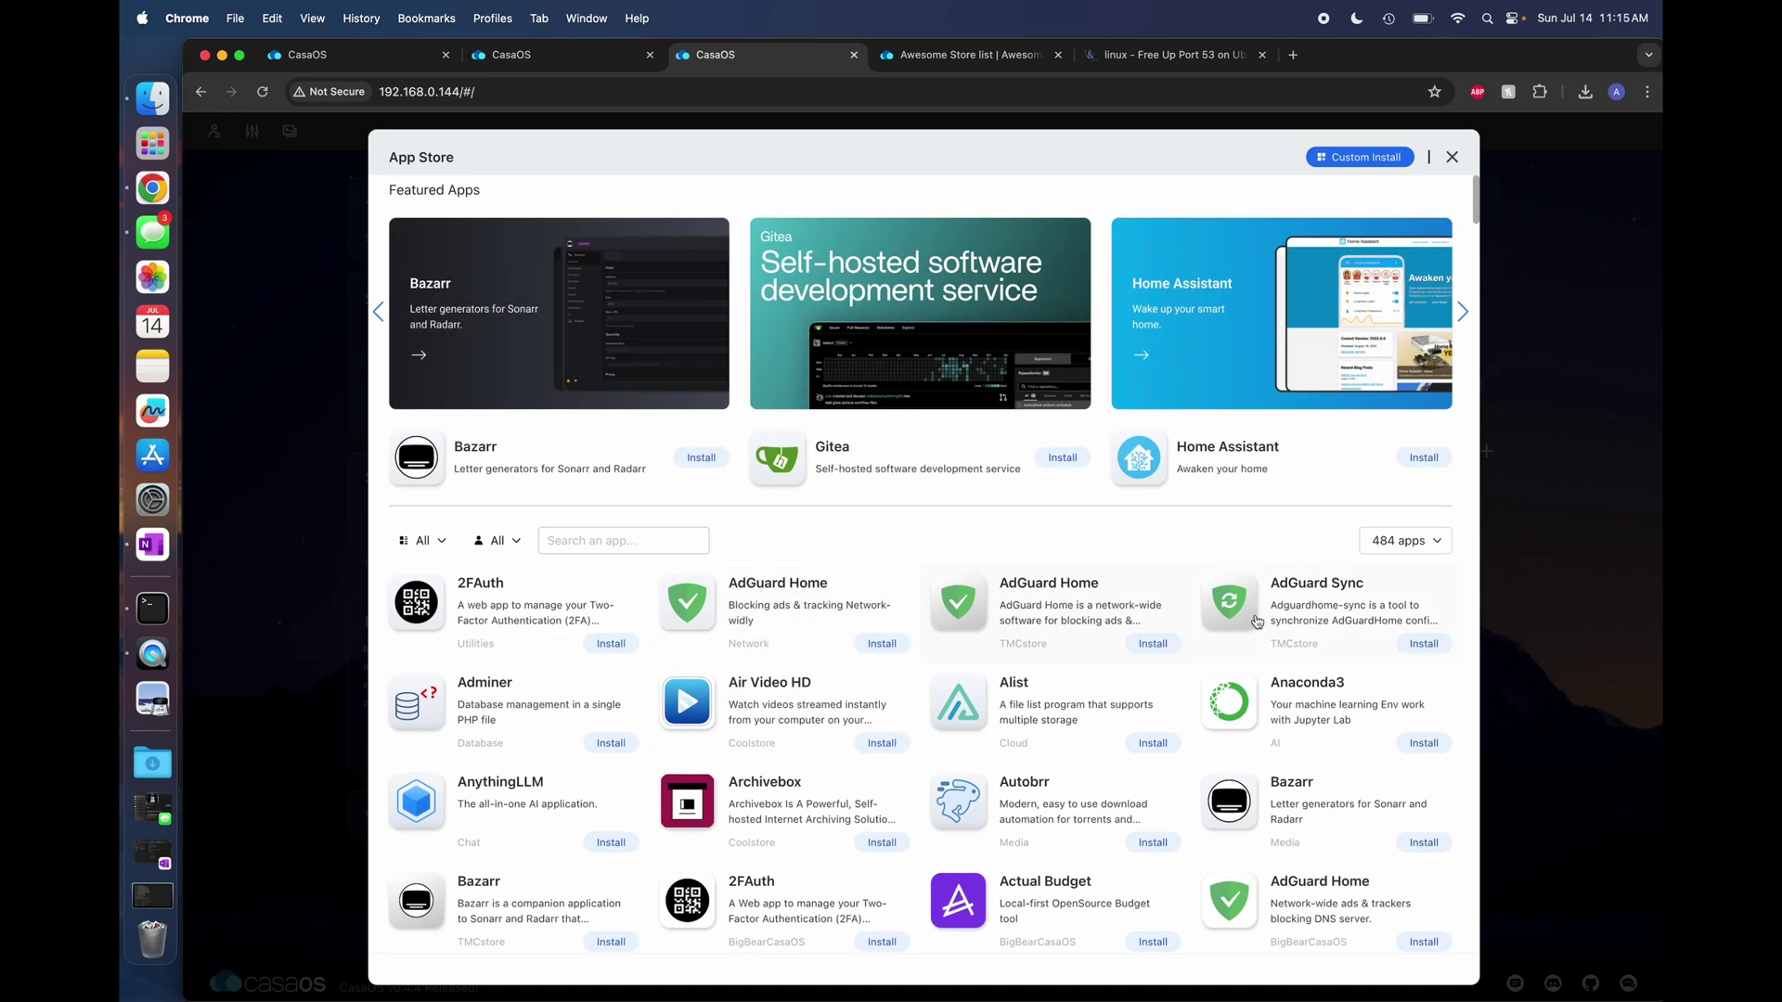
{"action": "scroll", "coordinate": [844, 685], "scroll_direction": "down", "scroll_amount": 6}
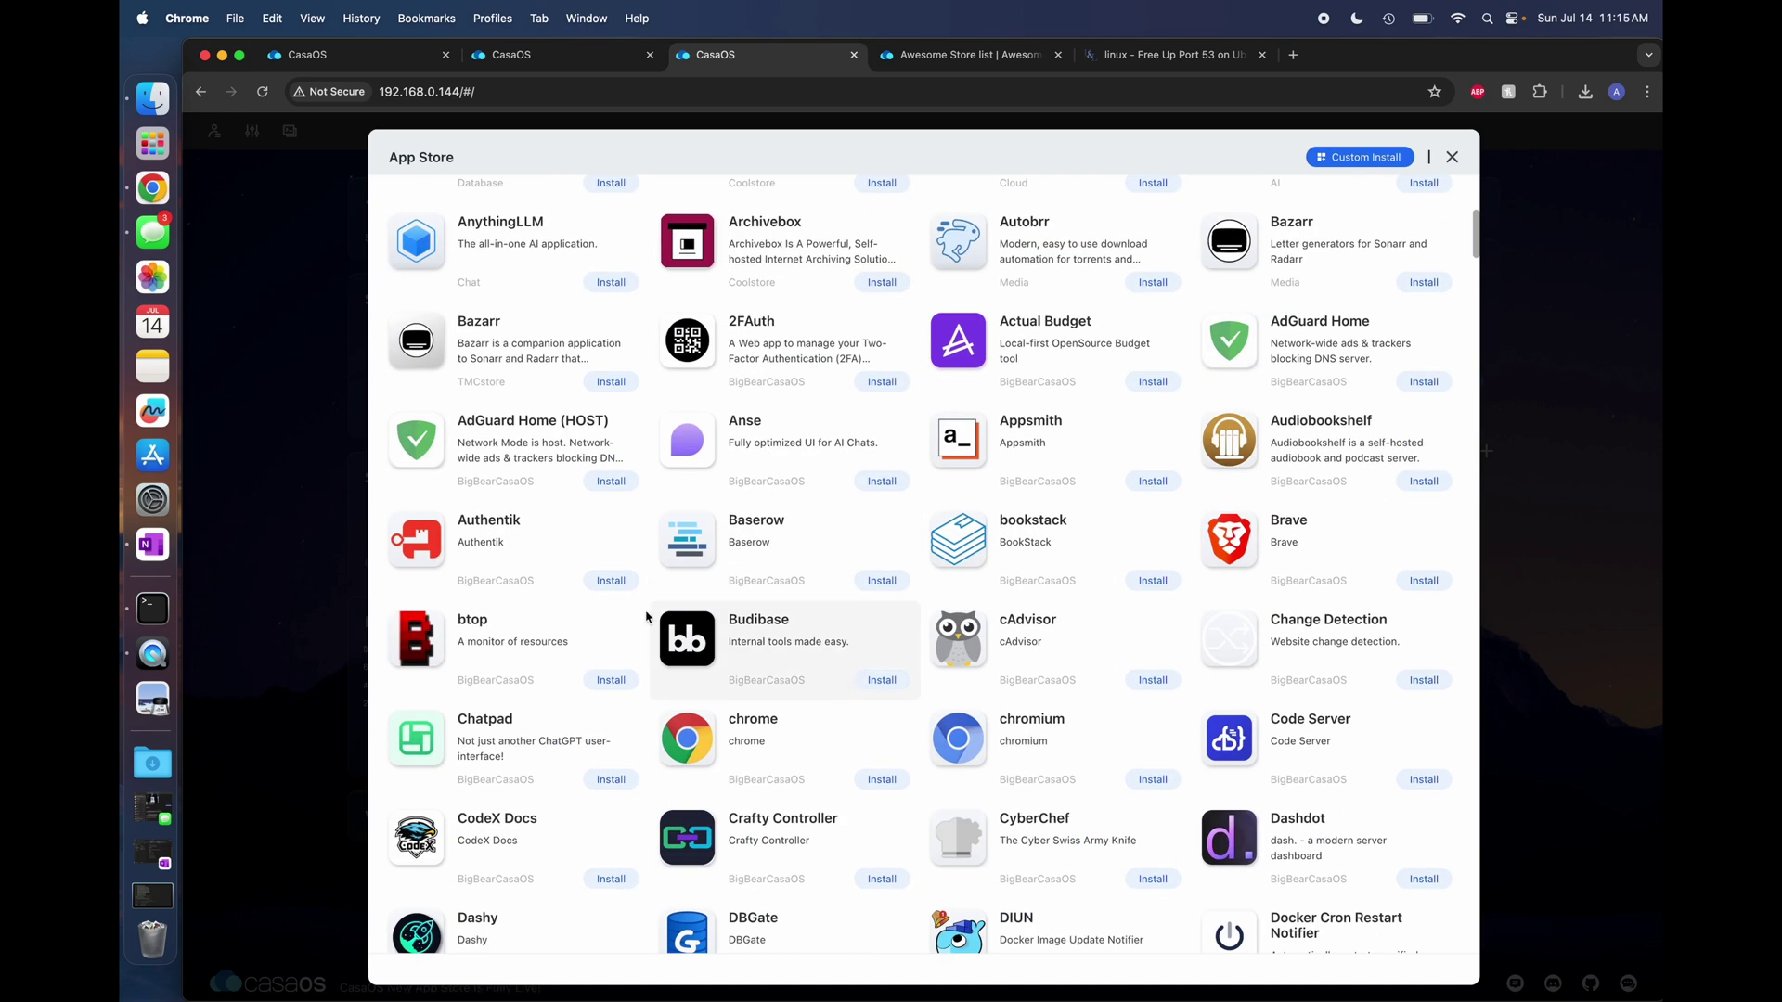
{"action": "scroll", "coordinate": [844, 538], "scroll_direction": "up", "scroll_amount": 6}
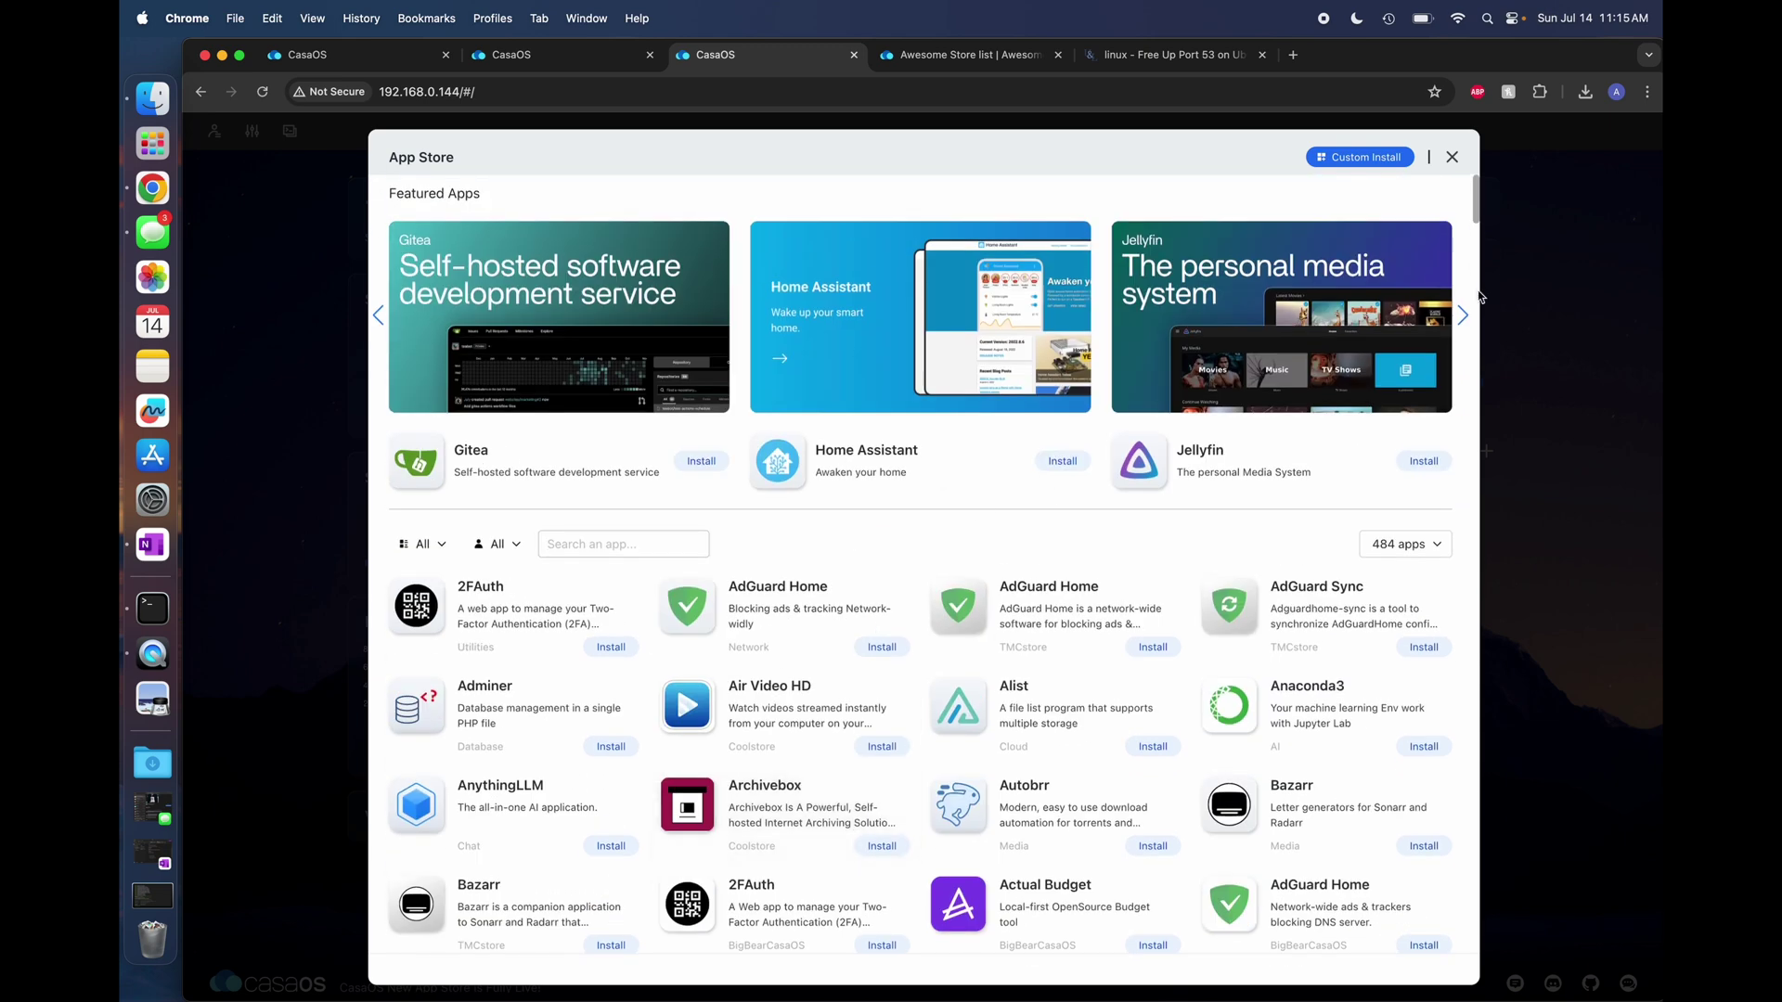
{"action": "left_click", "coordinate": [1452, 157]}
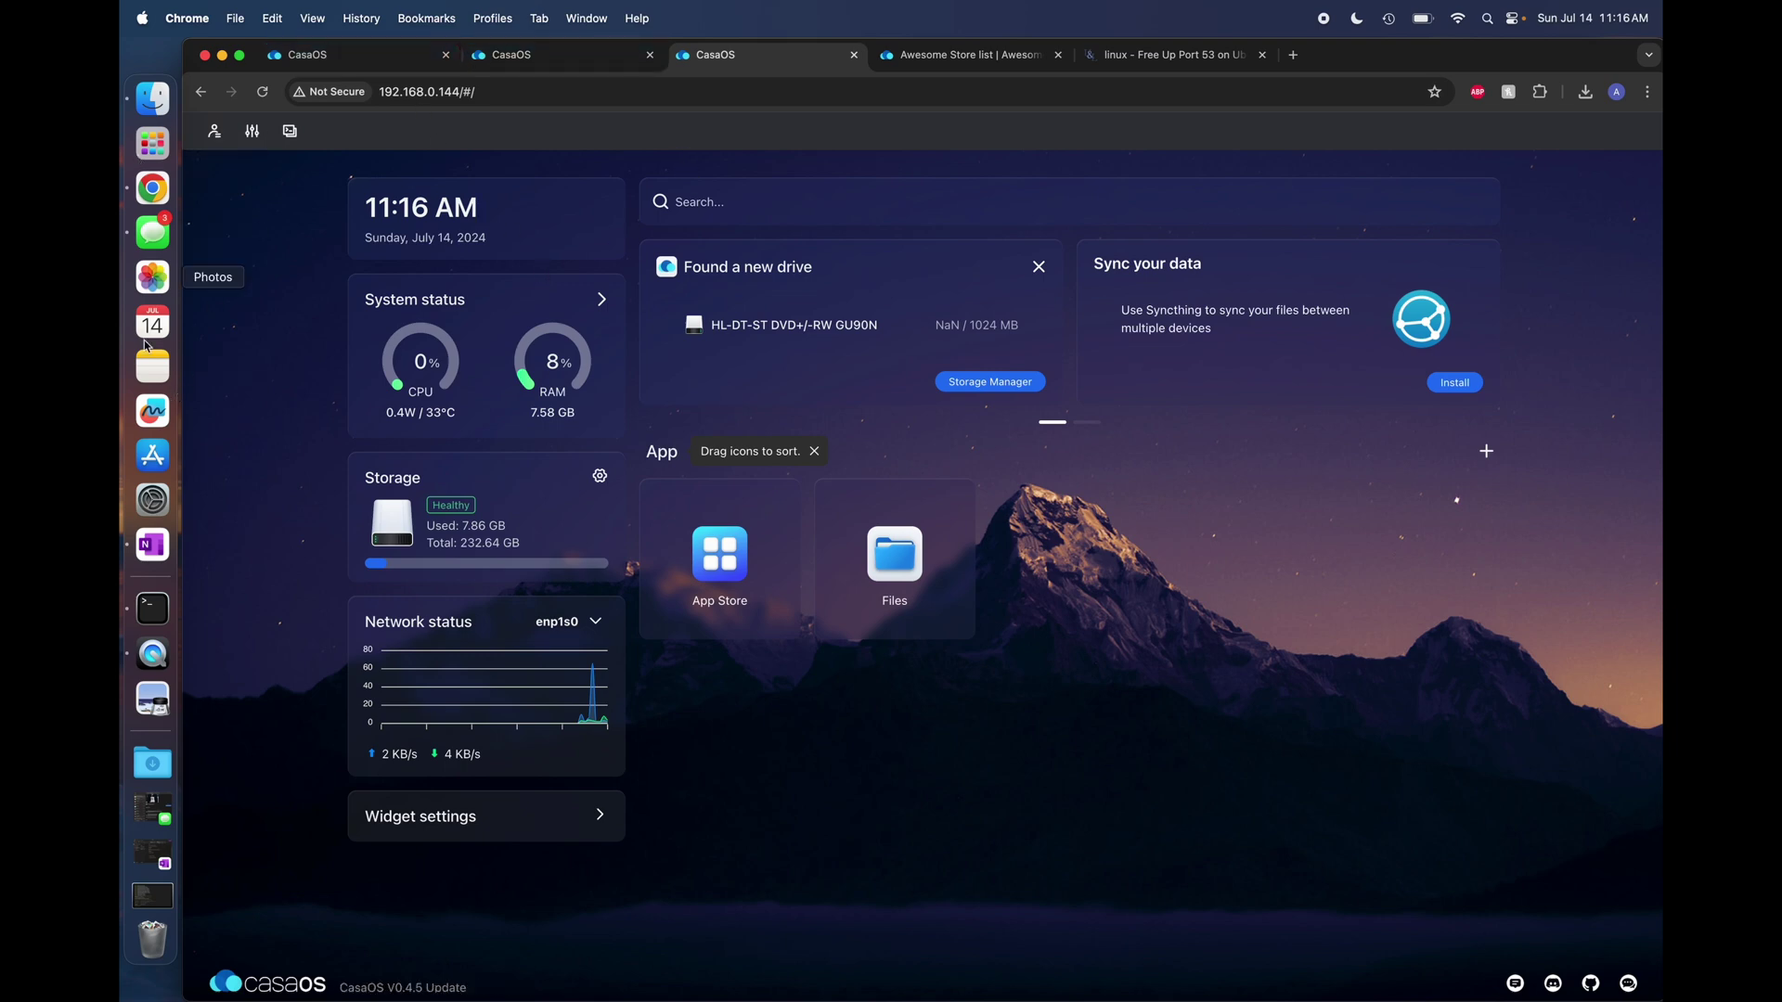
Clear the Terminal screen with the clear command.
{"action": "left_click", "coordinate": [152, 608]}
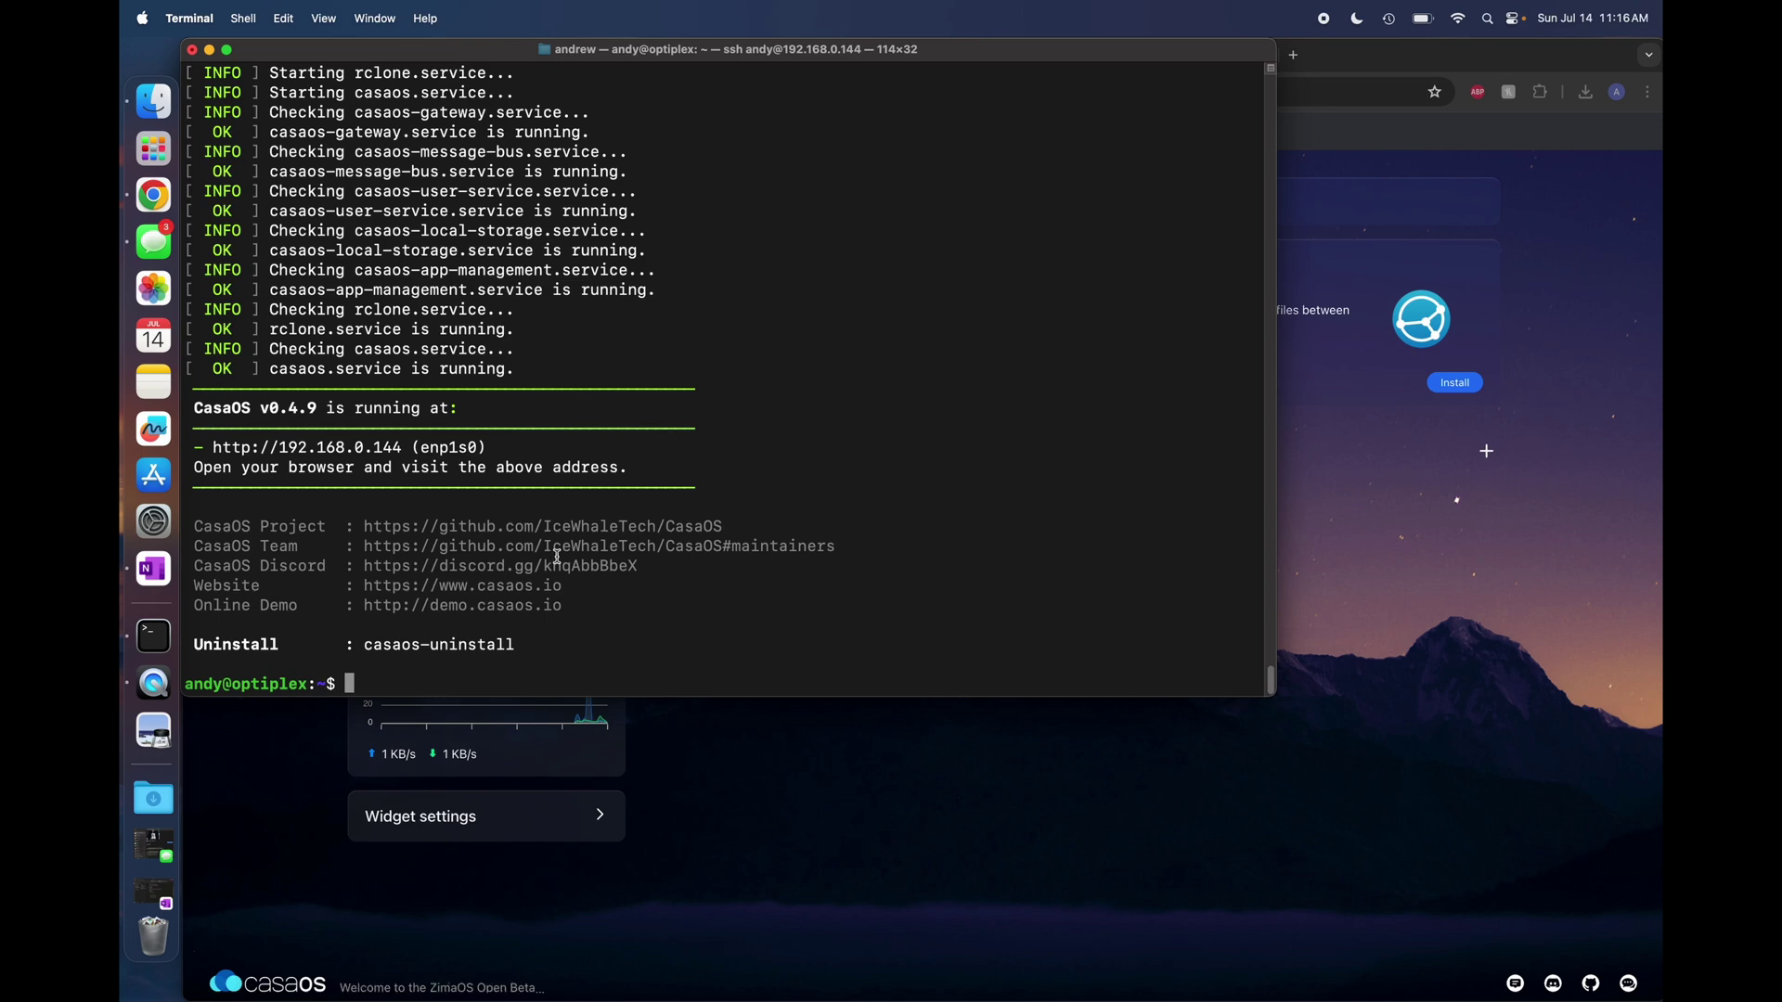
{"action": "type", "text": "clear"}
{"action": "key", "text": "Return"}
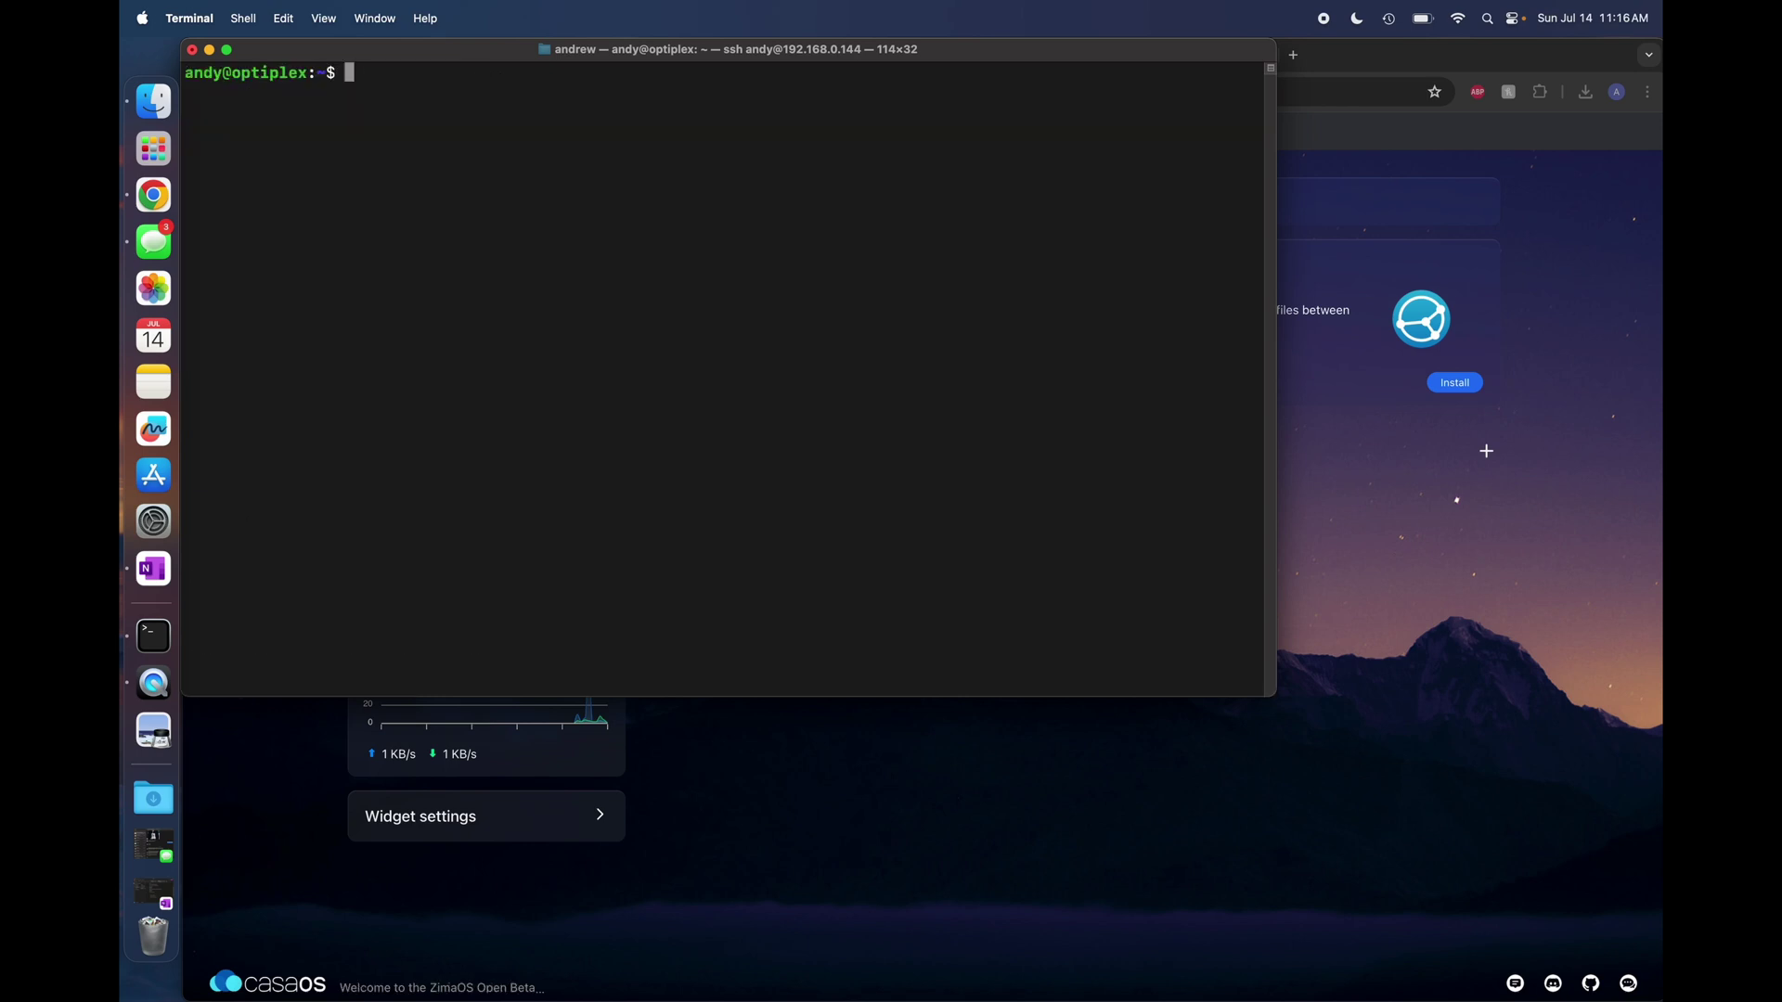
Close the second CasaOS and Awesome Store tabs and select the /etc/systemd/resolved.conf path.
{"action": "key", "text": "super+Tab"}
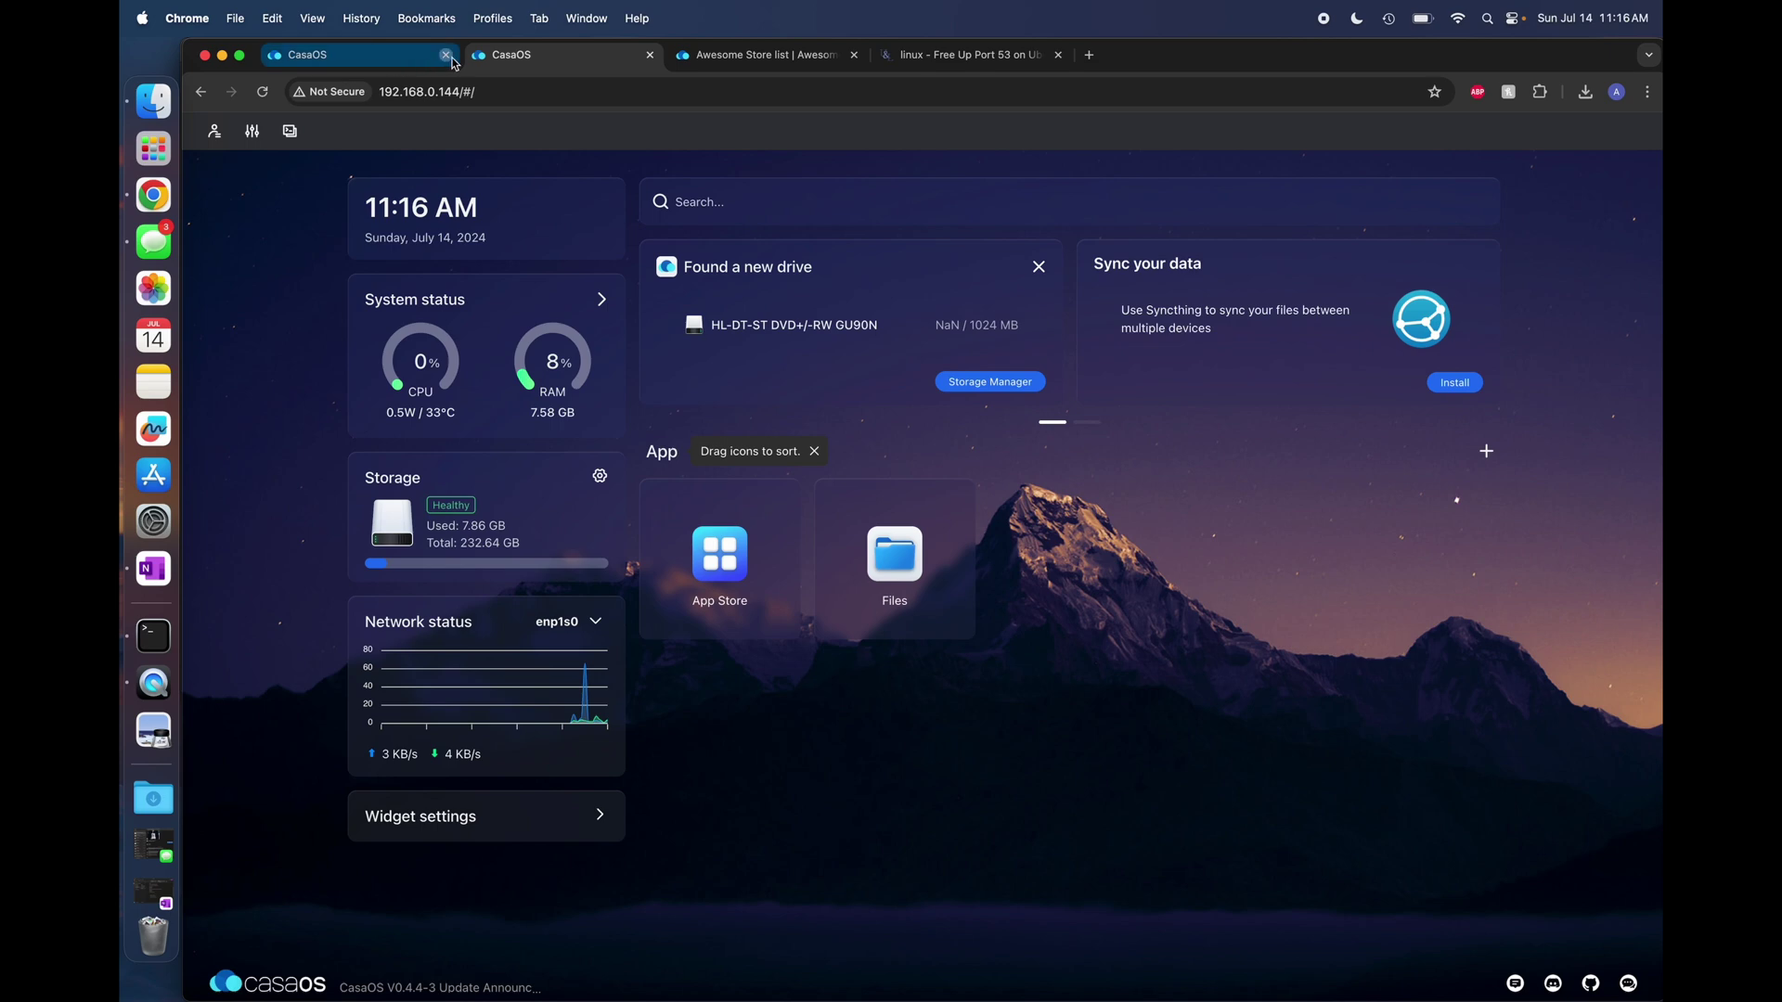
{"action": "key", "text": "super+w"}
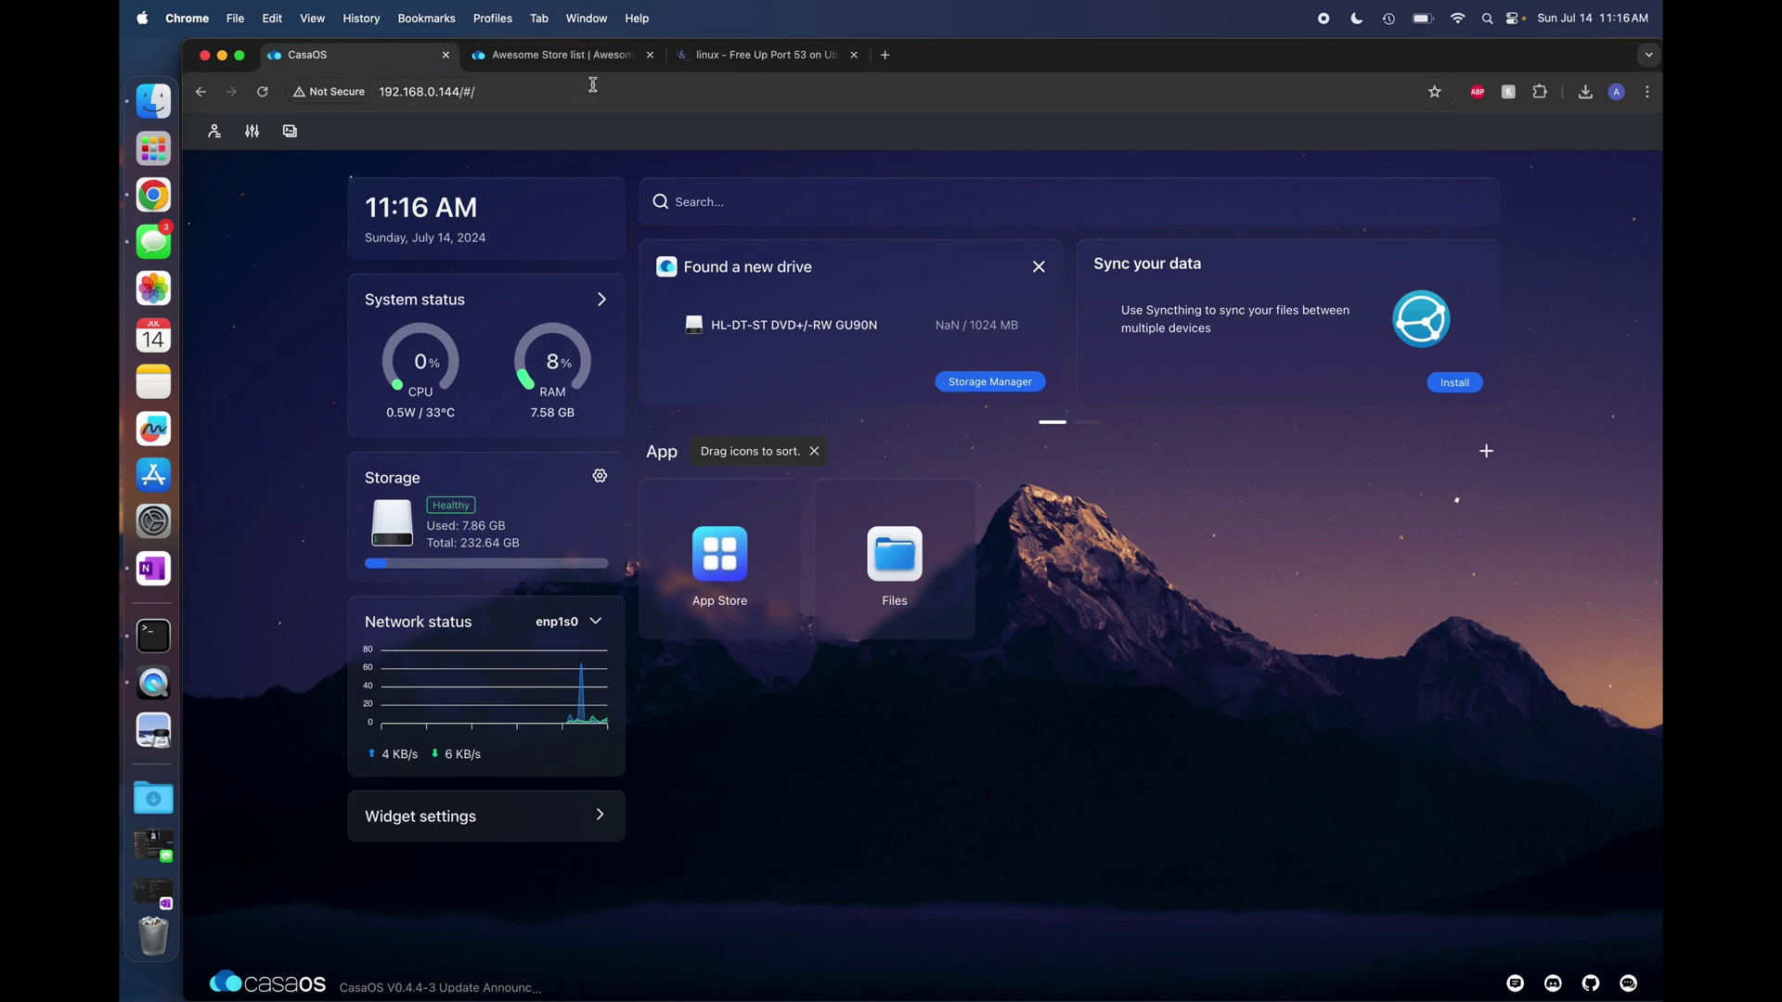
{"action": "left_click", "coordinate": [648, 56]}
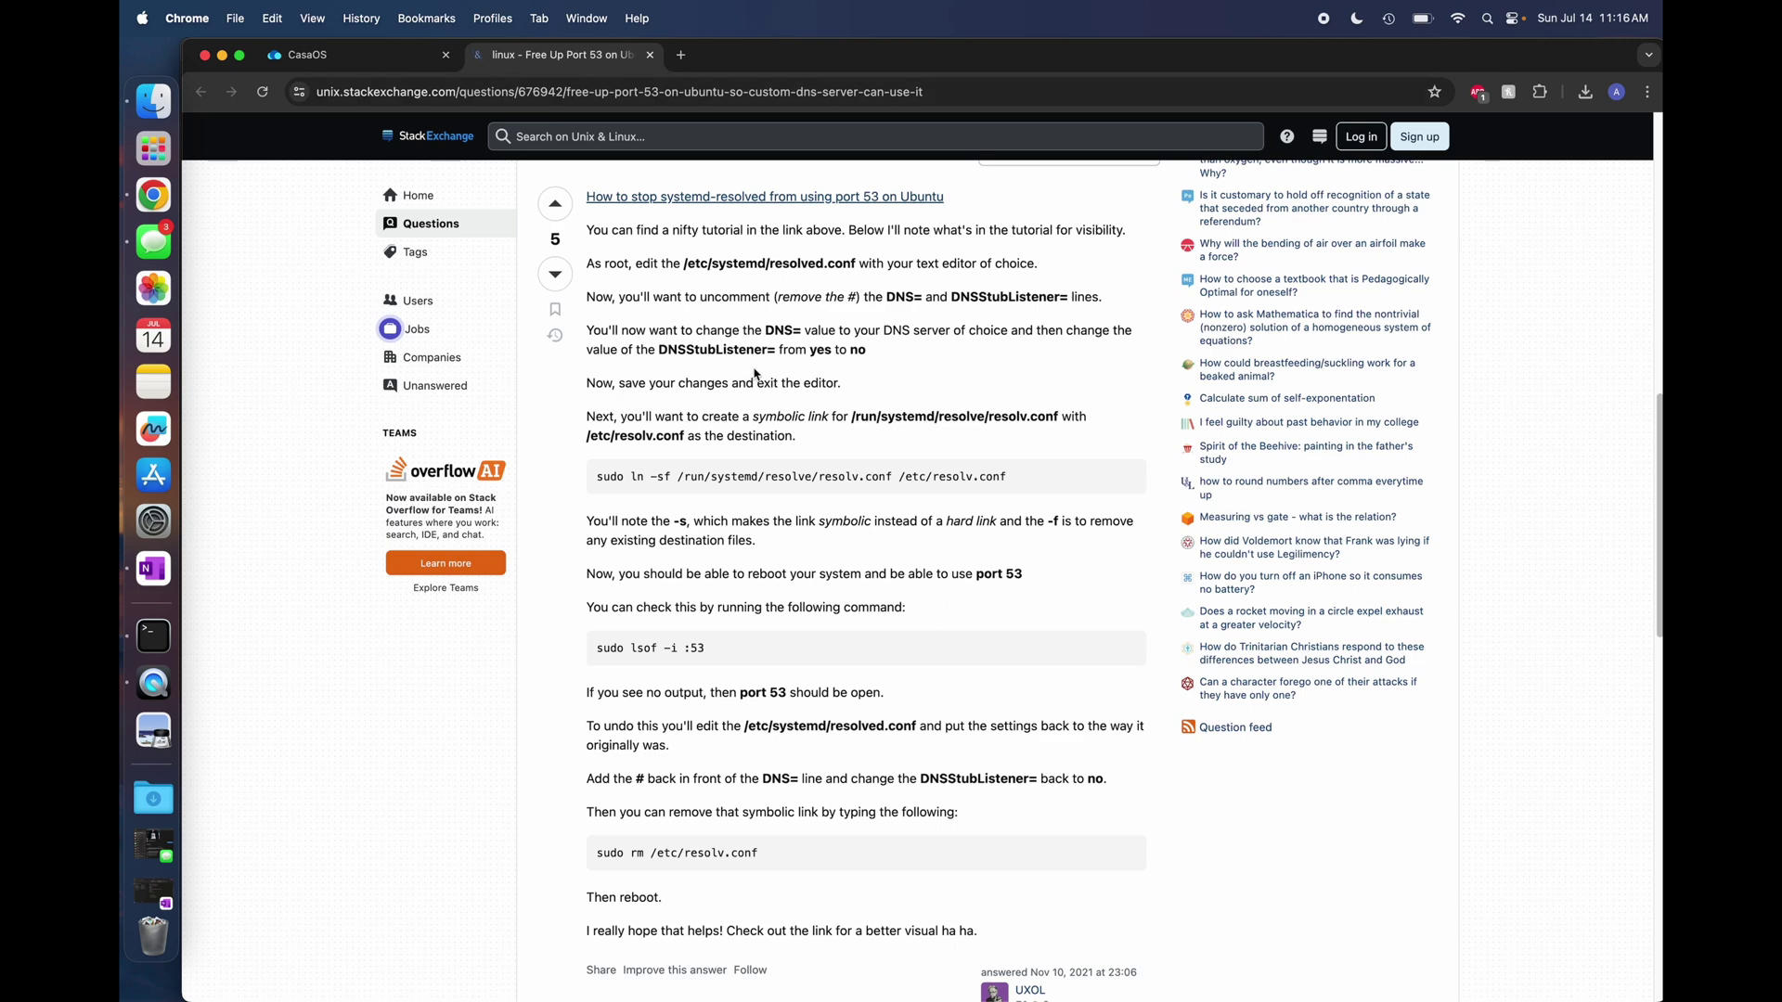
{"action": "left_click_drag", "start_coordinate": [857, 264], "coordinate": [686, 265]}
{"action": "key", "text": "super+c"}
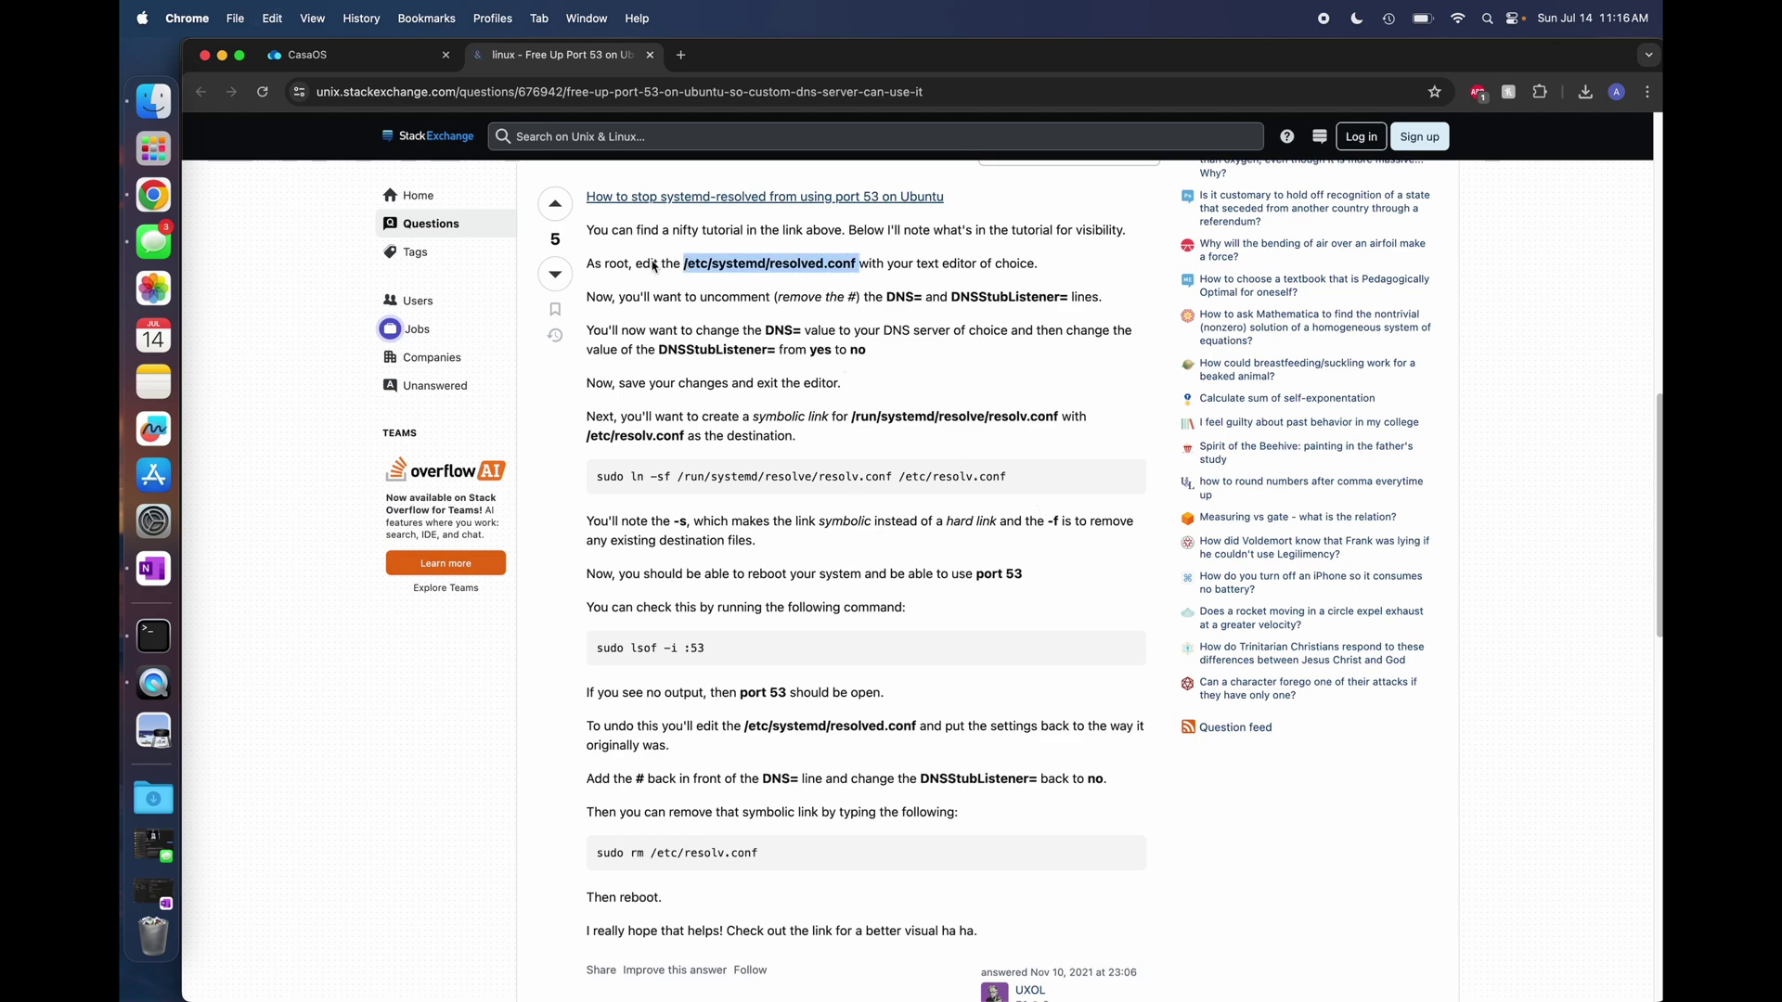
Open /etc/systemd/resolved.conf in nano with sudo.
{"action": "left_click", "coordinate": [154, 636]}
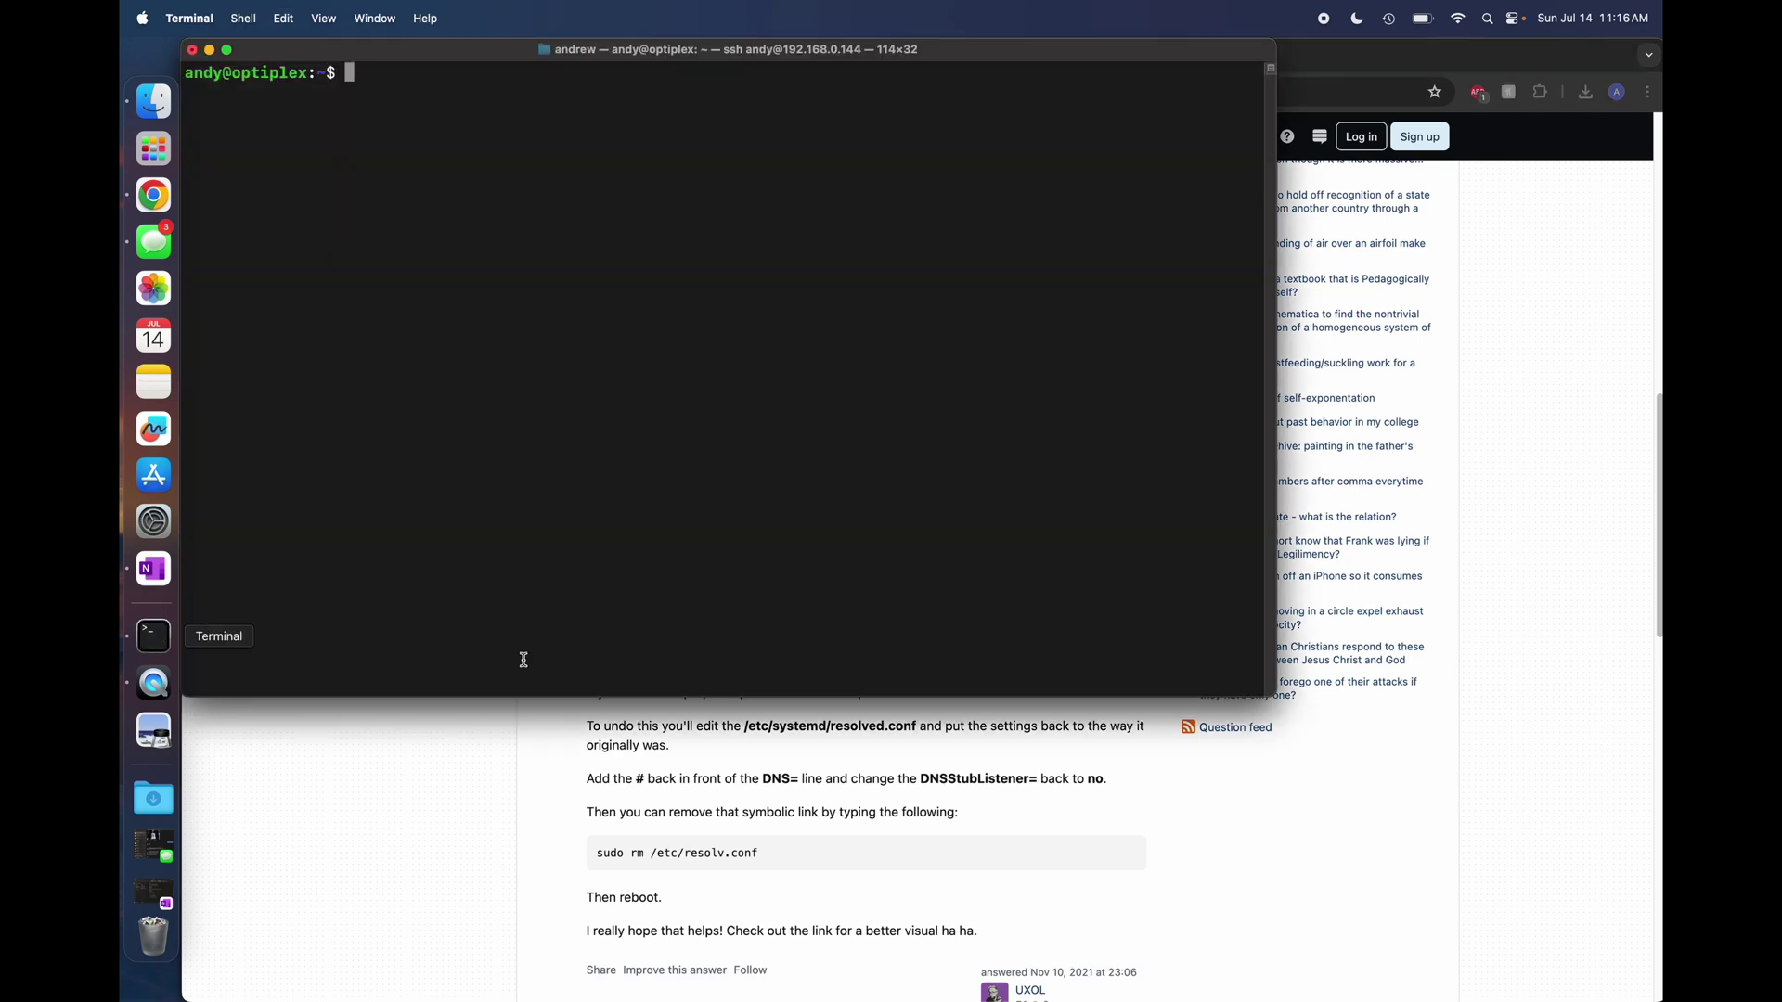
{"action": "type", "text": "sudo nano"}
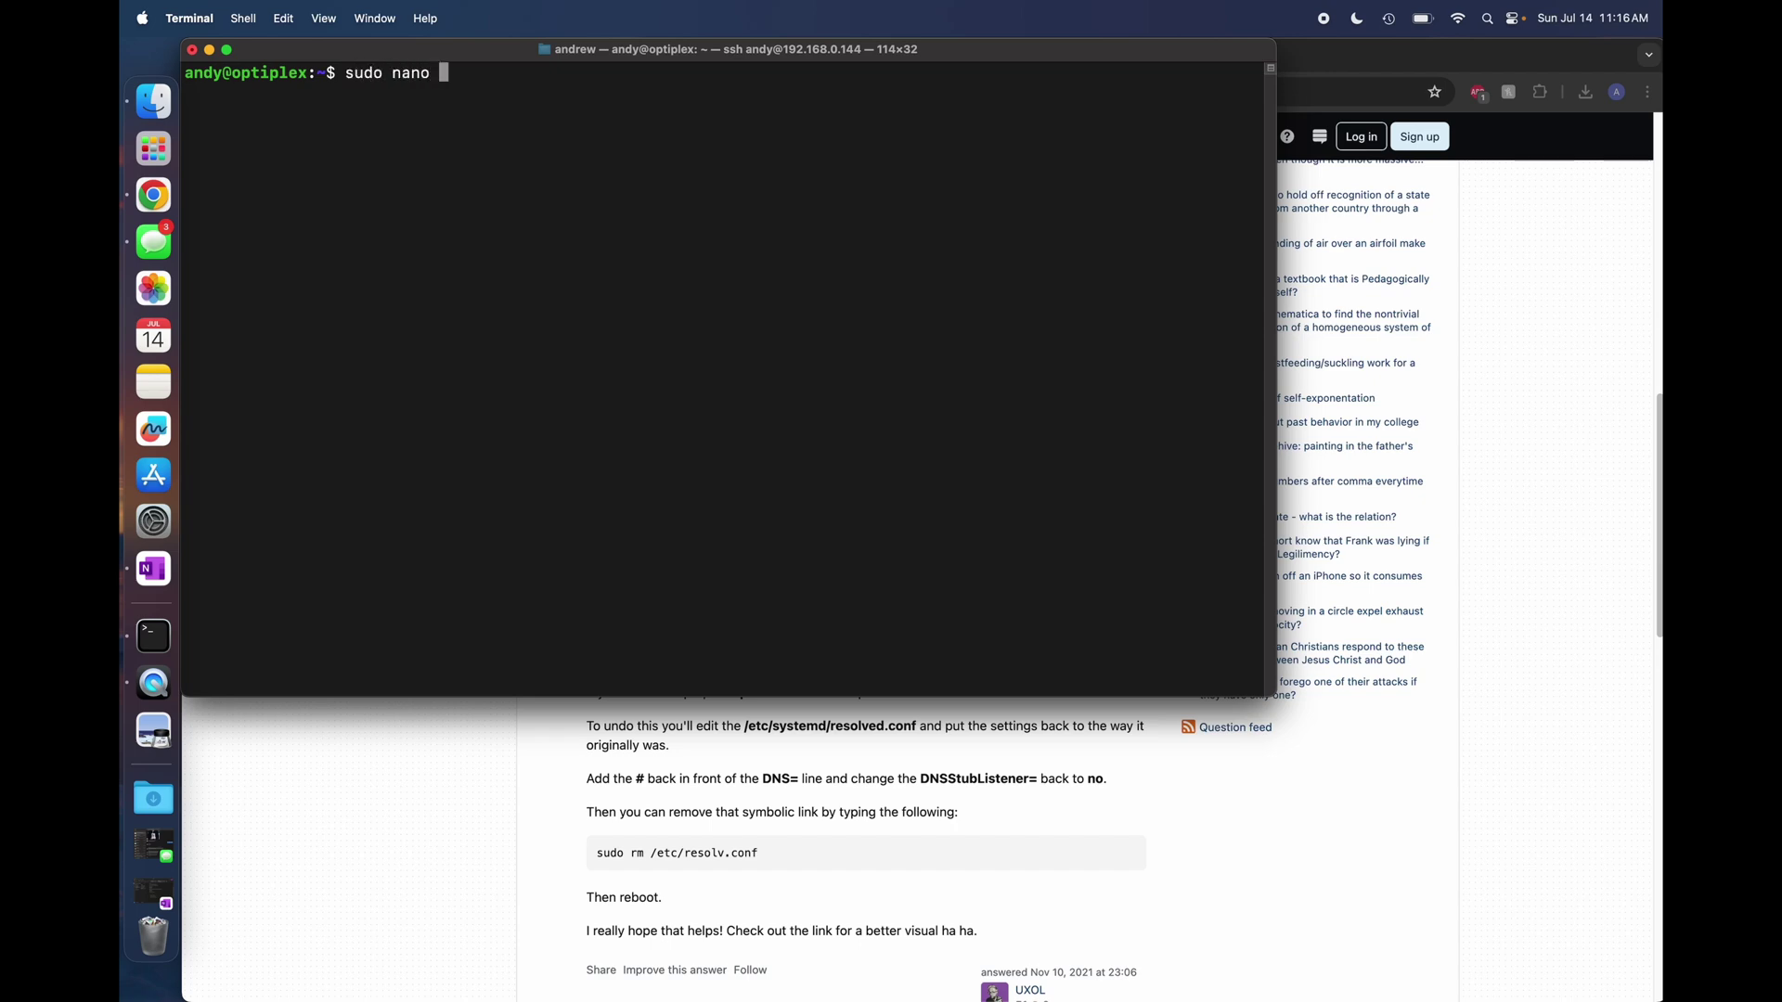
{"action": "key", "text": "super+v"}
{"action": "key", "text": "Return"}
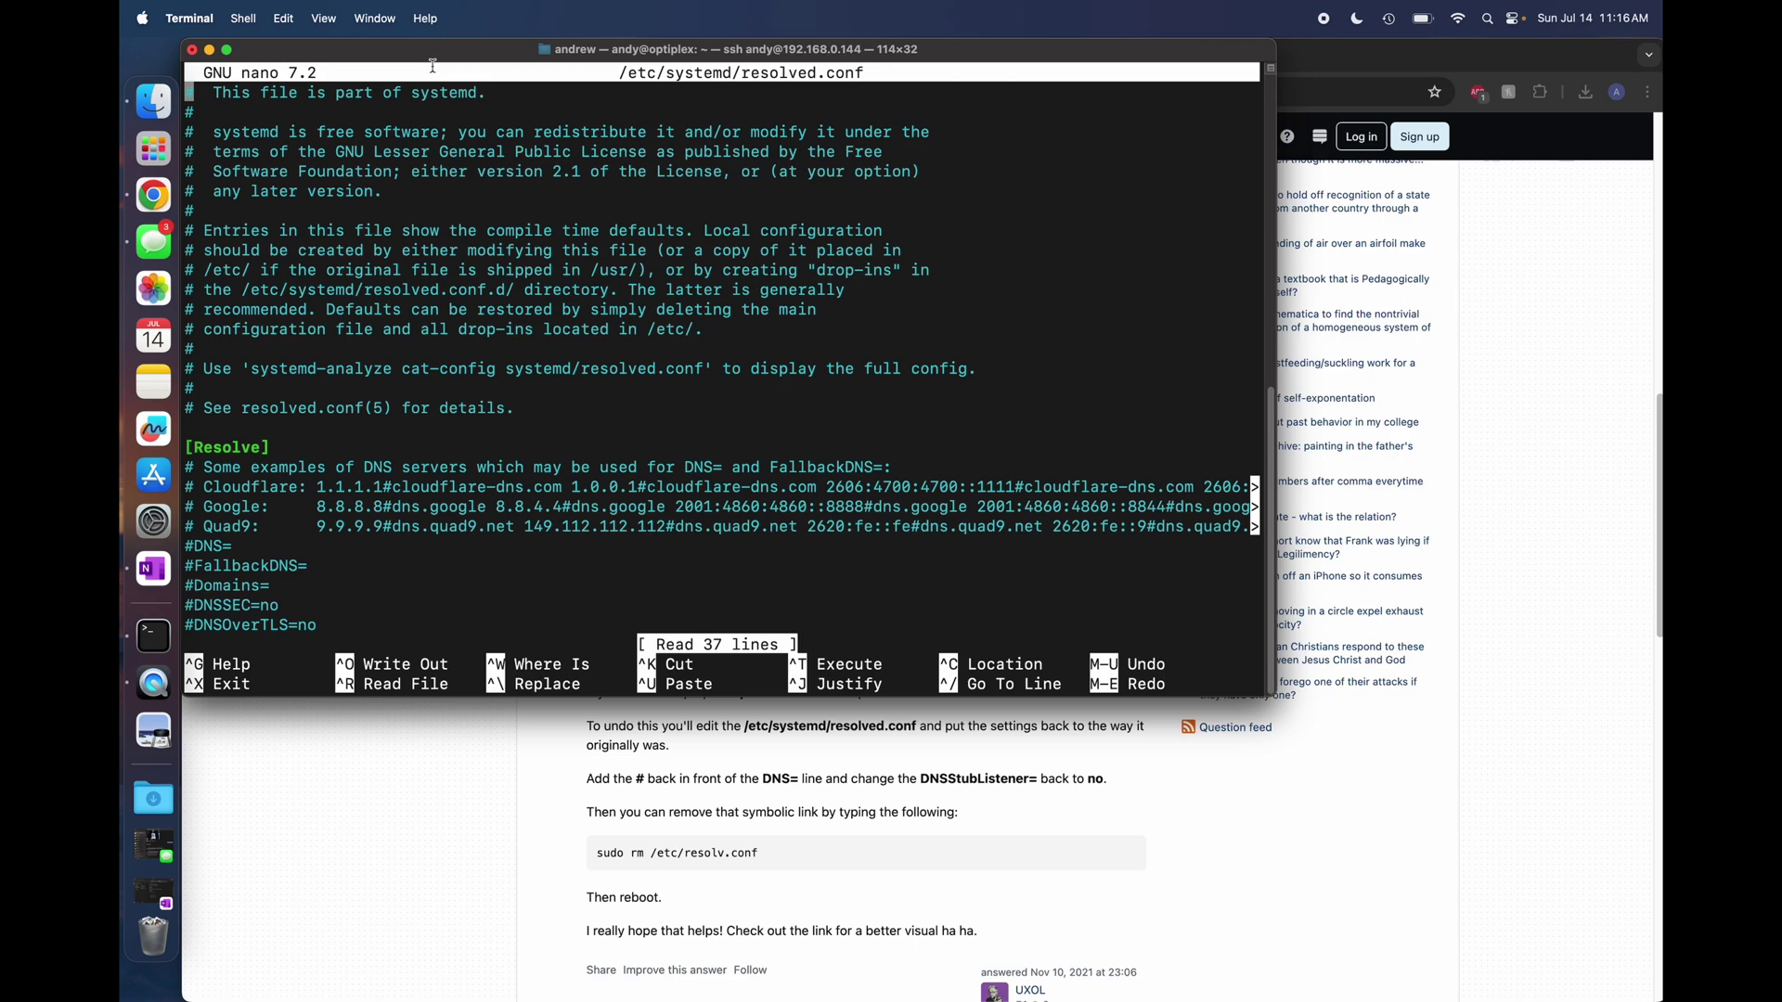
{"action": "left_click_drag", "start_coordinate": [812, 62], "coordinate": [887, 460]}
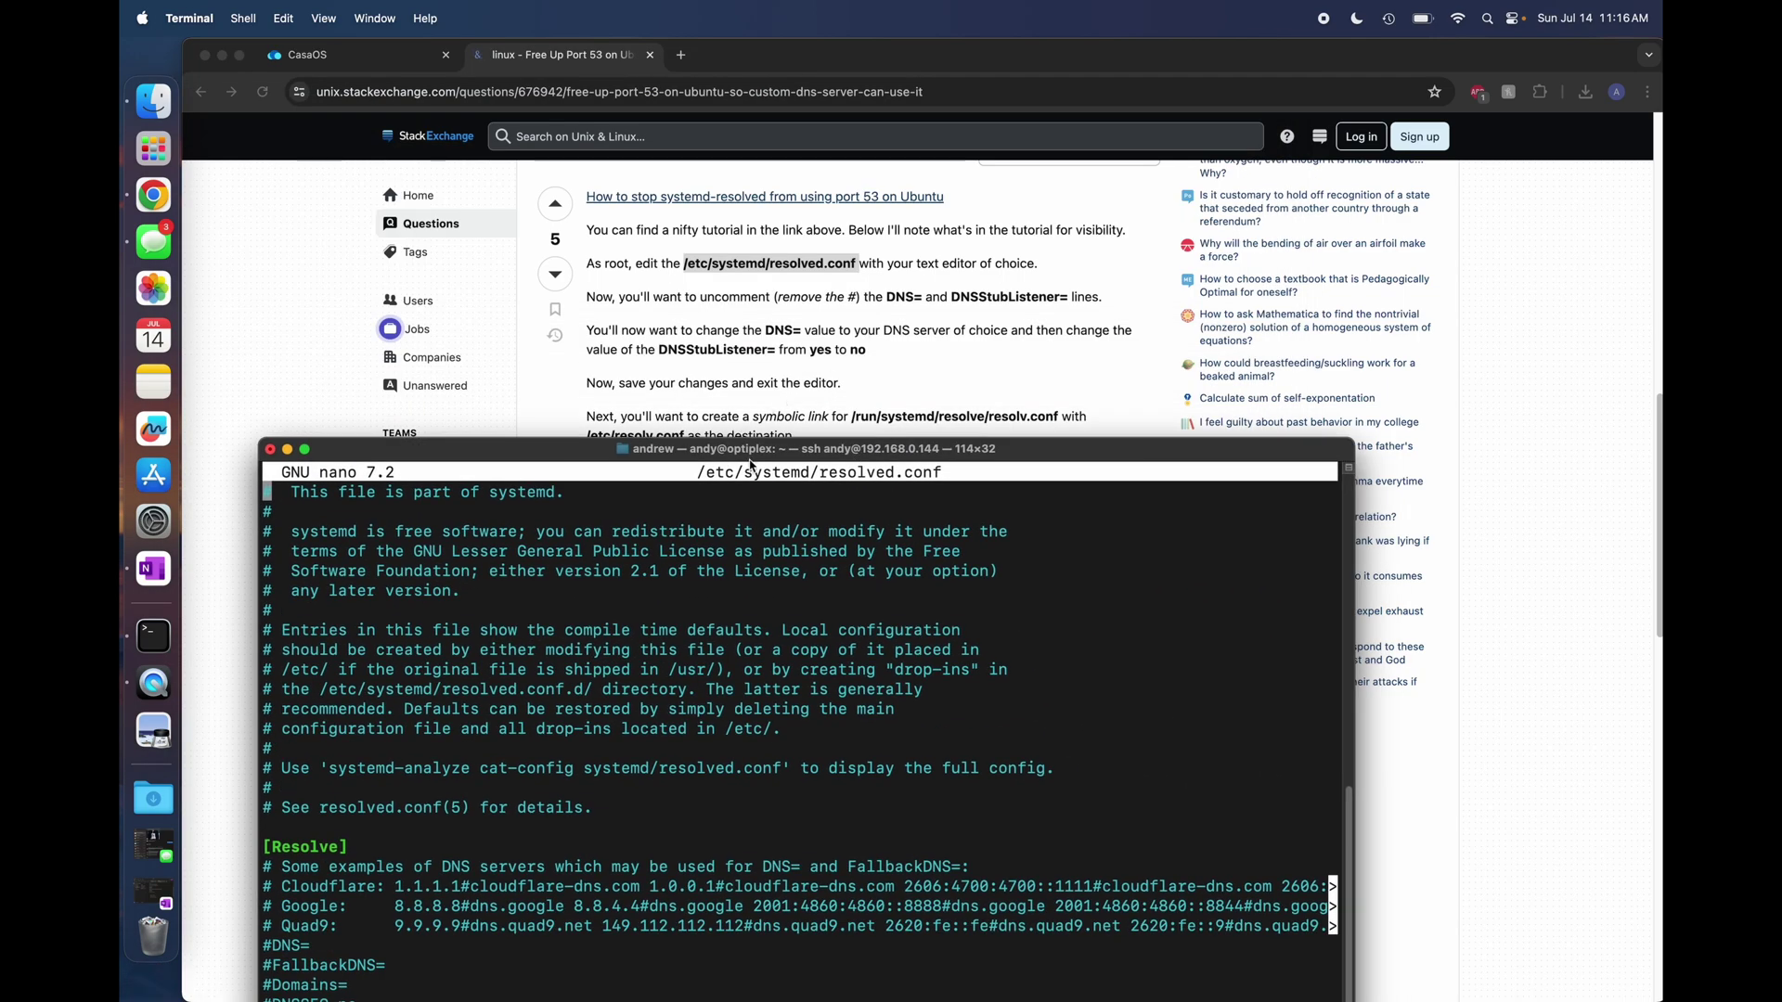
{"action": "left_click_drag", "start_coordinate": [751, 464], "coordinate": [858, 351]}
Uncomment DNS= setting it to 1.1.1.1, and change DNSStubListener to no.
{"action": "key", "text": "Down"}
{"action": "key", "text": "Down"}
{"action": "key", "text": "Down"}
{"action": "key", "text": "Down"}
{"action": "key", "text": "Down"}
{"action": "key", "text": "Down"}
{"action": "key", "text": "Down"}
{"action": "key", "text": "Down"}
{"action": "key", "text": "Down"}
{"action": "key", "text": "Down"}
{"action": "key", "text": "Down"}
{"action": "key", "text": "Down"}
{"action": "key", "text": "Down"}
{"action": "key", "text": "Down"}
{"action": "key", "text": "Down"}
{"action": "key", "text": "Down"}
{"action": "key", "text": "Down"}
{"action": "key", "text": "Down"}
{"action": "key", "text": "Down"}
{"action": "key", "text": "Down"}
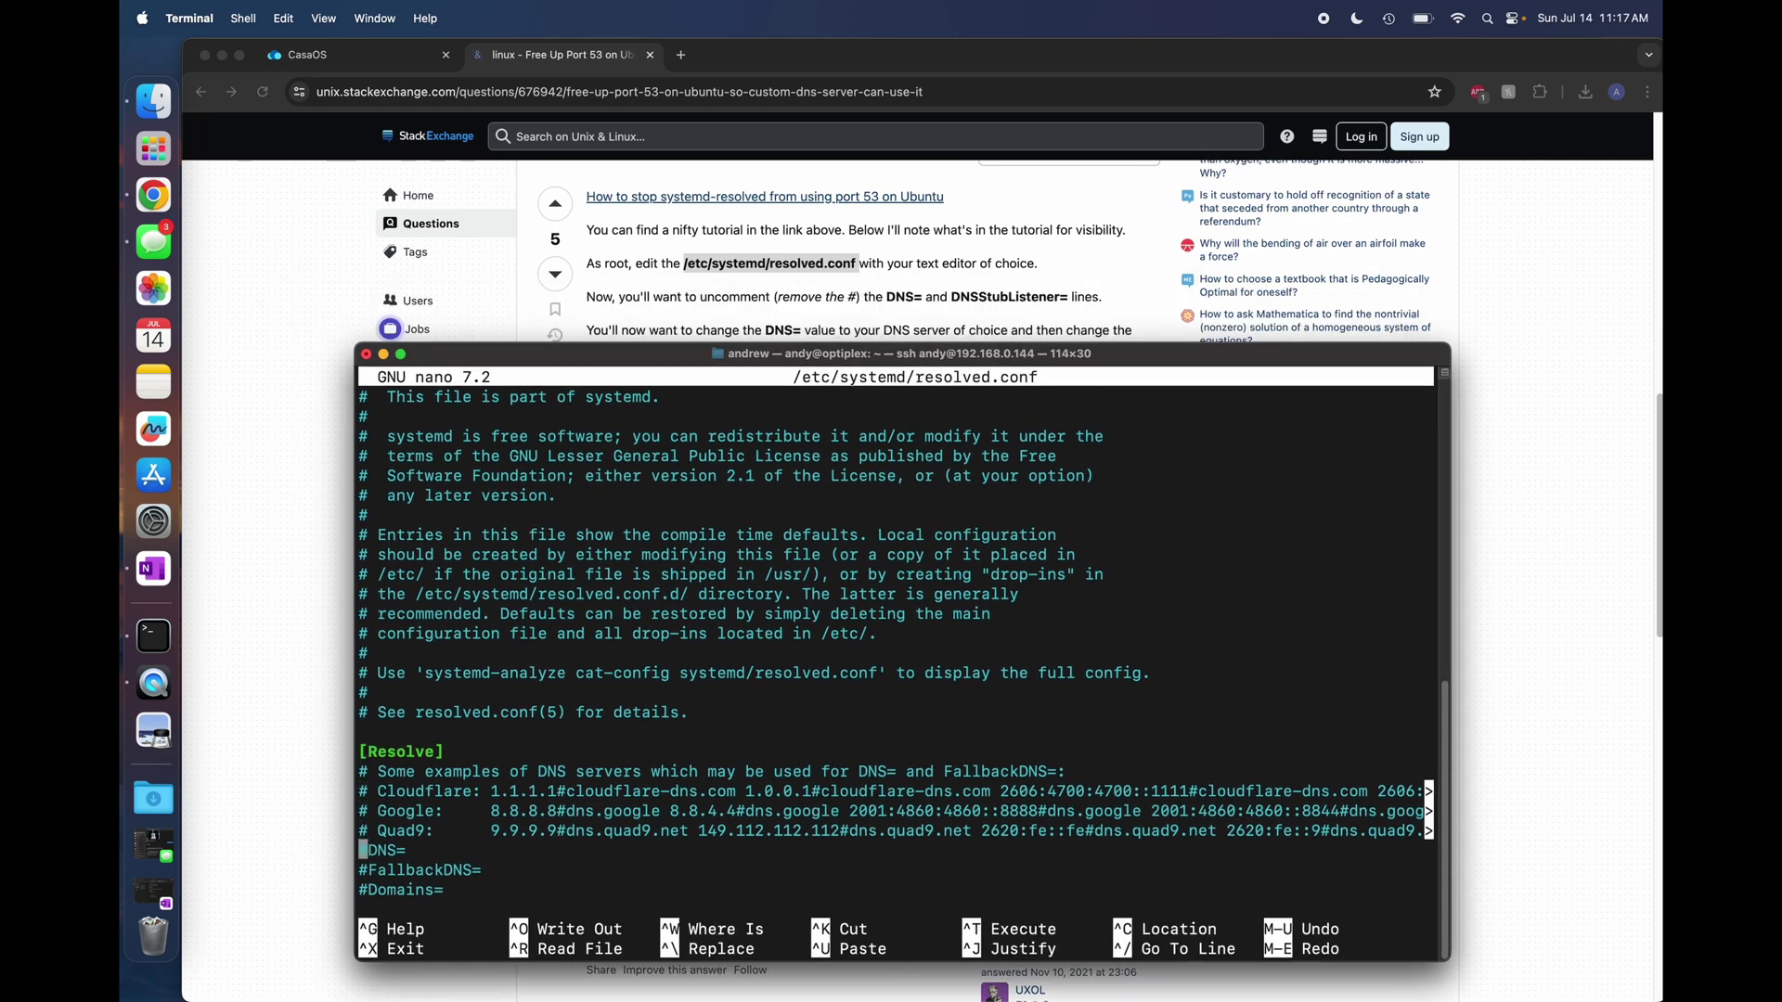
{"action": "key", "text": "Delete"}
{"action": "key", "text": "Right"}
{"action": "key", "text": "Right"}
{"action": "key", "text": "Right"}
{"action": "key", "text": "Right"}
{"action": "type", "text": "1.1.1.1"}
{"action": "key", "text": "Up"}
{"action": "key", "text": "Up"}
{"action": "key", "text": "Up"}
{"action": "key", "text": "Up"}
{"action": "key", "text": "Down"}
{"action": "key", "text": "Down"}
{"action": "key", "text": "Down"}
{"action": "key", "text": "Down"}
{"action": "key", "text": "Down"}
{"action": "key", "text": "Down"}
{"action": "key", "text": "Down"}
{"action": "key", "text": "Down"}
{"action": "key", "text": "Down"}
{"action": "key", "text": "Down"}
{"action": "key", "text": "Down"}
{"action": "key", "text": "Down"}
{"action": "key", "text": "Down"}
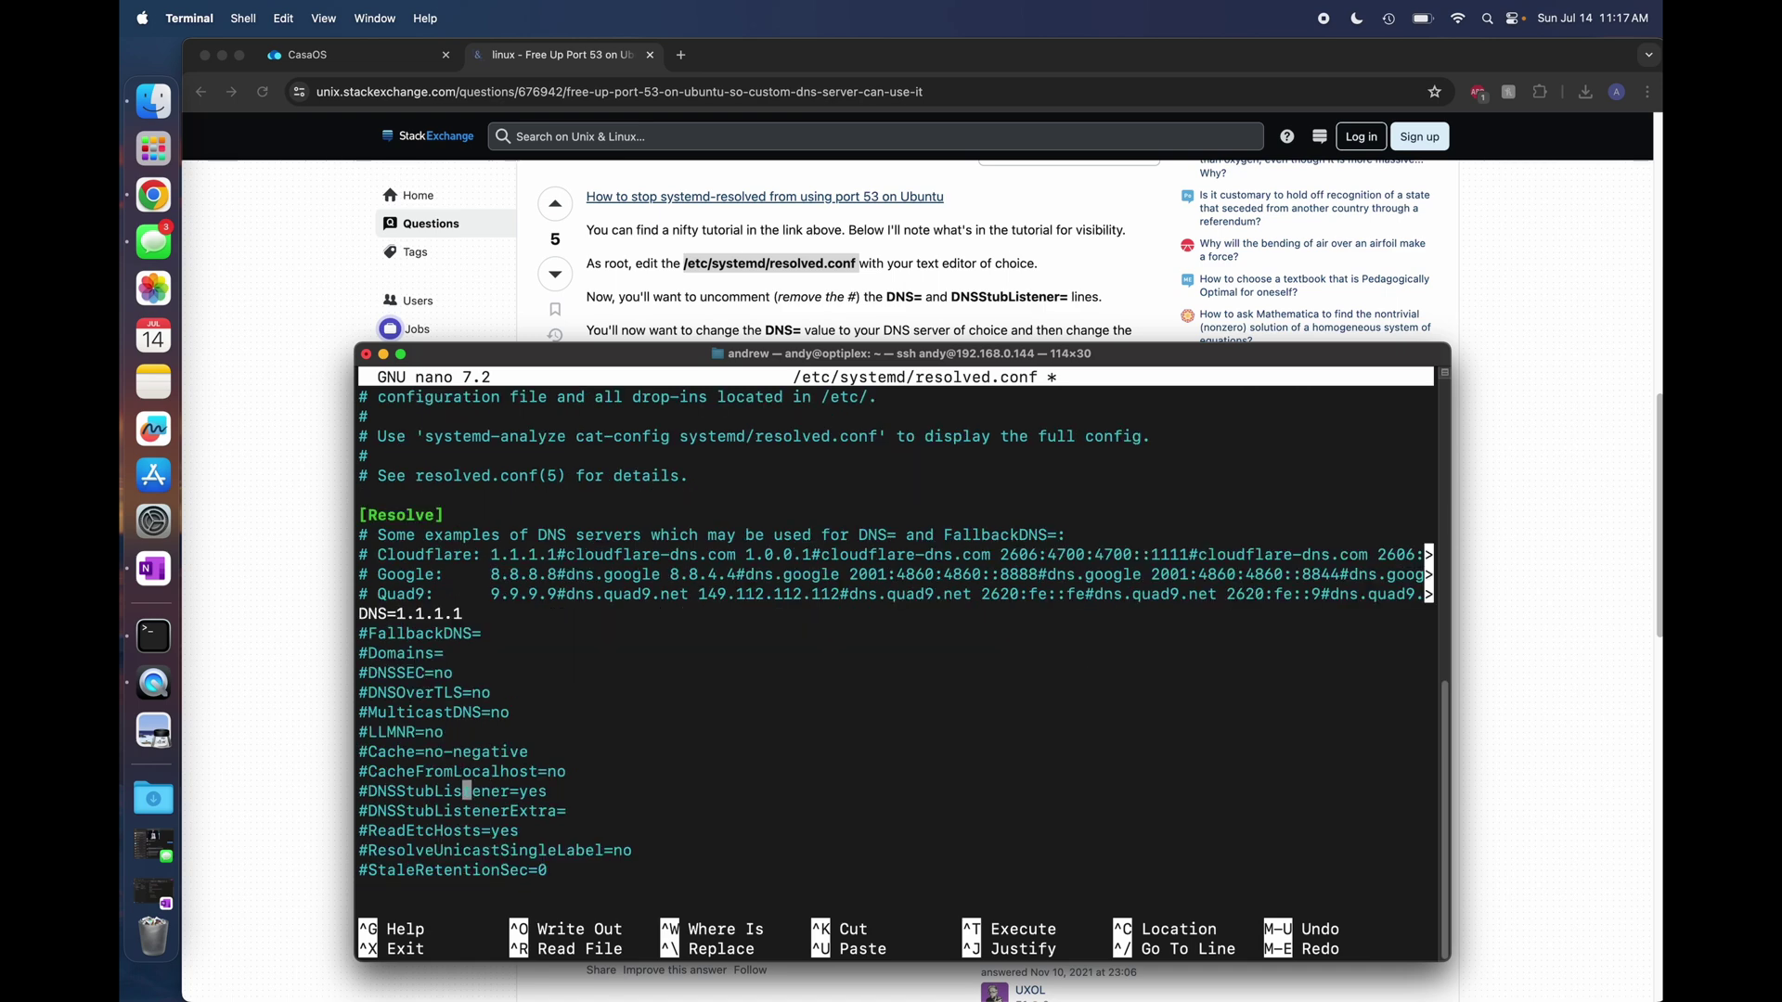
{"action": "key", "text": "Left"}
{"action": "key", "text": "Left"}
{"action": "key", "text": "Left"}
{"action": "key", "text": "Left"}
{"action": "key", "text": "Left"}
{"action": "key", "text": "Left"}
{"action": "key", "text": "Left"}
{"action": "key", "text": "Left"}
{"action": "key", "text": "Left"}
{"action": "key", "text": "Left"}
{"action": "key", "text": "BackSpace"}
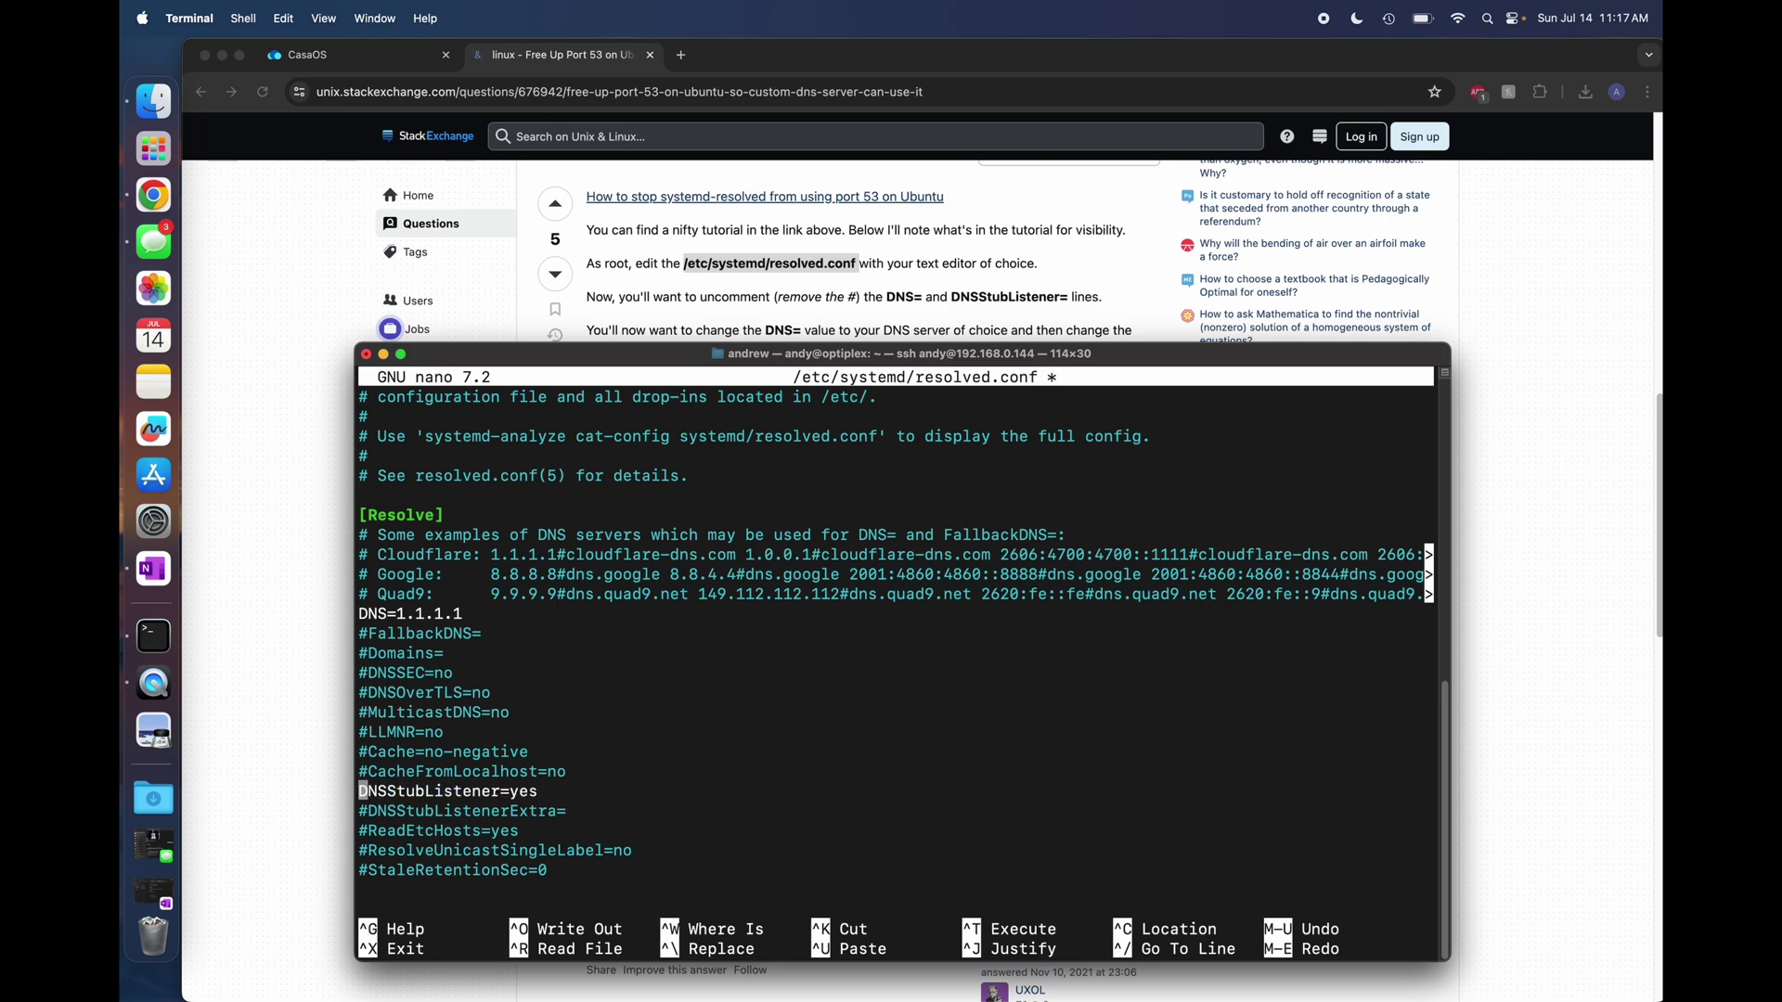
{"action": "key", "text": "Right"}
{"action": "key", "text": "Right"}
{"action": "key", "text": "Right"}
{"action": "key", "text": "Right"}
{"action": "key", "text": "Right"}
{"action": "key", "text": "Right"}
{"action": "key", "text": "Right"}
{"action": "key", "text": "Right"}
{"action": "key", "text": "Right"}
{"action": "key", "text": "Right"}
{"action": "key", "text": "Right"}
{"action": "key", "text": "Right"}
{"action": "key", "text": "Right"}
{"action": "key", "text": "Right"}
{"action": "key", "text": "Right"}
{"action": "key", "text": "Right"}
{"action": "key", "text": "Right"}
{"action": "key", "text": "Right"}
{"action": "key", "text": "Right"}
{"action": "key", "text": "BackSpace"}
{"action": "key", "text": "BackSpace"}
{"action": "key", "text": "BackSpace"}
{"action": "type", "text": "no"}
Save resolved.conf and exit nano.
{"action": "key", "text": "ctrl+x"}
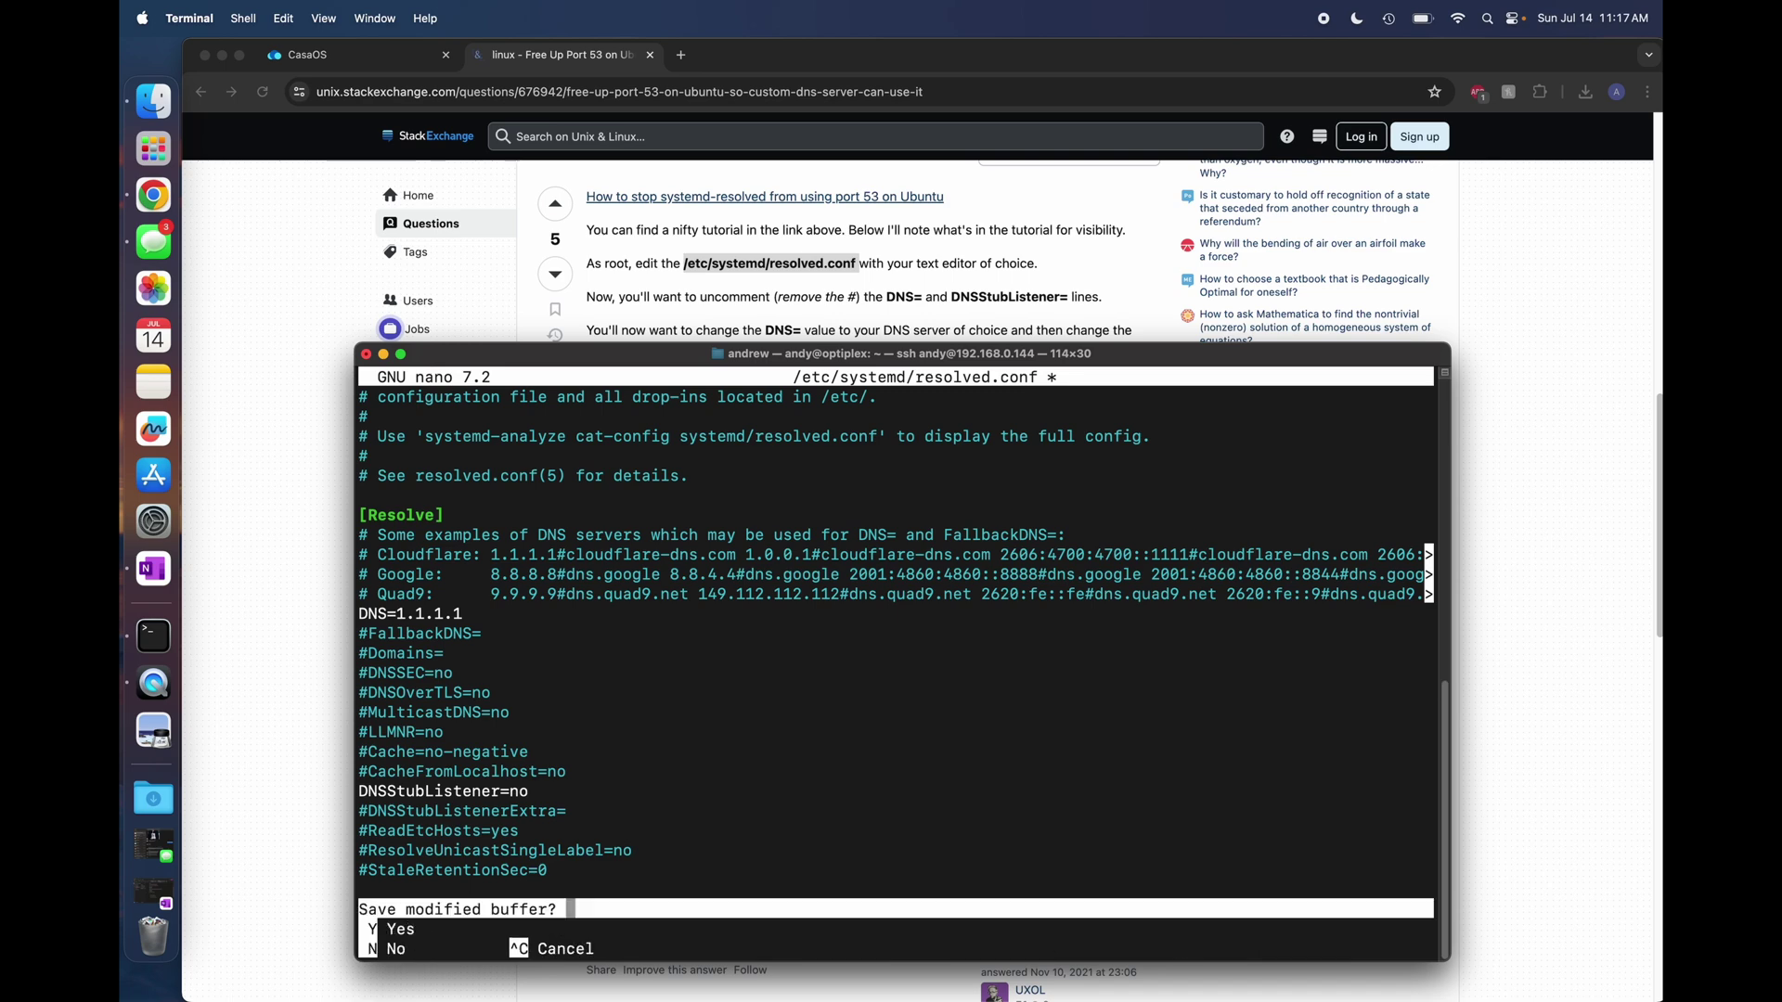
{"action": "key", "text": "y"}
{"action": "key", "text": "Return"}
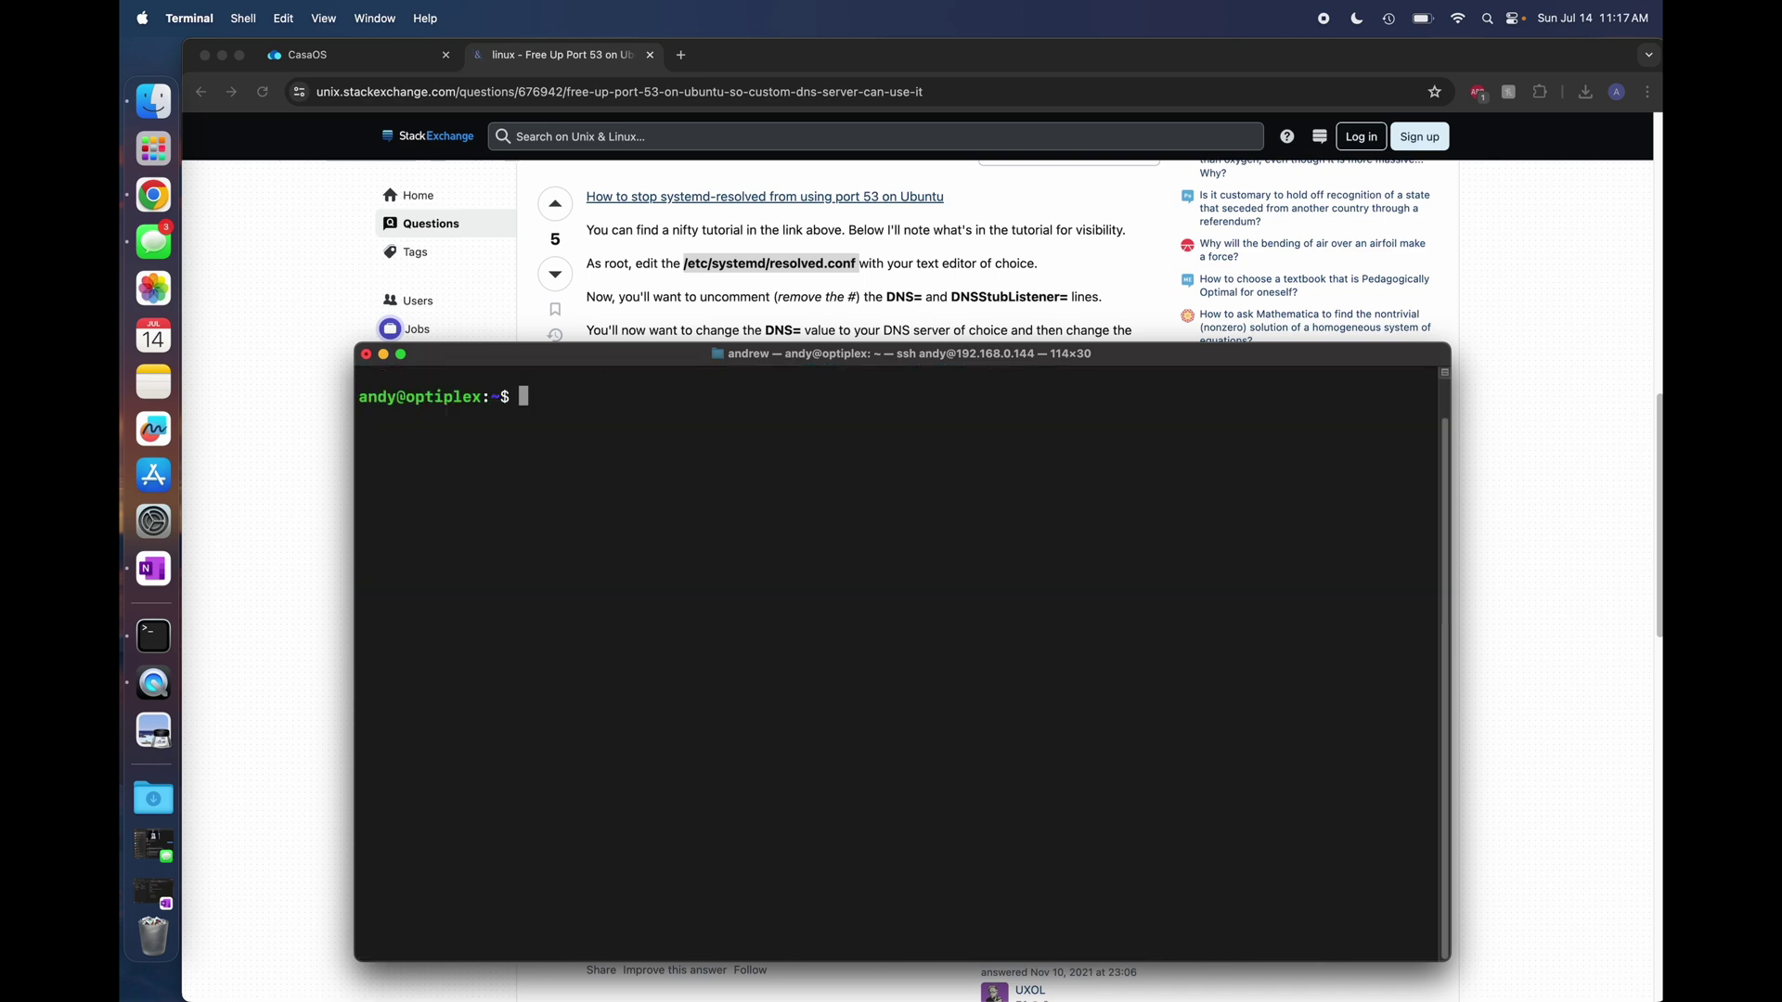
Symlink /etc/resolv.conf to /run/systemd/resolve/resolv.conf with sudo ln -sf, then reboot the server.
{"action": "left_click", "coordinate": [708, 317]}
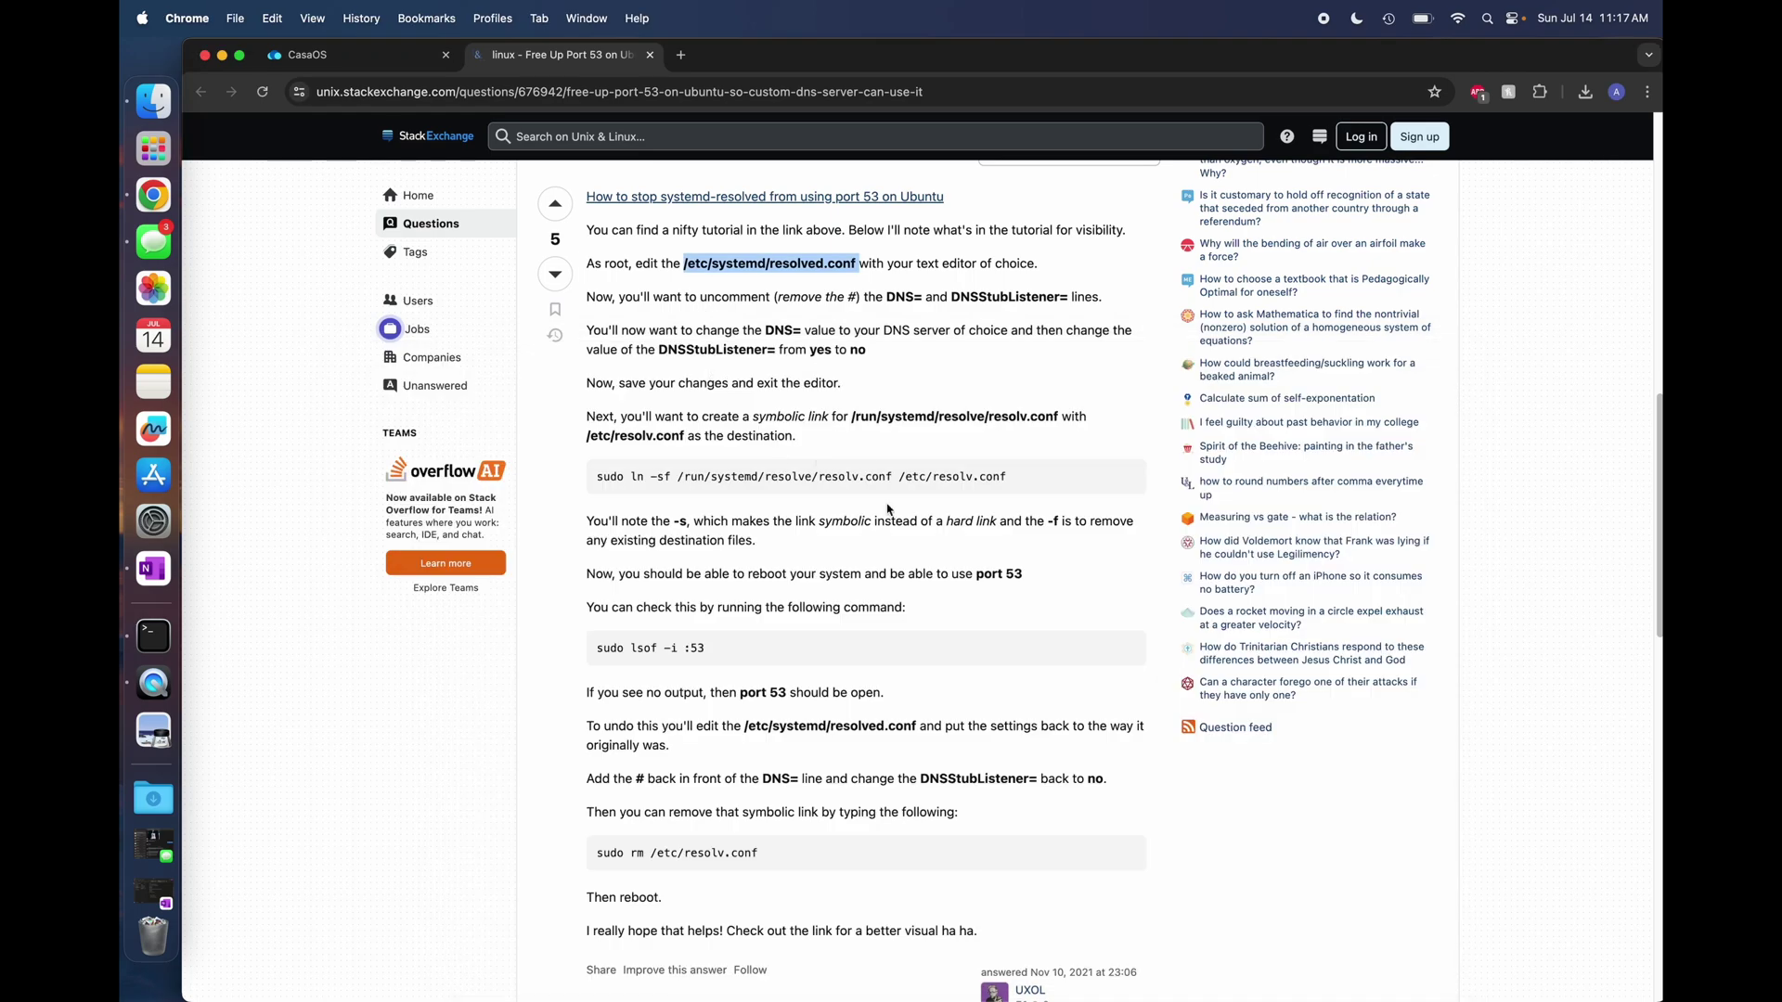
{"action": "scroll", "coordinate": [886, 519], "scroll_direction": "up", "scroll_amount": 2}
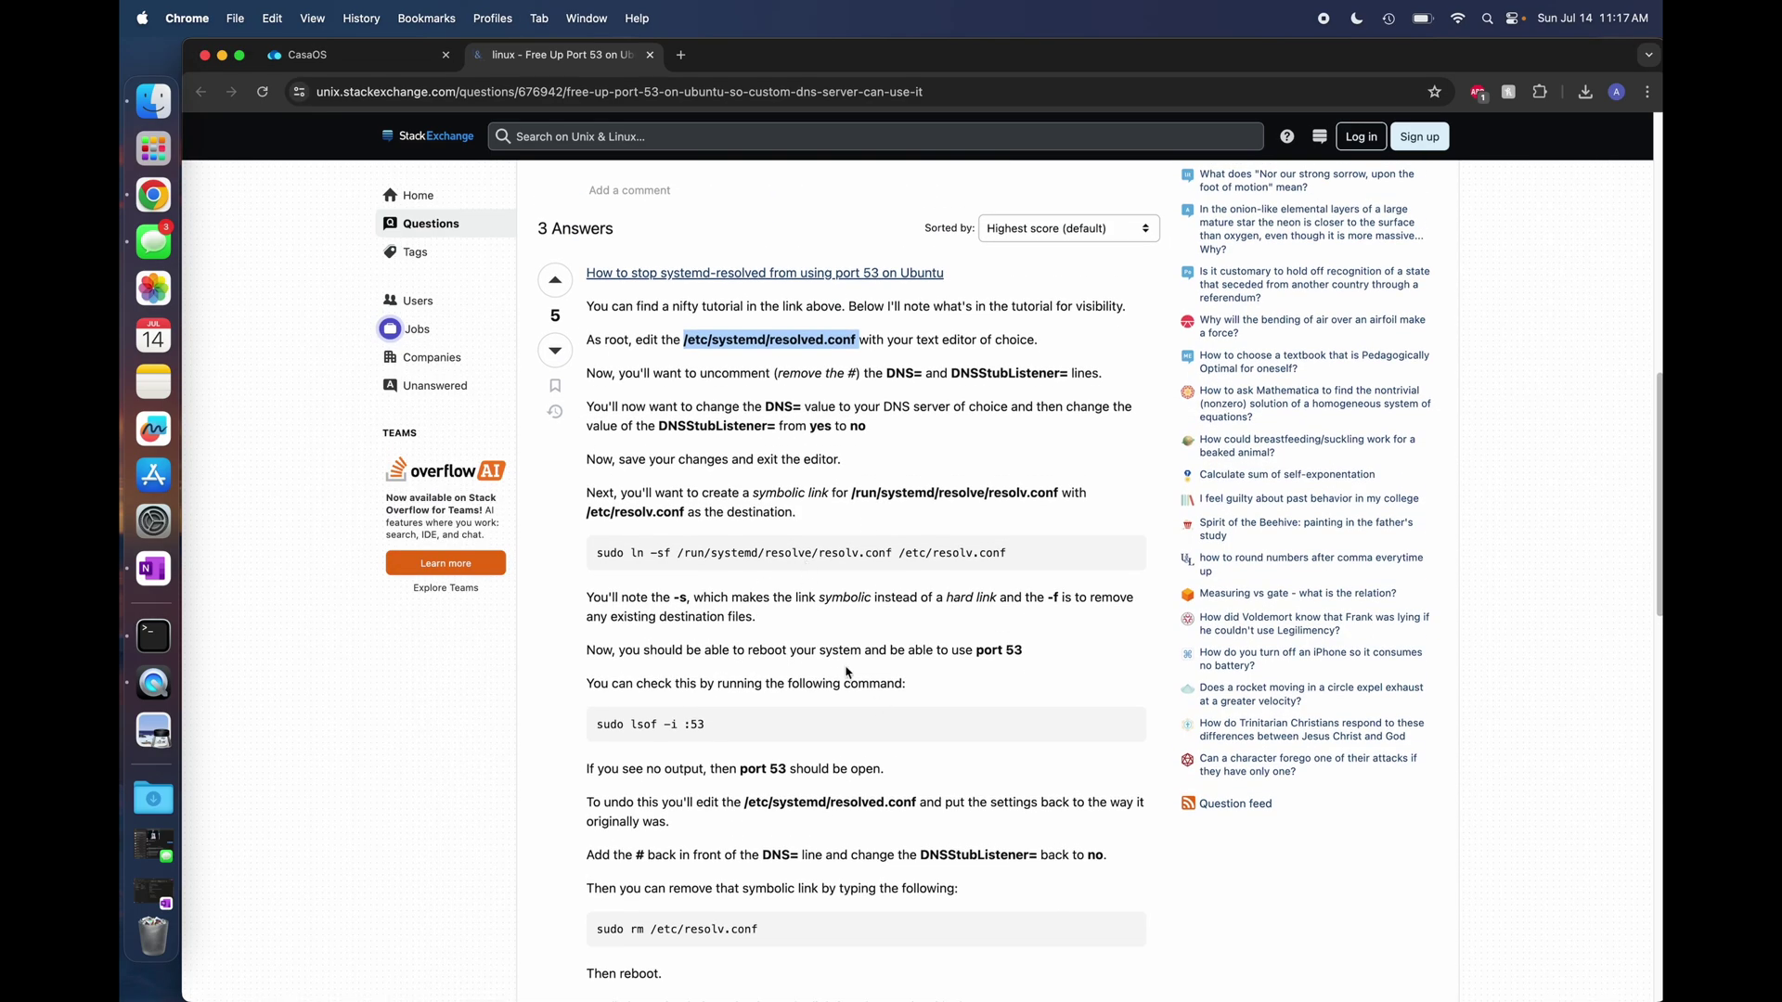
{"action": "scroll", "coordinate": [835, 603], "scroll_direction": "down", "scroll_amount": 3}
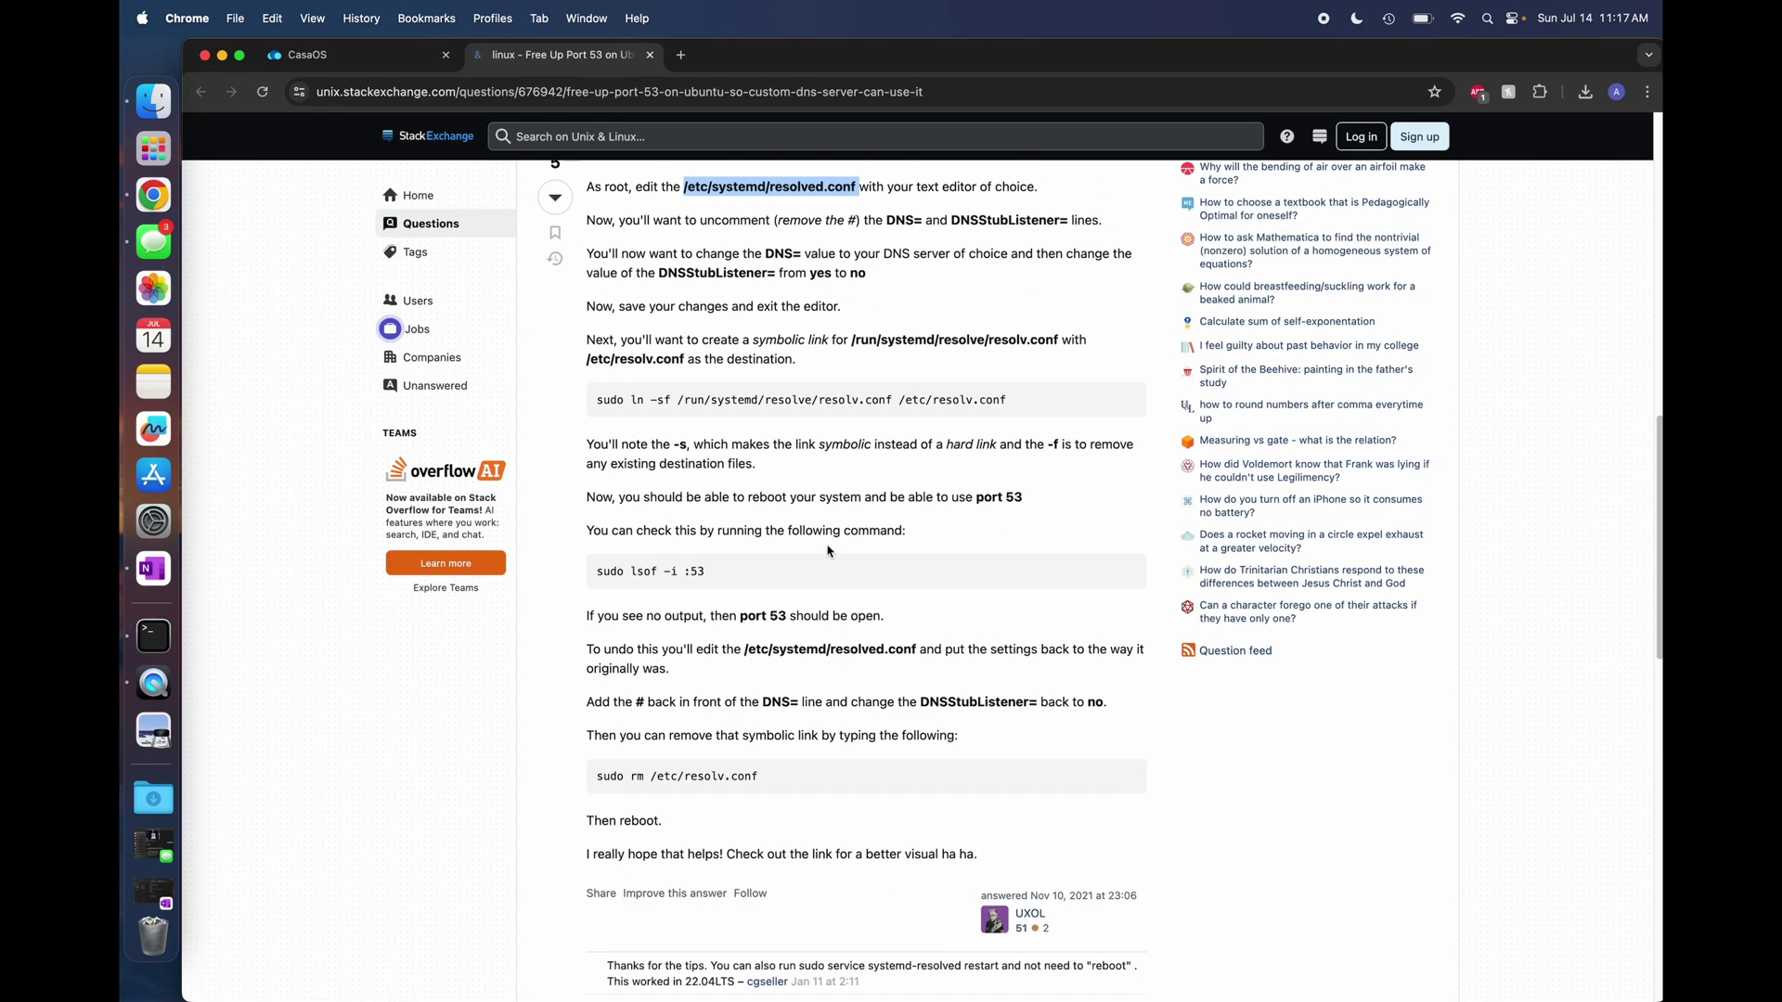
{"action": "left_click_drag", "start_coordinate": [1018, 396], "coordinate": [596, 401]}
{"action": "right_click", "coordinate": [640, 396]}
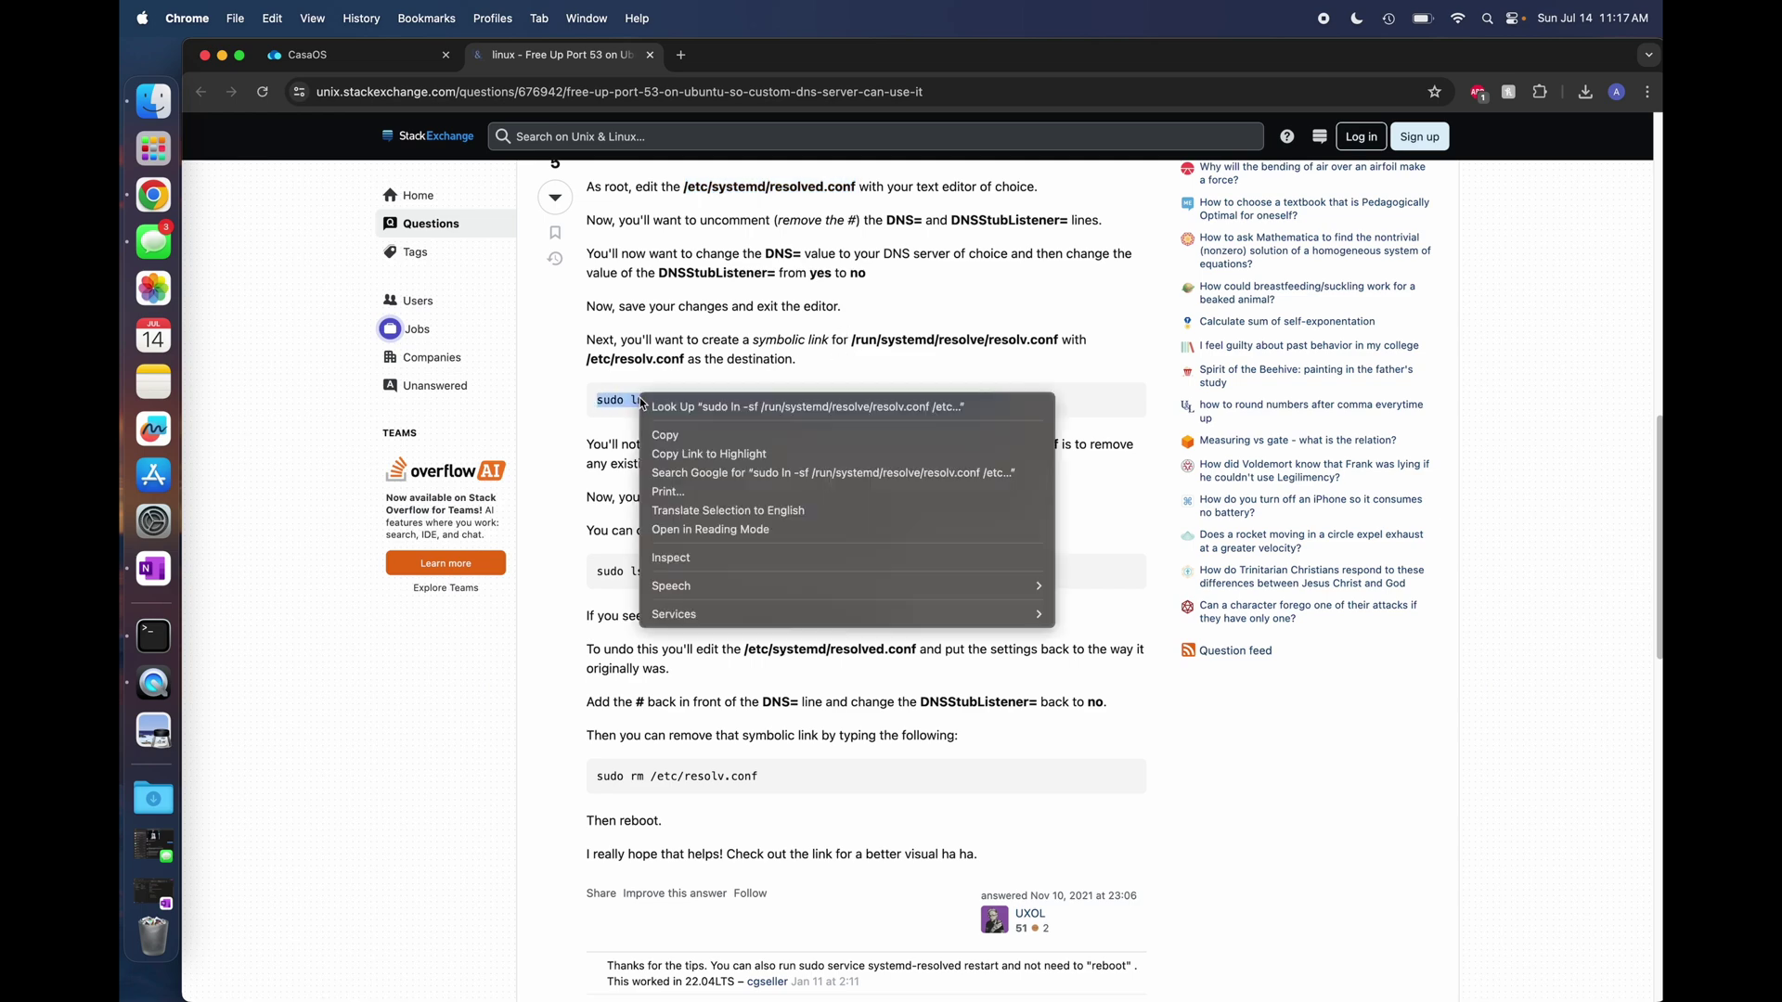
{"action": "left_click", "coordinate": [724, 440]}
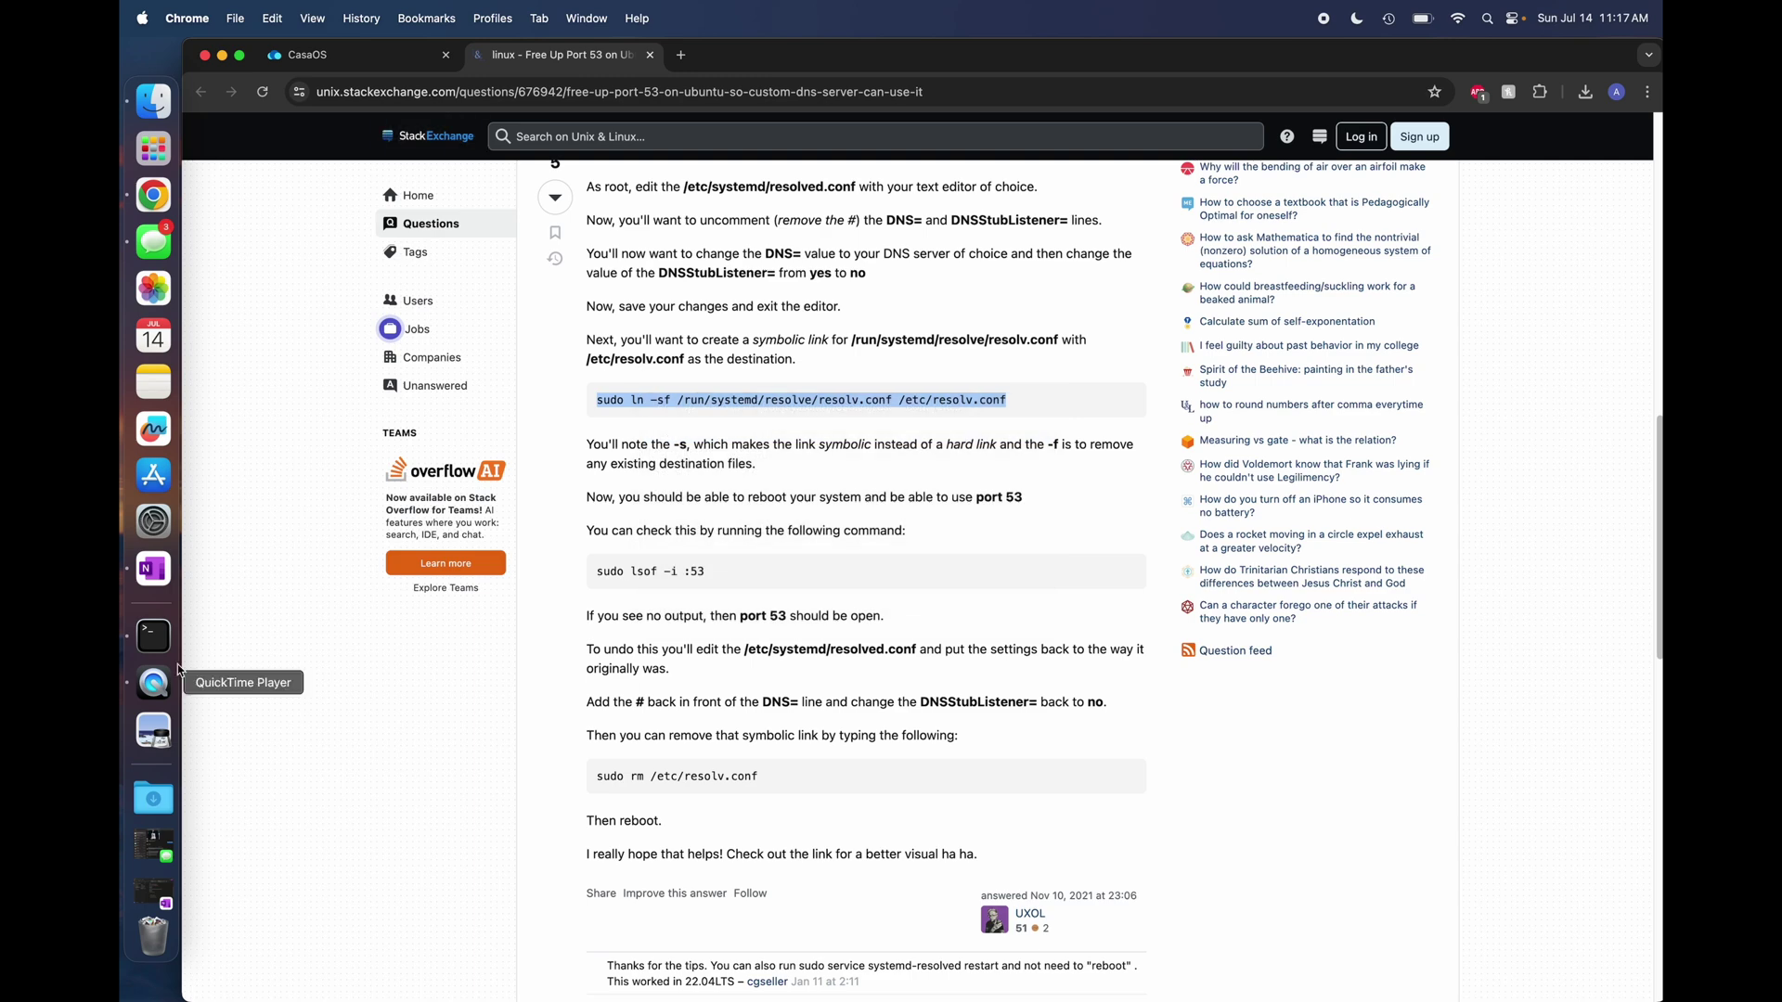
{"action": "left_click", "coordinate": [154, 635]}
{"action": "key", "text": "super+v"}
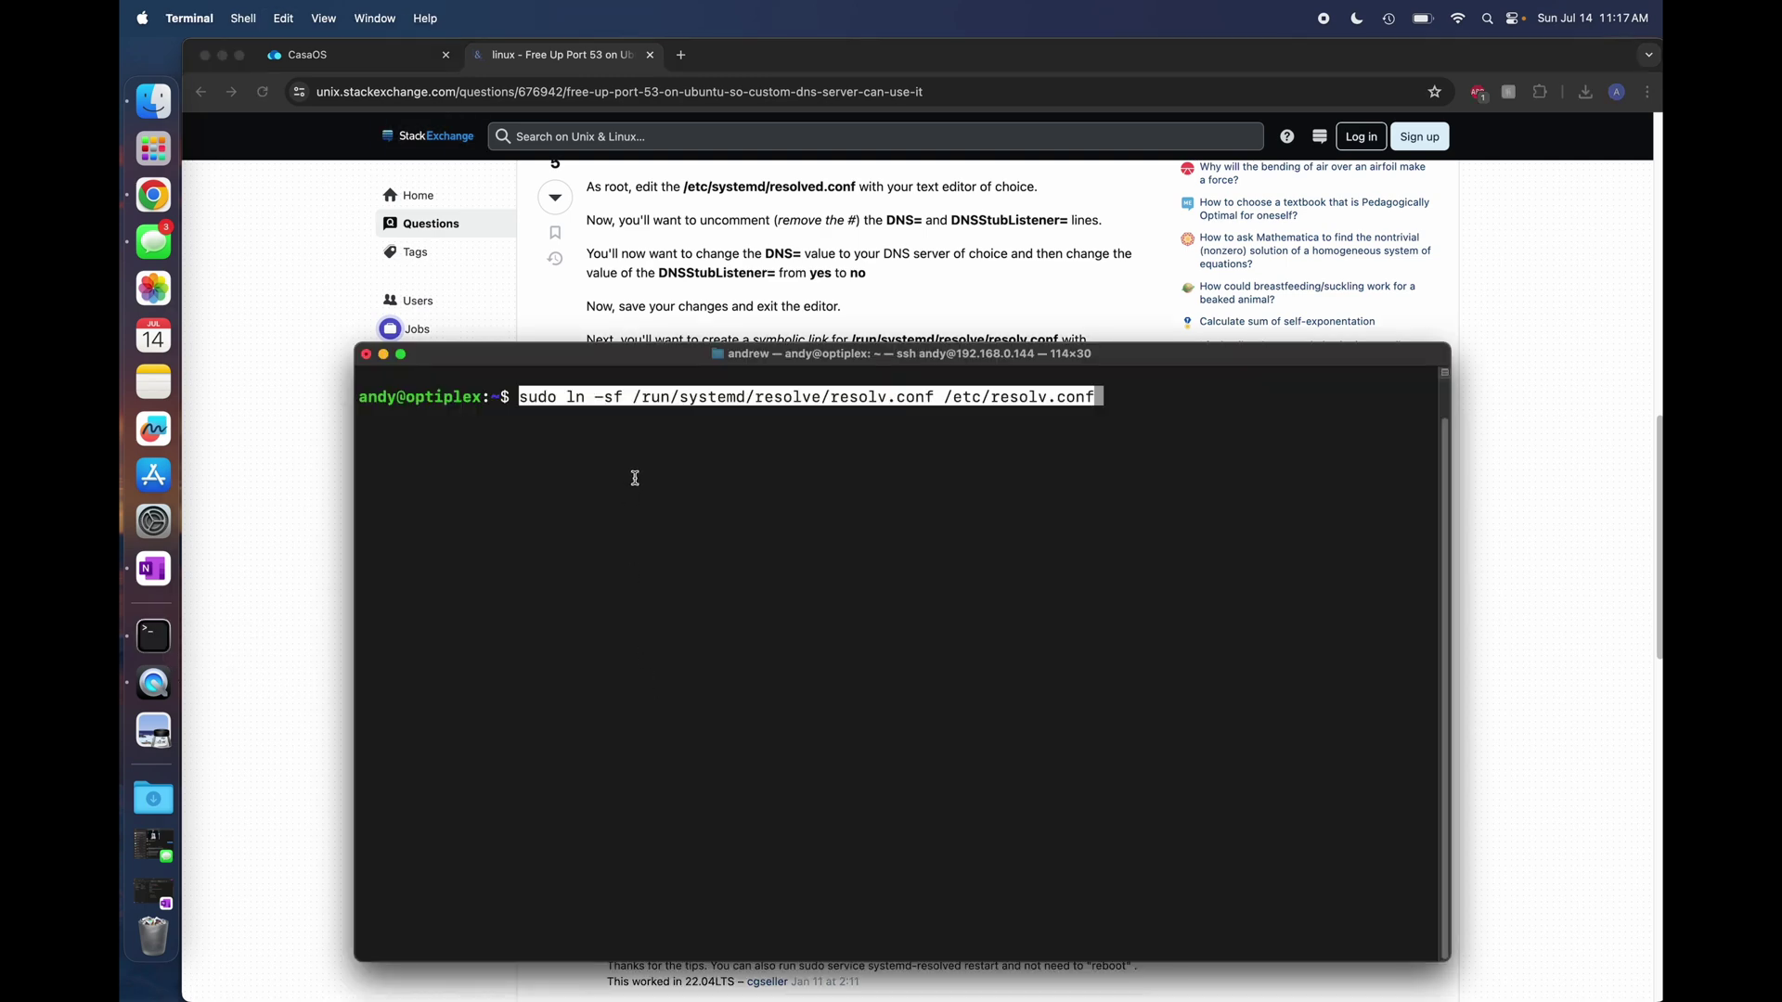
{"action": "key", "text": "Return"}
{"action": "type", "text": "sudo"}
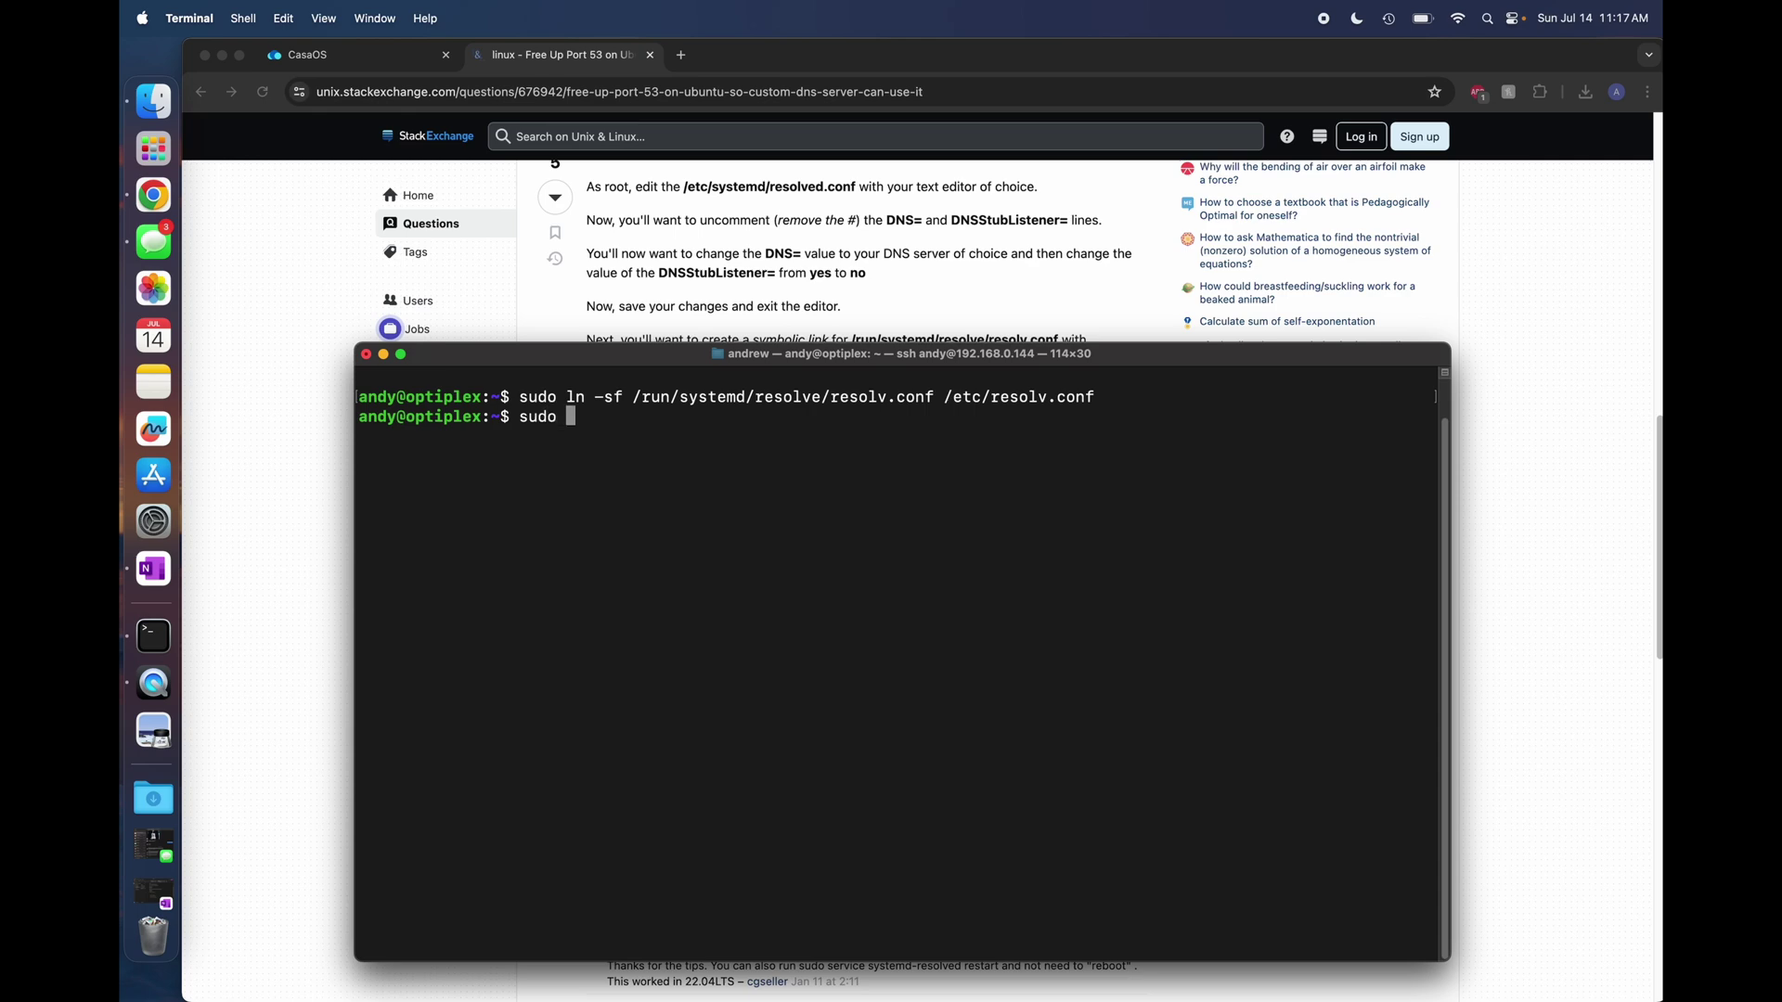
{"action": "type", "text": " reboot"}
{"action": "key", "text": "Return"}
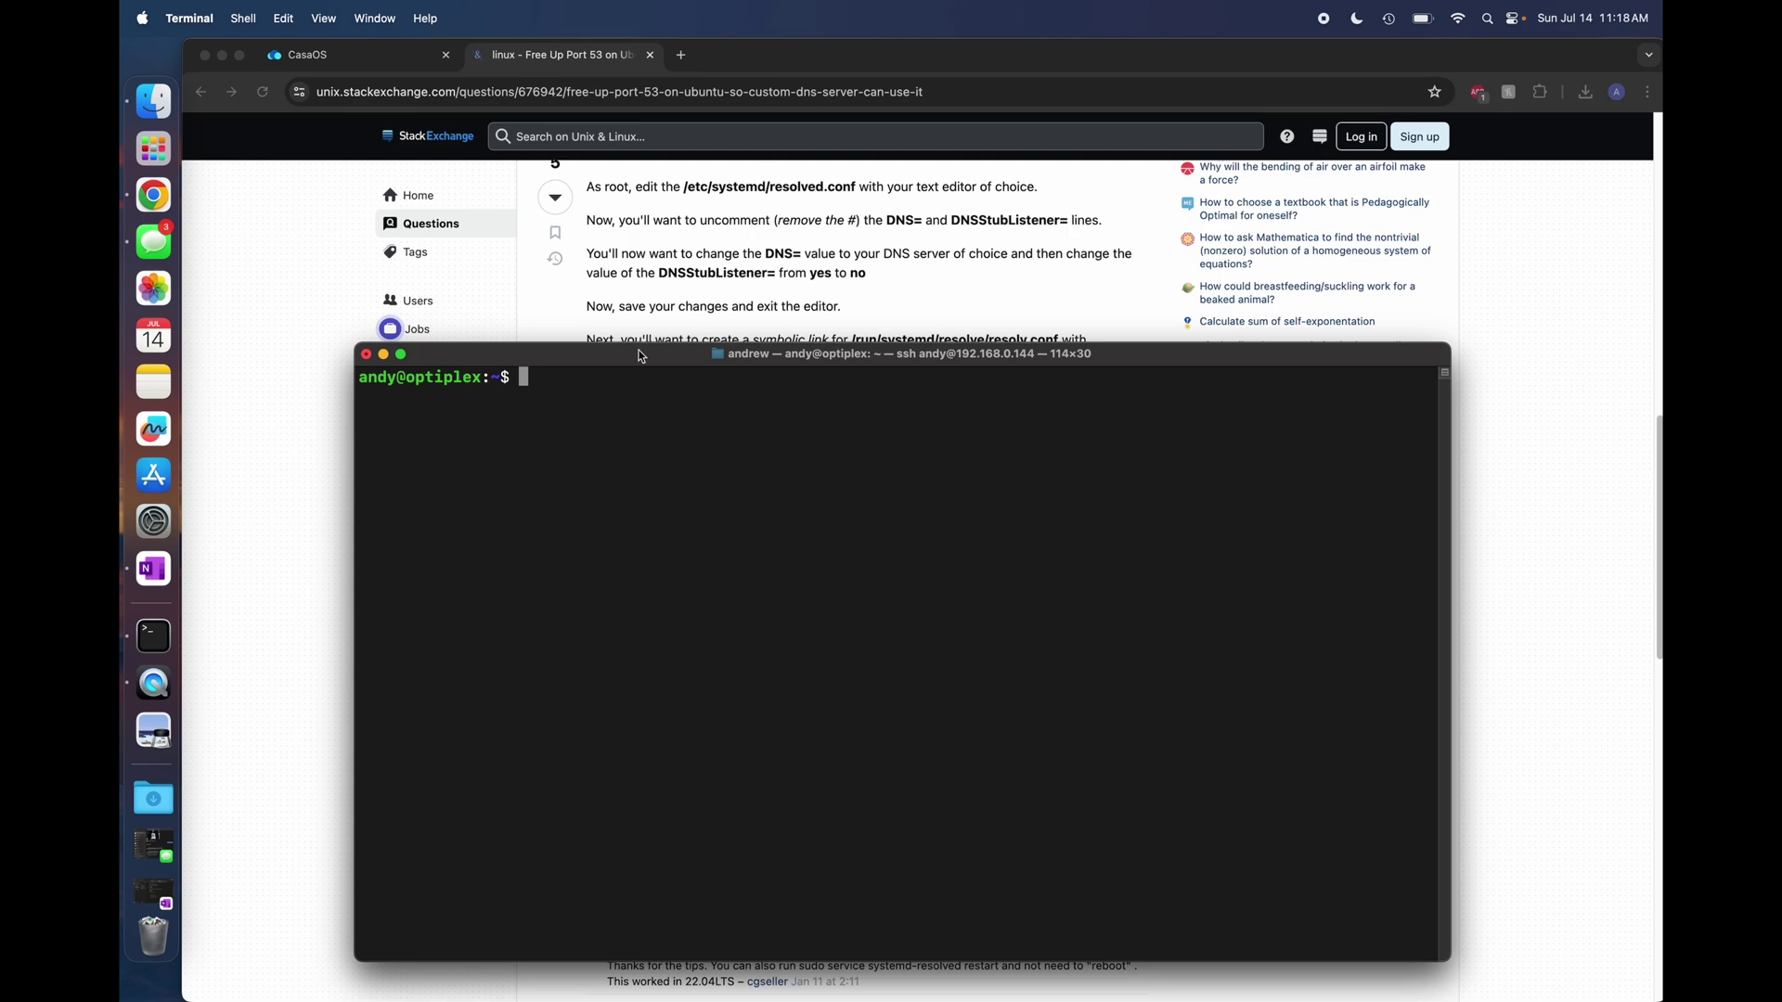
Verify with sudo lsof -i :53 that nothing is listening on port 53.
{"action": "left_click_drag", "start_coordinate": [553, 356], "coordinate": [606, 615]}
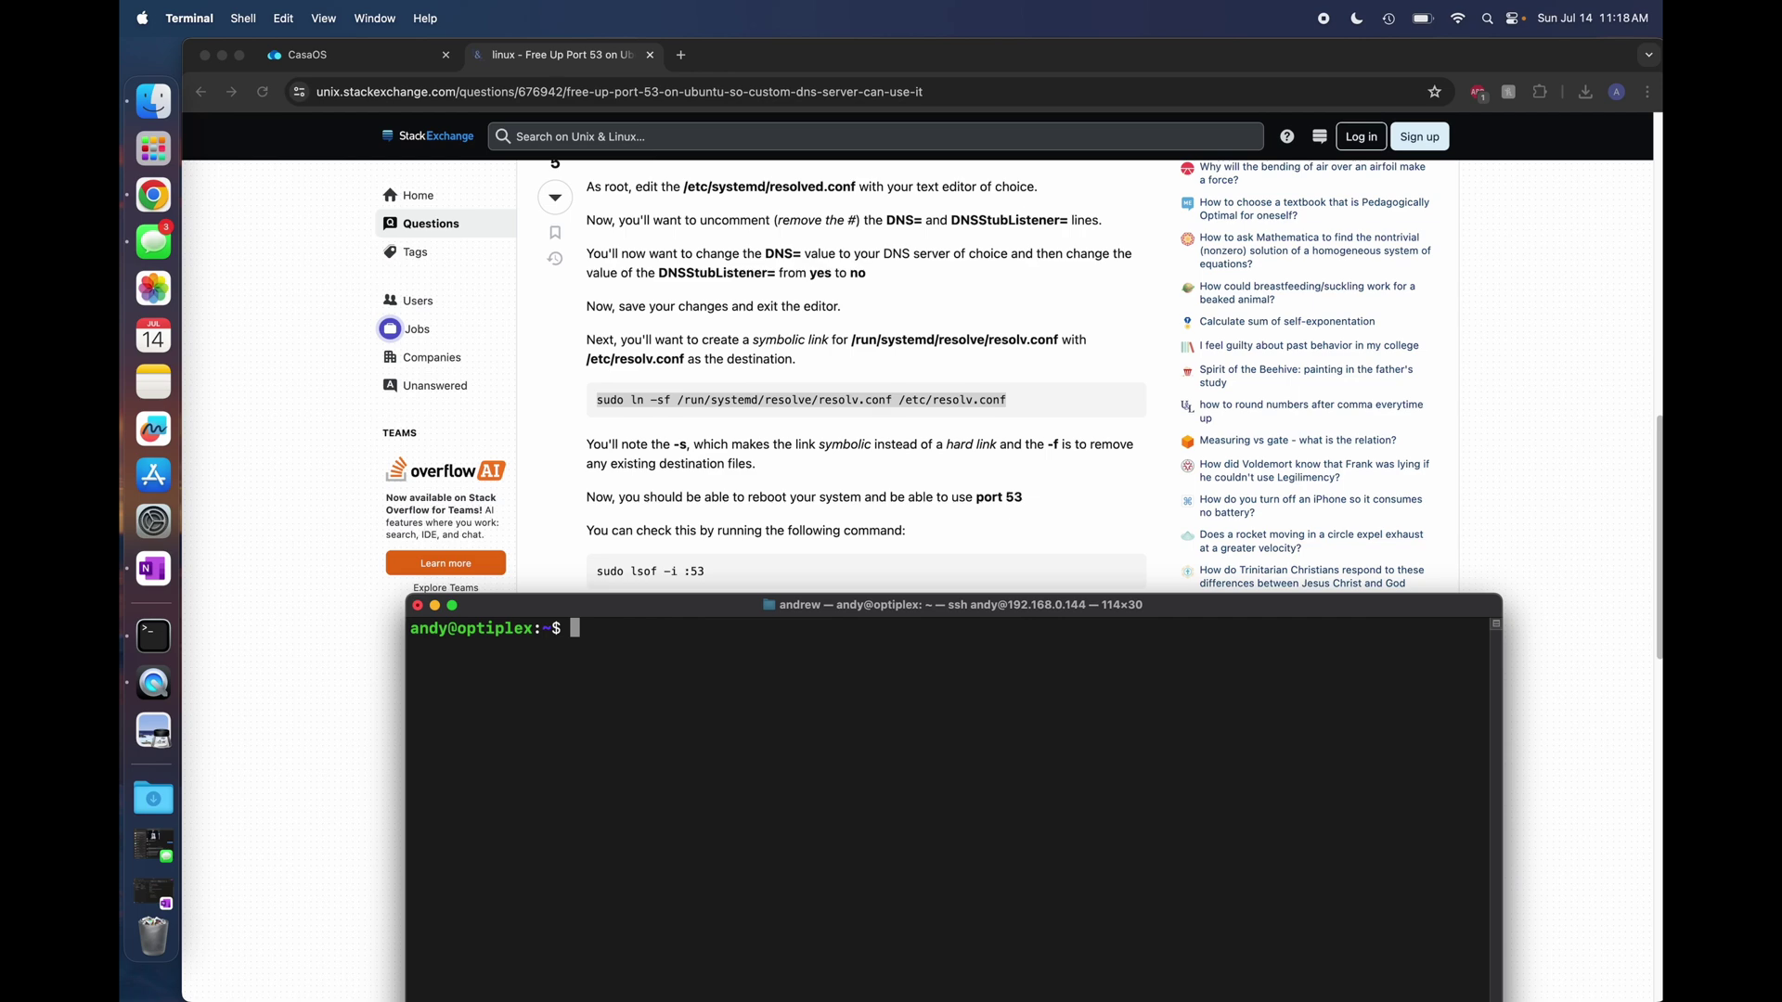
{"action": "type", "text": "sudo lsof -i :53"}
{"action": "key", "text": "Return"}
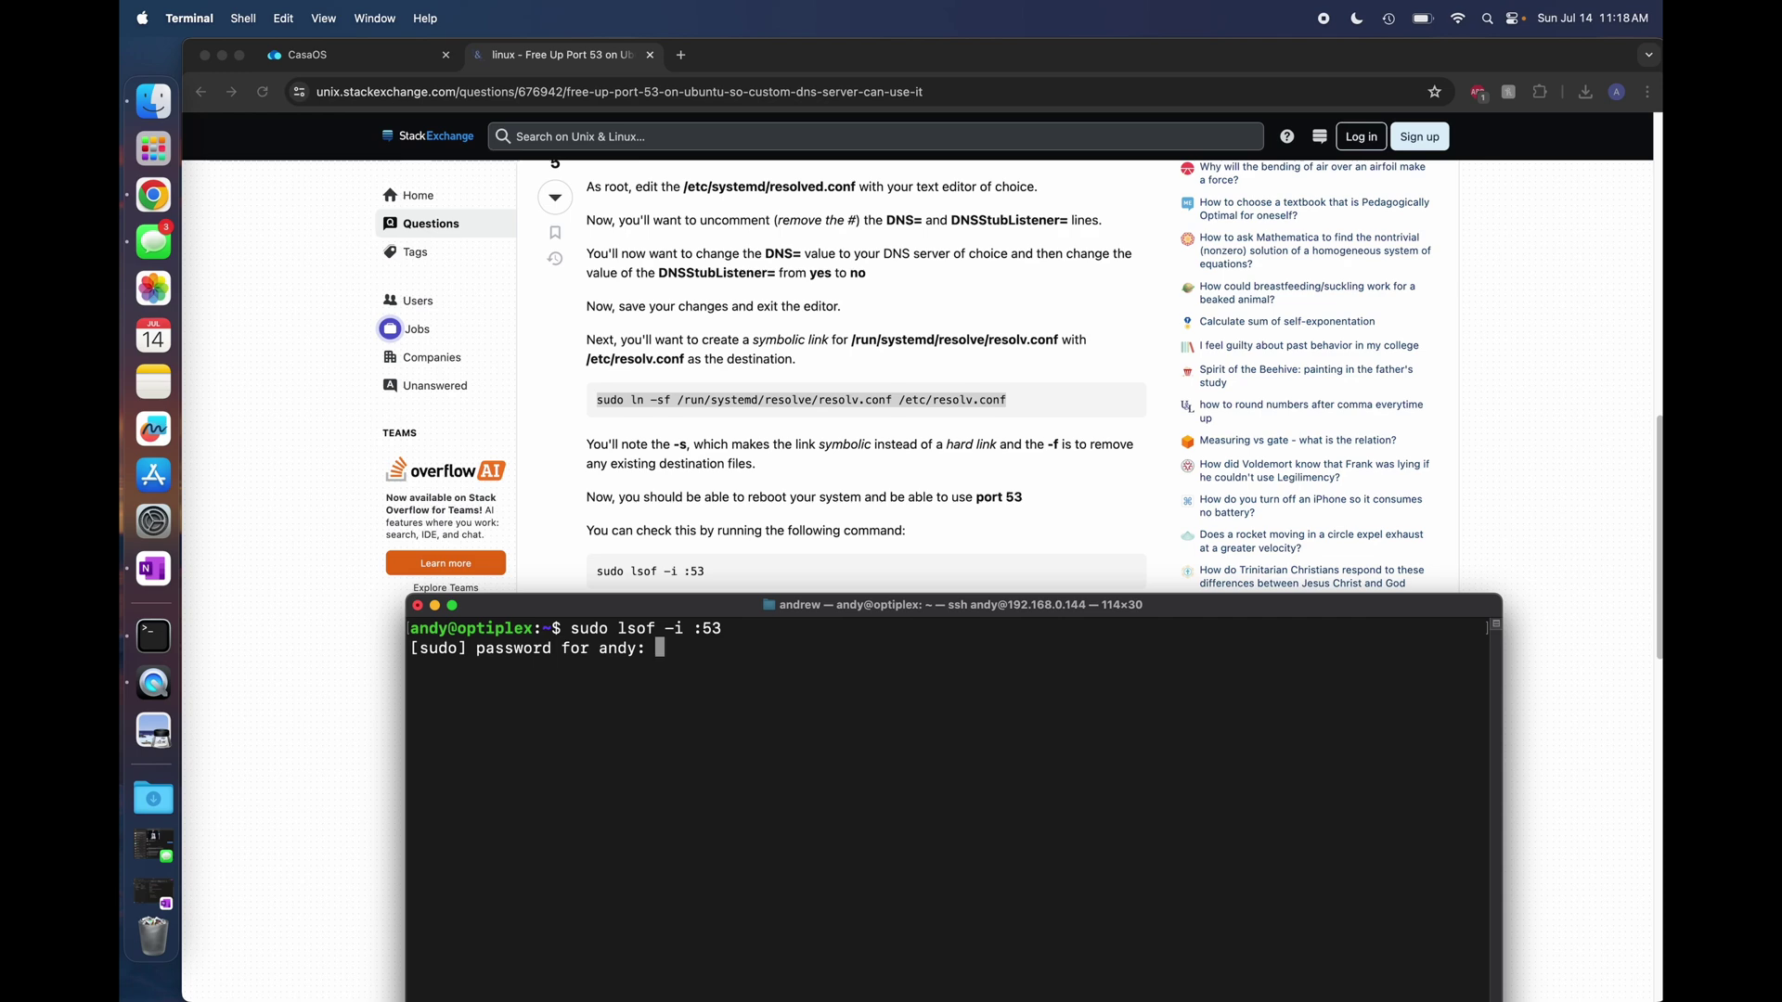
{"action": "key", "text": "Return"}
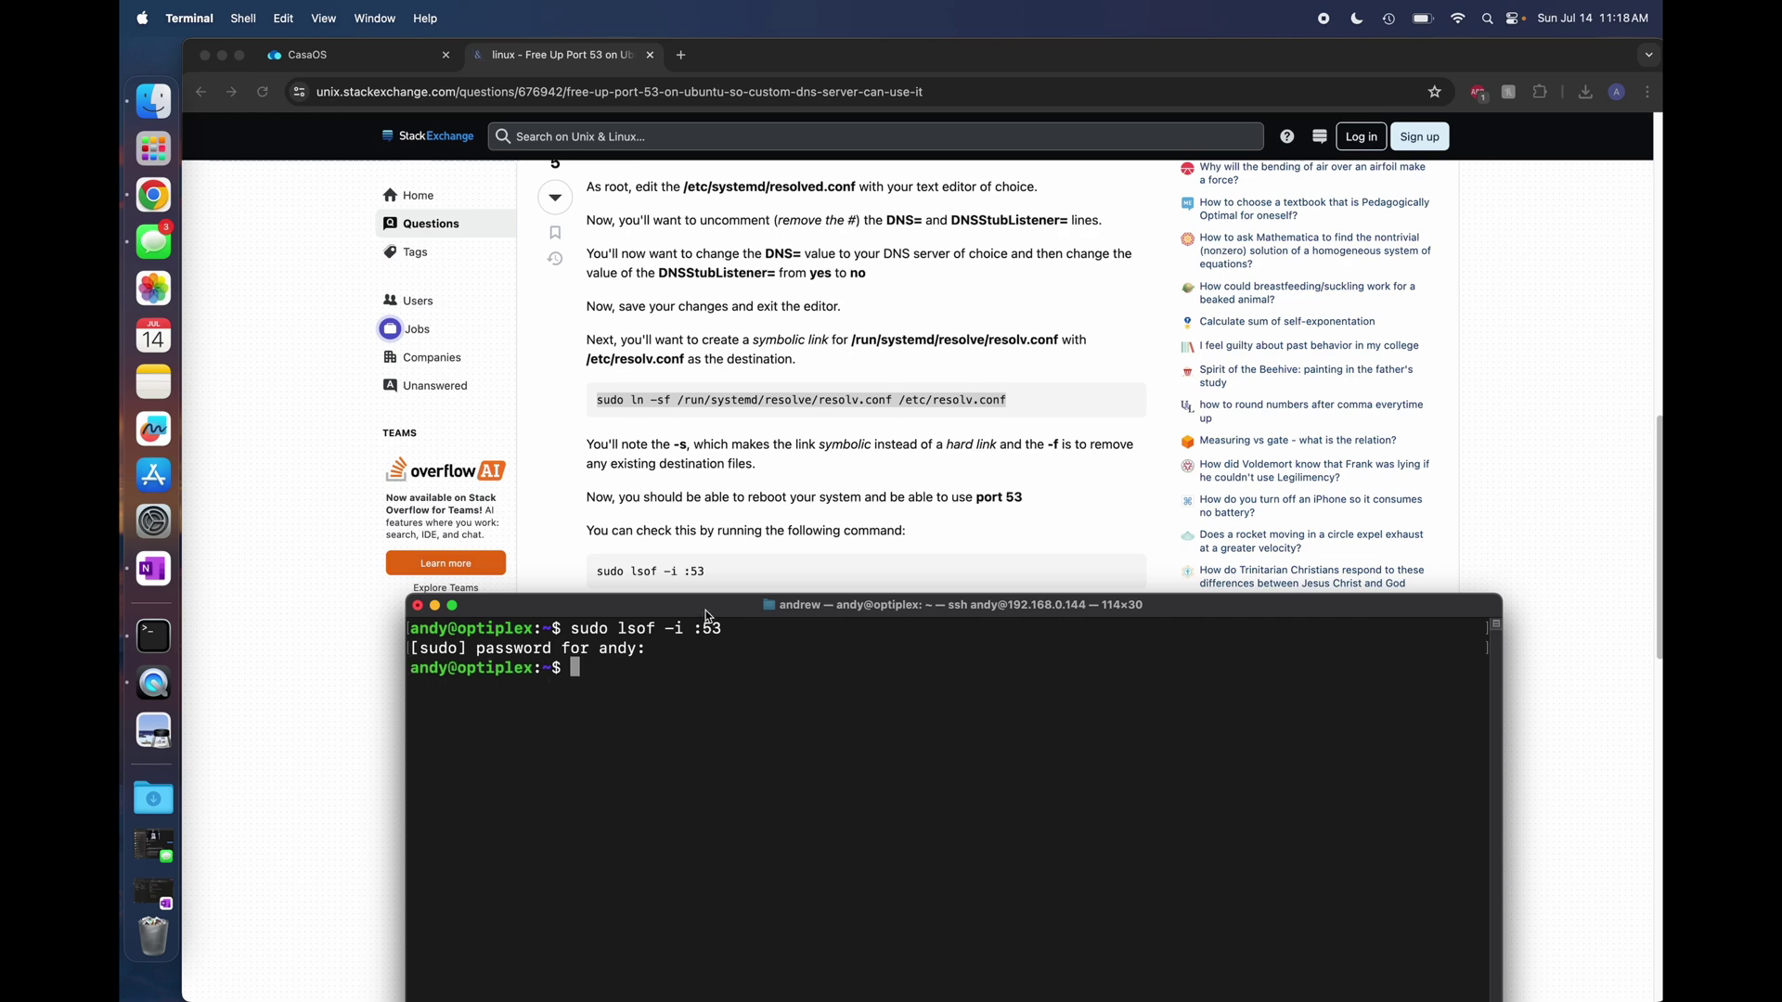
{"action": "left_click_drag", "start_coordinate": [706, 611], "coordinate": [605, 256]}
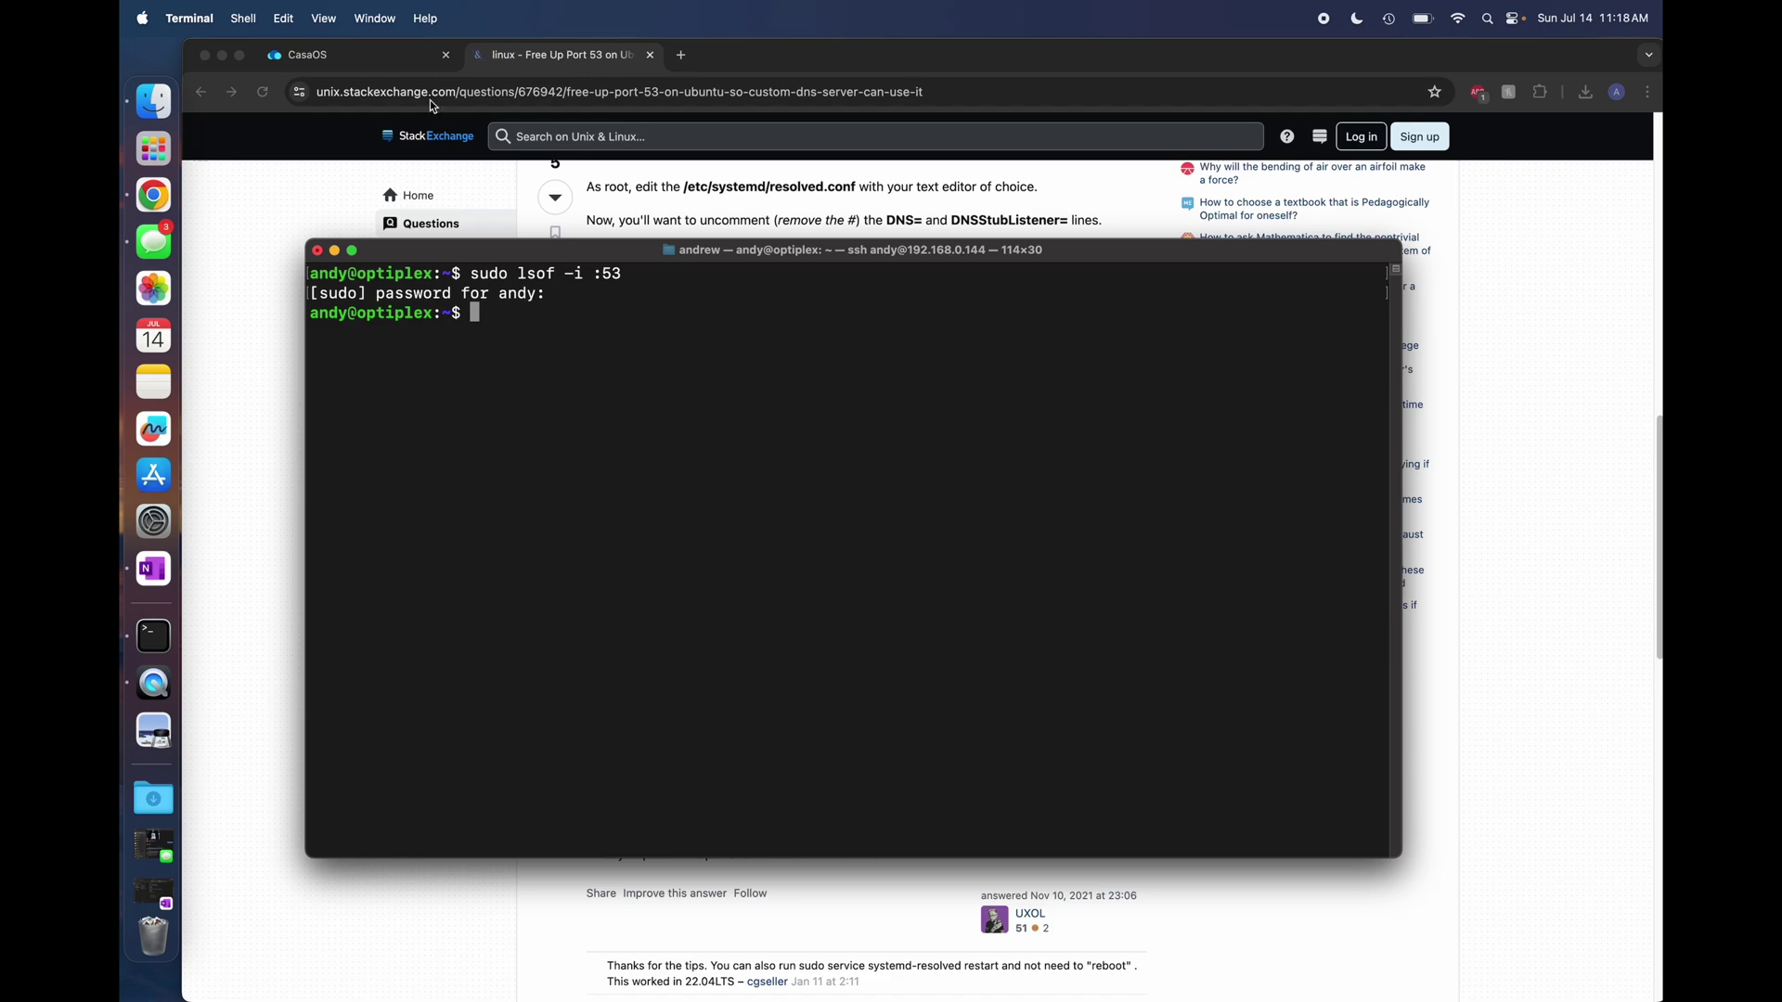
{"action": "left_click", "coordinate": [381, 63]}
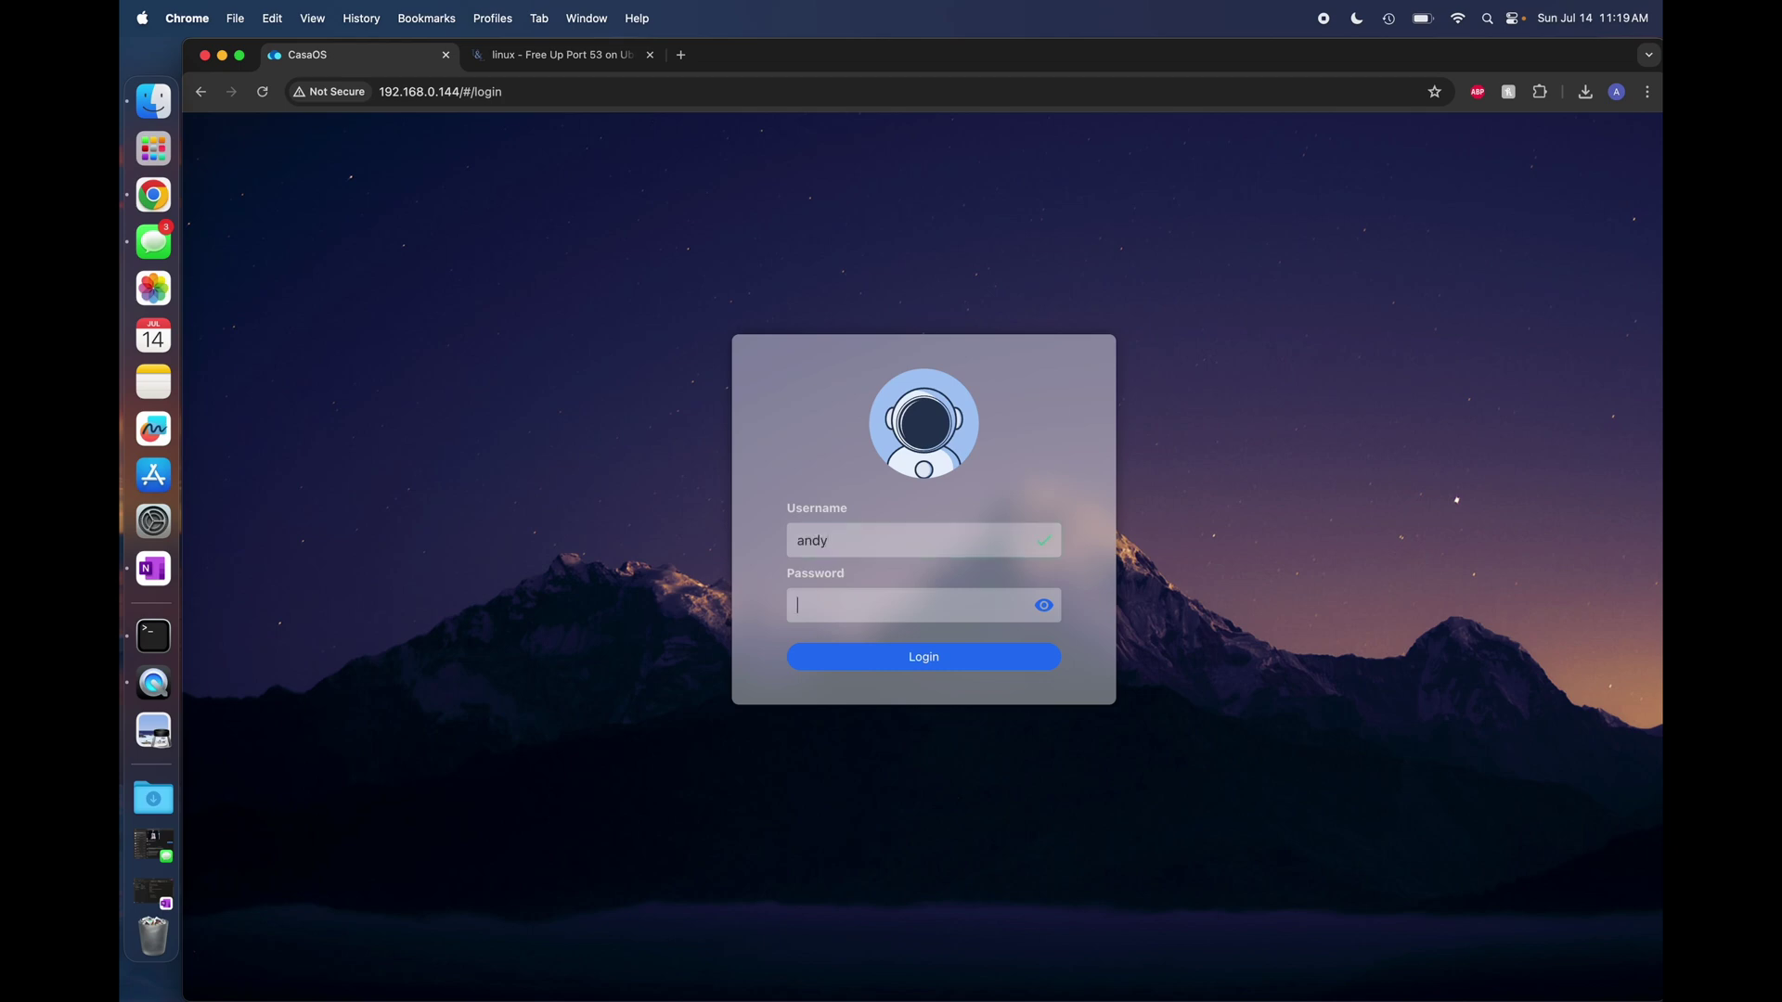
Log back in to the CasaOS dashboard at 192.168.0.144 with the account password.
{"action": "type", "text": "••••••••"}
{"action": "key", "text": "Return"}
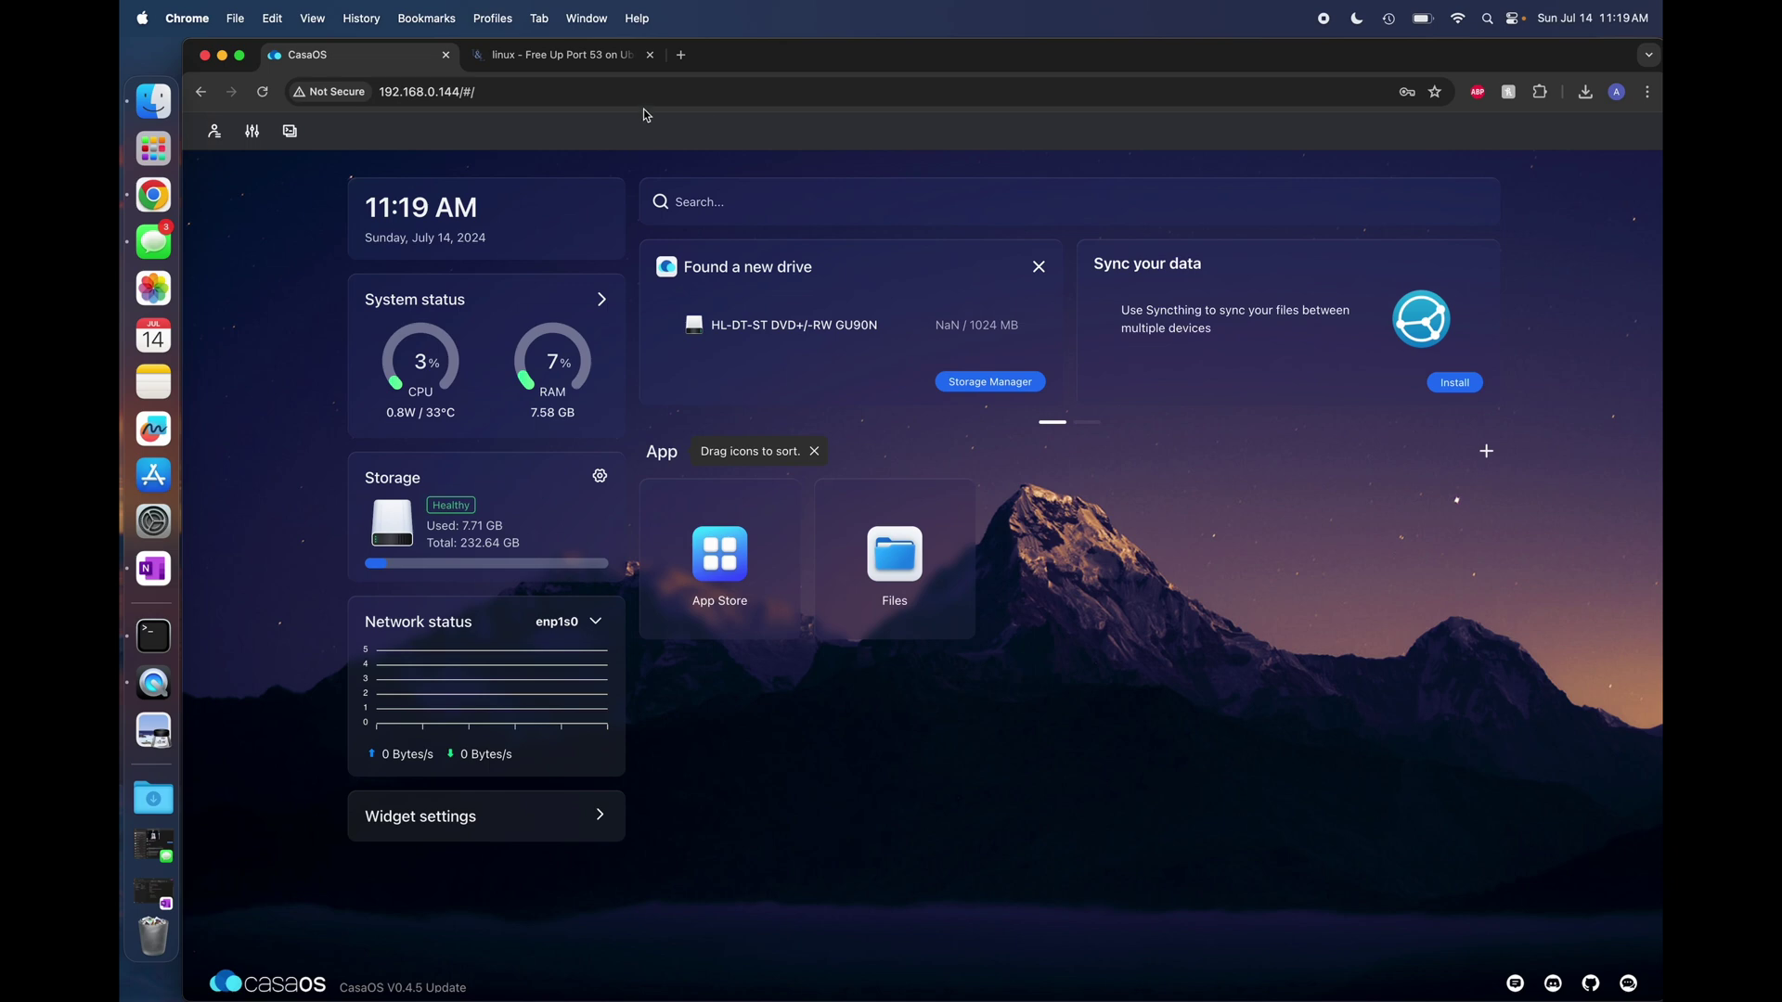
Minimize Chrome, close the CasaOS and Downloads folder windows, and enlarge the Terminal.
{"action": "left_click", "coordinate": [222, 55]}
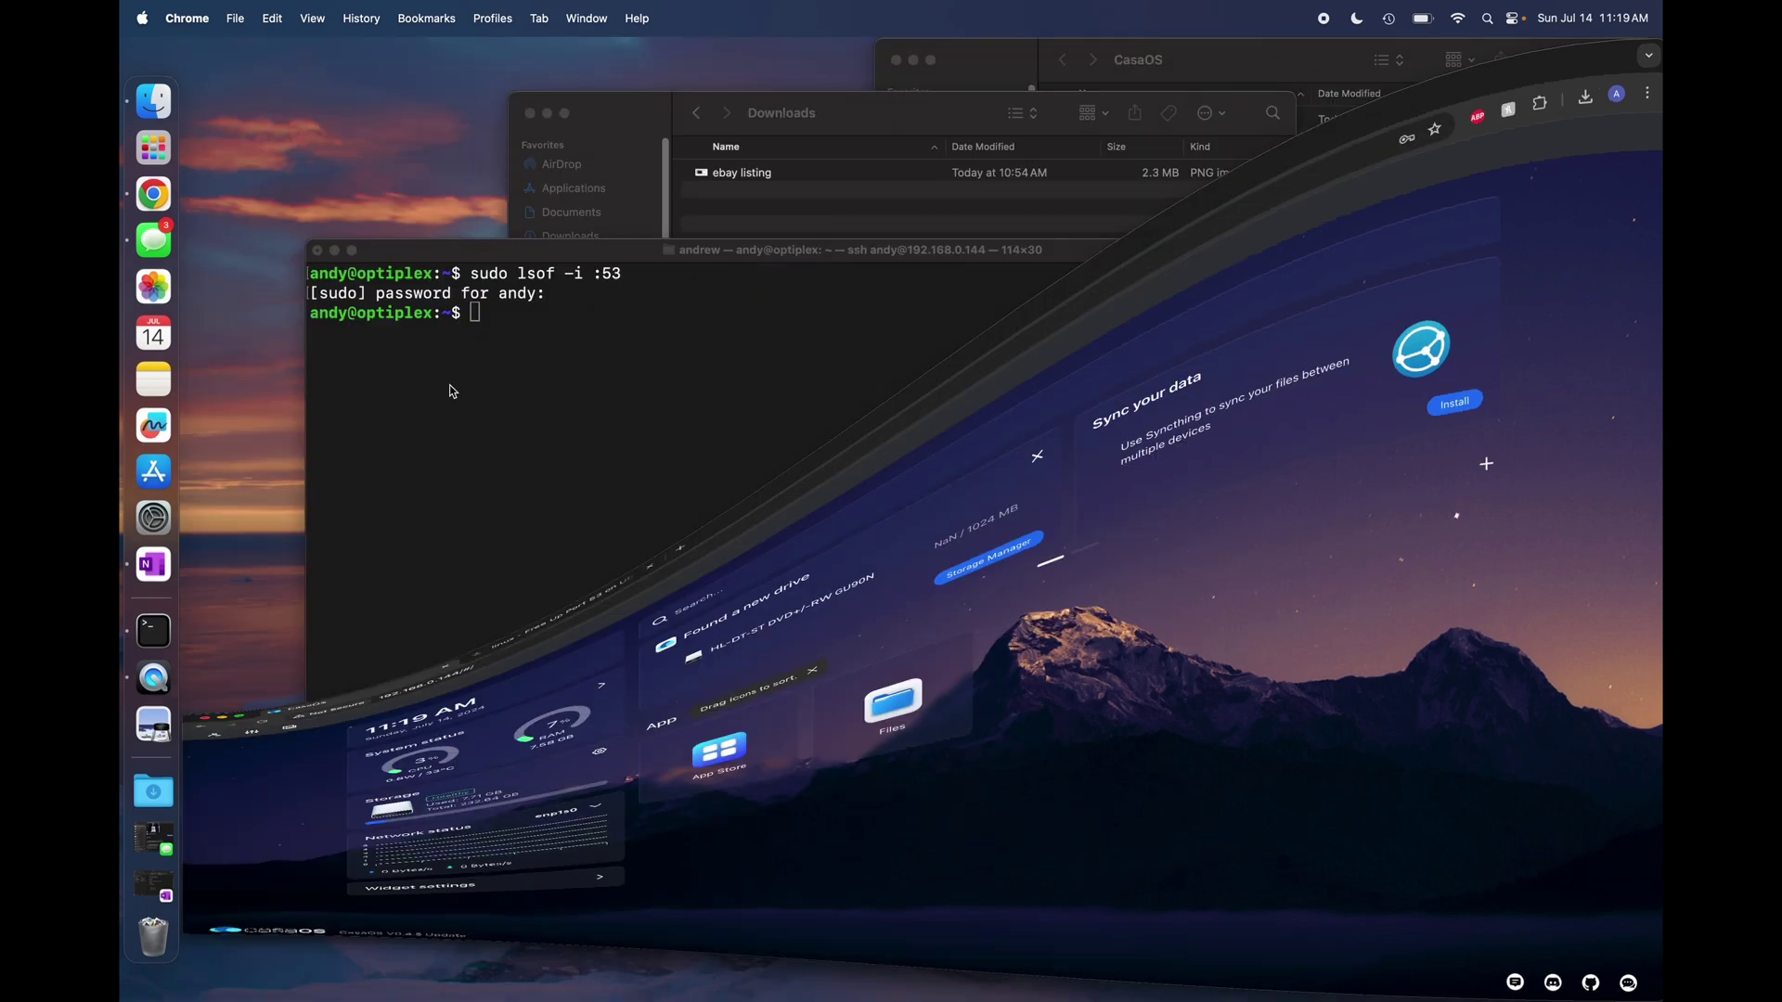
{"action": "left_click_drag", "start_coordinate": [526, 130], "coordinate": [476, 224]}
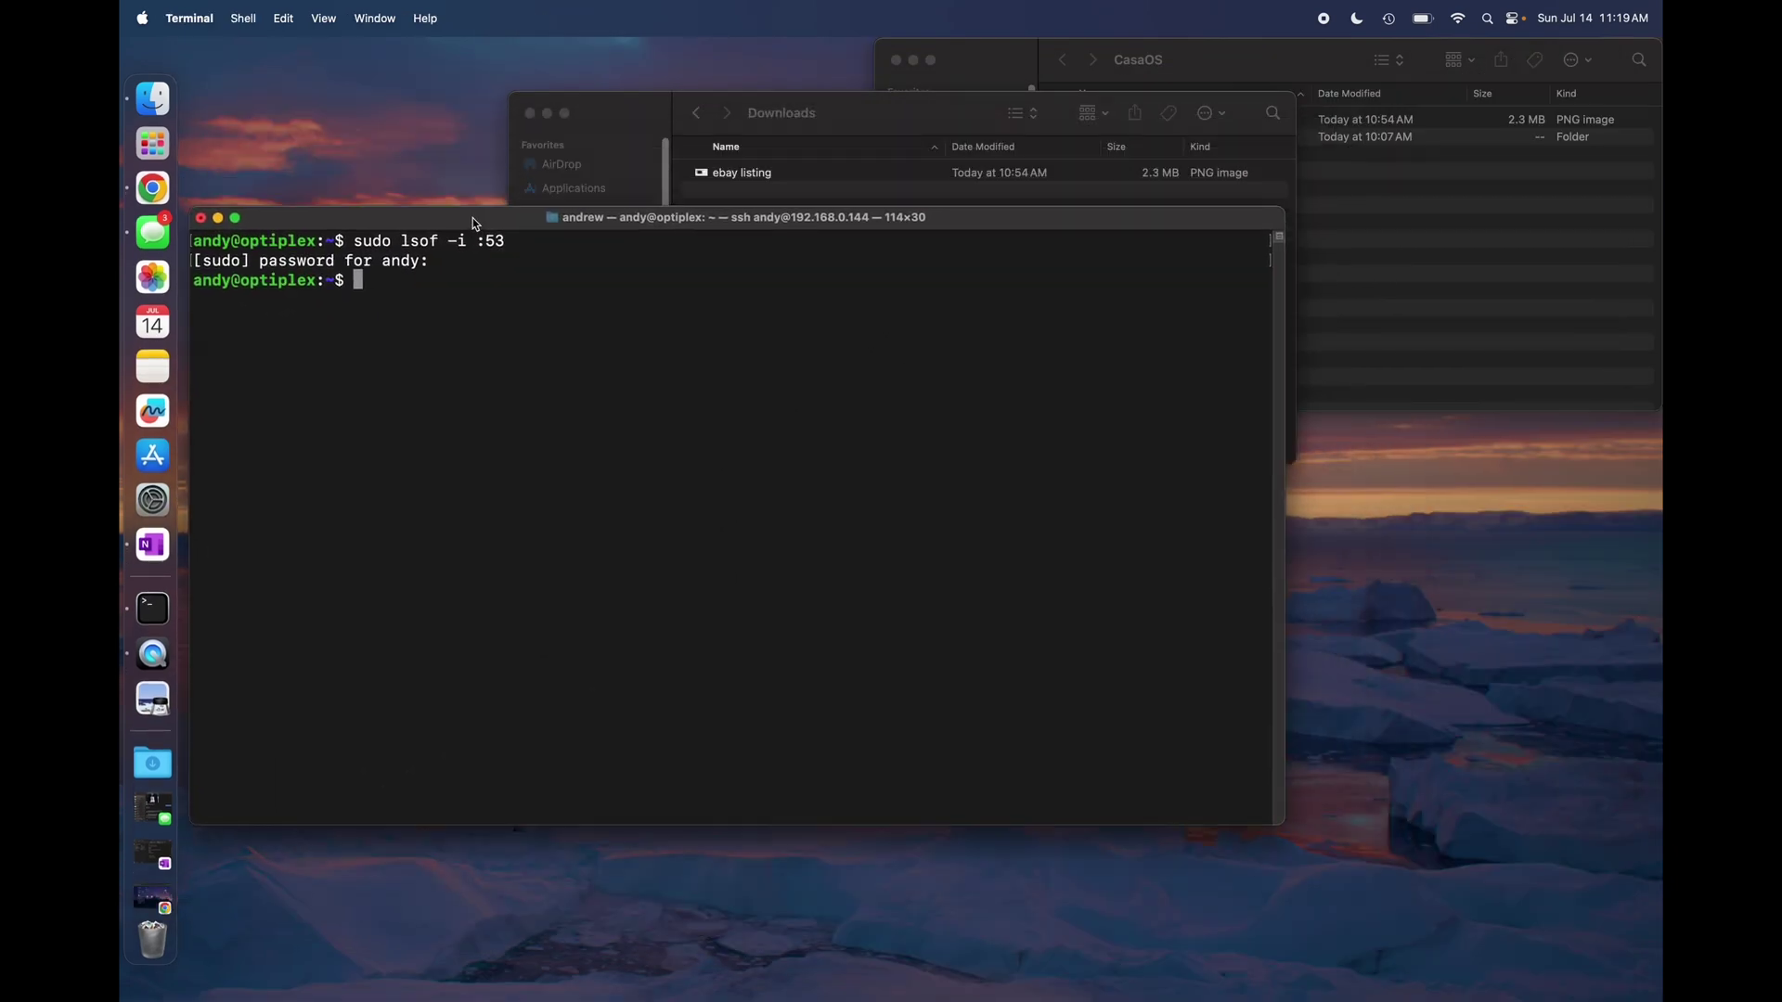
{"action": "left_click", "coordinate": [895, 59]}
{"action": "left_click", "coordinate": [530, 114]}
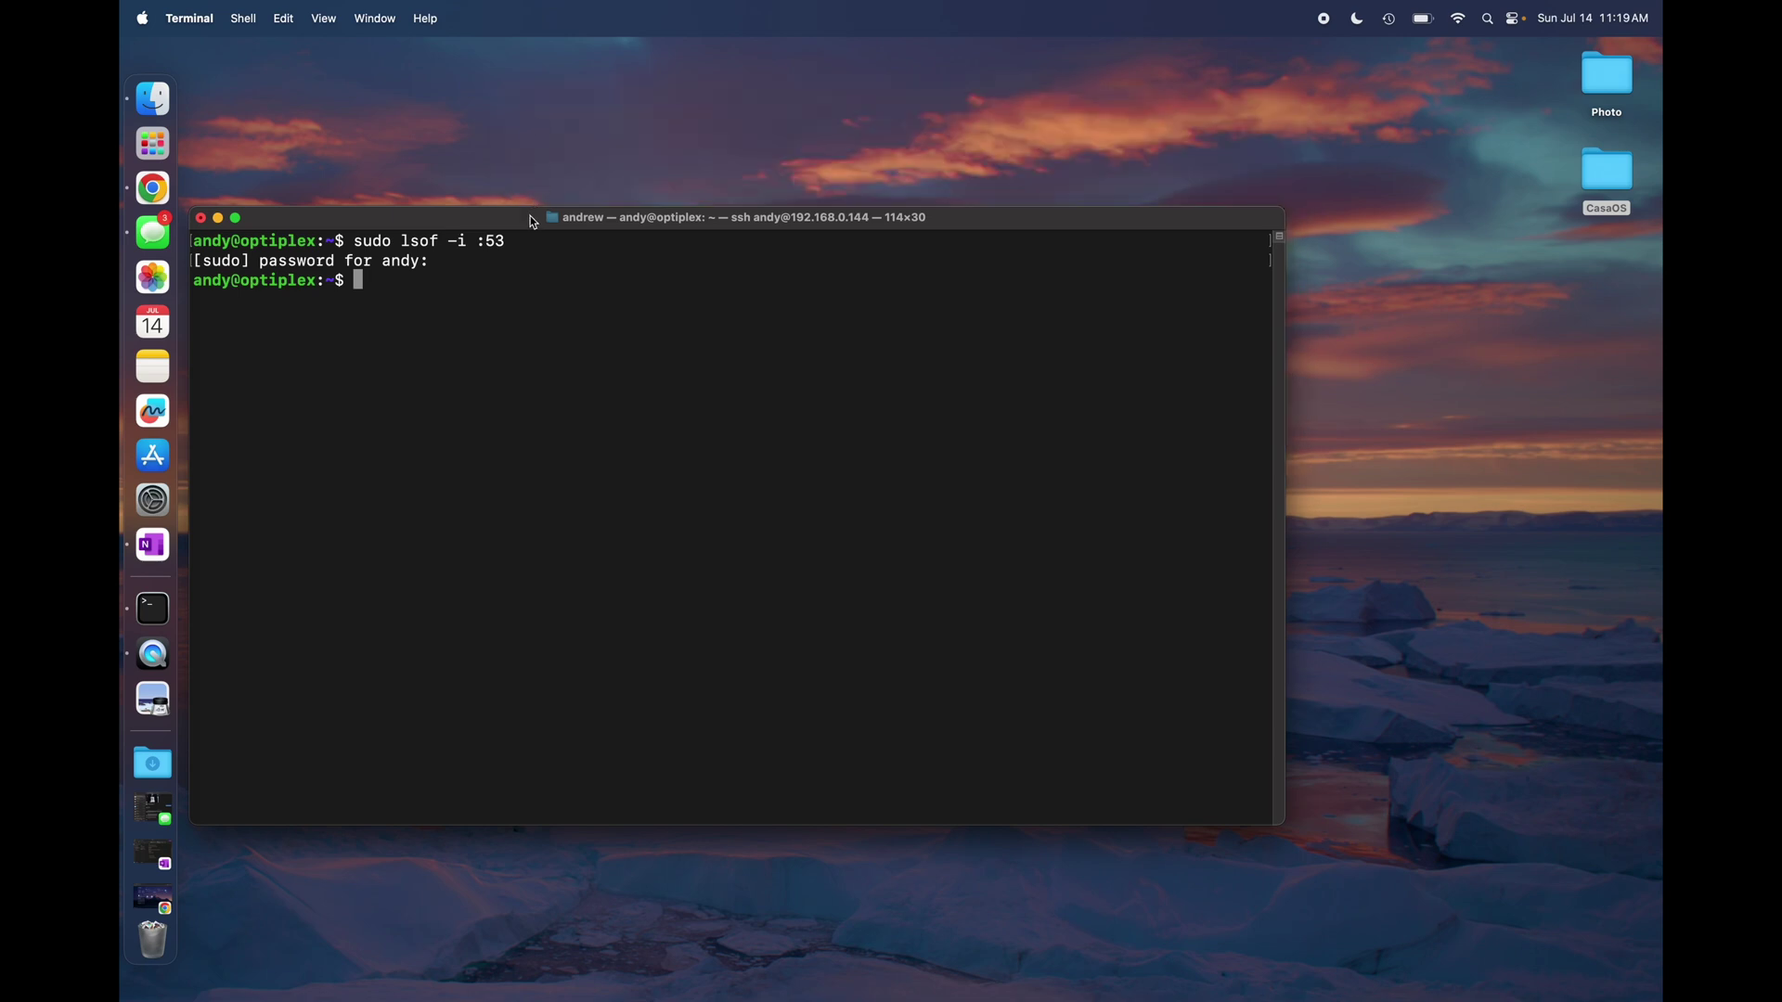
{"action": "left_click_drag", "start_coordinate": [533, 221], "coordinate": [558, 81]}
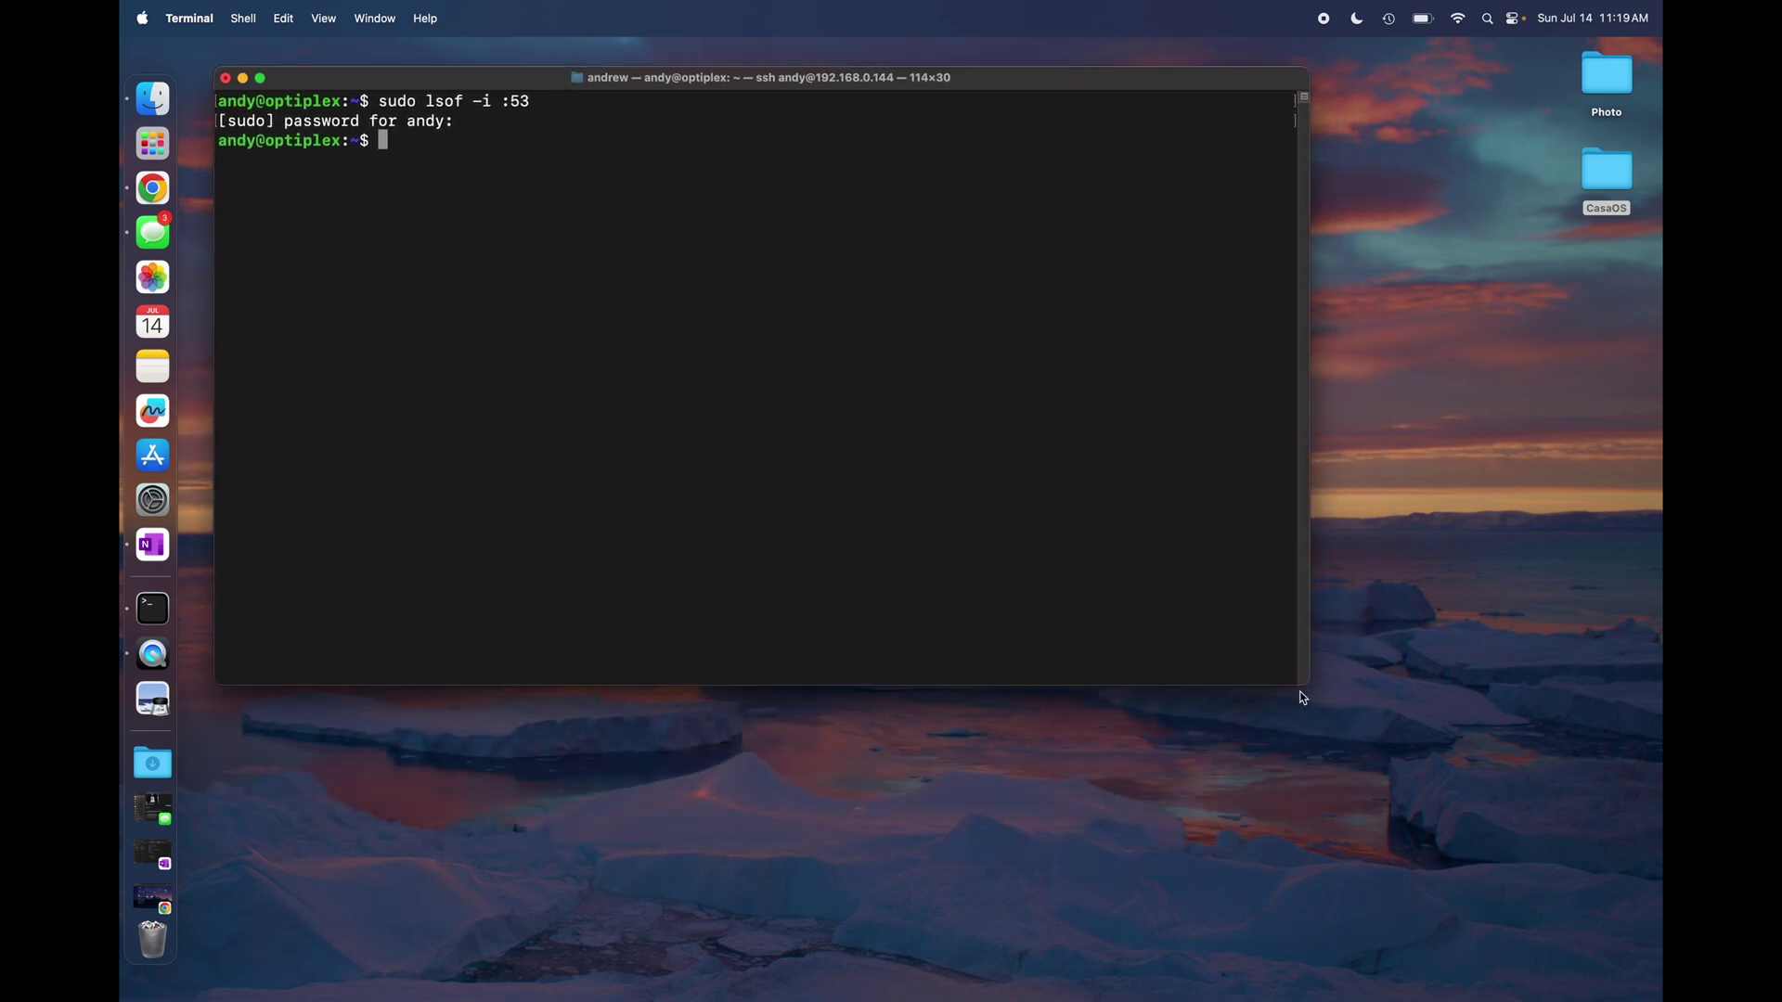
{"action": "left_click_drag", "start_coordinate": [1307, 688], "coordinate": [1334, 840]}
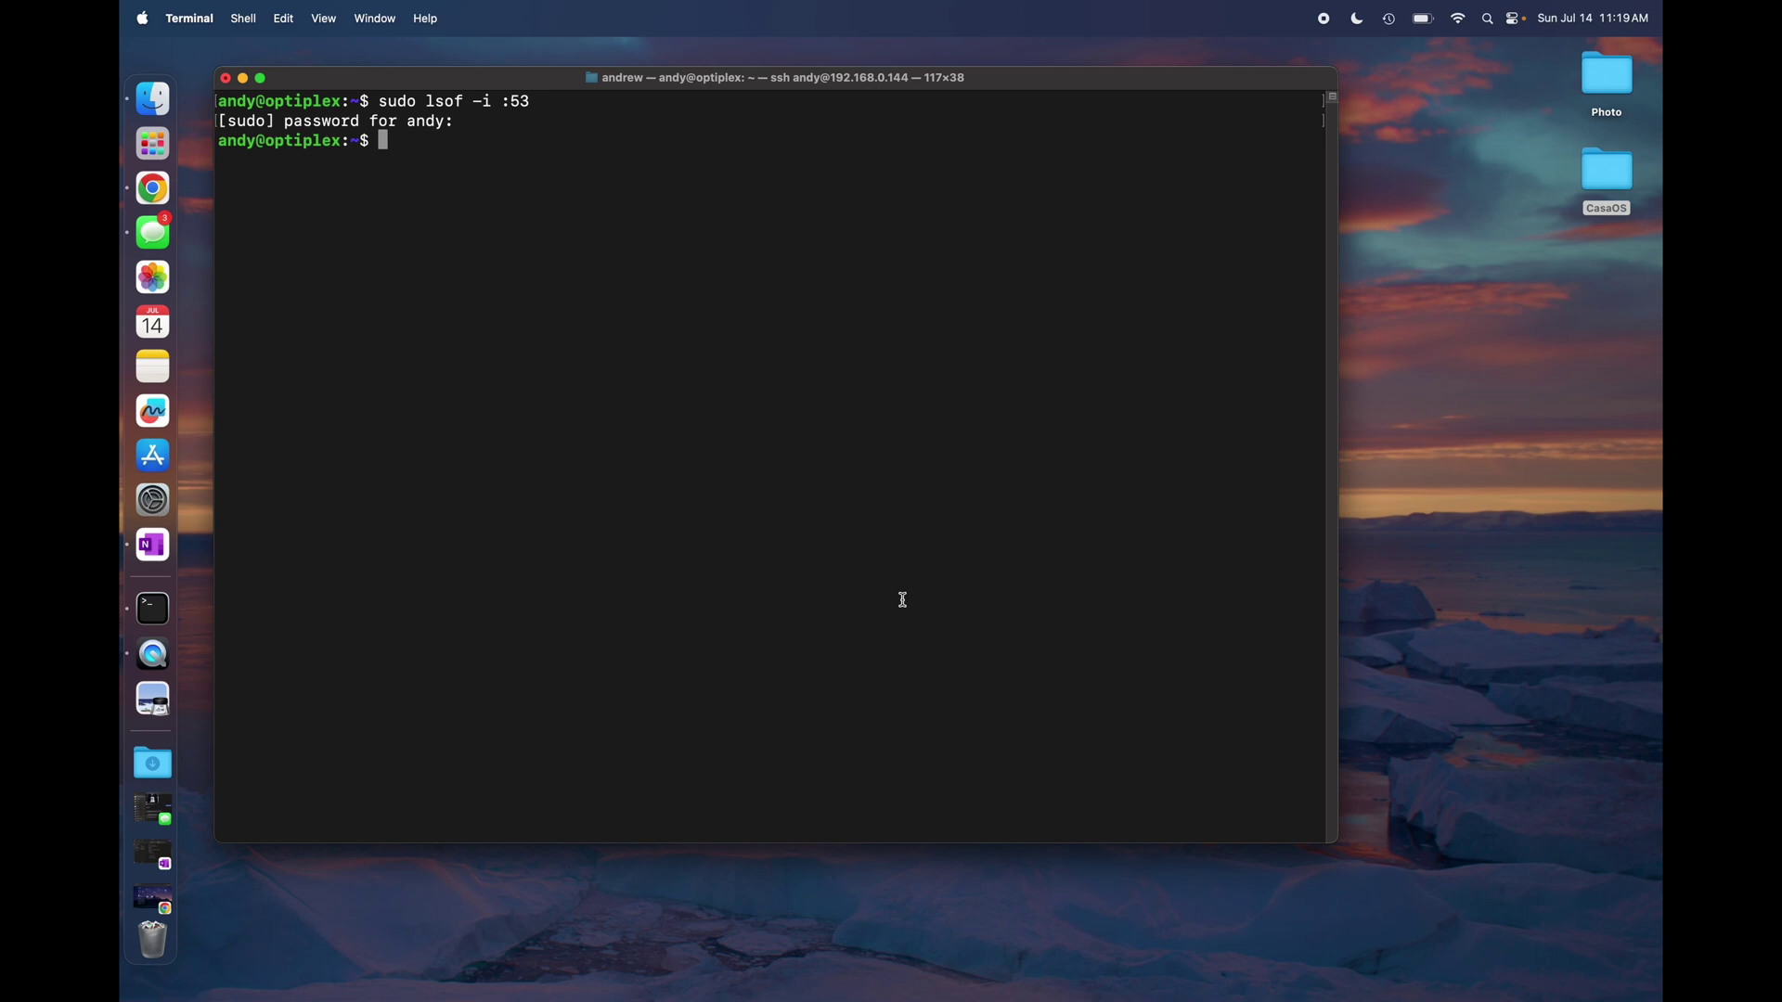
Open /etc/samba/smb.conf in nano with sudo.
{"action": "type", "text": "sudo nano /etc/samaba/smb"}
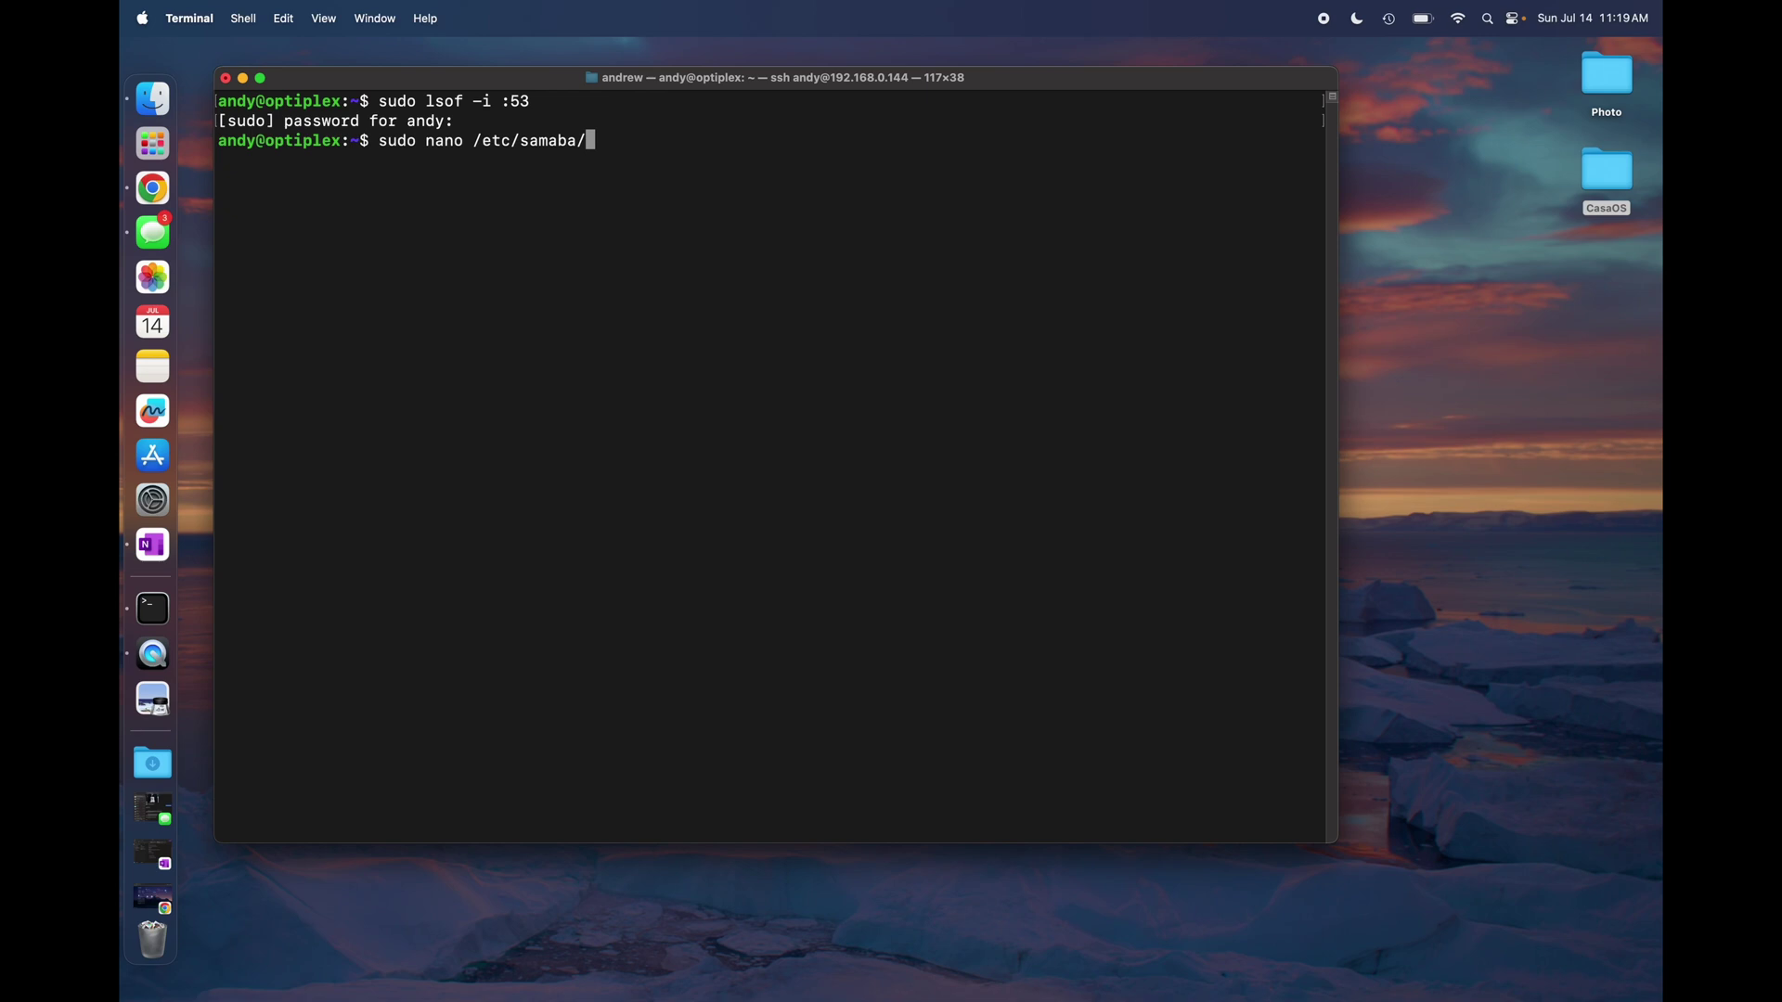
{"action": "key", "text": "BackSpace"}
{"action": "key", "text": "BackSpace"}
{"action": "key", "text": "BackSpace"}
{"action": "key", "text": "BackSpace"}
{"action": "key", "text": "BackSpace"}
{"action": "key", "text": "BackSpace"}
{"action": "key", "text": "BackSpace"}
{"action": "type", "text": "ba/smb.conf"}
{"action": "key", "text": "Return"}
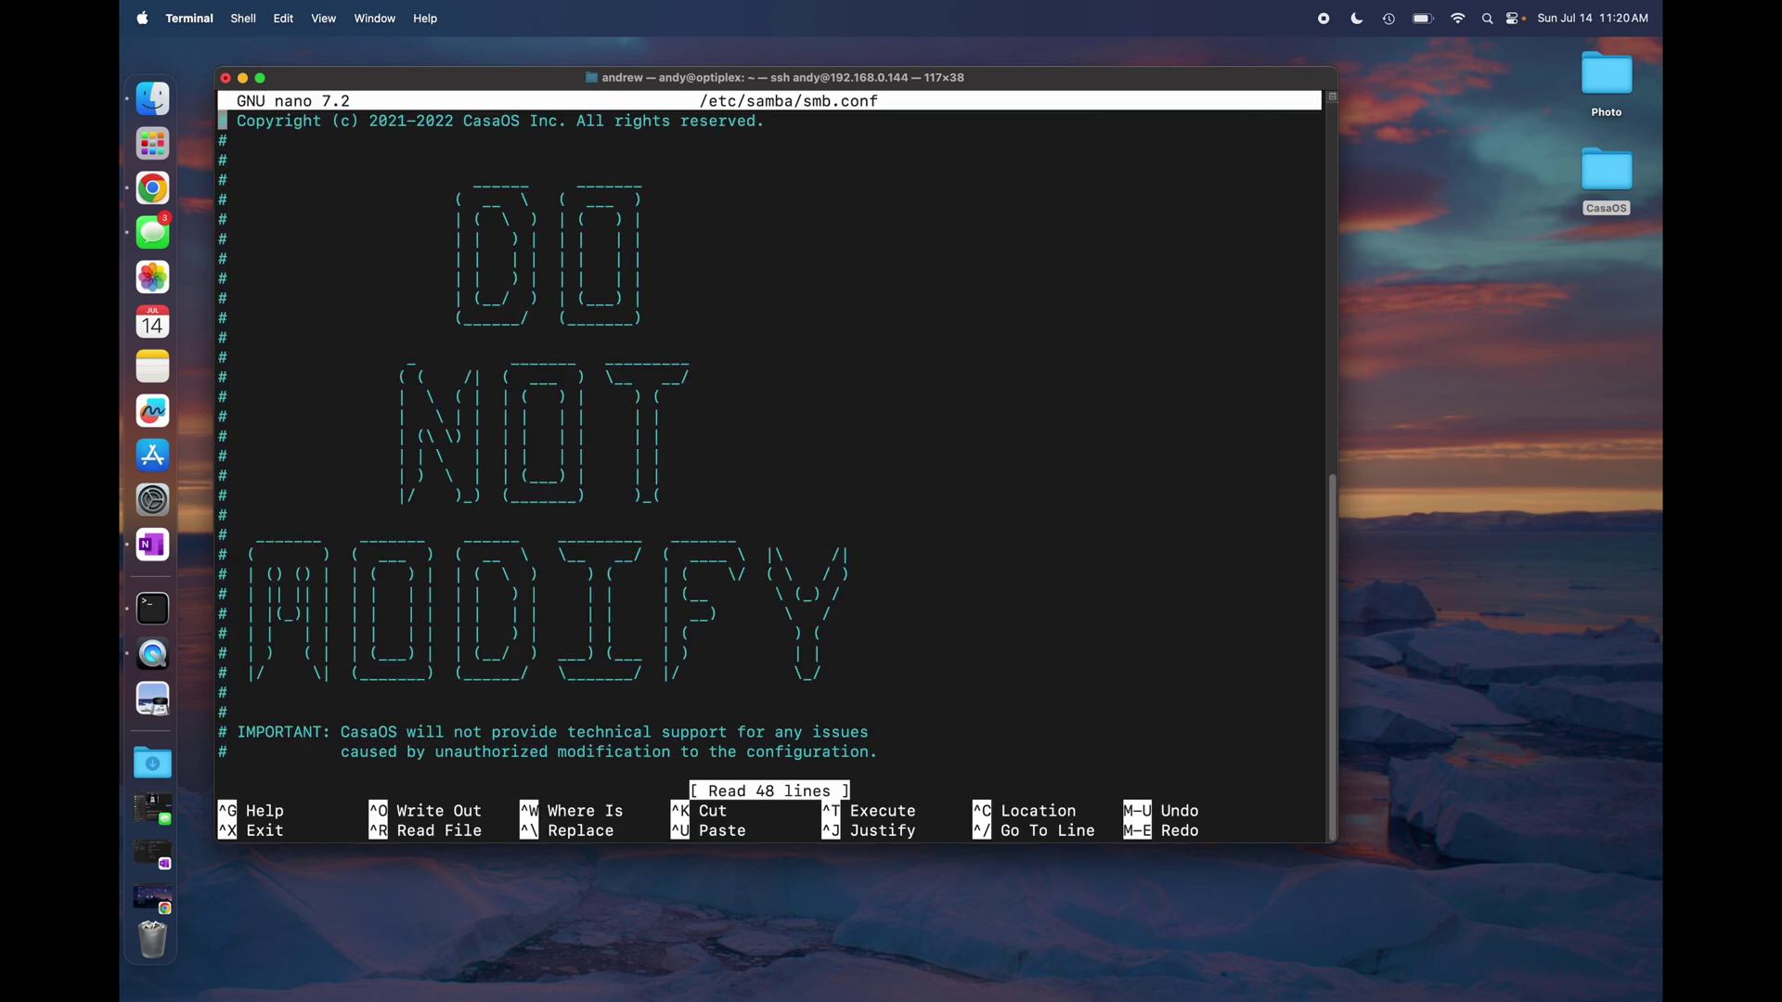
Uncomment the vfs objects line in smb.conf and save the file.
{"action": "key", "text": "Down"}
{"action": "key", "text": "Down"}
{"action": "key", "text": "Down"}
{"action": "key", "text": "Down"}
{"action": "key", "text": "Down"}
{"action": "key", "text": "Down"}
{"action": "key", "text": "Down"}
{"action": "key", "text": "Down"}
{"action": "key", "text": "Down"}
{"action": "key", "text": "Down"}
{"action": "key", "text": "Down"}
{"action": "key", "text": "Down"}
{"action": "key", "text": "Down"}
{"action": "key", "text": "Down"}
{"action": "key", "text": "Down"}
{"action": "key", "text": "Down"}
{"action": "key", "text": "Down"}
{"action": "key", "text": "Down"}
{"action": "key", "text": "Down"}
{"action": "key", "text": "Down"}
{"action": "key", "text": "Down"}
{"action": "key", "text": "Down"}
{"action": "key", "text": "Down"}
{"action": "key", "text": "Down"}
{"action": "key", "text": "Down"}
{"action": "key", "text": "Down"}
{"action": "key", "text": "Down"}
{"action": "key", "text": "Down"}
{"action": "key", "text": "Down"}
{"action": "key", "text": "Down"}
{"action": "key", "text": "Down"}
{"action": "key", "text": "Down"}
{"action": "key", "text": "Down"}
{"action": "key", "text": "Down"}
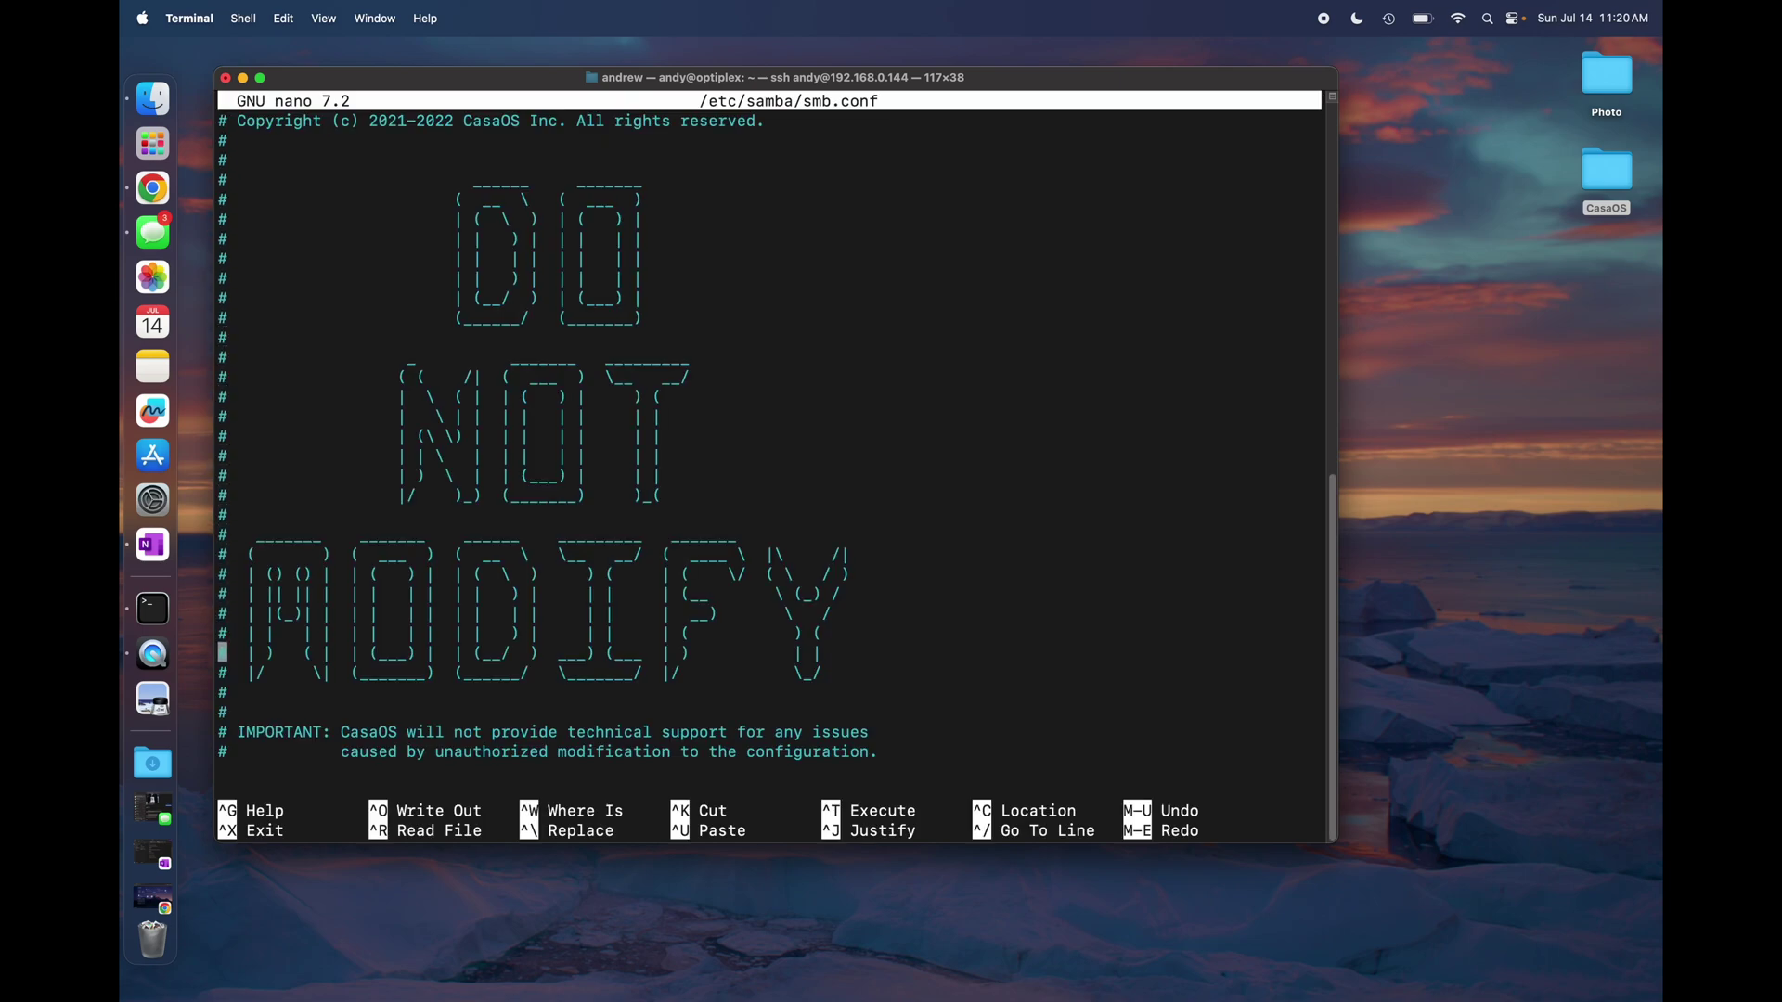
{"action": "key", "text": "Down"}
{"action": "key", "text": "Down"}
{"action": "key", "text": "Down"}
{"action": "key", "text": "Down"}
{"action": "key", "text": "Down"}
{"action": "key", "text": "Down"}
{"action": "key", "text": "Down"}
{"action": "key", "text": "Down"}
{"action": "key", "text": "Down"}
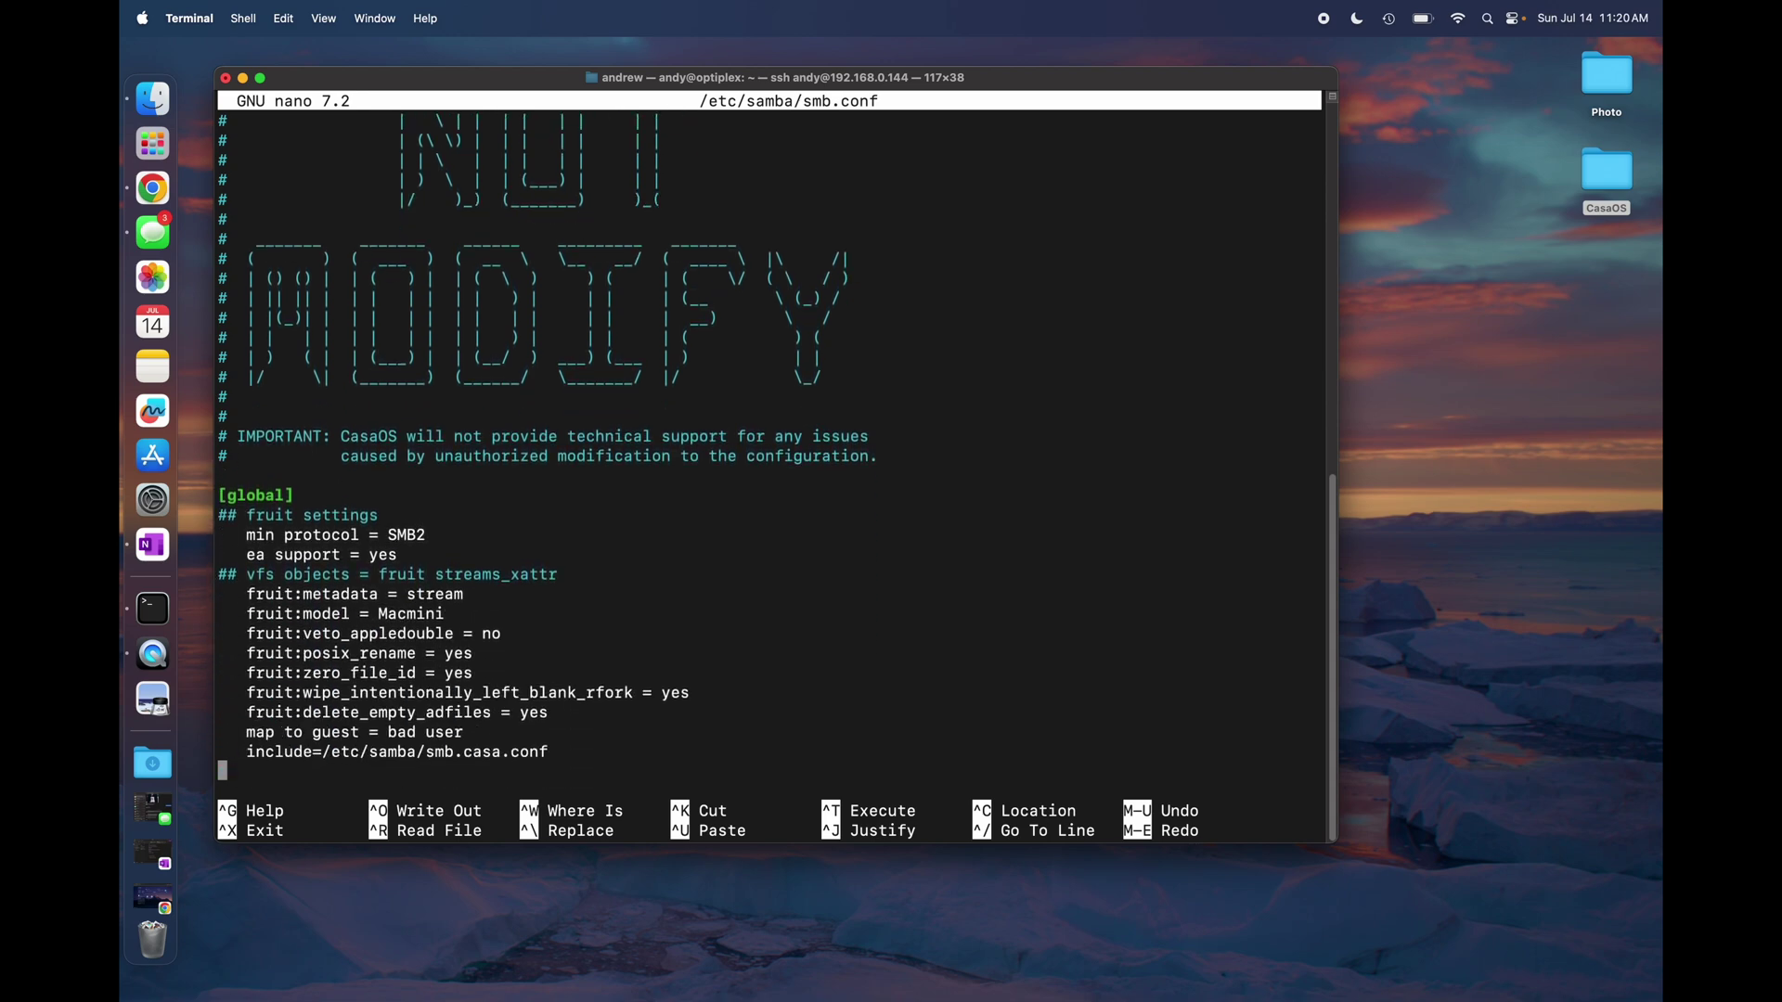
{"action": "key", "text": "Up"}
{"action": "key", "text": "Up"}
{"action": "key", "text": "Up"}
{"action": "key", "text": "Up"}
{"action": "key", "text": "Up"}
{"action": "key", "text": "Up"}
{"action": "key", "text": "Up"}
{"action": "key", "text": "Up"}
{"action": "key", "text": "Up"}
{"action": "key", "text": "Up"}
{"action": "key", "text": "Up"}
{"action": "key", "text": "Right"}
{"action": "key", "text": "Right"}
{"action": "key", "text": "Down"}
{"action": "key", "text": "Down"}
{"action": "key", "text": "Up"}
{"action": "key", "text": "BackSpace"}
{"action": "key", "text": "BackSpace"}
{"action": "key", "text": "BackSpace"}
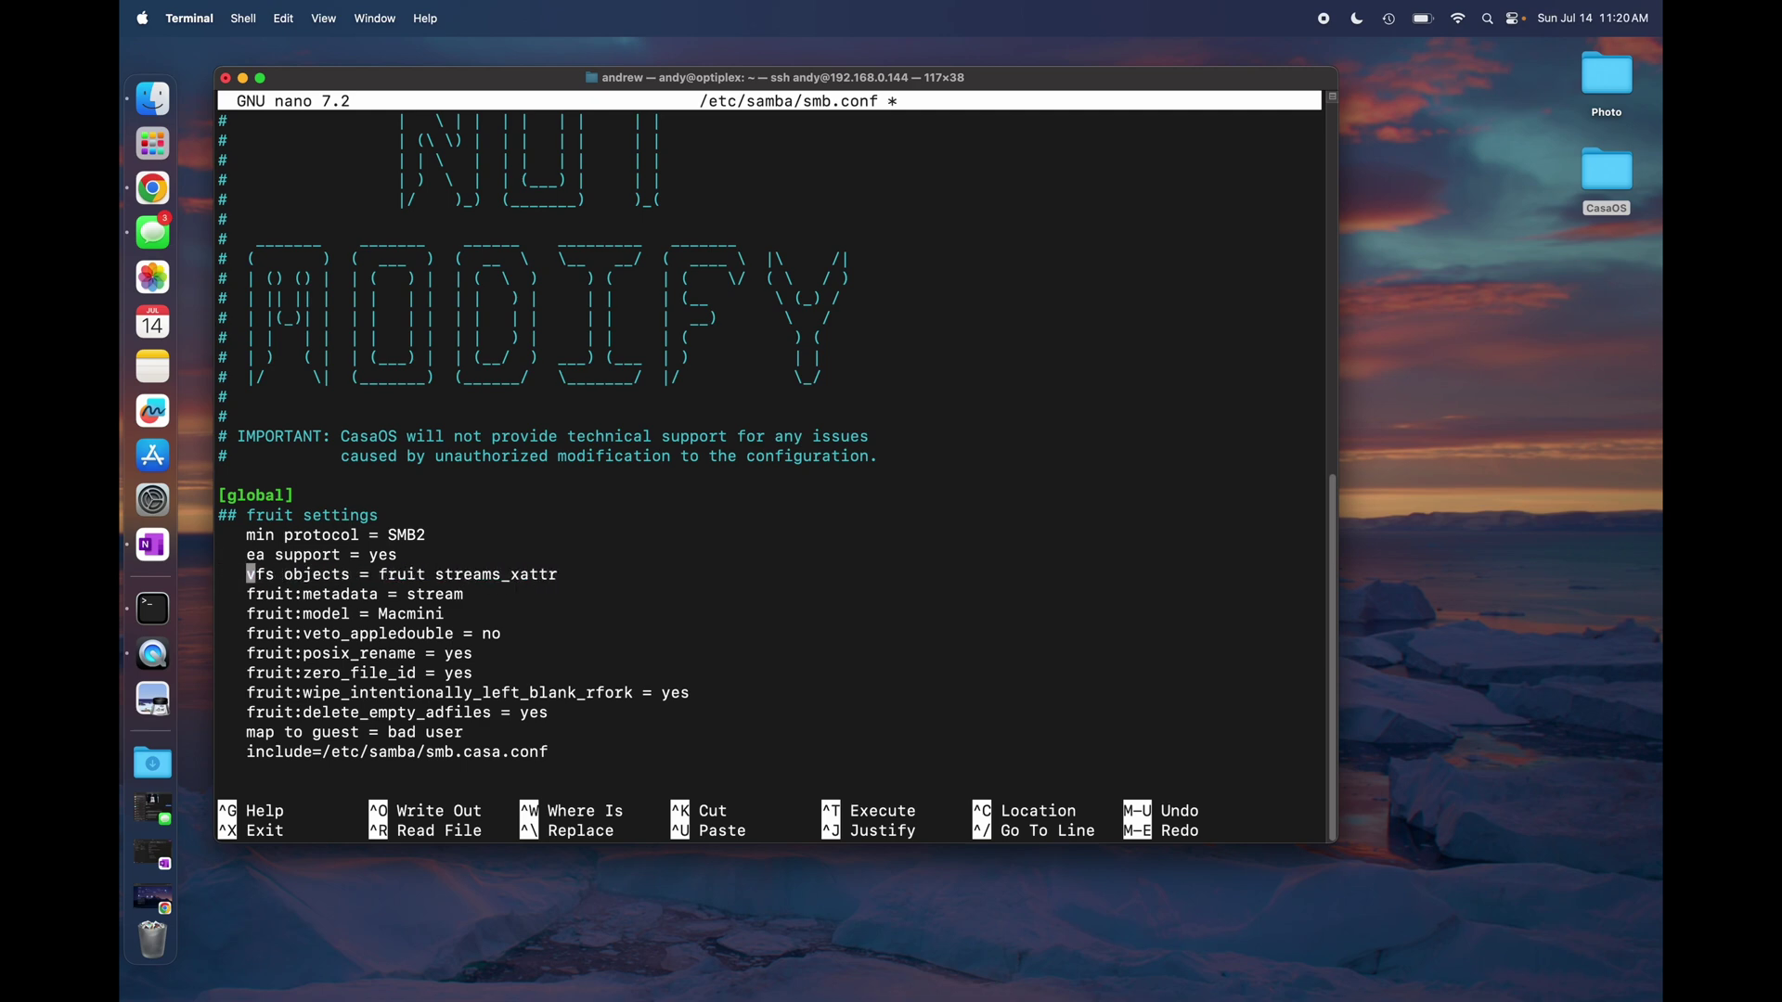
{"action": "key", "text": "ctrl+x"}
{"action": "key", "text": "y"}
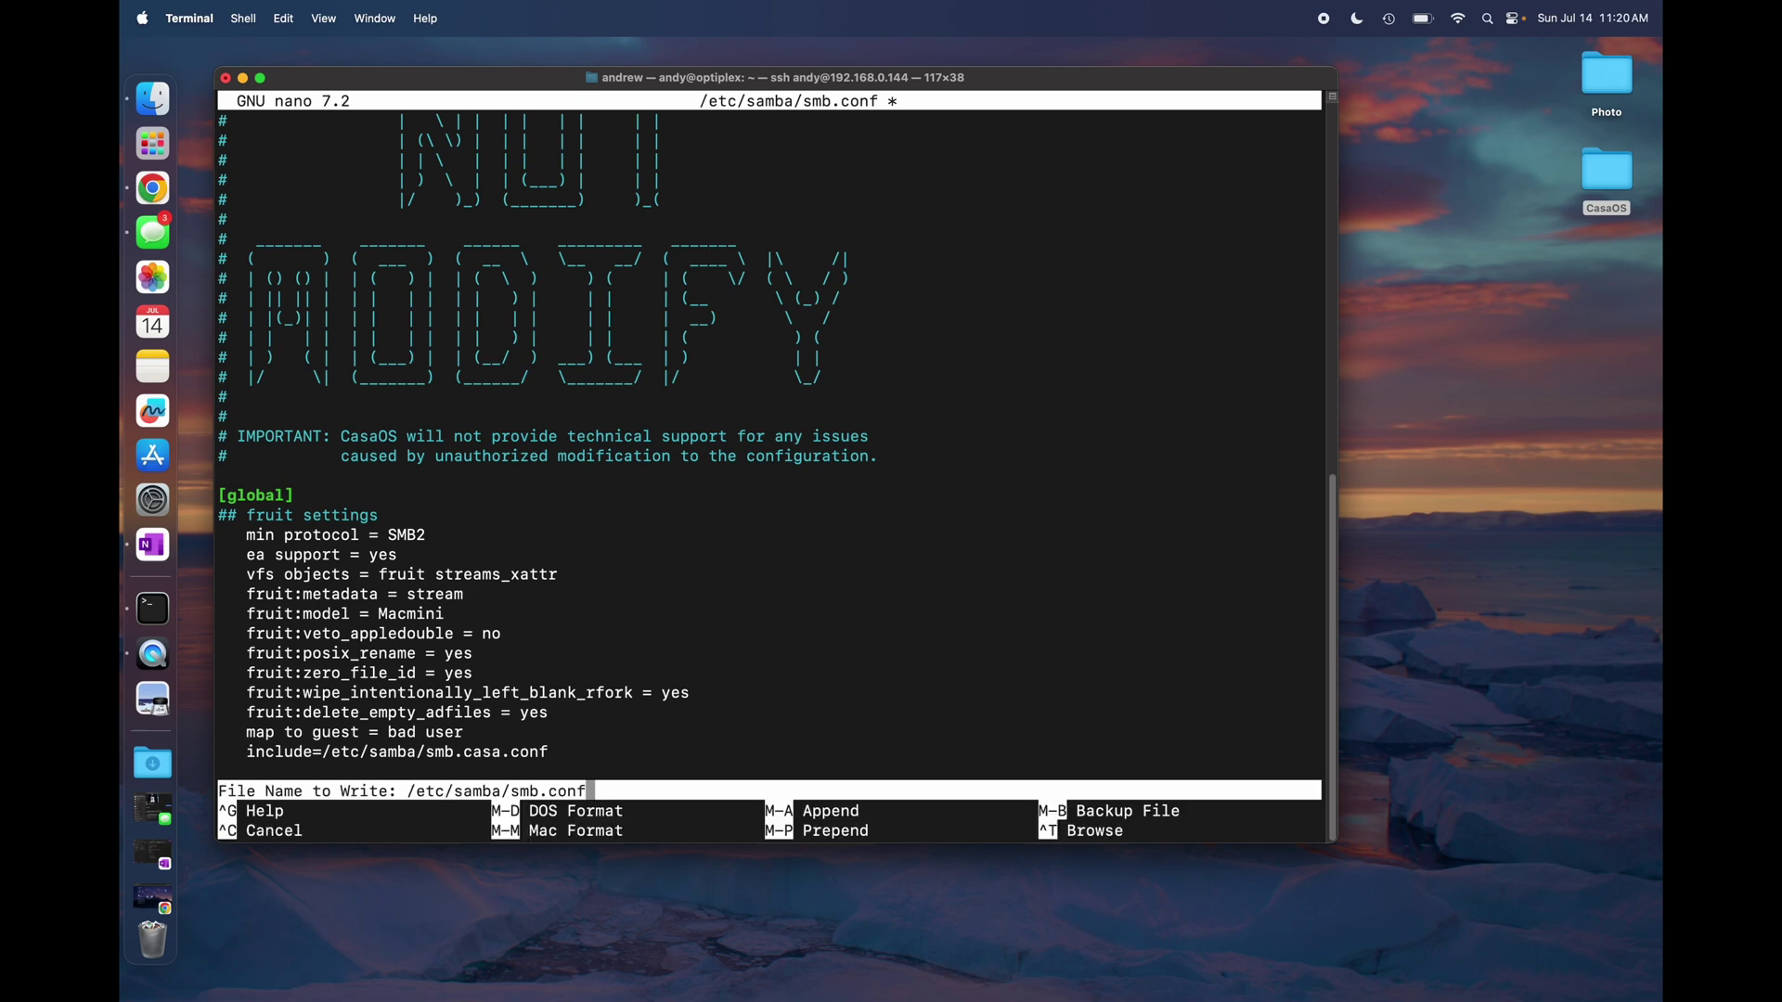
{"action": "key", "text": "Return"}
Reboot the Ubuntu server with sudo reboot.
{"action": "type", "text": "sudo"}
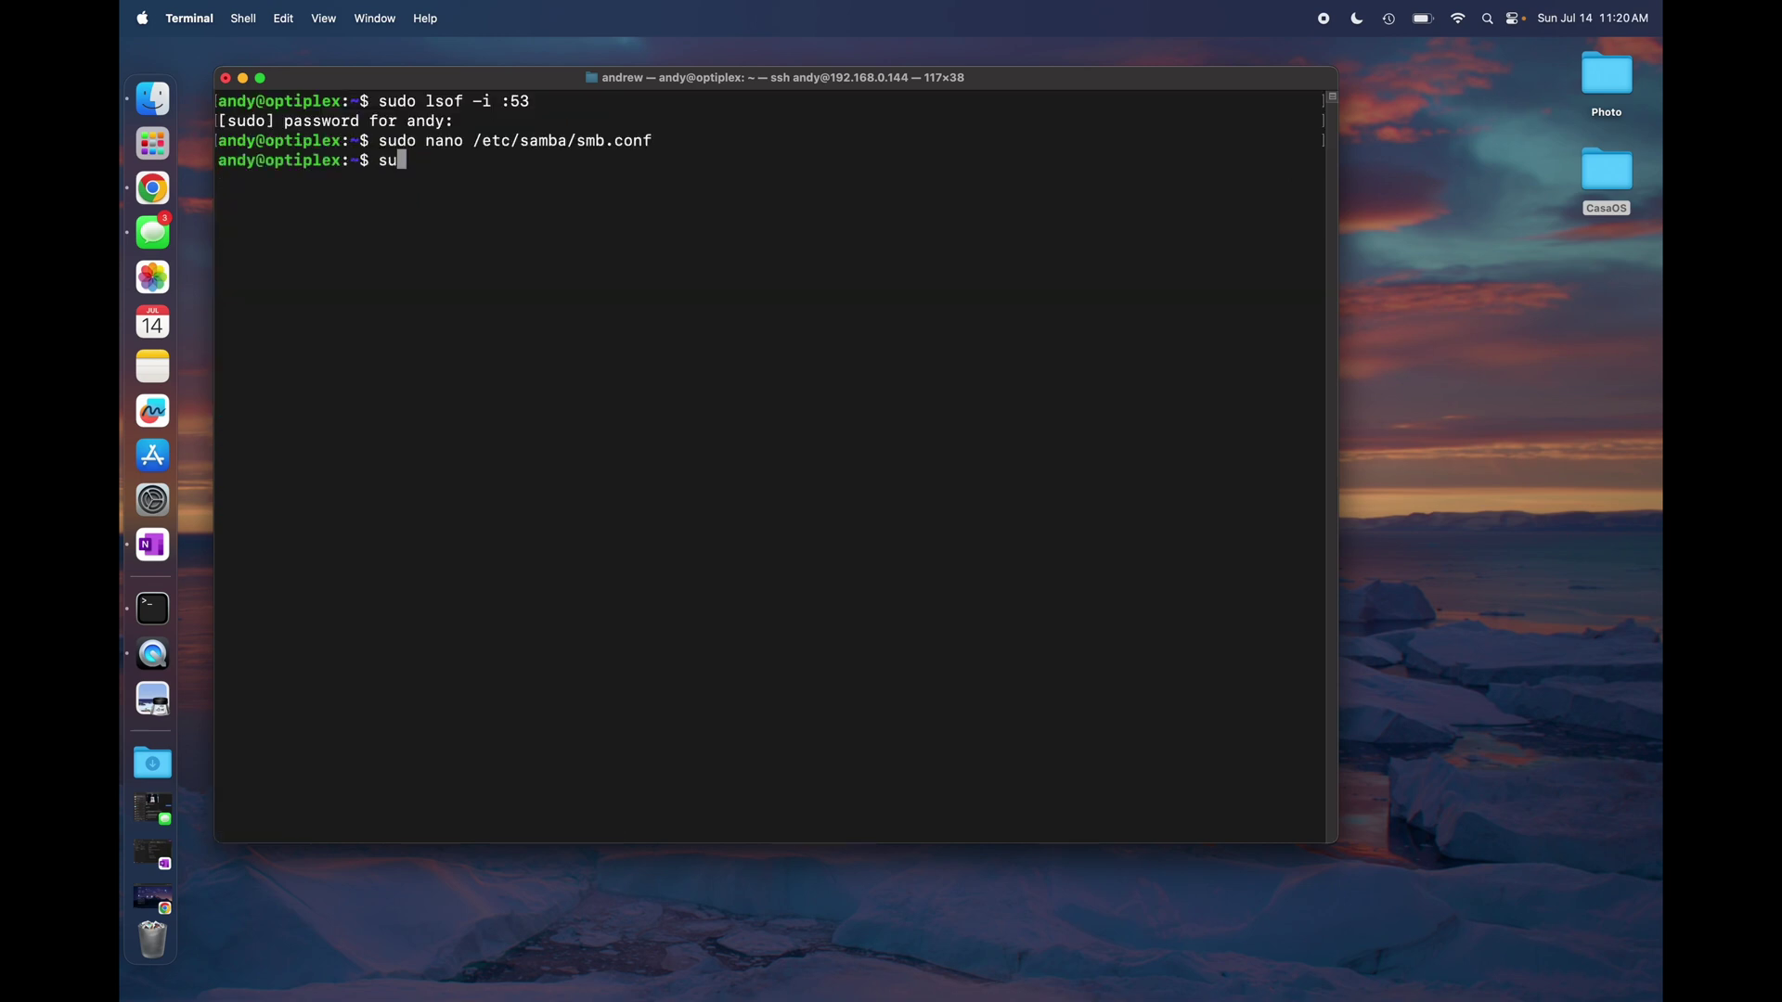
{"action": "type", "text": " ru"}
{"action": "type", "text": "boot"}
{"action": "key", "text": "Return"}
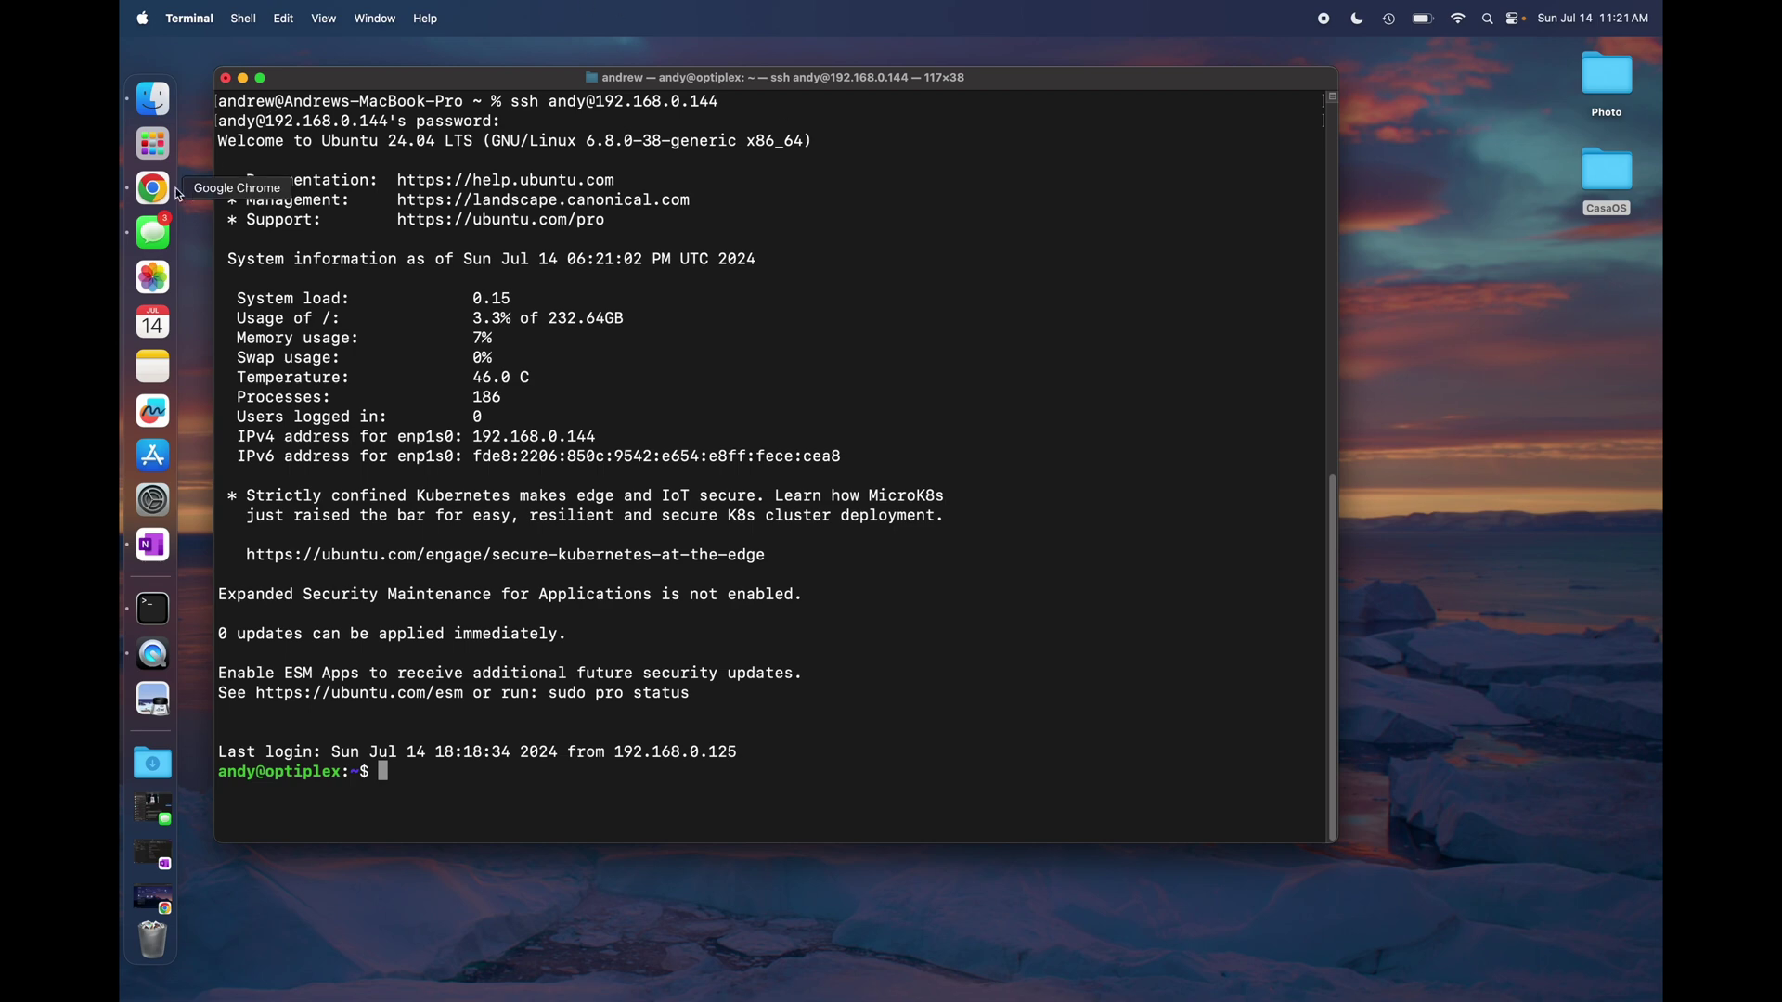
{"action": "left_click", "coordinate": [154, 188]}
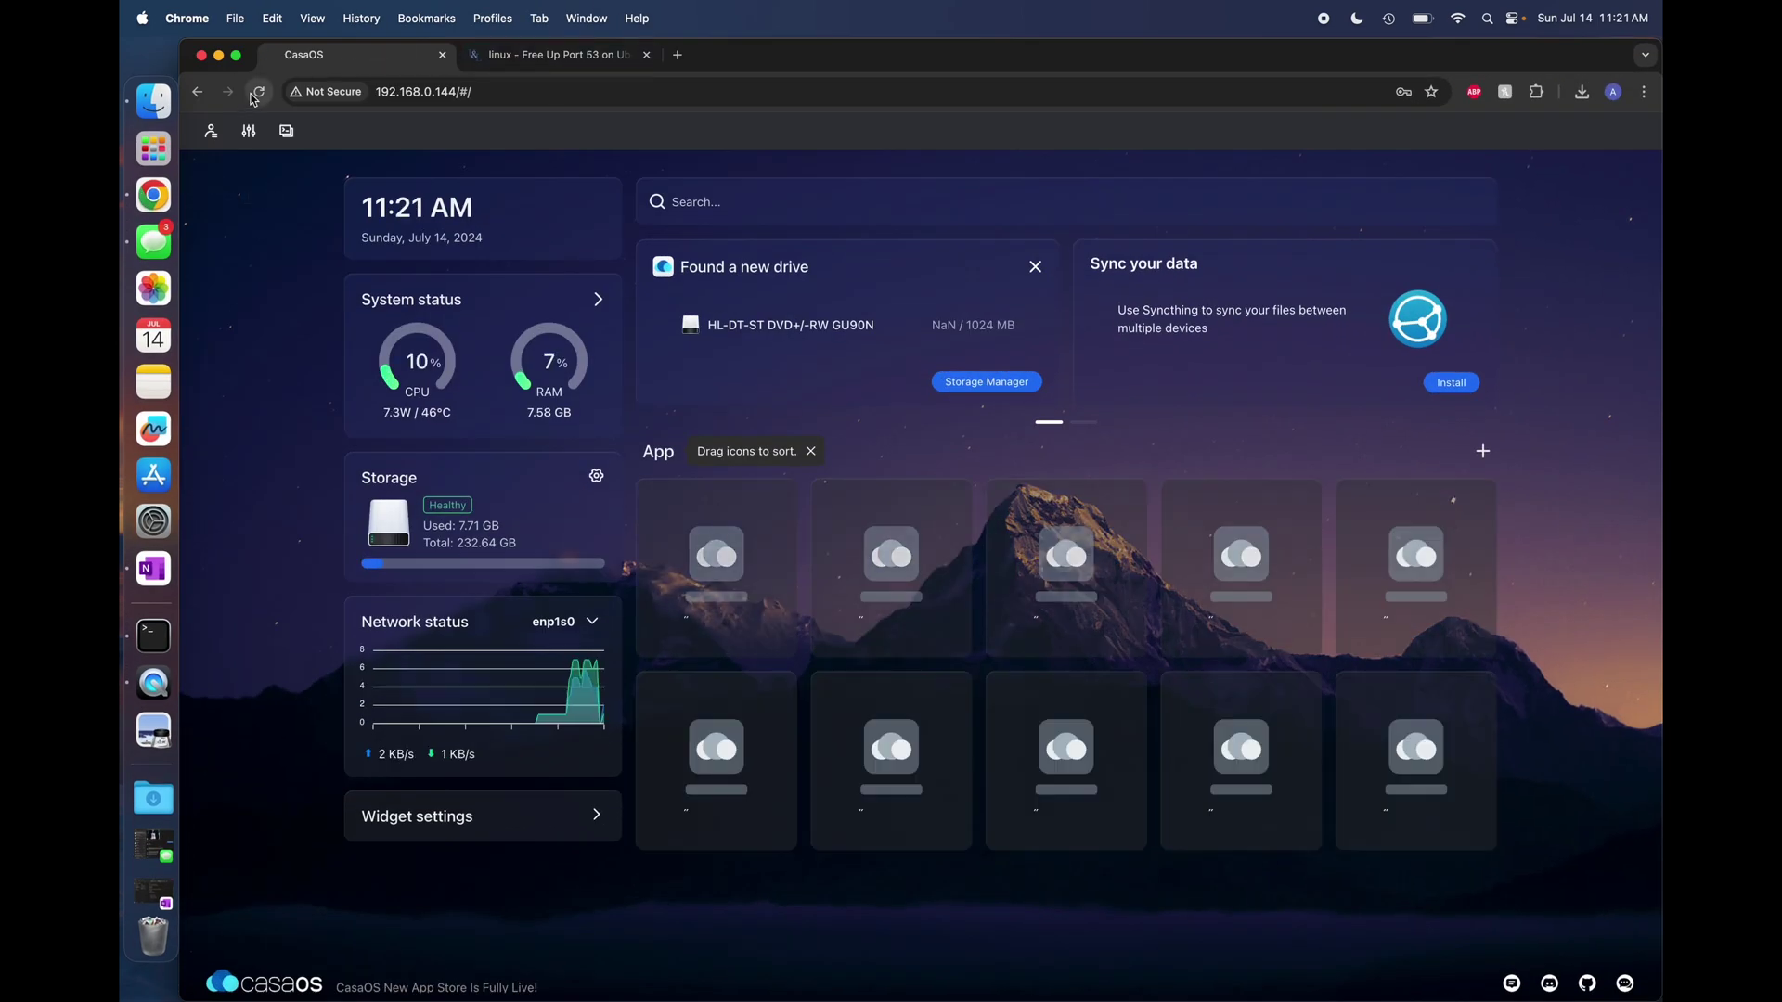
Reload CasaOS, close the Stack Exchange tab, log back in, and dismiss the new-drive card.
{"action": "left_click", "coordinate": [259, 91]}
{"action": "left_click", "coordinate": [647, 55]}
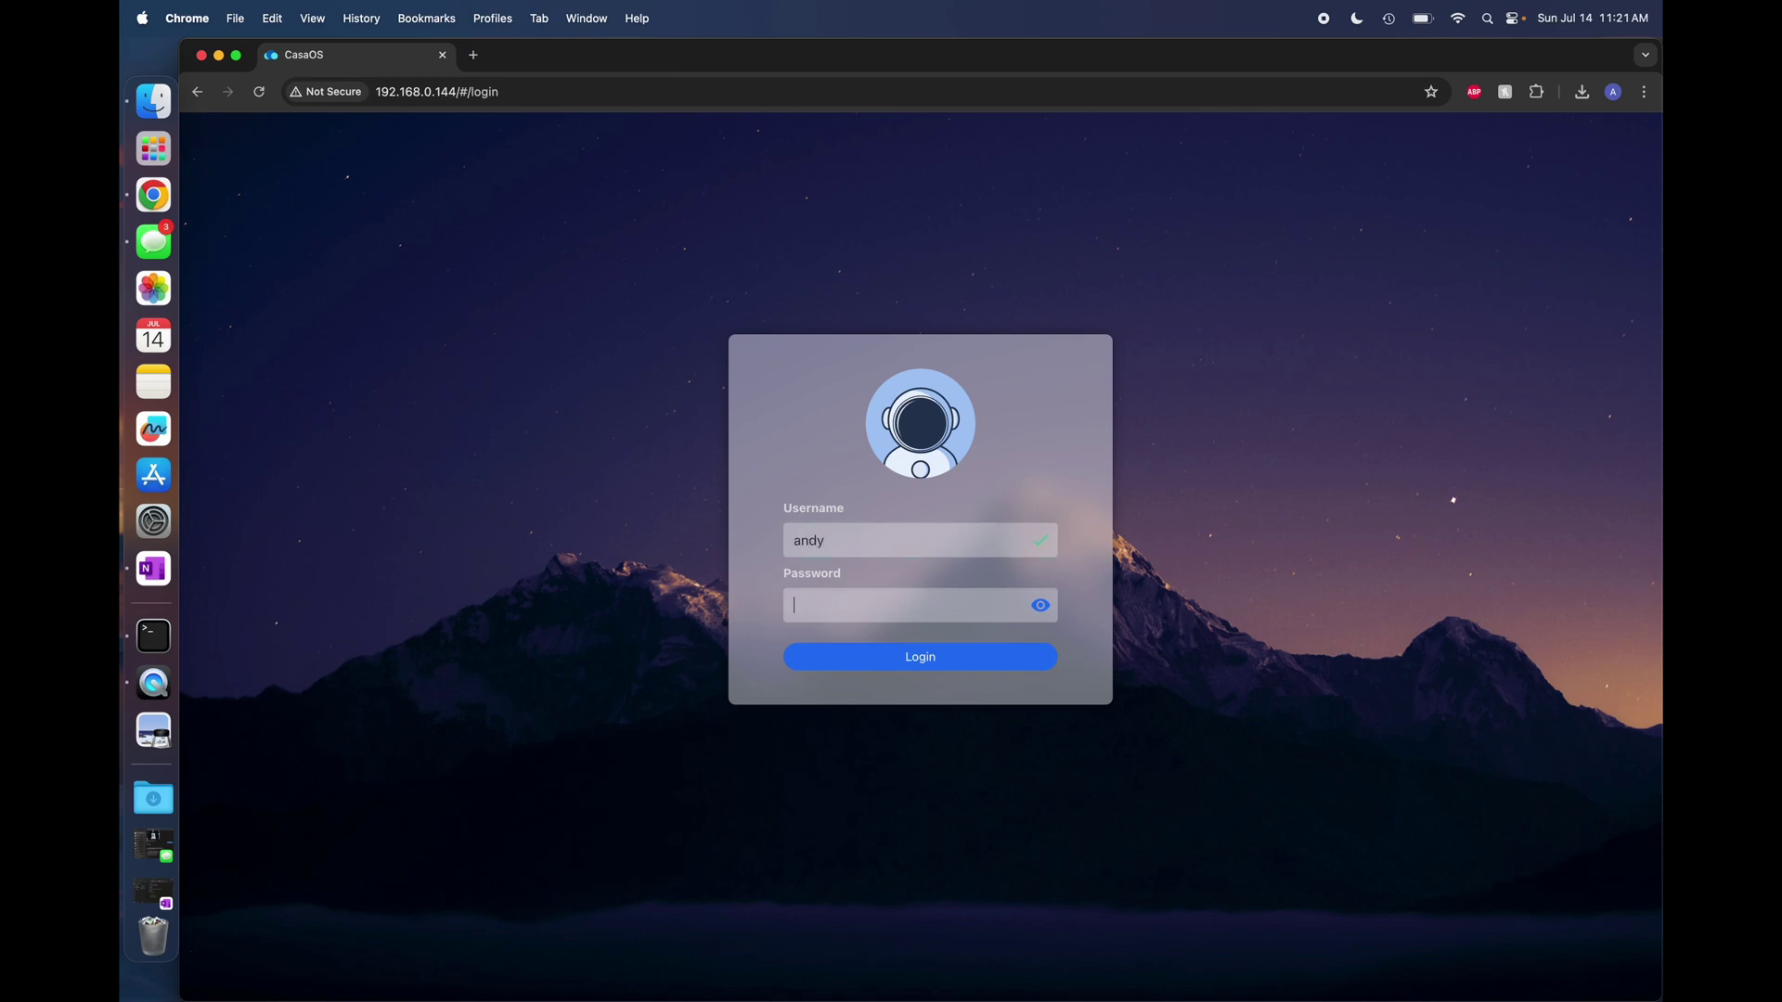
{"action": "type", "text": "••••••••"}
{"action": "key", "text": "Return"}
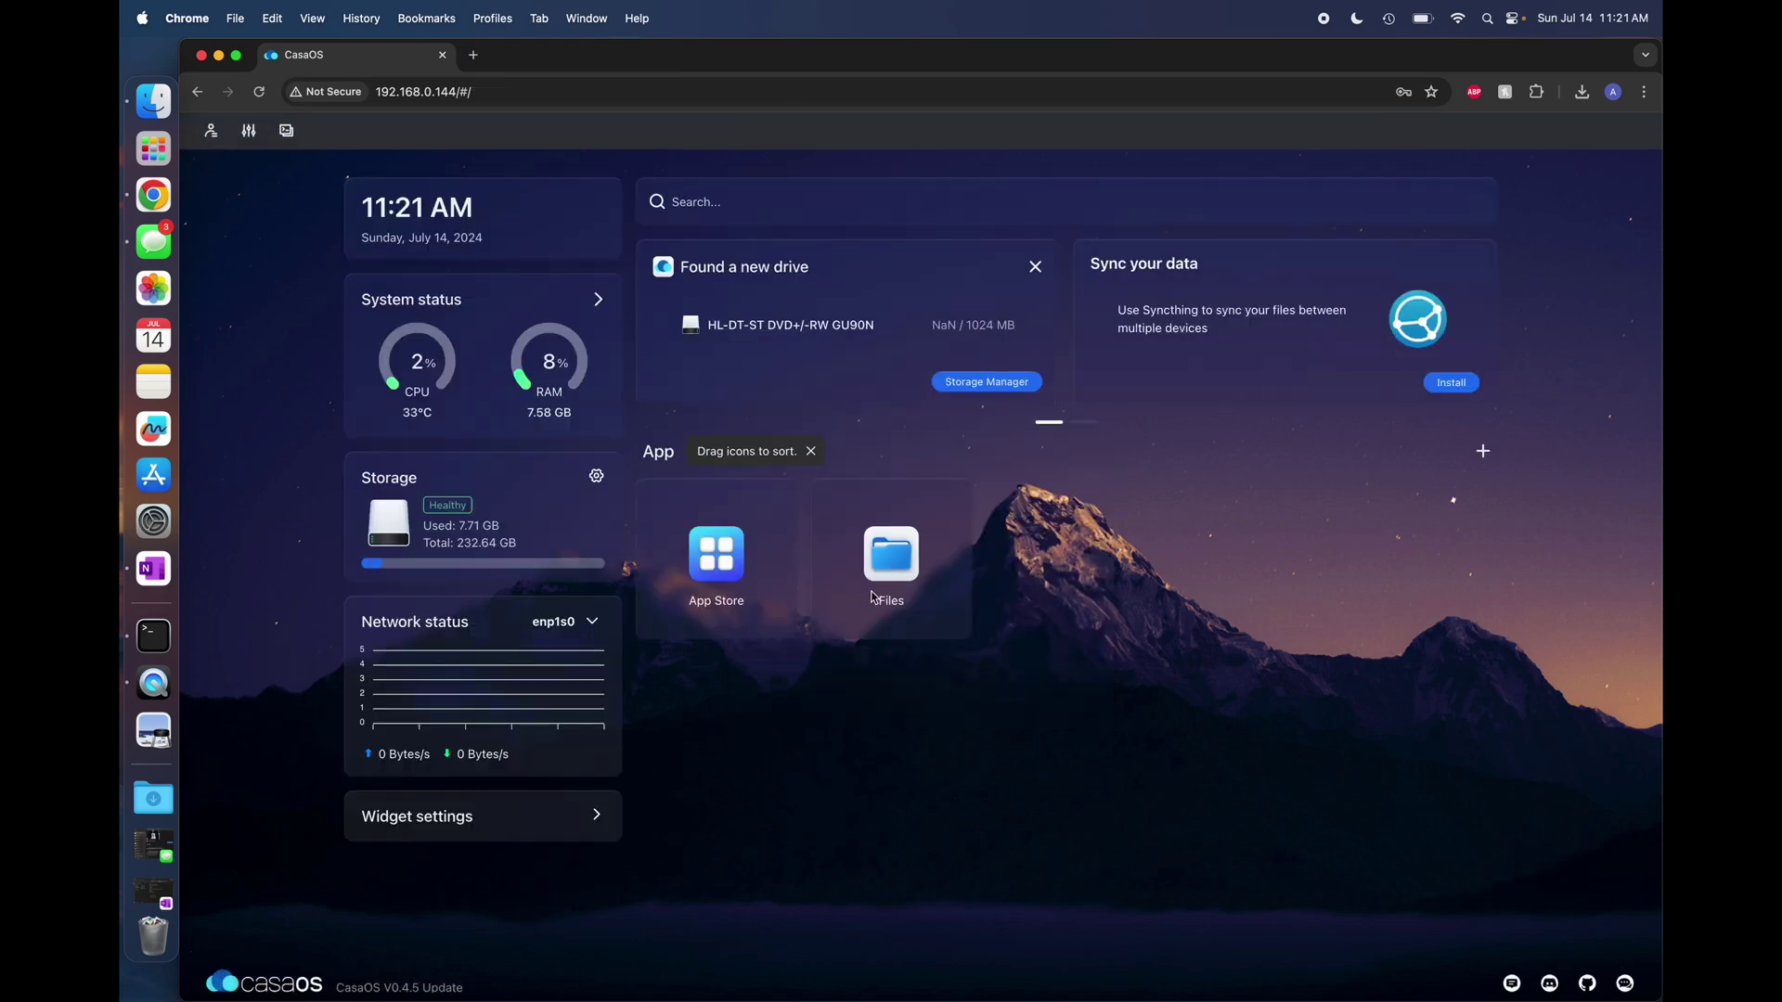
{"action": "left_click", "coordinate": [1035, 266]}
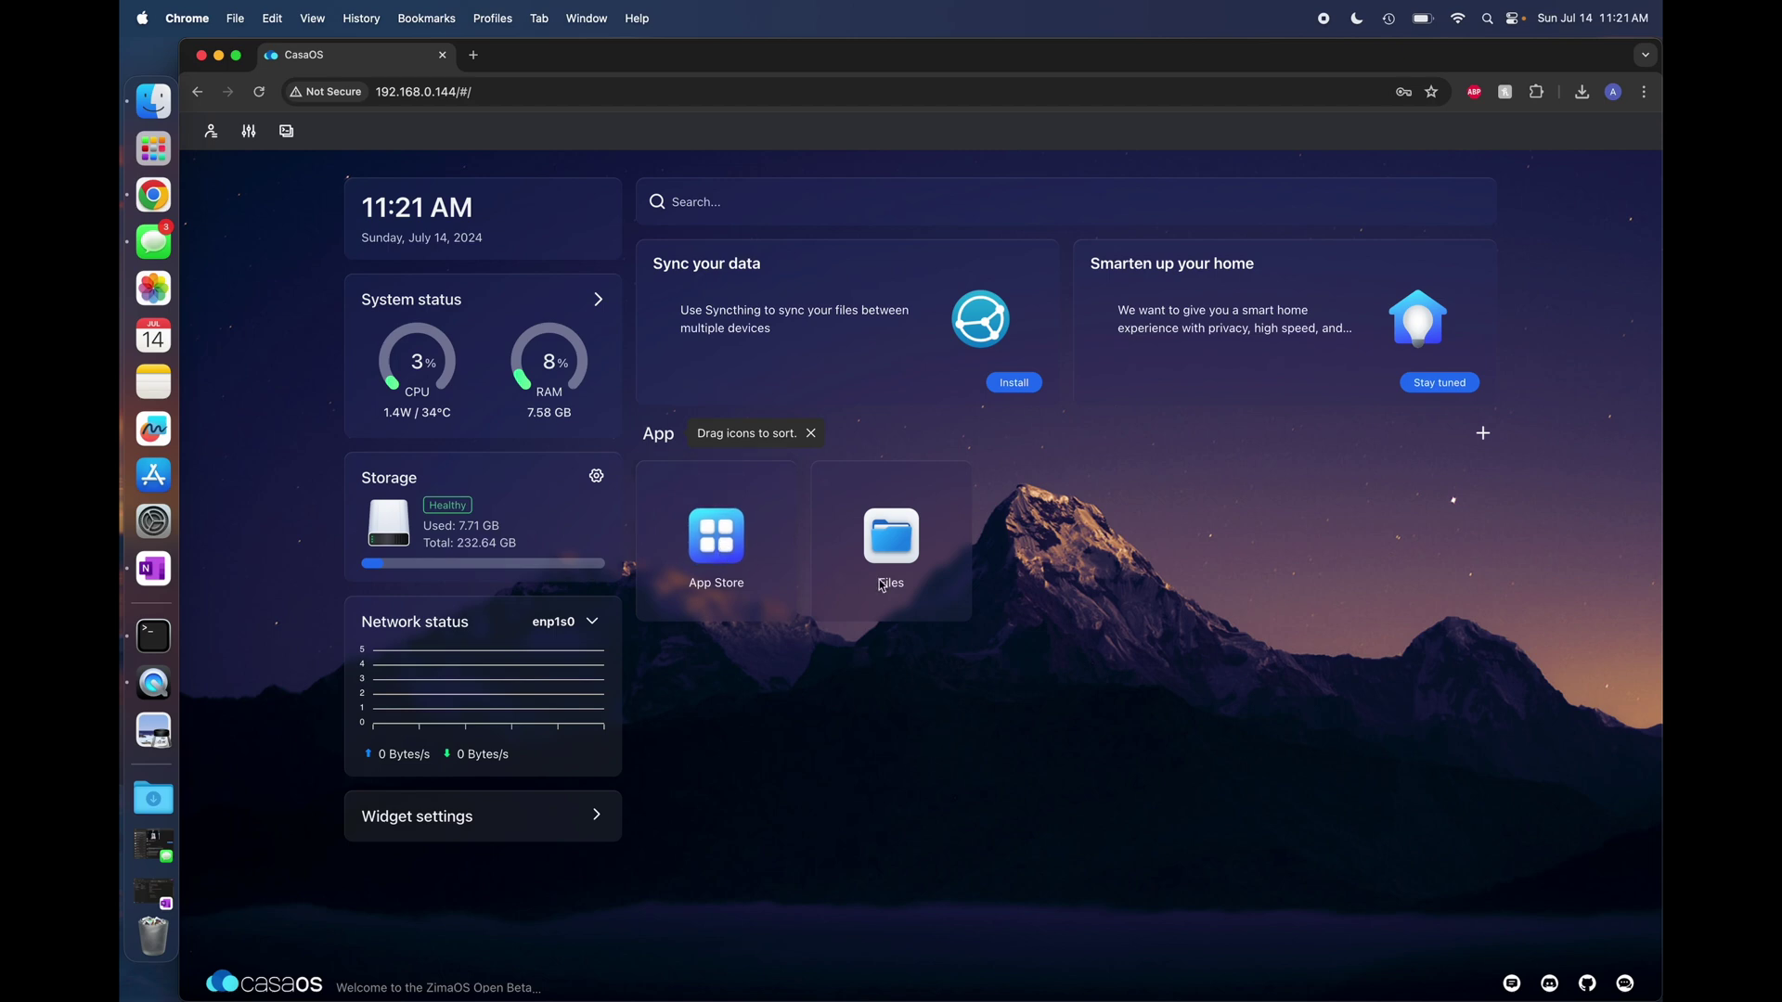
{"action": "left_click", "coordinate": [473, 54]}
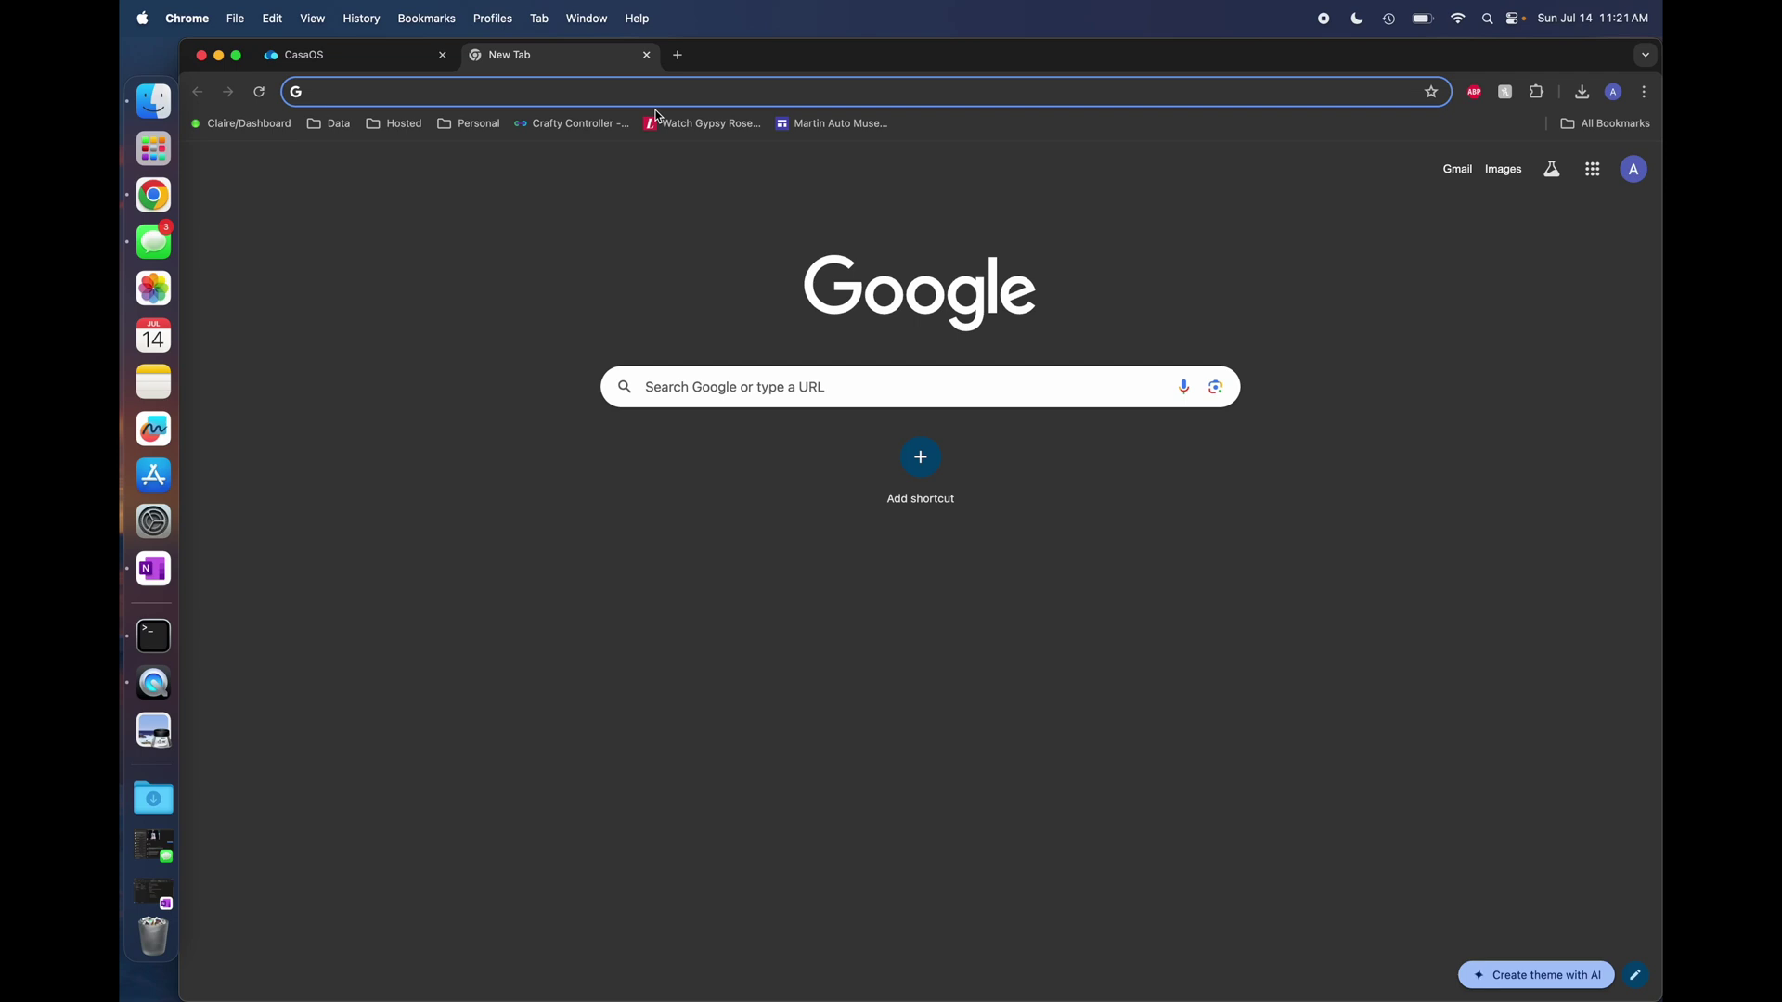
Load the second CasaOS server at 192.168.0.101 and view its app-filled dashboard.
{"action": "type", "text": "192.168.0.101/#/"}
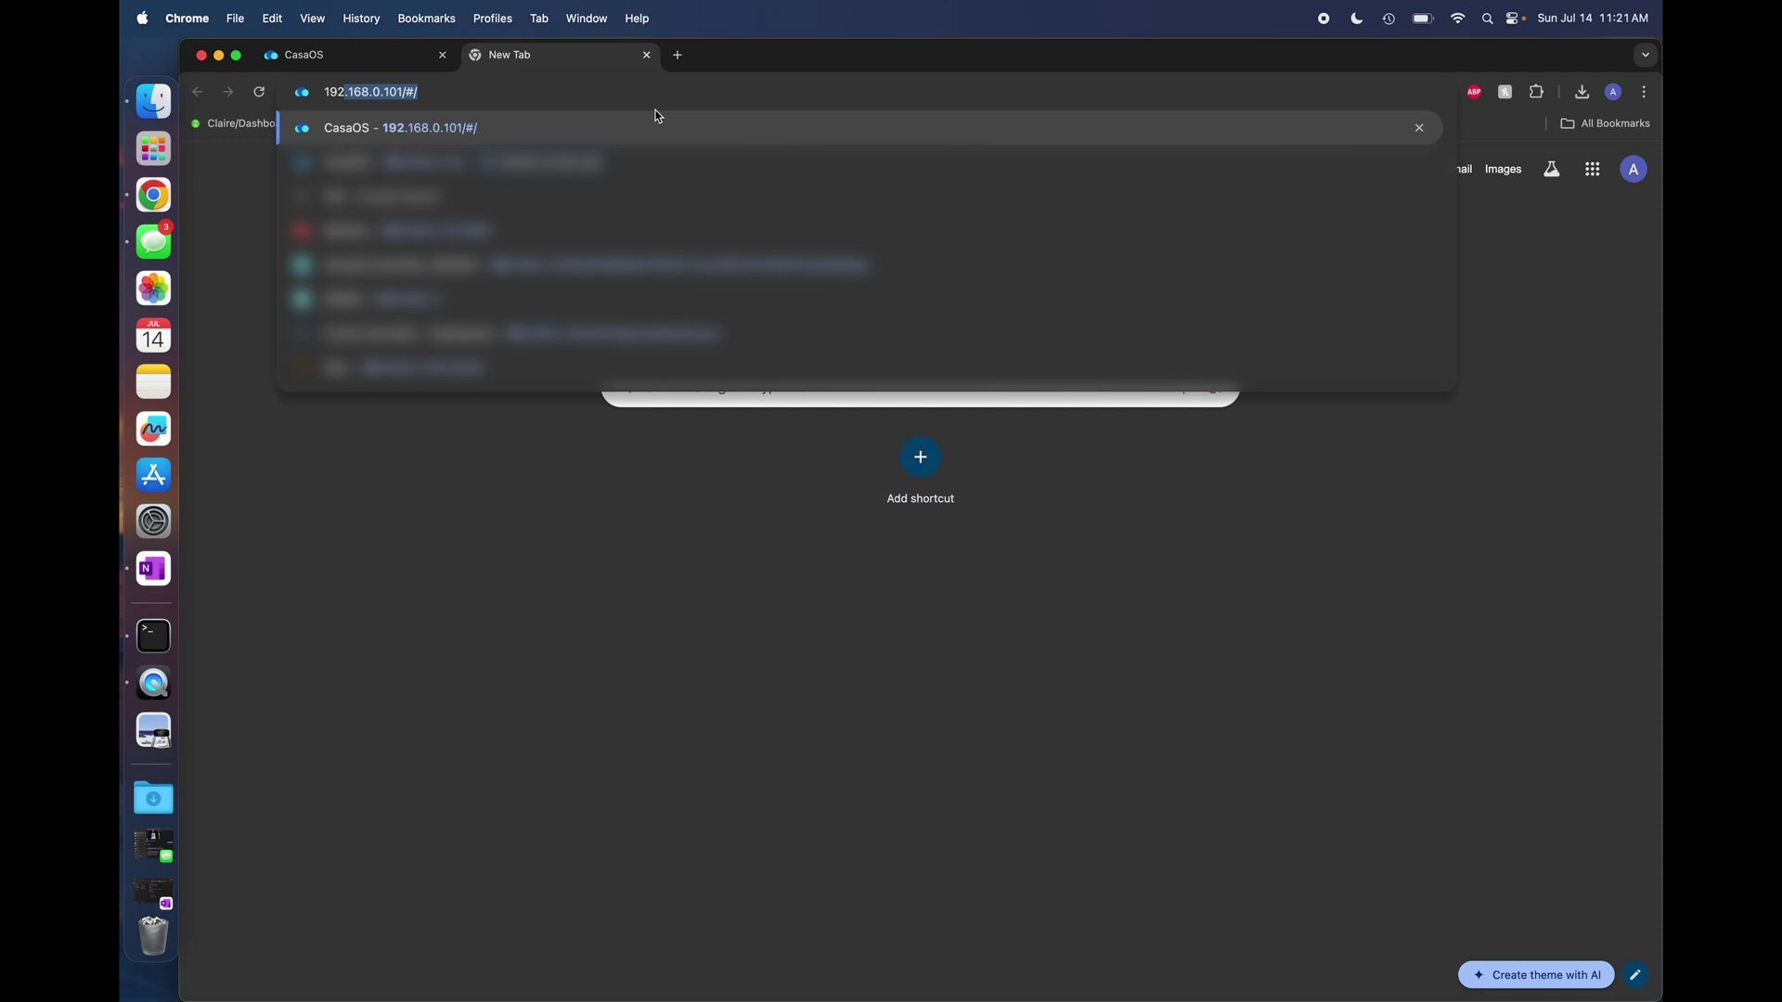
{"action": "key", "text": "Return"}
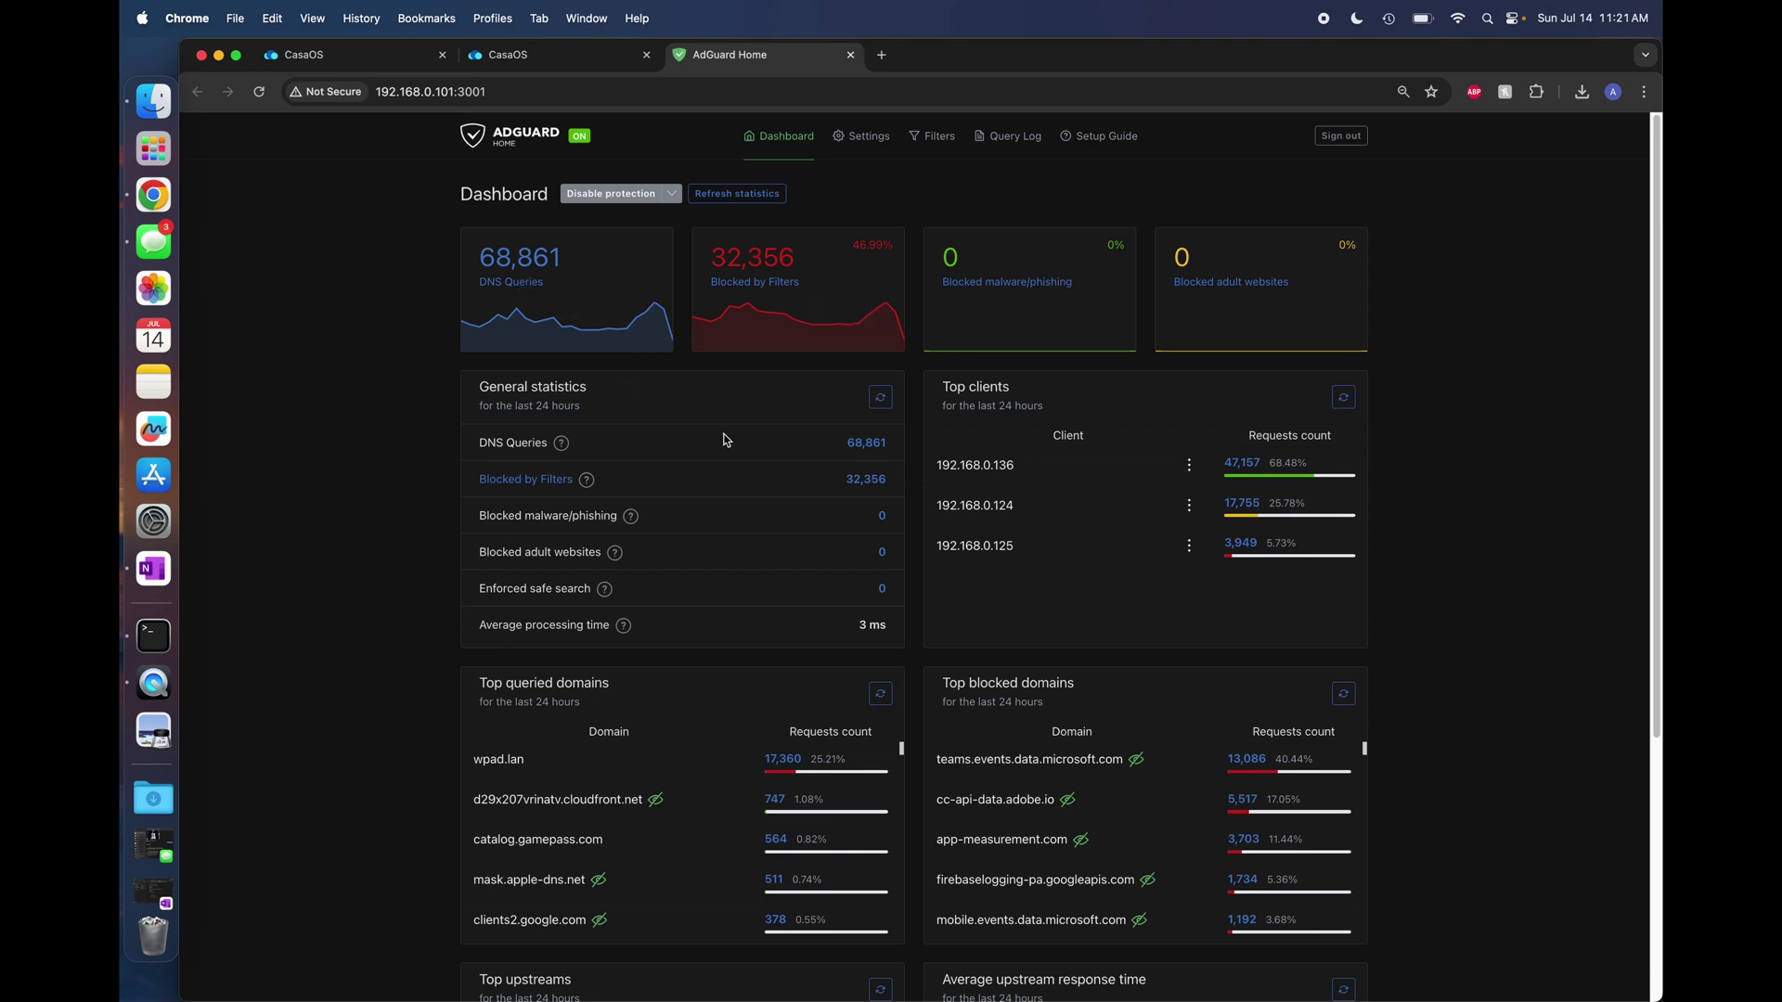
{"action": "left_click", "coordinate": [527, 62]}
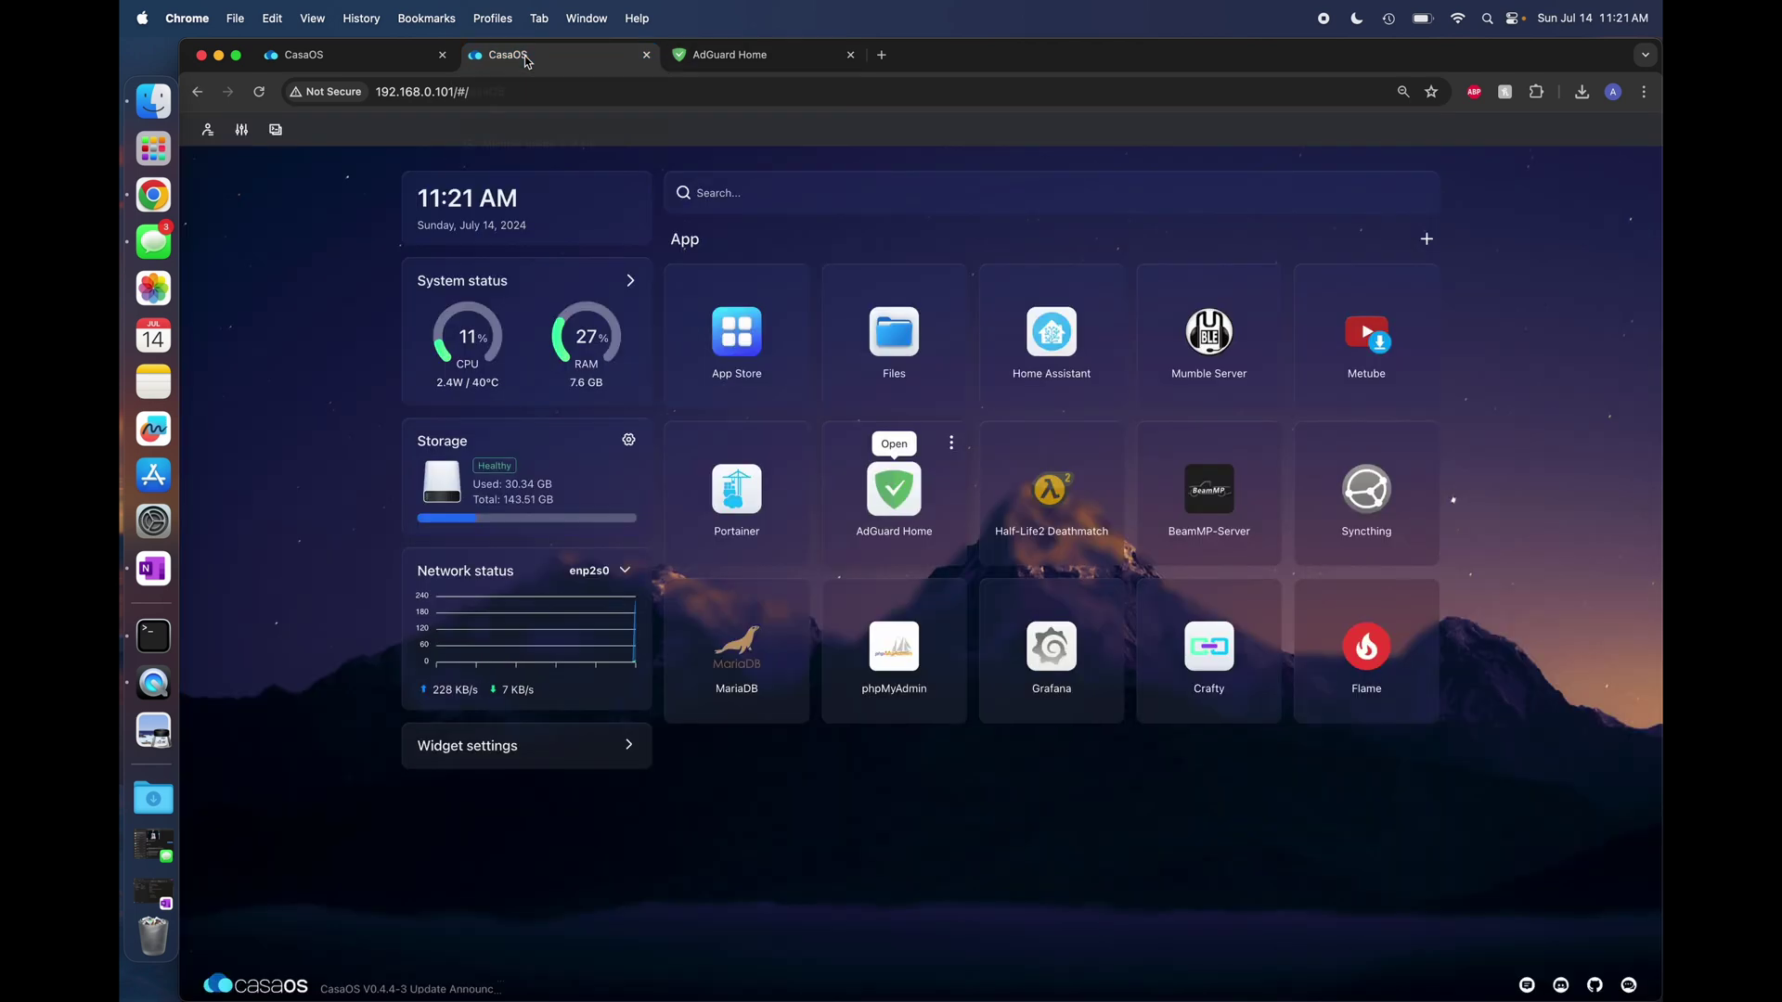